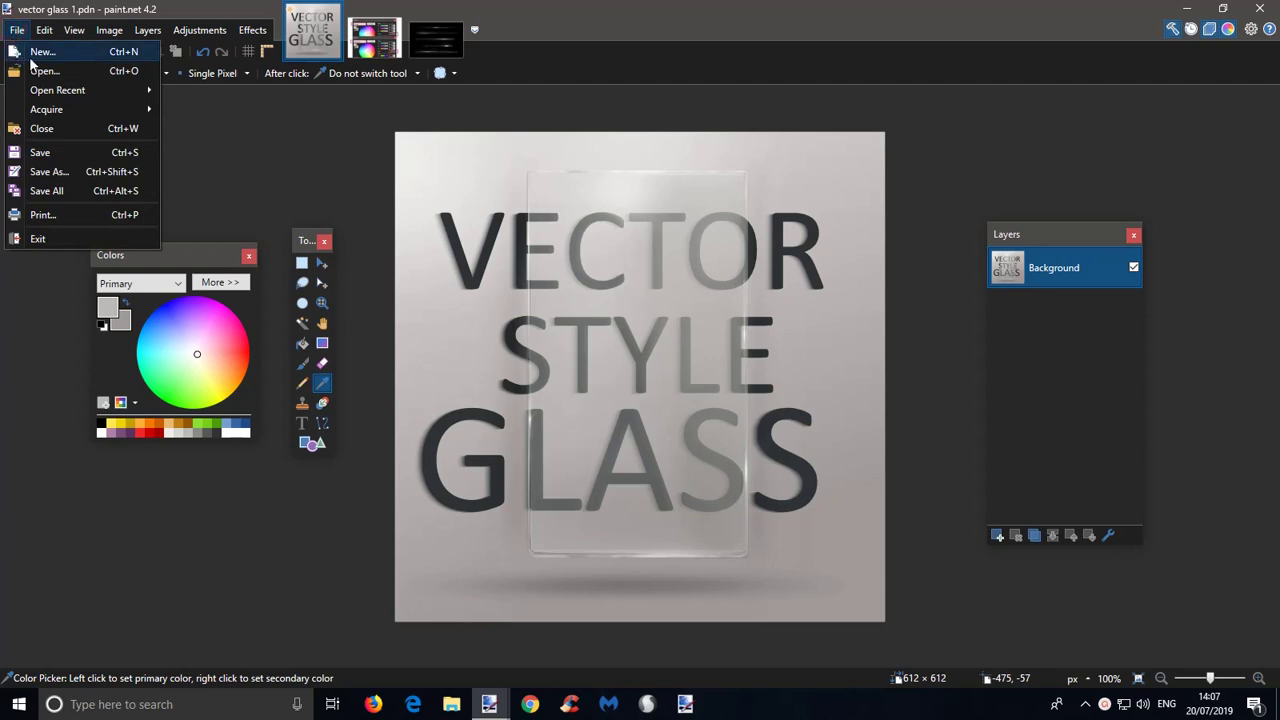
- Create a new image of 600 × 600 pixels and place it first in the list of open images
left_click(32, 56)
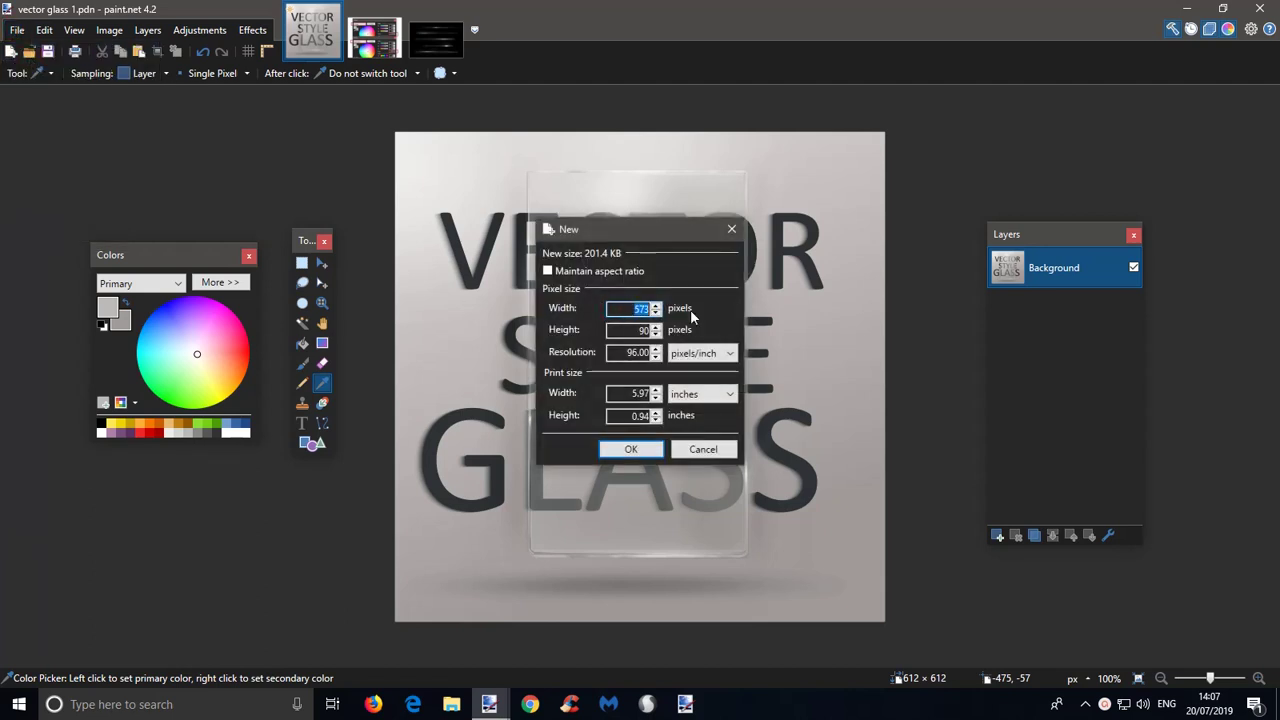
type("600")
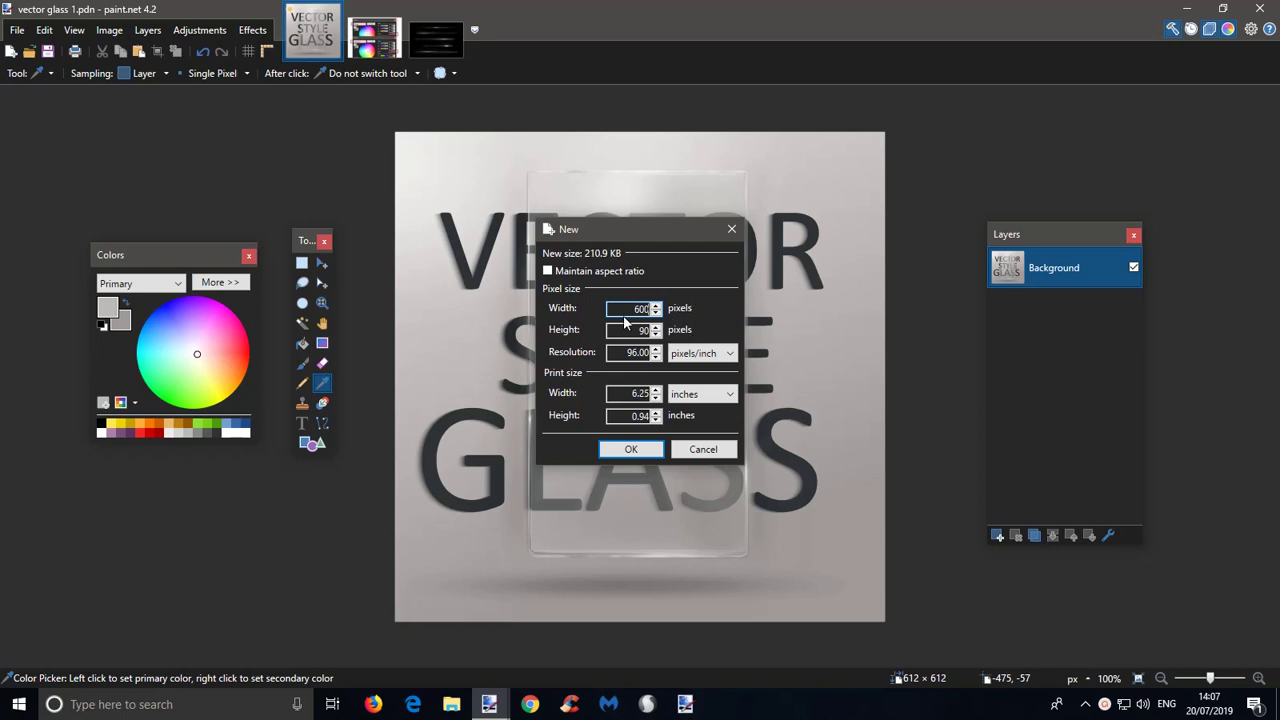
double_click(643, 330)
type("600")
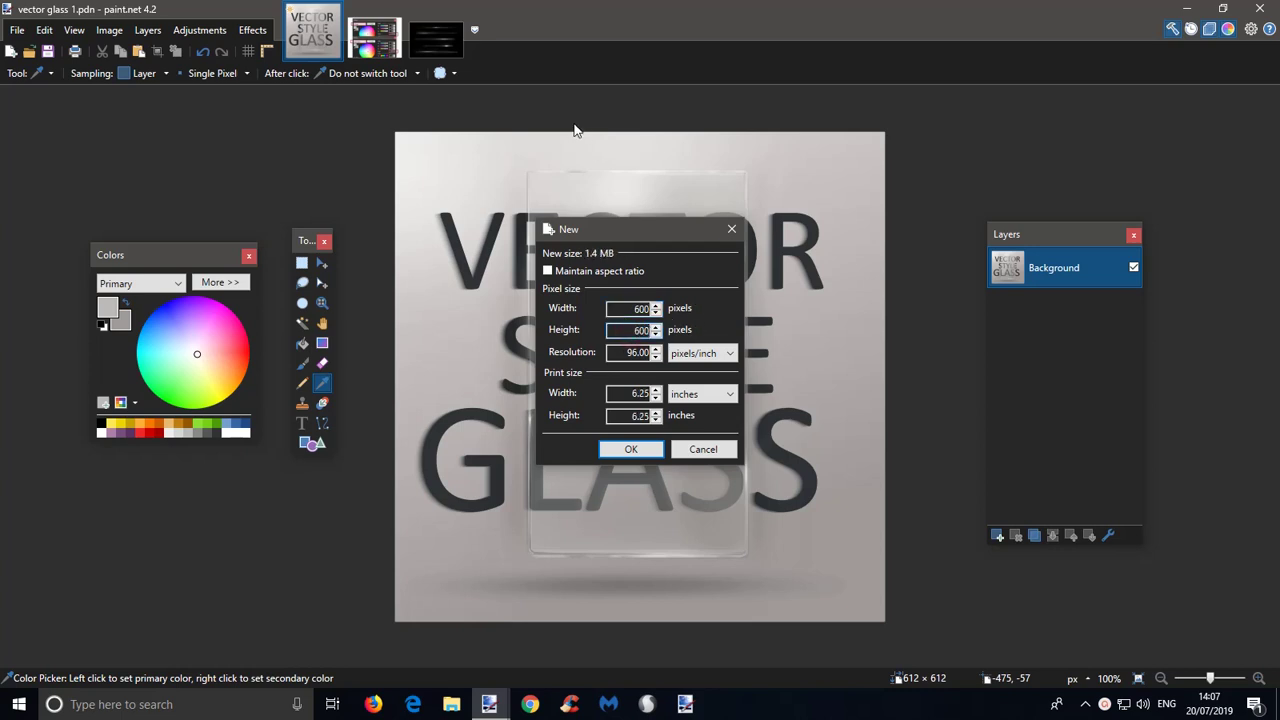
left_click(630, 449)
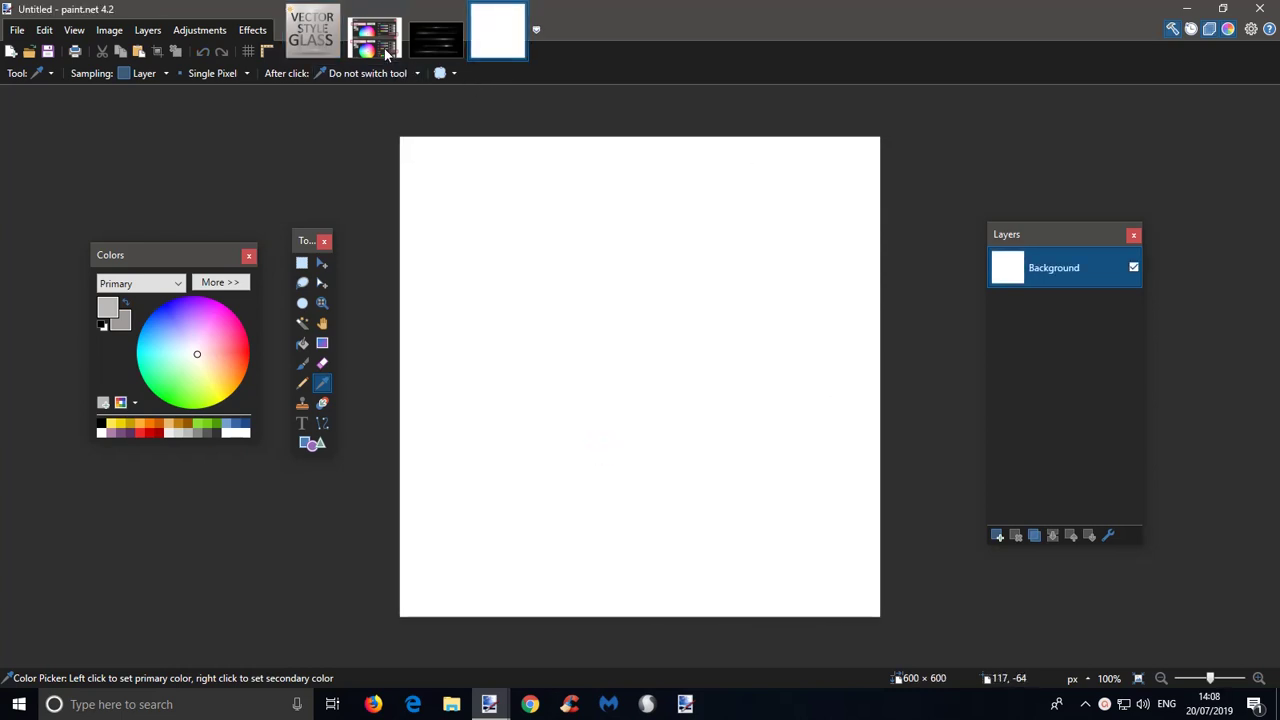
left_click_drag(506, 45, 313, 58)
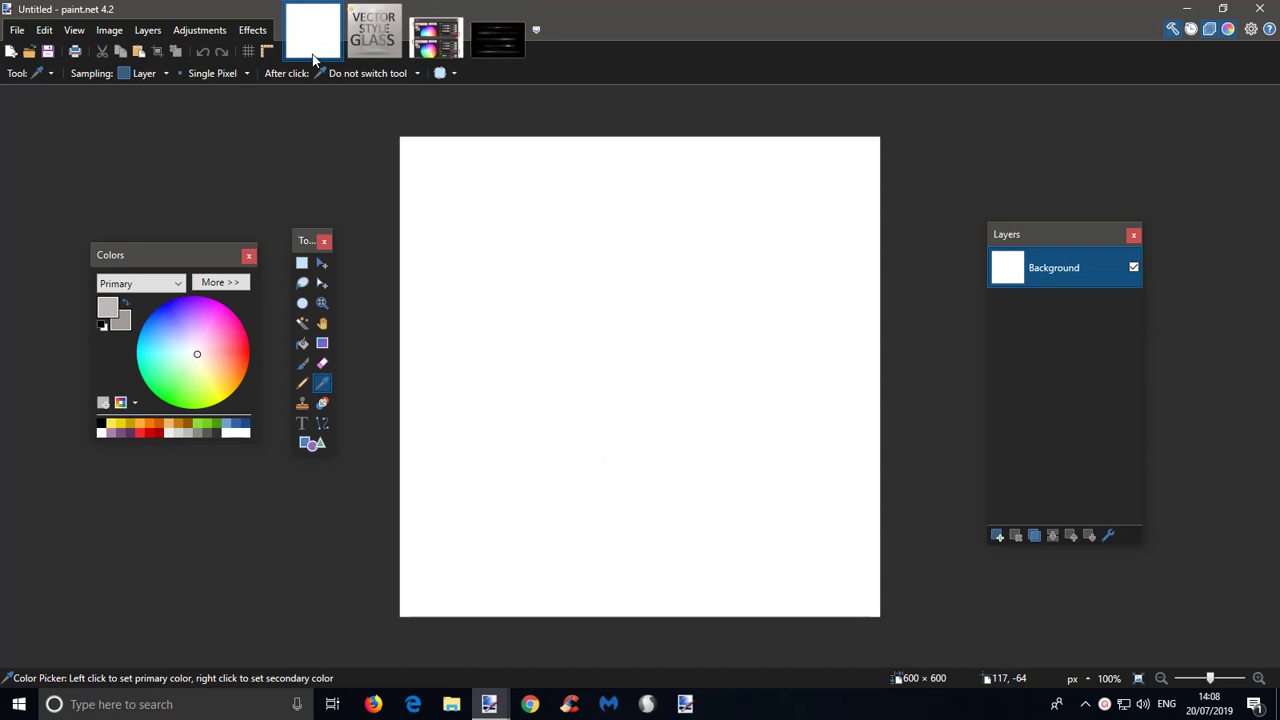
- Examine the primary and secondary color settings in the Glass Pane 1.jpg reference image, then return to the new blank image
left_click(435, 50)
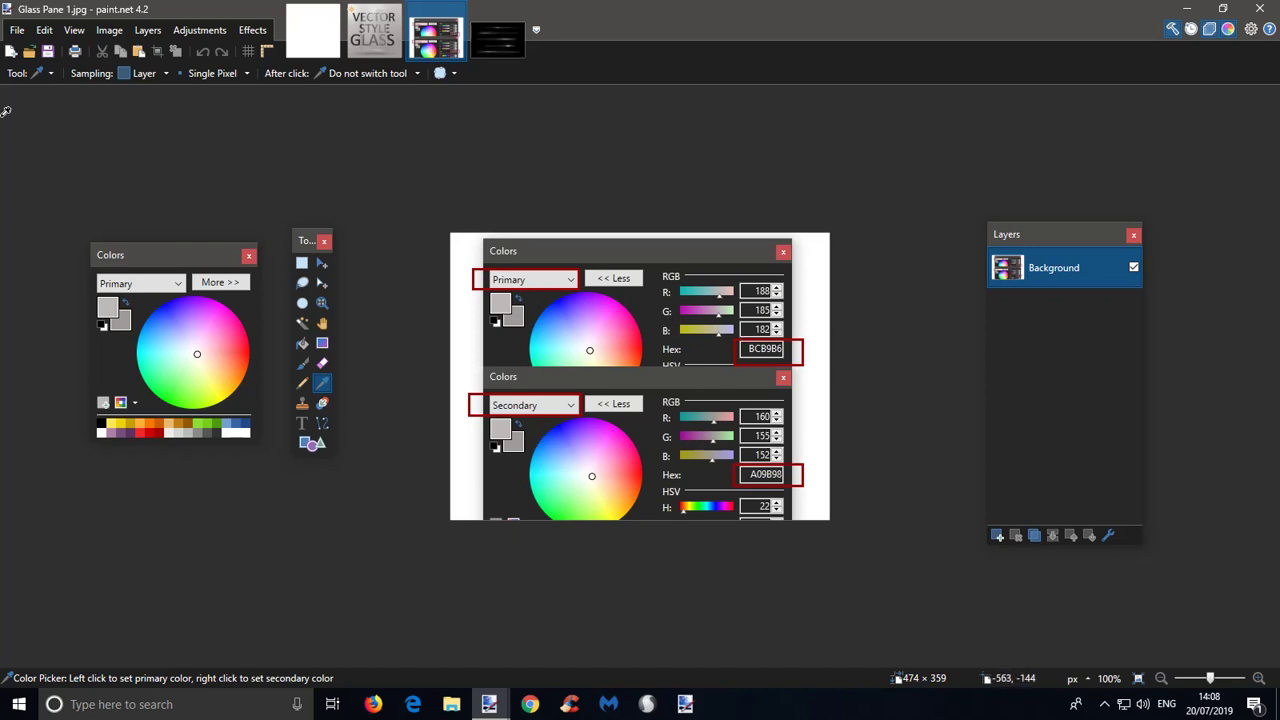
left_click(323, 55)
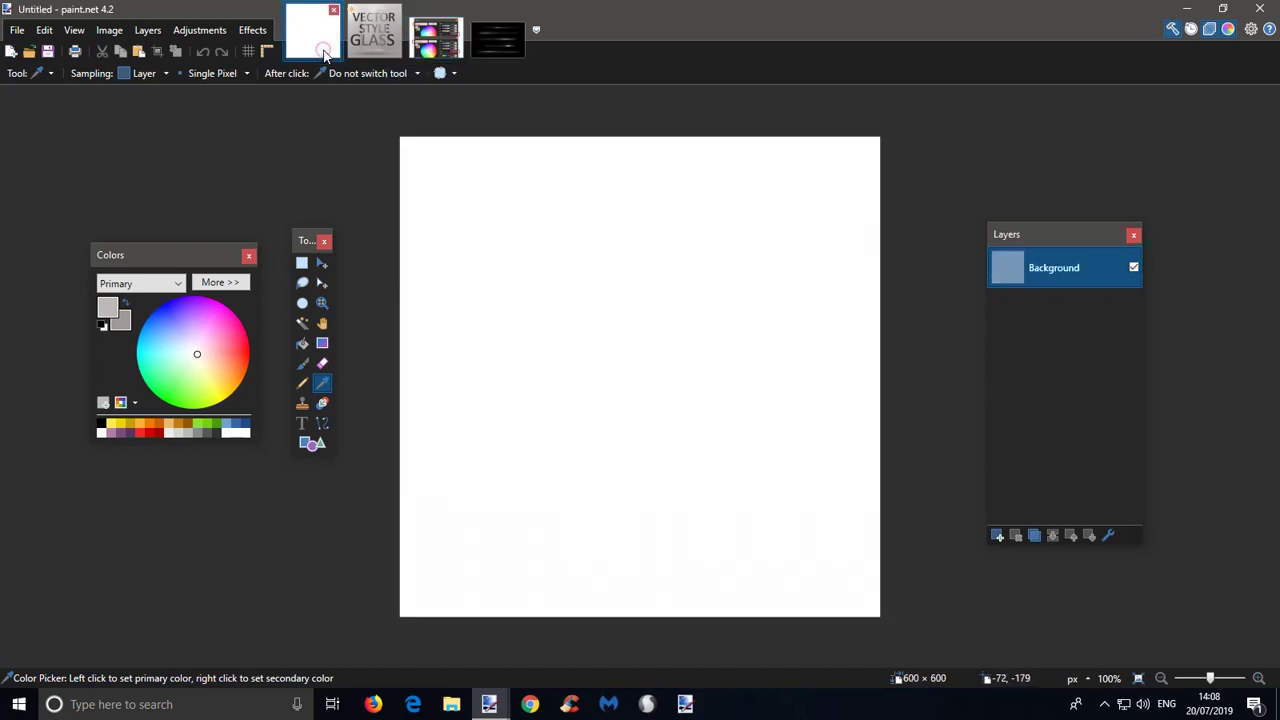
- Add a new layer and draw on it an upright rectangle about 264 × 421 pixels, solid in the secondary color
left_click(996, 536)
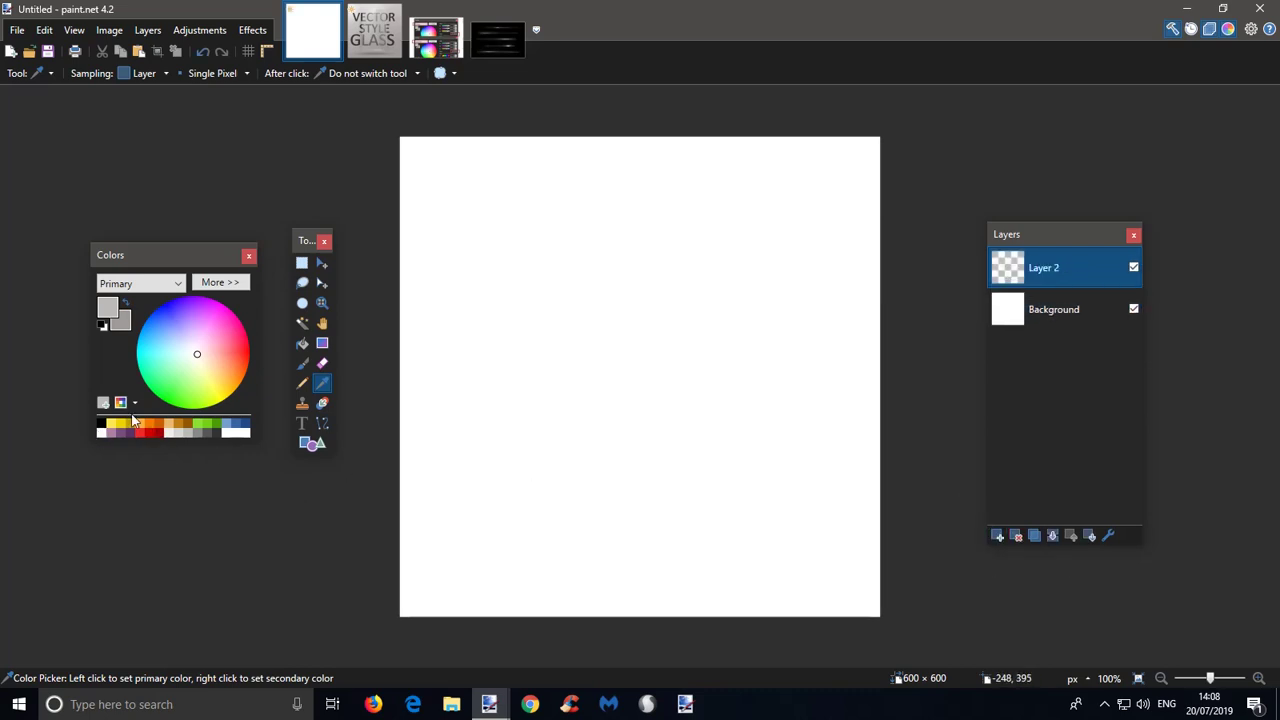
left_click(309, 446)
left_click(309, 446)
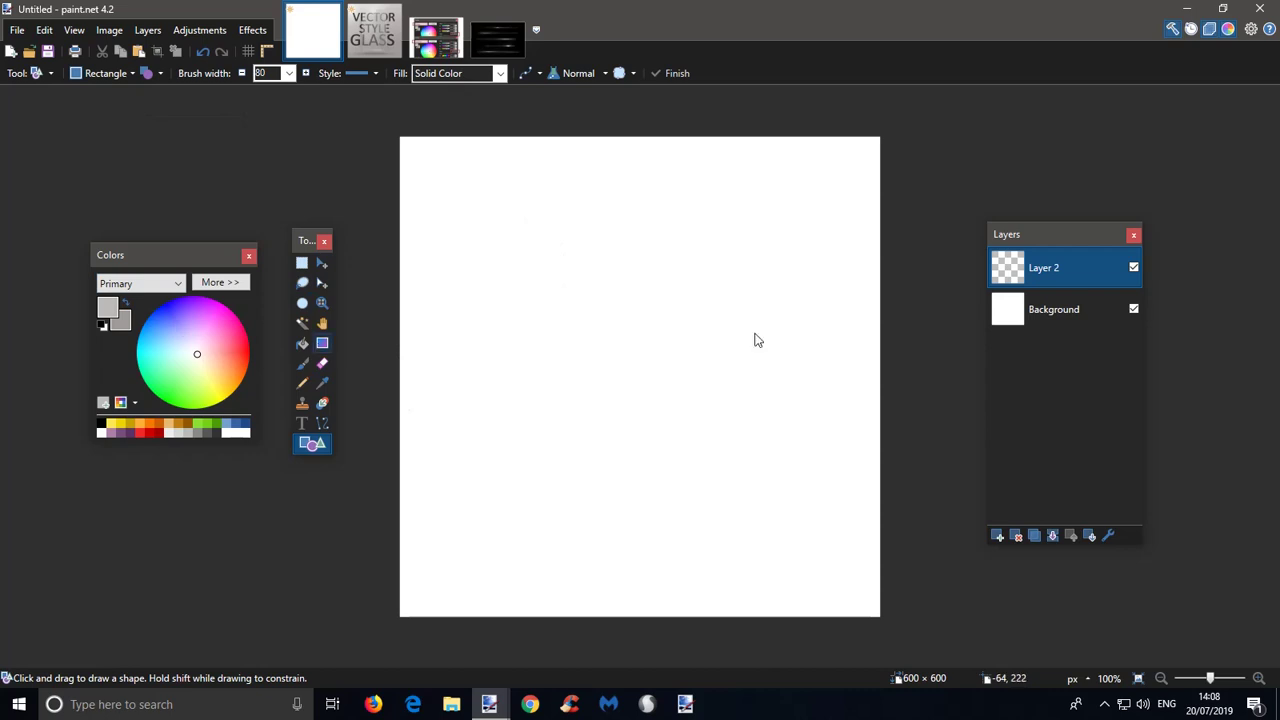
mouse_move(543, 190)
left_mouse_down()
mouse_move(717, 237)
mouse_move(766, 434)
mouse_move(743, 520)
mouse_move(755, 526)
mouse_move(750, 573)
mouse_move(755, 538)
mouse_move(768, 540)
left_mouse_up()
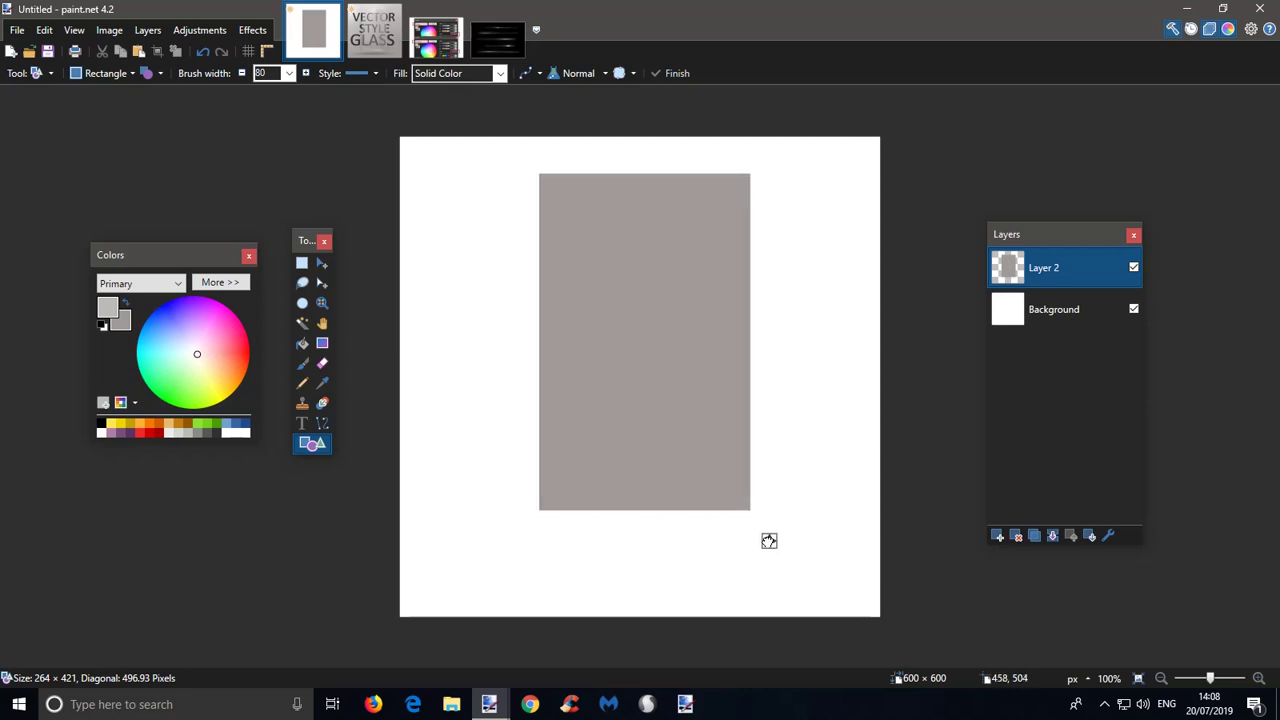
left_click_drag(768, 540, 768, 540)
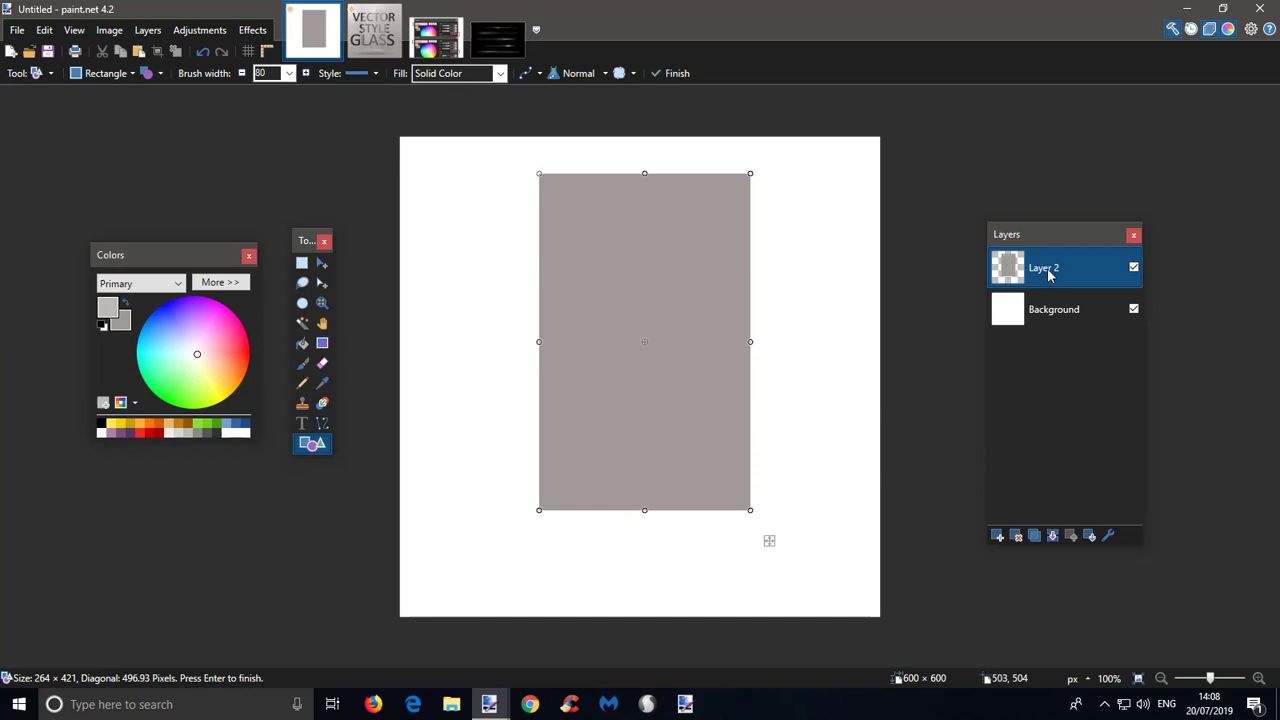
- Duplicate the rectangle's layer and fill the duplicate's rectangle with the primary color
left_click(1032, 537)
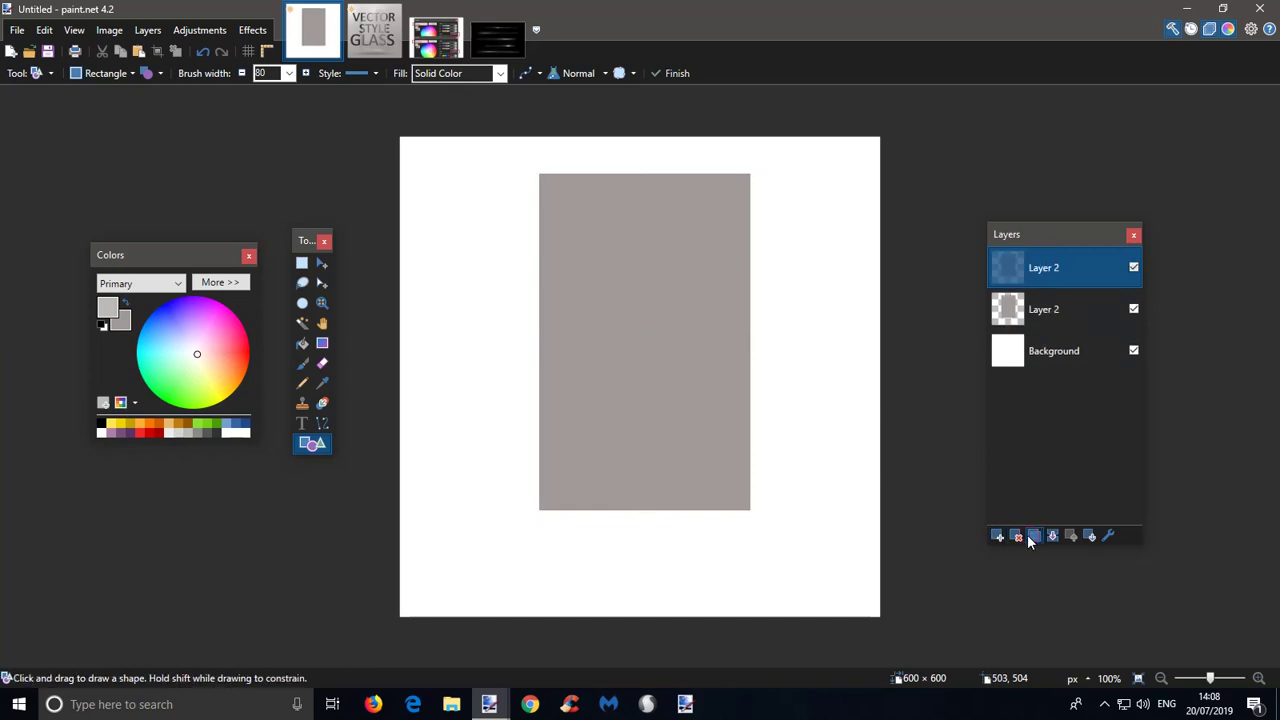
left_click(302, 343)
left_click(600, 320)
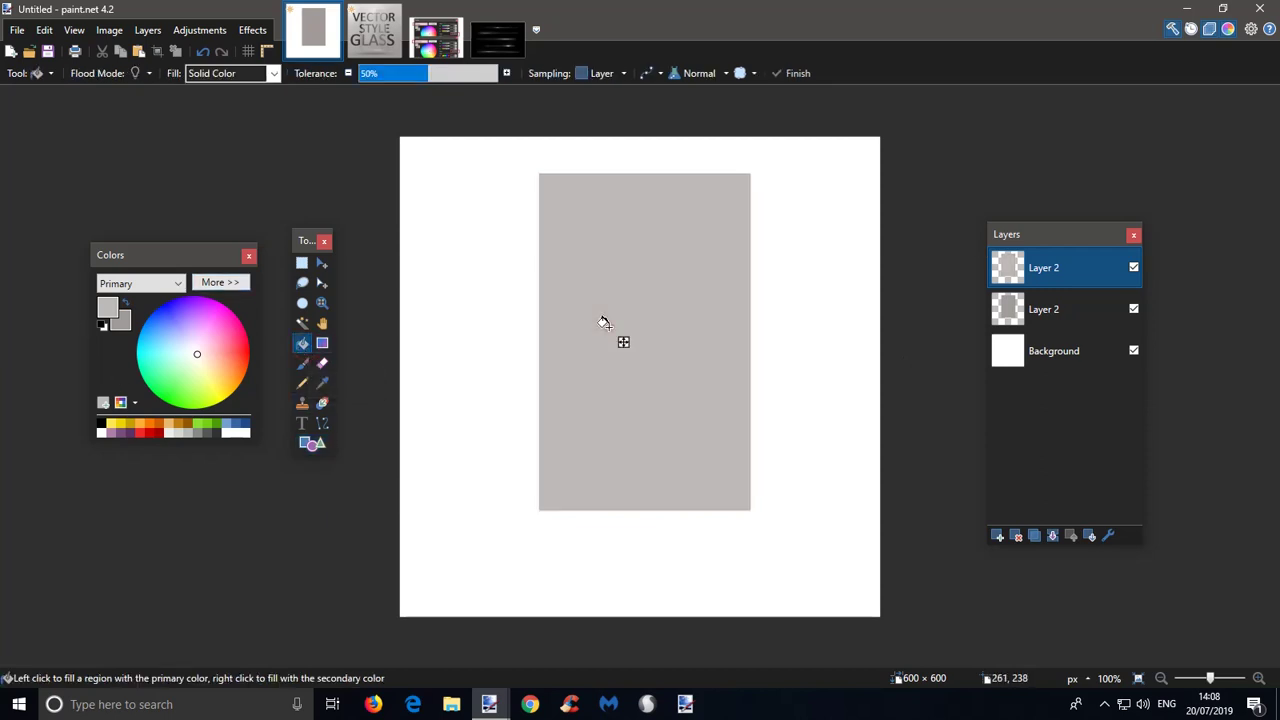
- Erase the left part of the lighter rectangle with a tall rectangular selection rotated about 10.6° and widened slightly to the left, and deselect
left_click(303, 264)
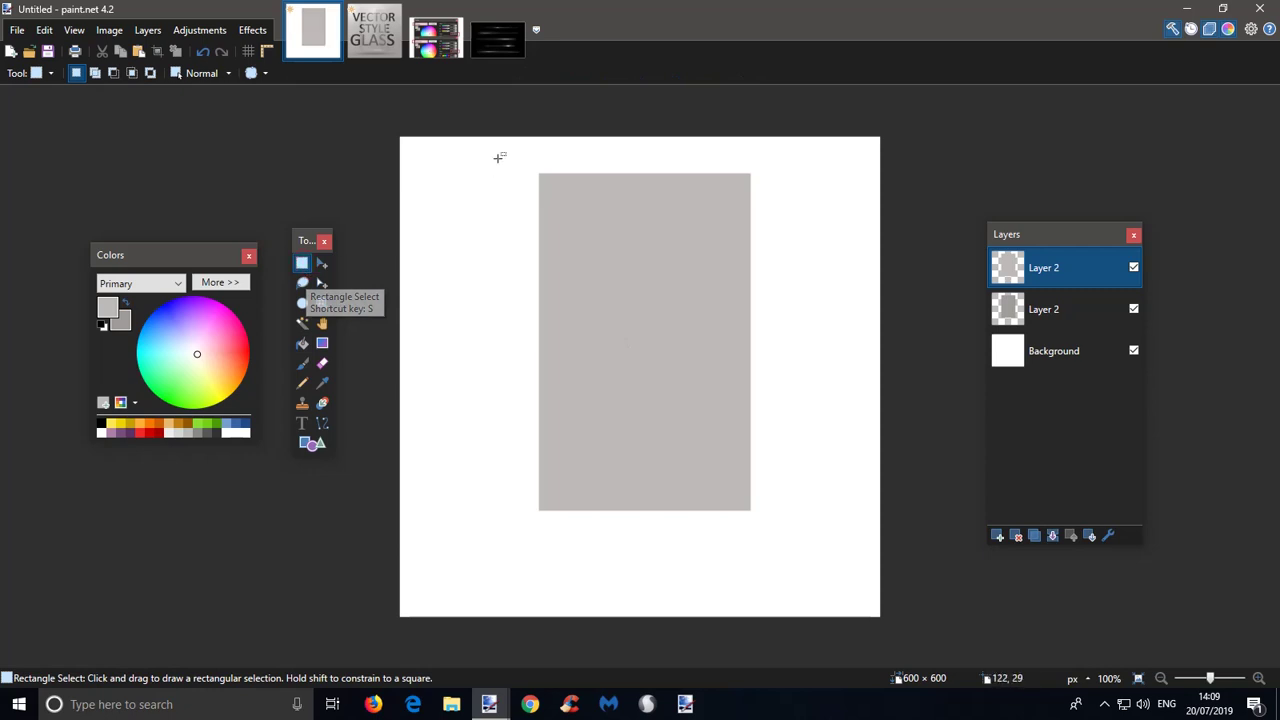
left_click_drag(497, 157, 660, 594)
left_click(322, 283)
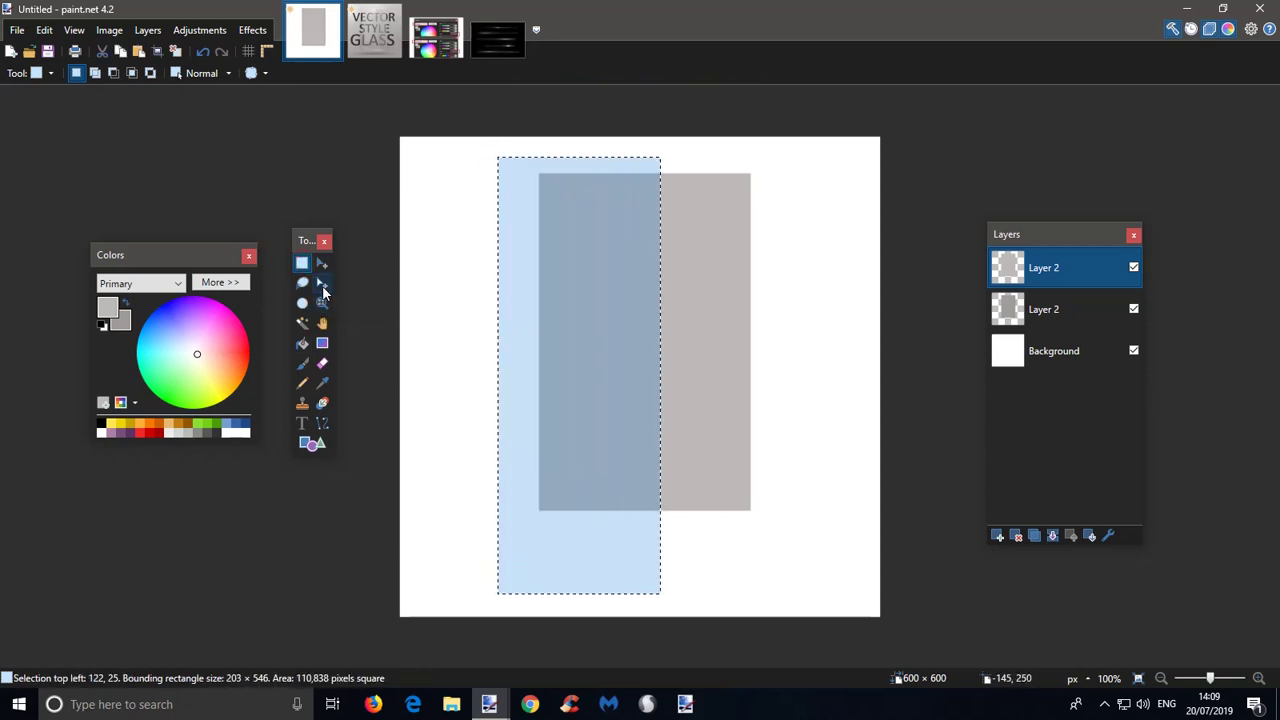
mouse_move(620, 536)
left_mouse_down()
mouse_move(661, 544)
mouse_move(632, 521)
left_mouse_up()
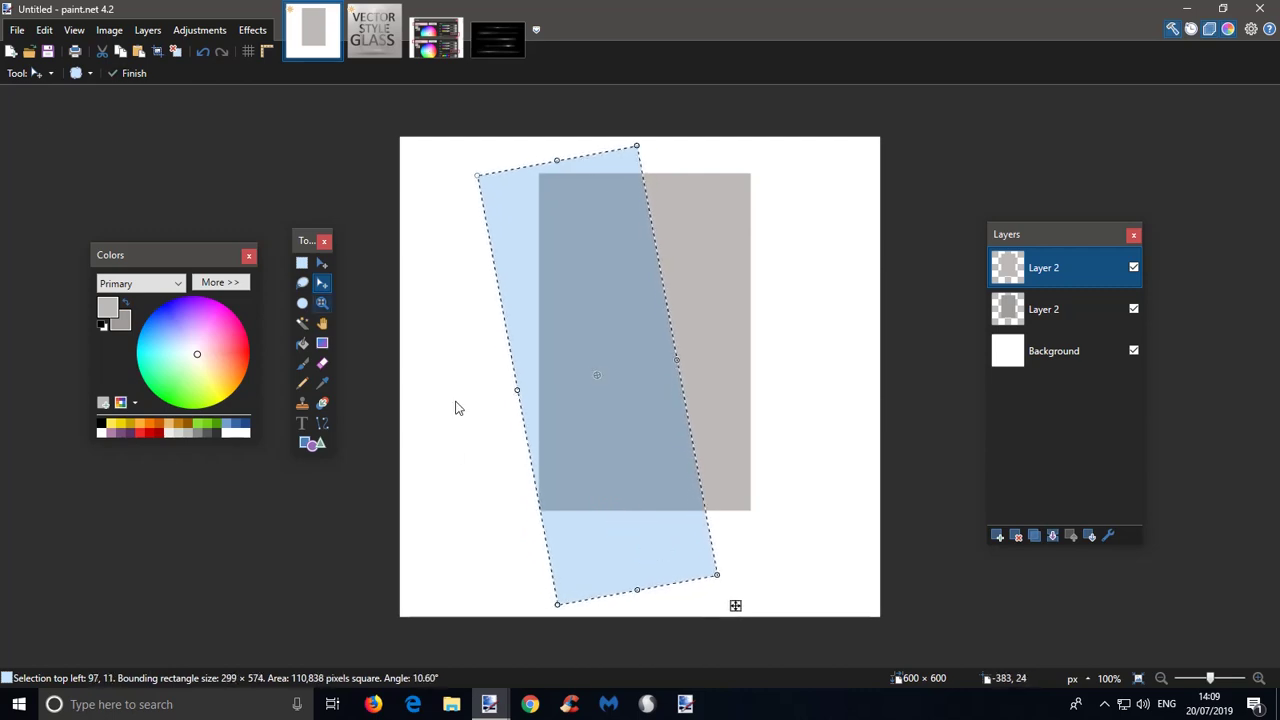
left_click_drag(517, 390, 508, 391)
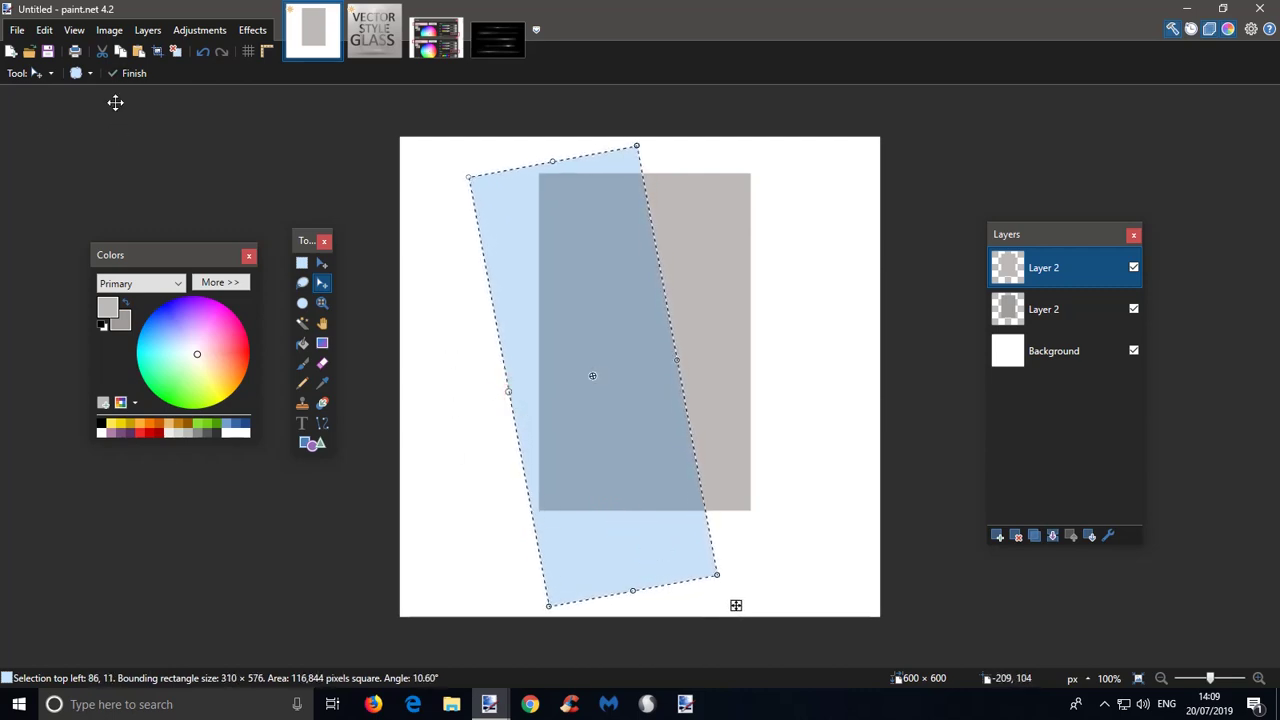
left_click(45, 32)
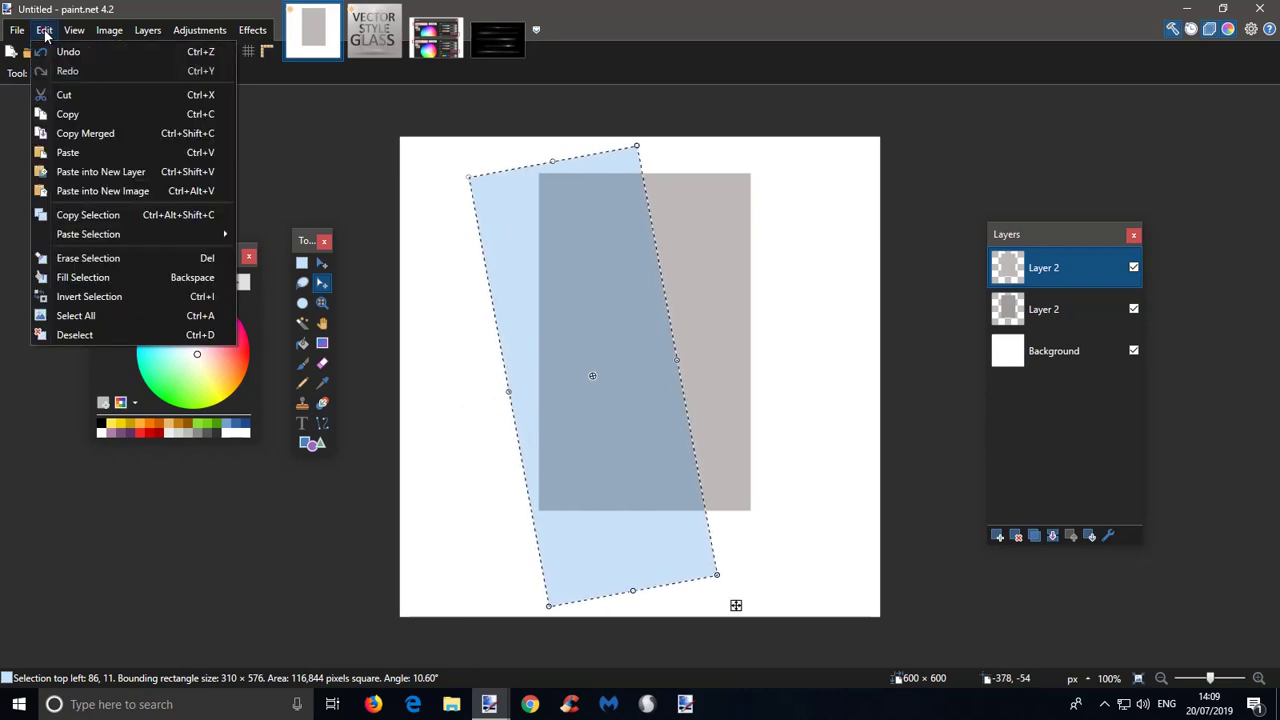
left_click(66, 259)
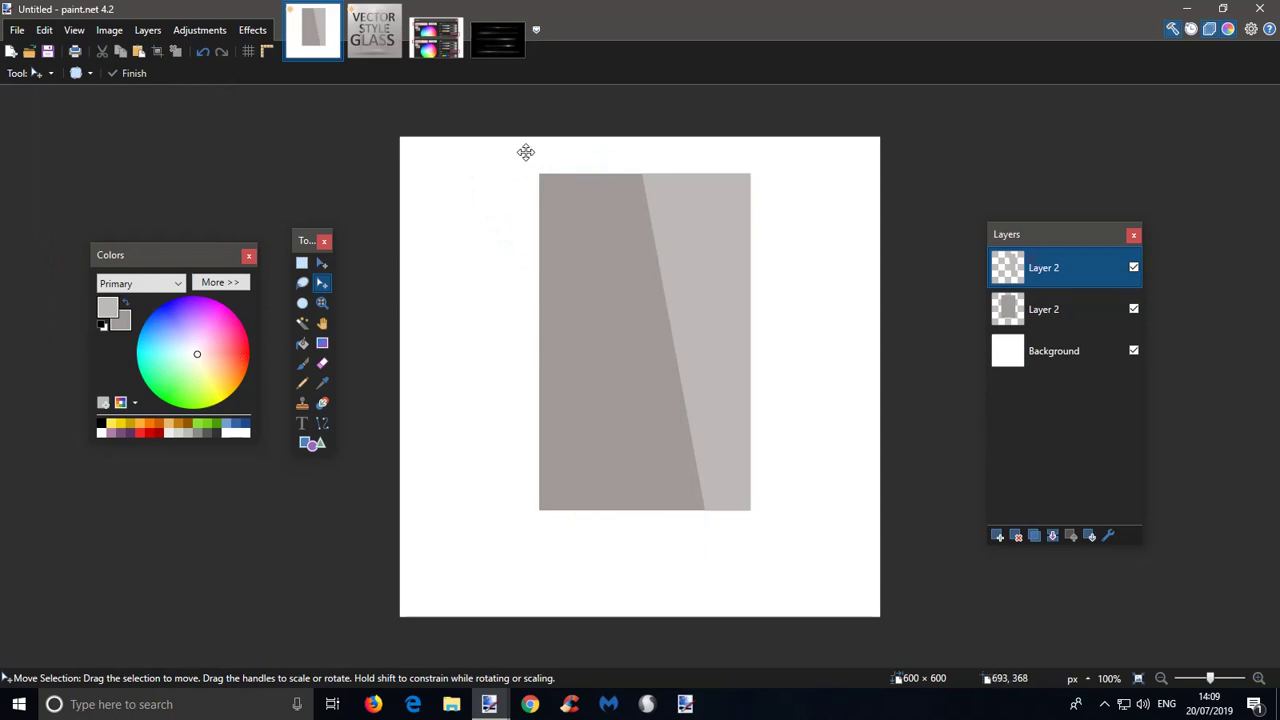
- Apply the Fragment blur to the lighter slanted shape with the default fragment count, distance 8 and rotation 0
left_click(250, 32)
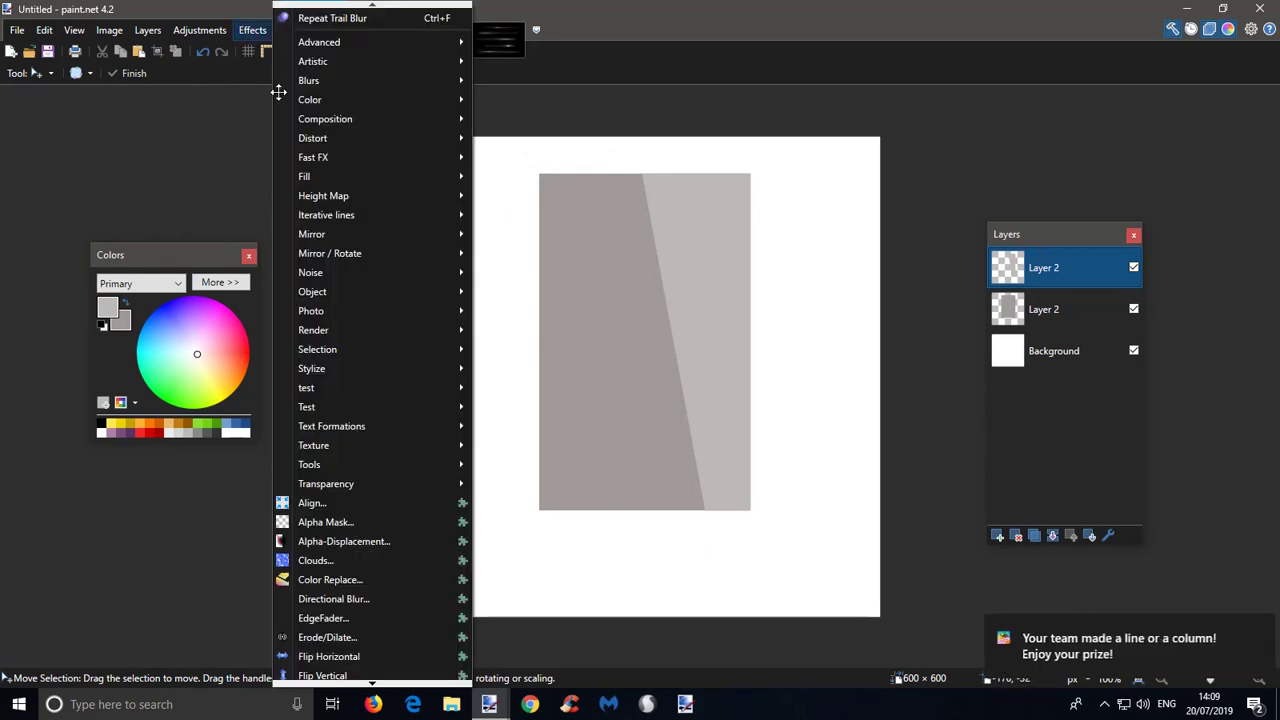
mouse_move(352, 86)
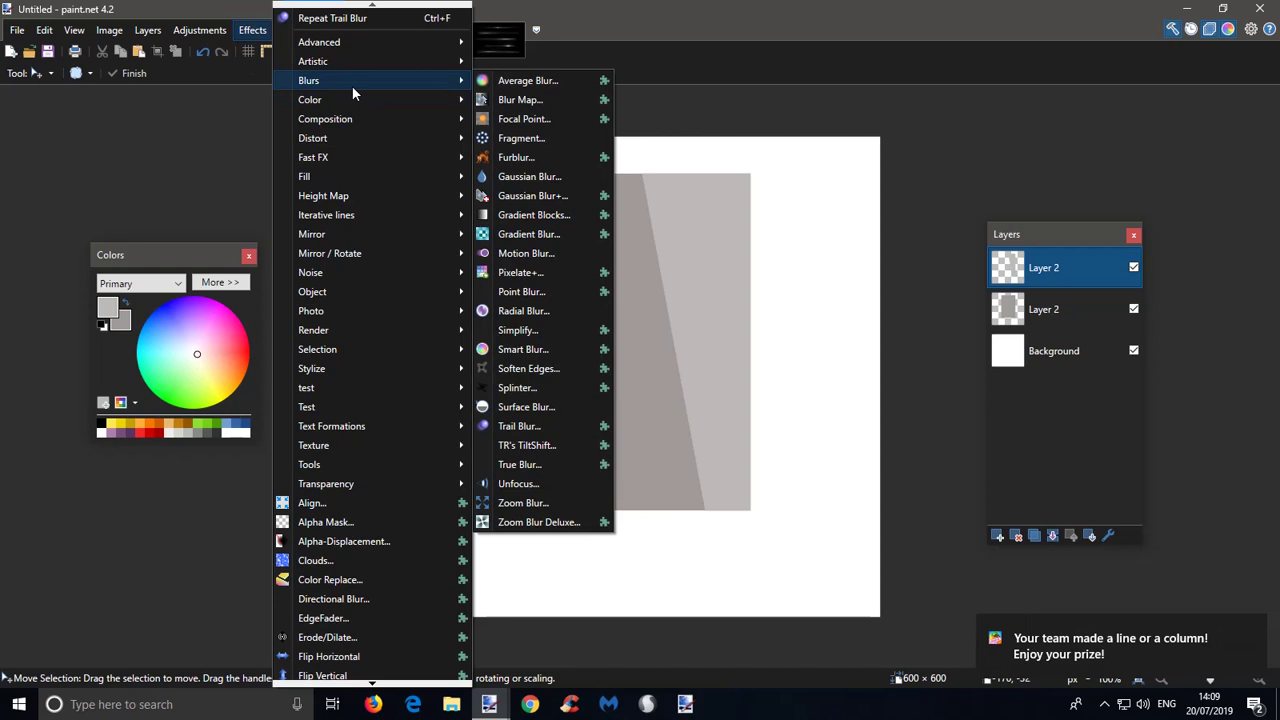
left_click(525, 140)
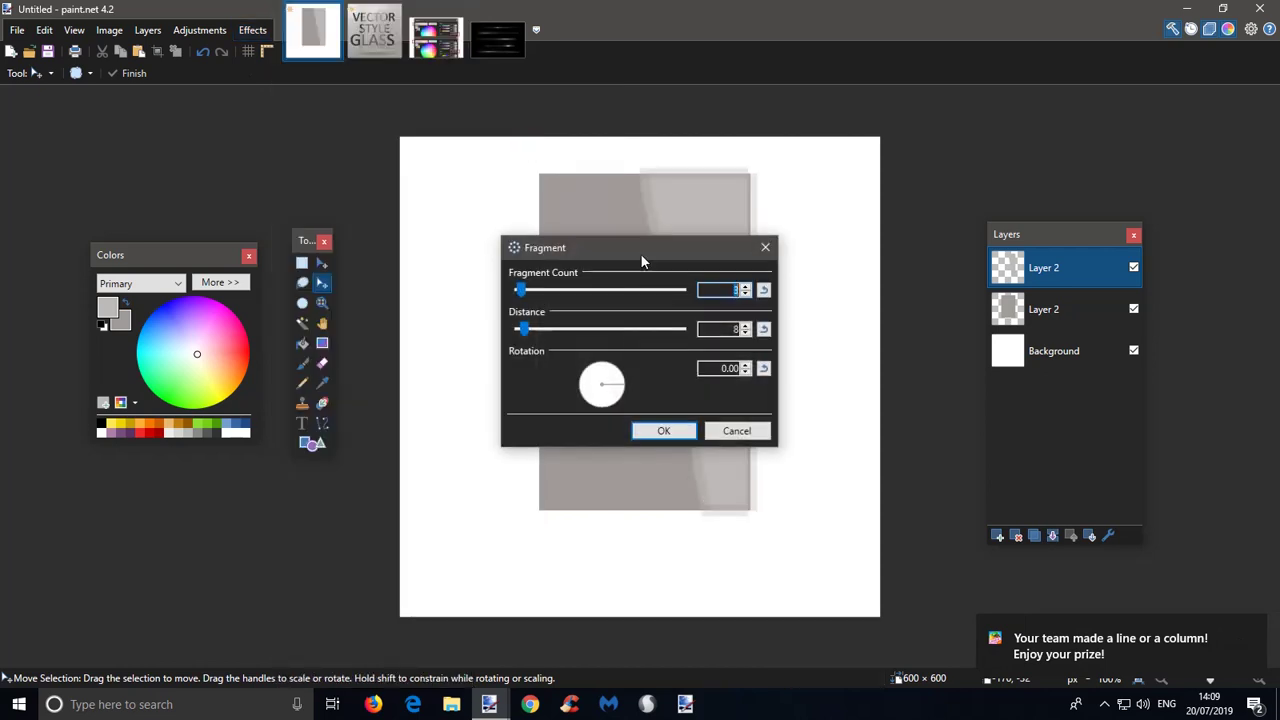
left_click_drag(639, 245, 942, 312)
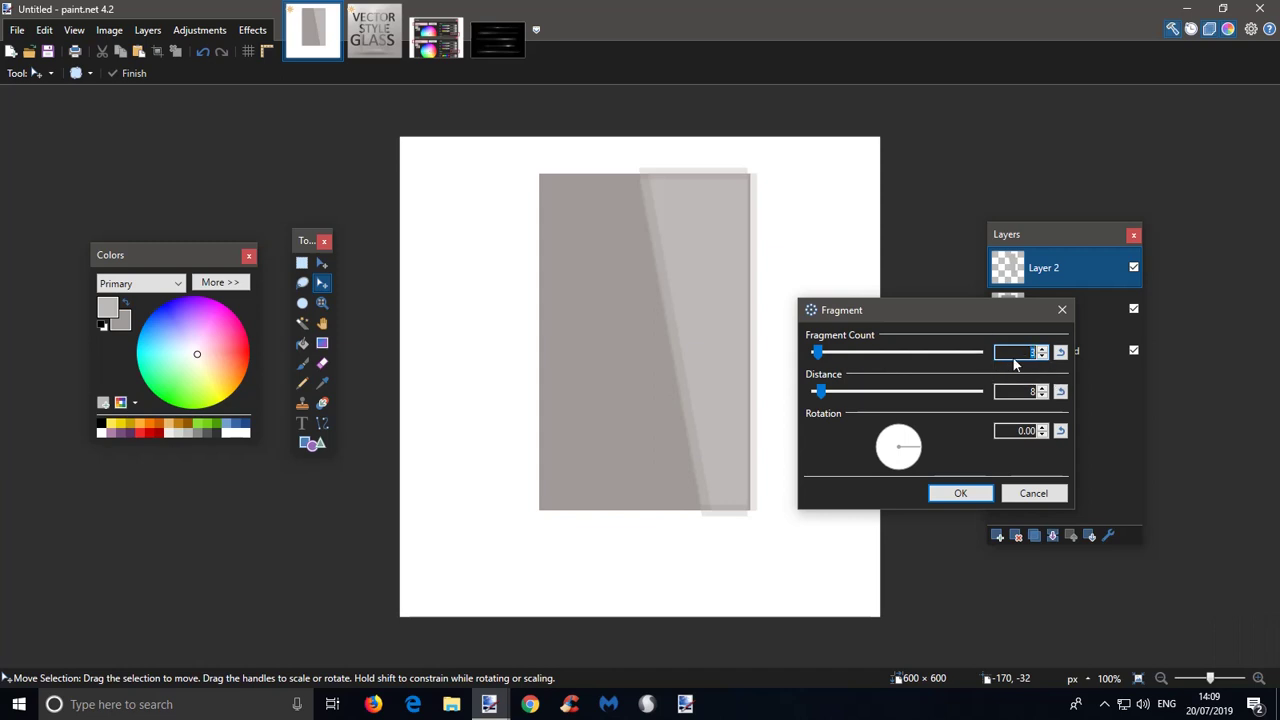
left_click(1062, 355)
left_click(961, 494)
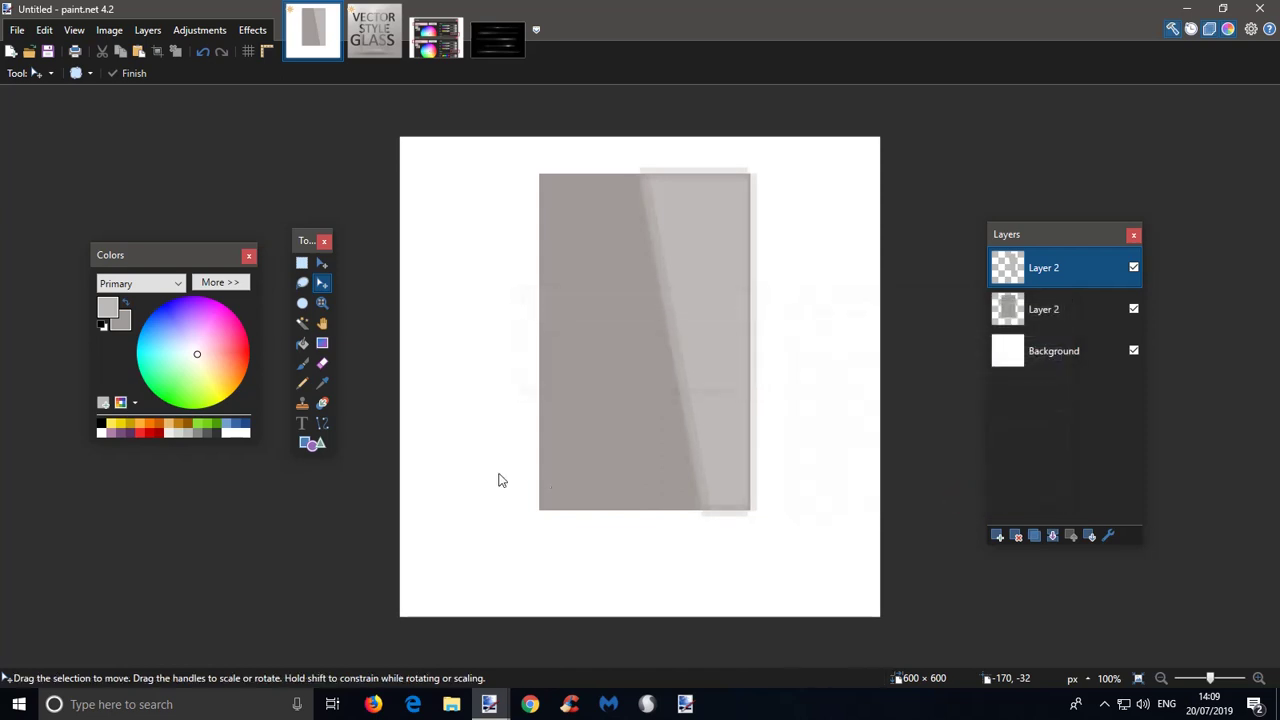
- Select the inner area of the blurred shape and stretch it upward, downward and to the right to about 162 × 430 pixels, covering the faded outer edges
left_click(311, 266)
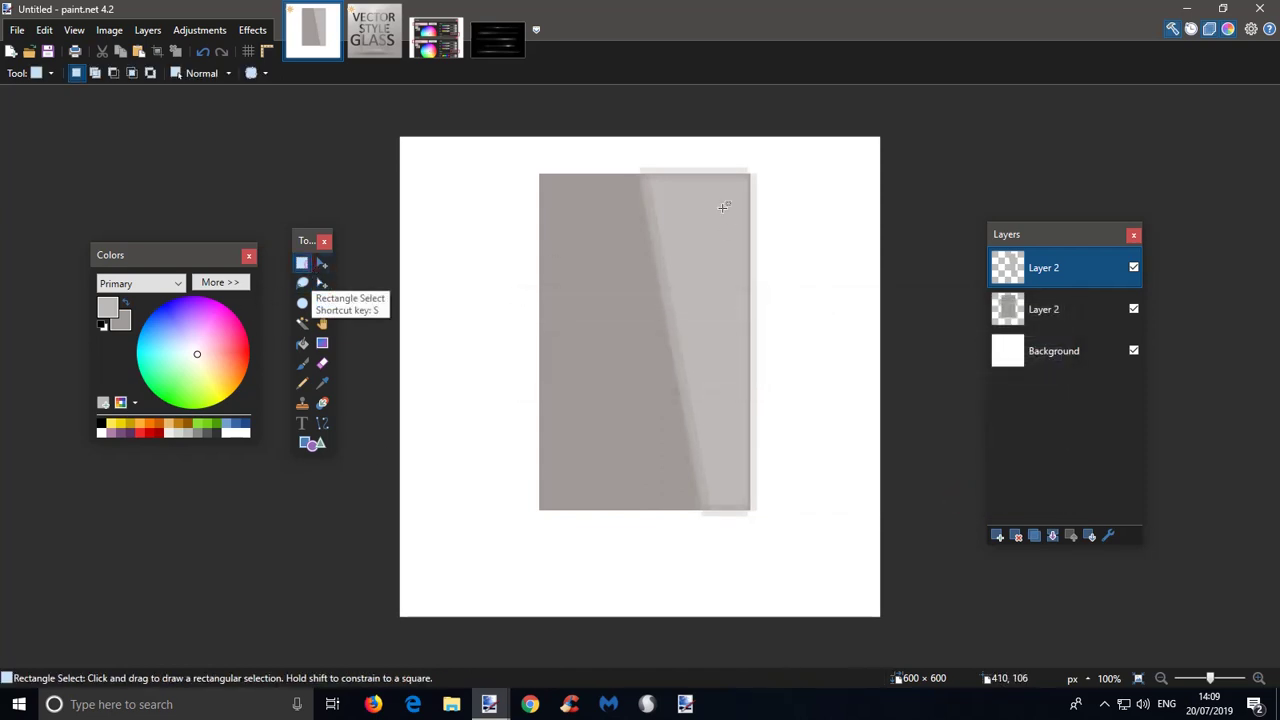
left_click_drag(624, 176, 746, 506)
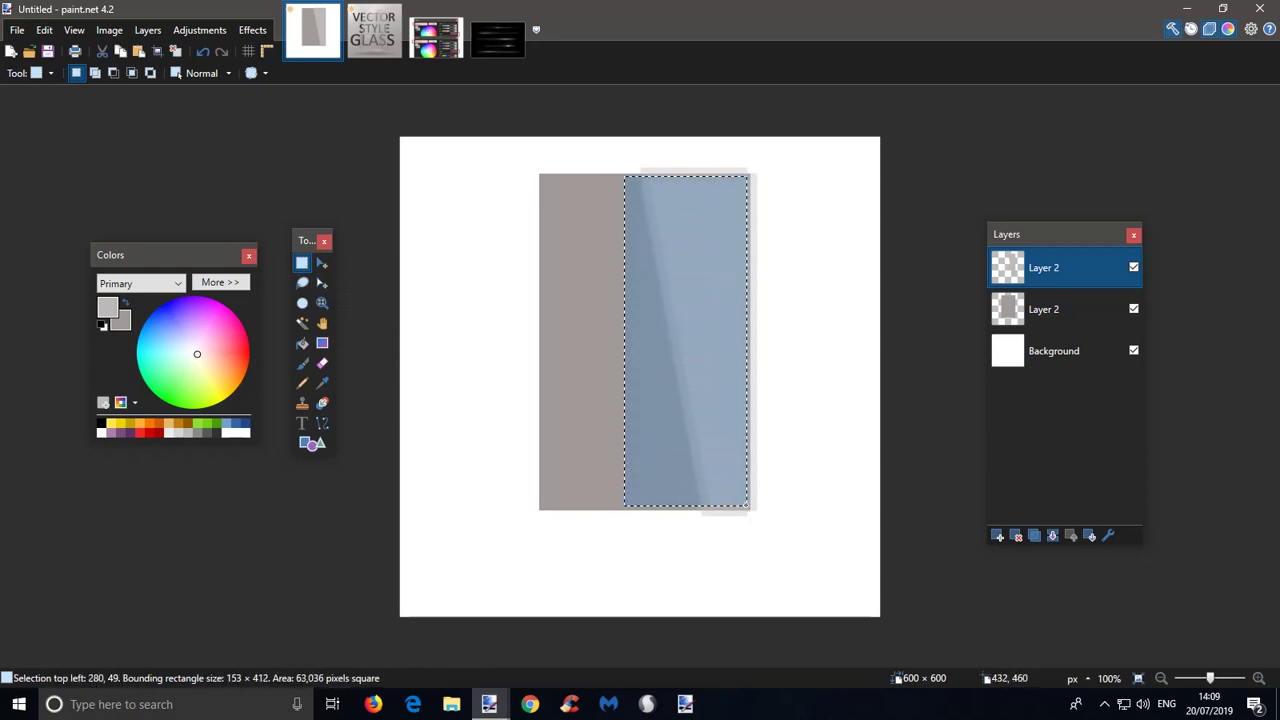
left_click(322, 263)
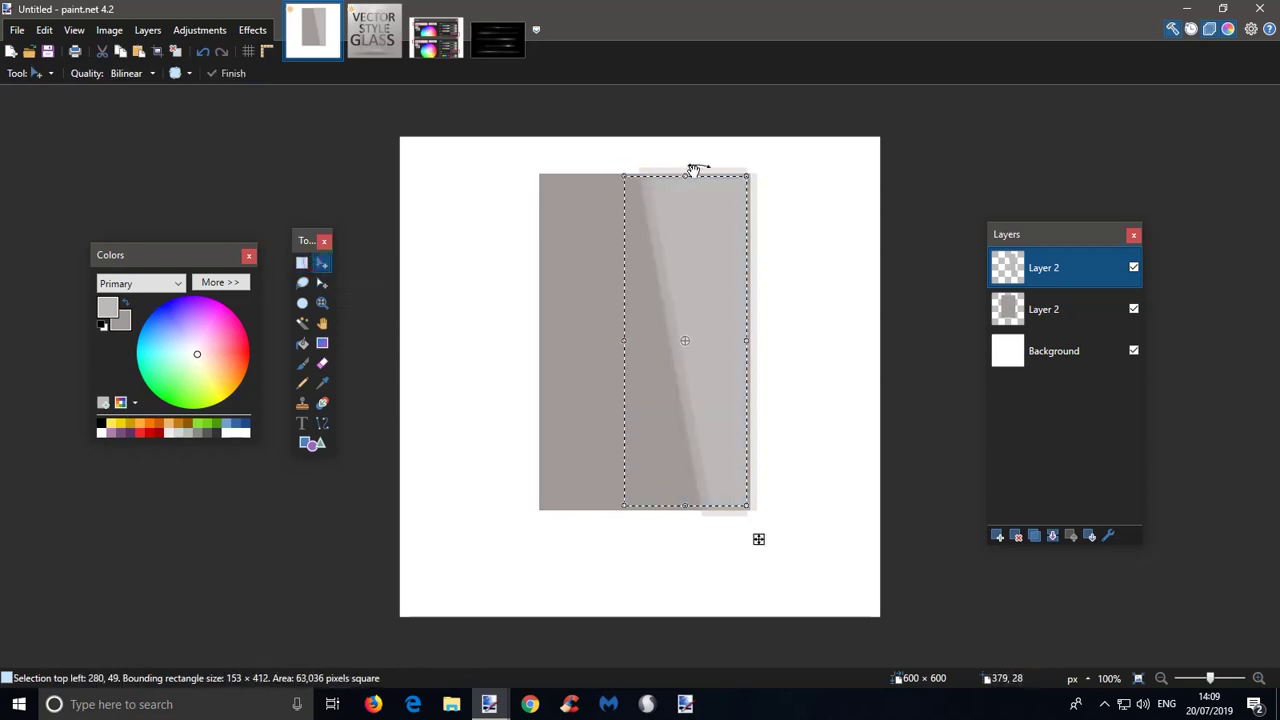
left_click_drag(686, 176, 685, 169)
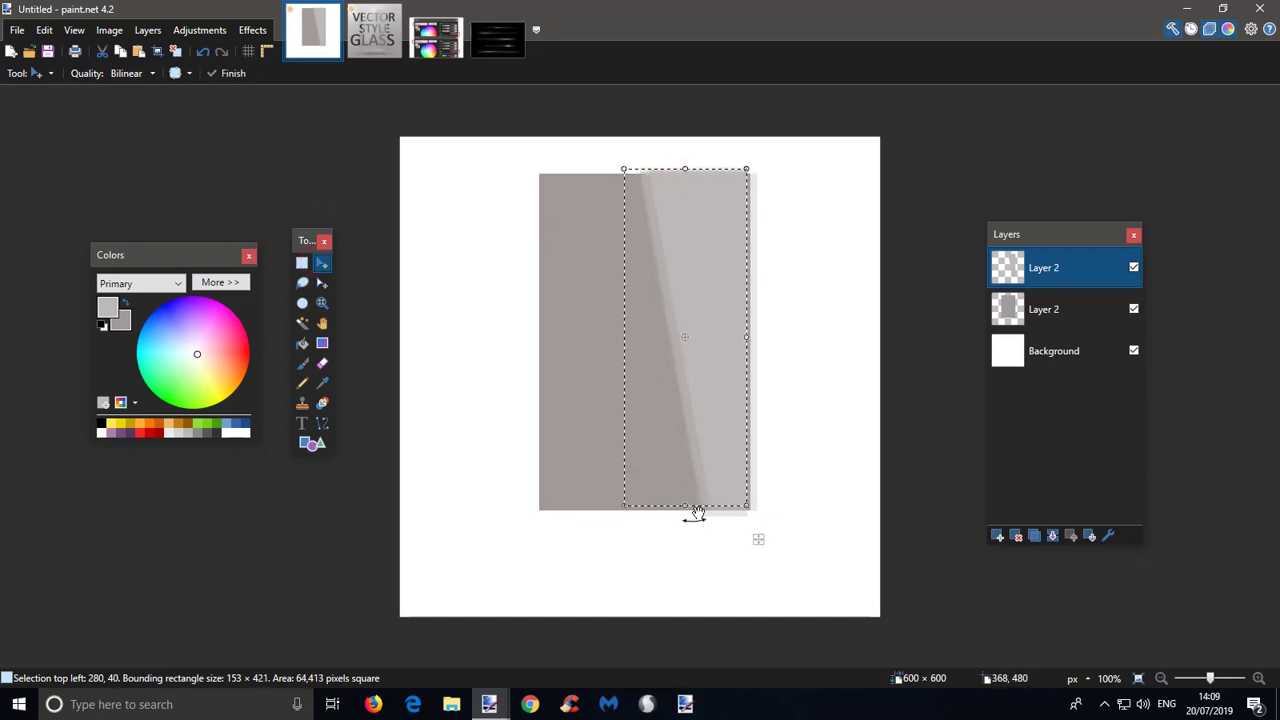
left_click_drag(680, 506, 685, 513)
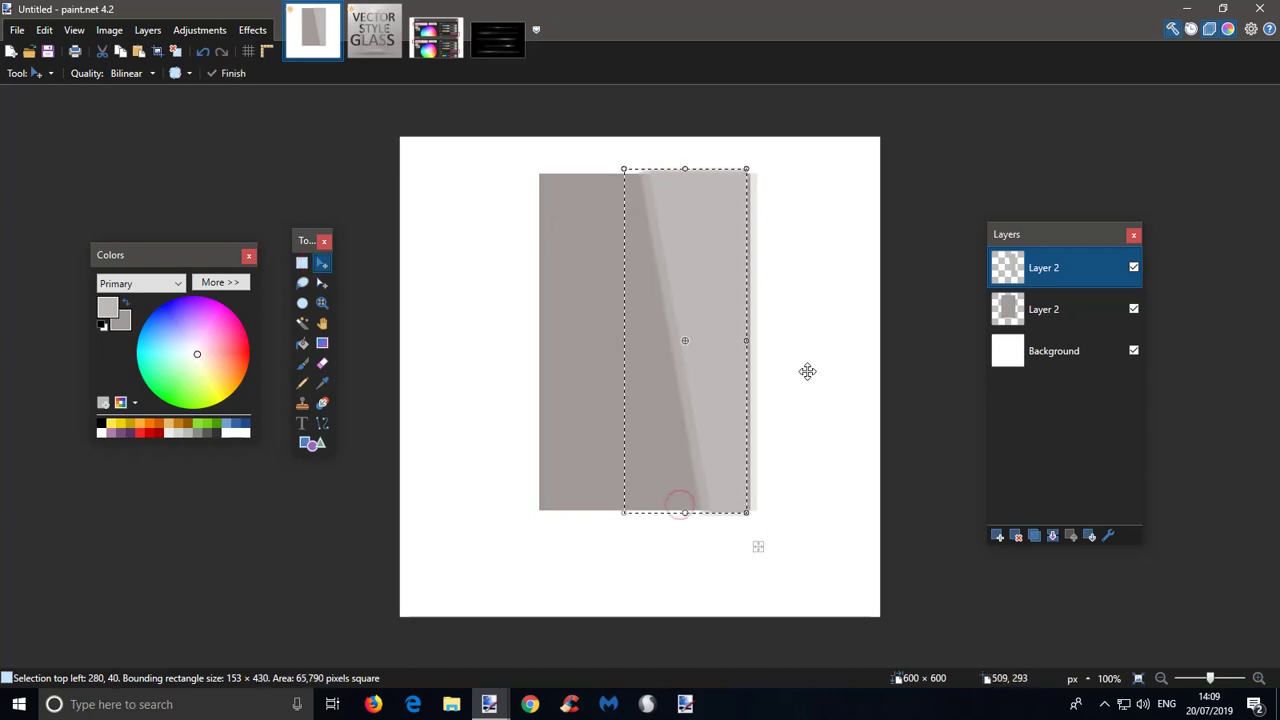
left_click_drag(746, 346, 753, 344)
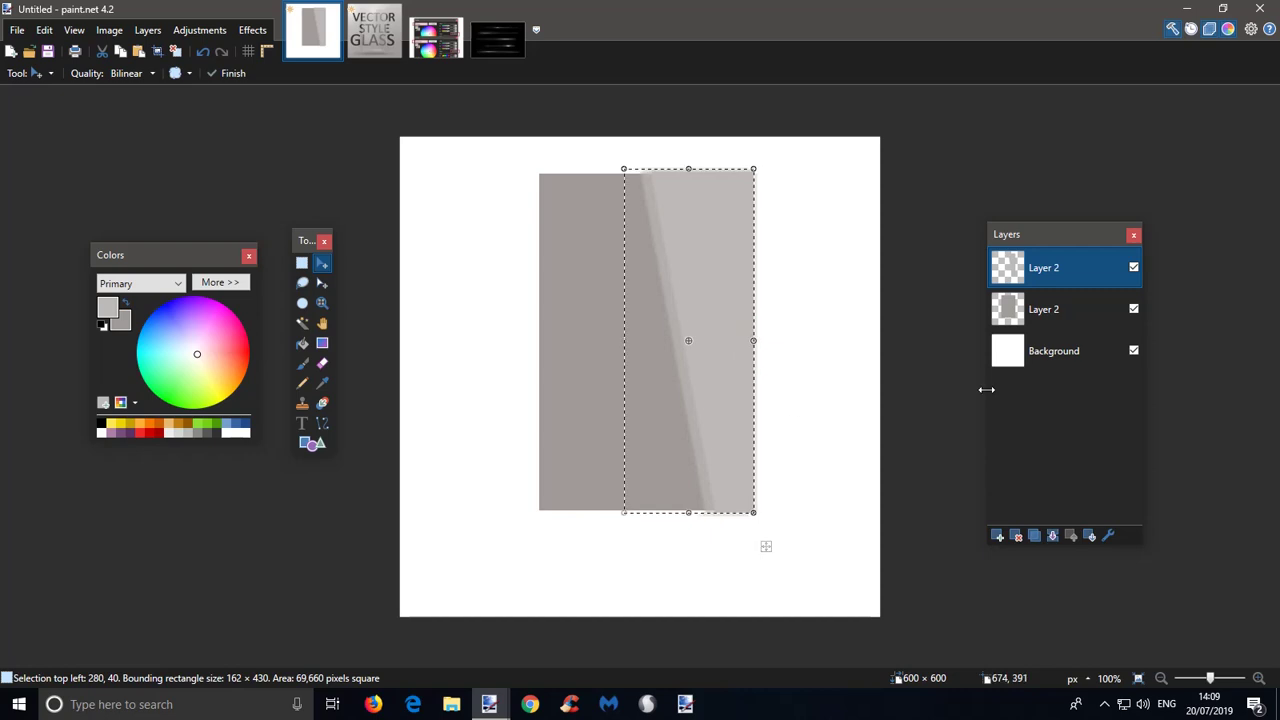
- Select the area around the darker rectangle with the Magic Wand at 50% tolerance, erase it from the upper layer, and deselect
left_click(1009, 307)
left_click(305, 324)
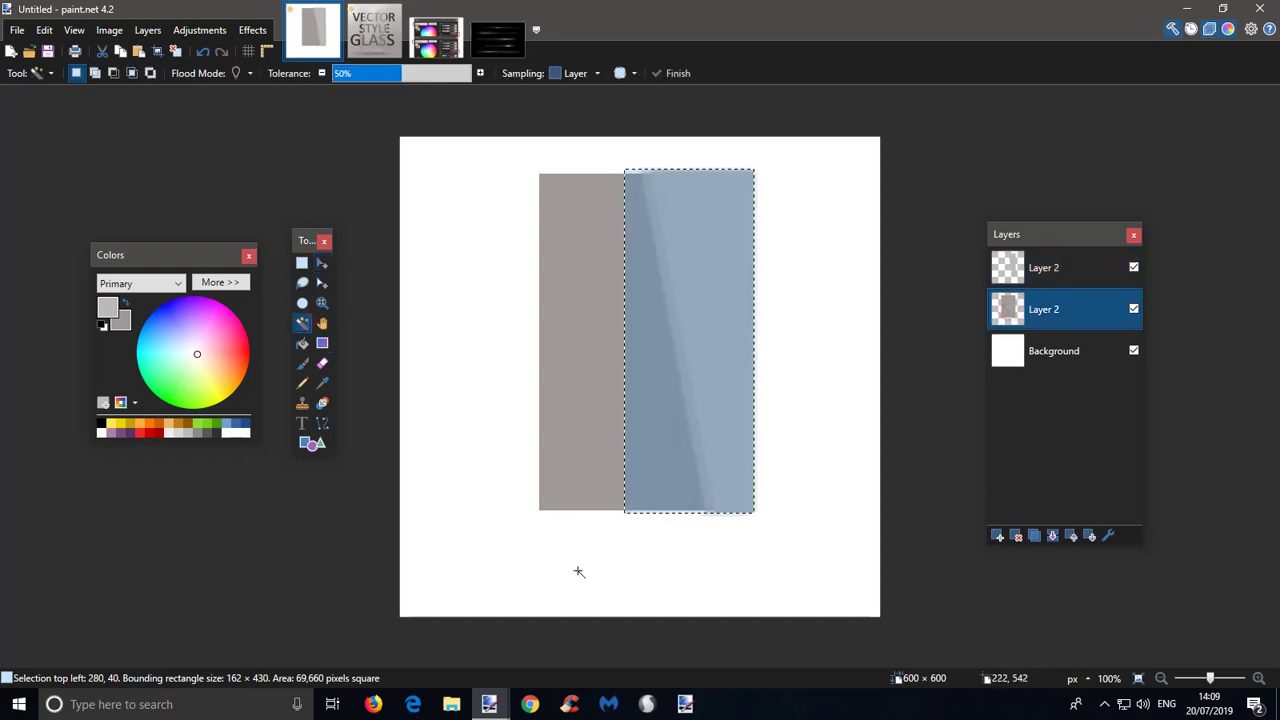
left_click(580, 551)
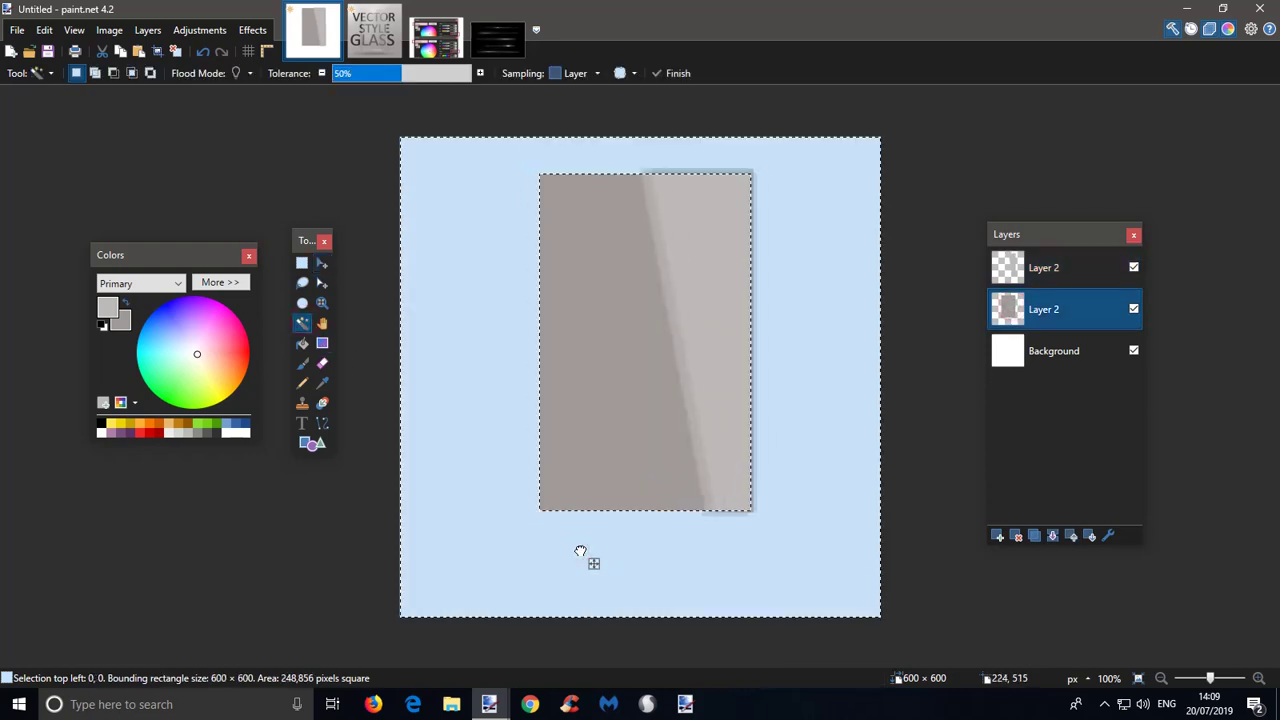
key("ctrl+d")
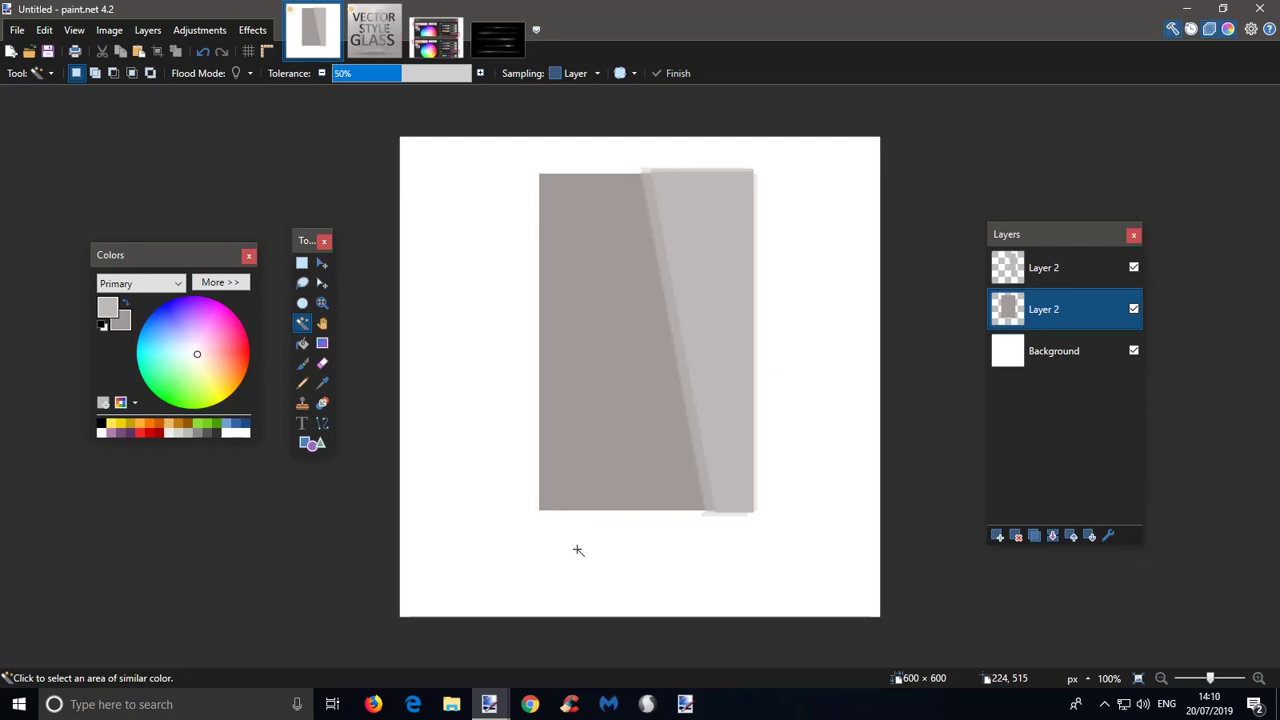
left_click(197, 52)
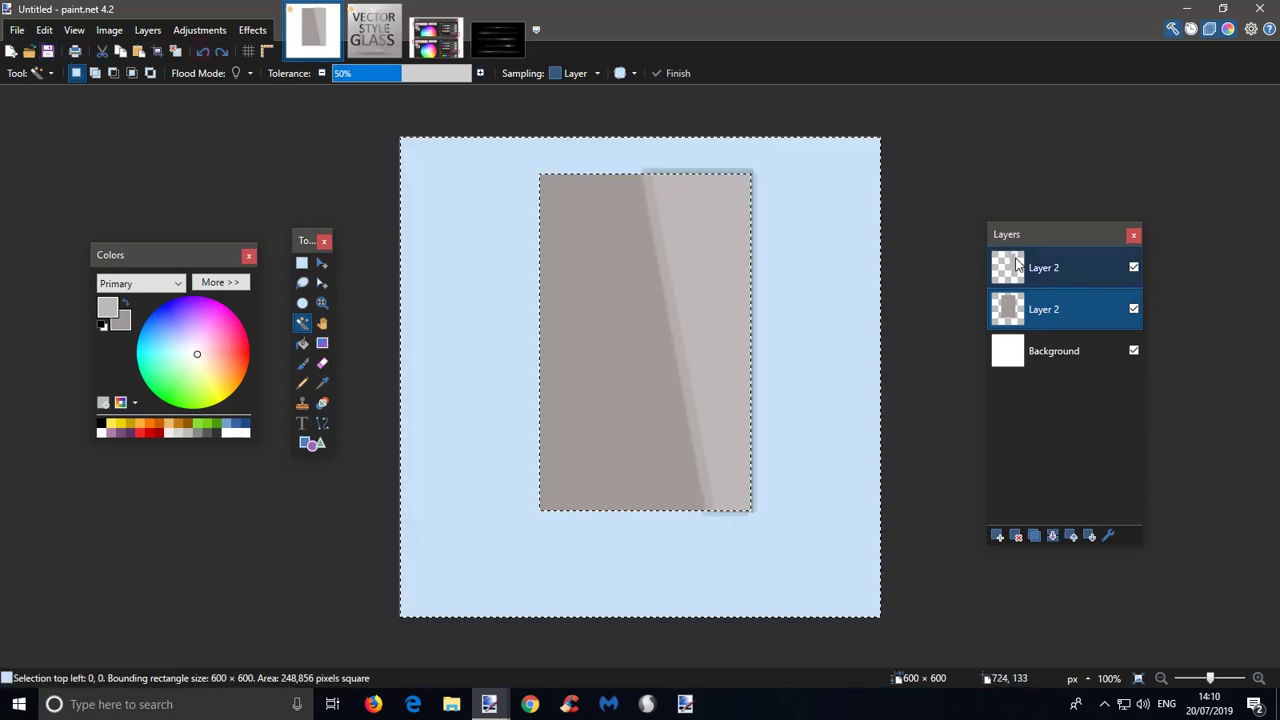
left_click(1005, 275)
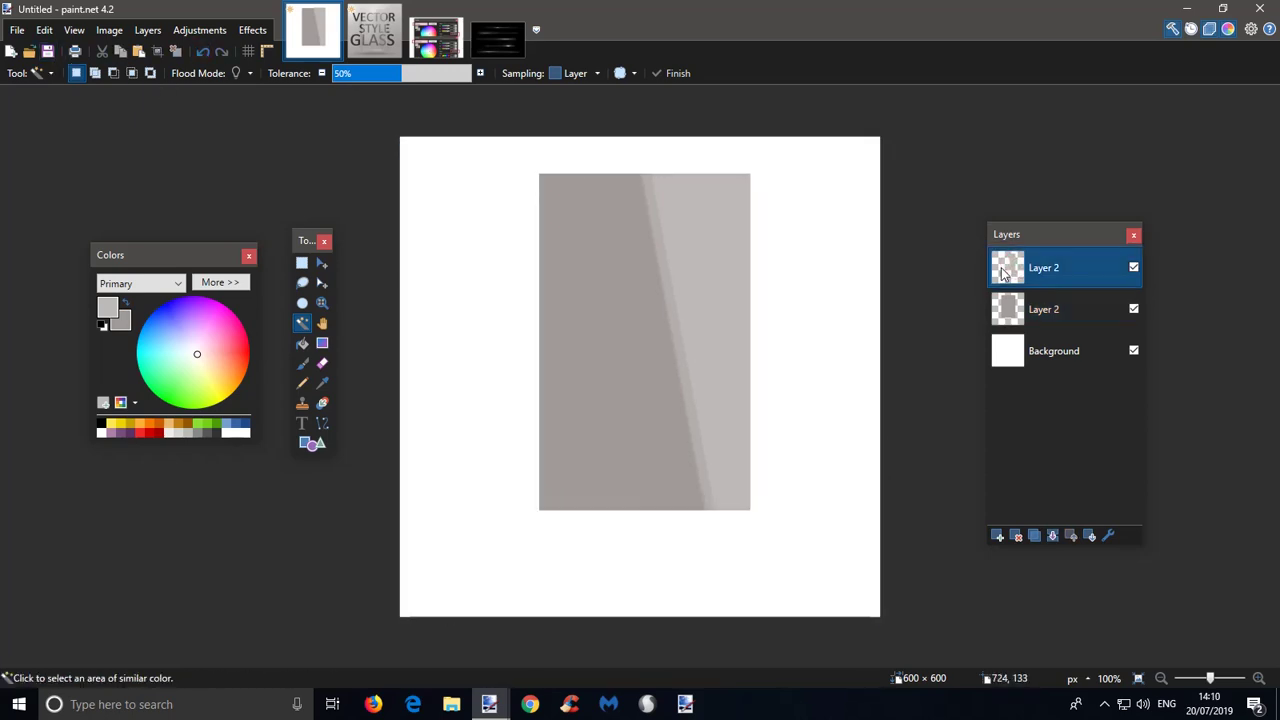
- Merge the upper layer down into the one below and rename the merged layer EDGE
left_click(1052, 535)
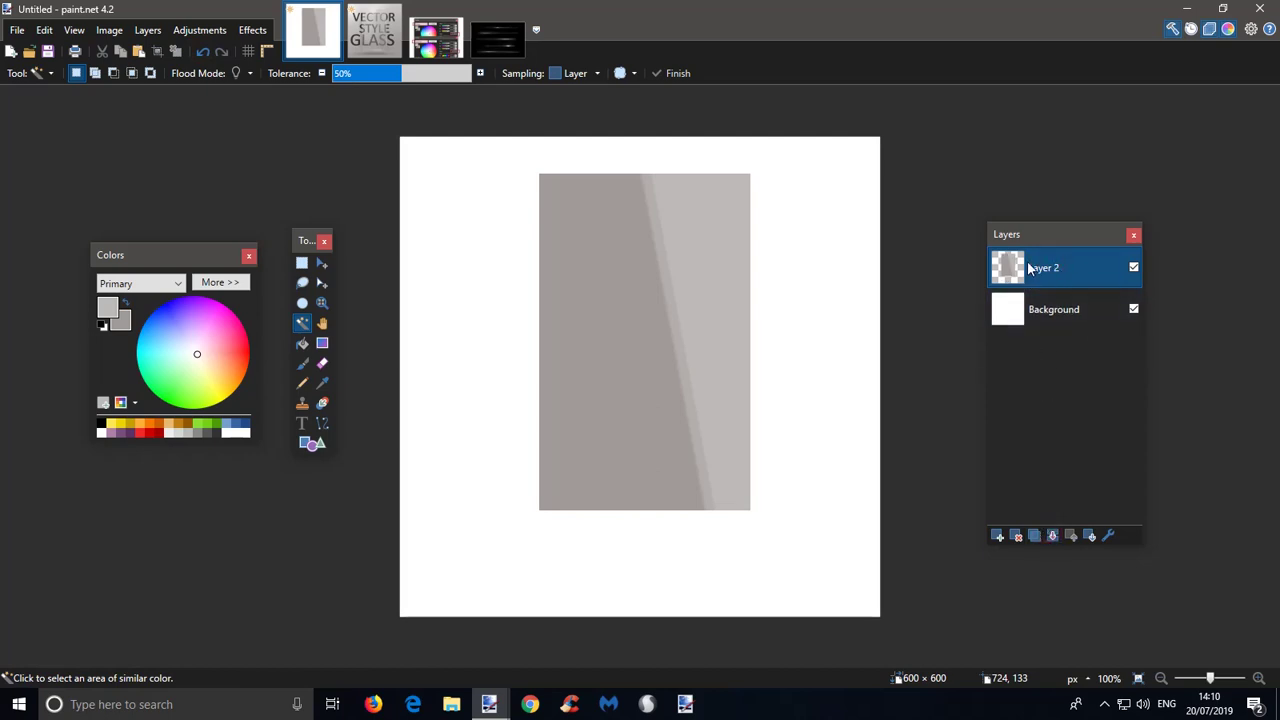
double_click(1024, 265)
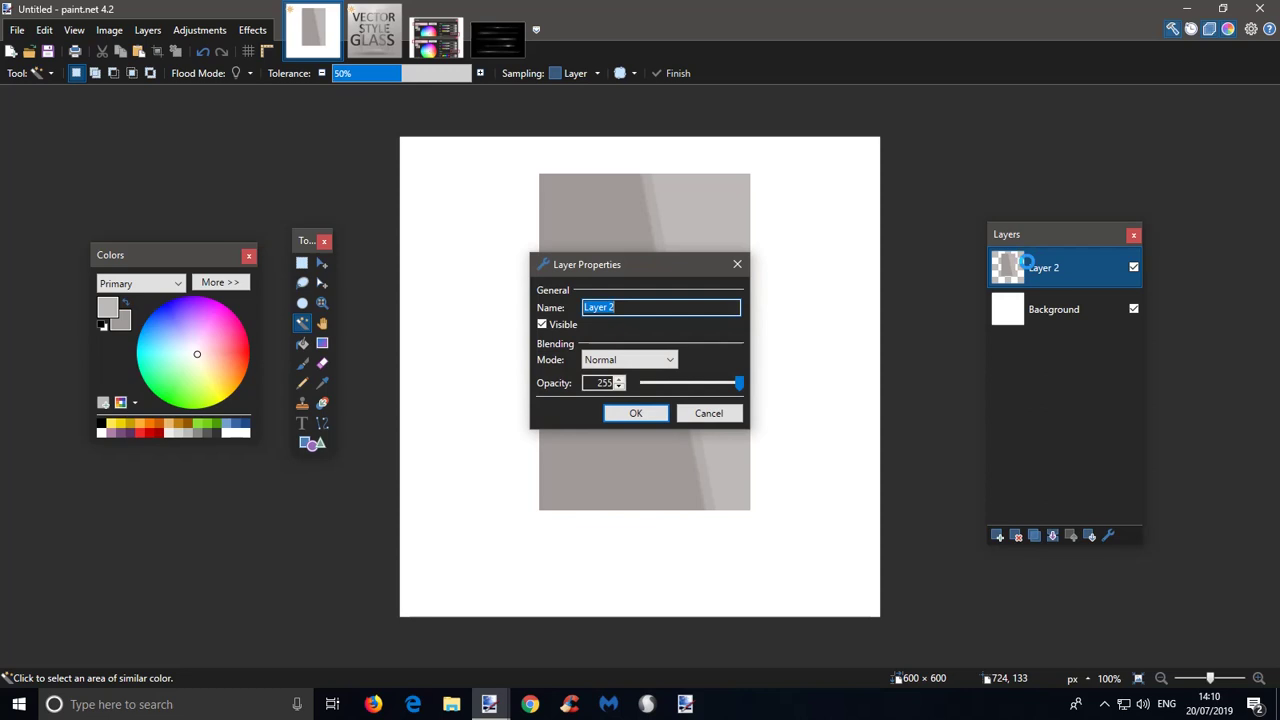
type("EDGE")
left_click(650, 414)
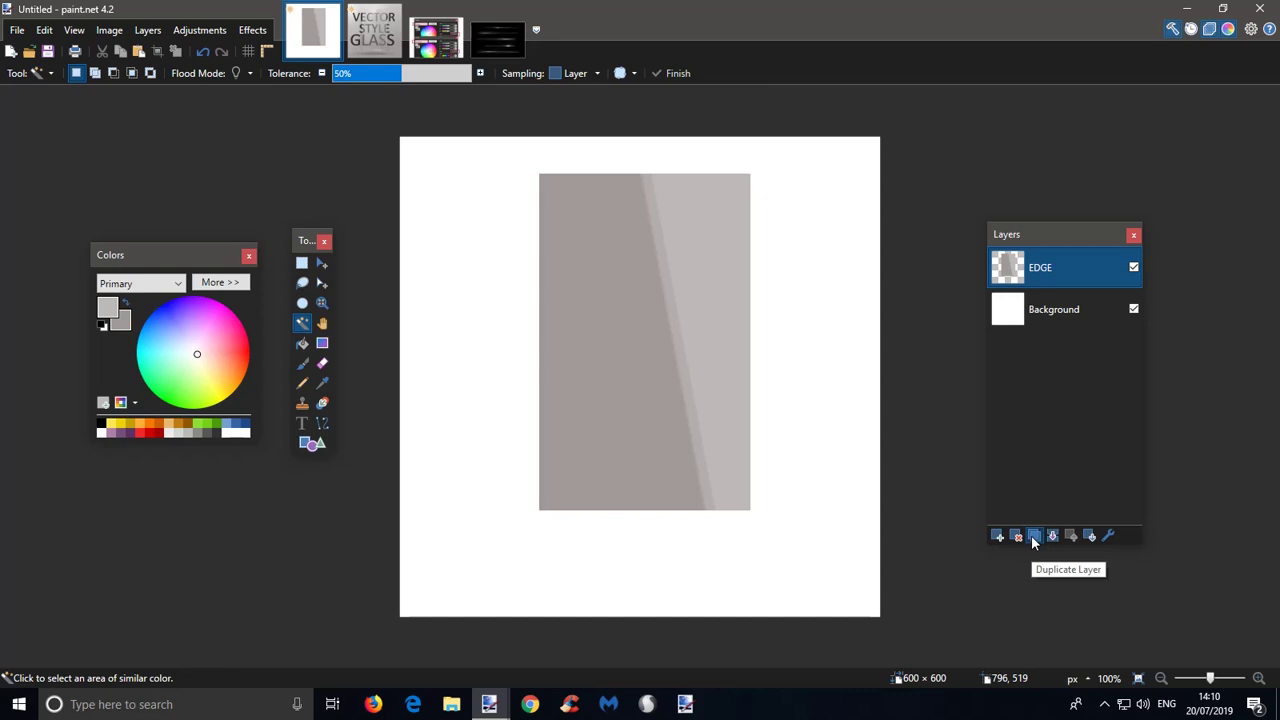
- Duplicate the EDGE layer and rename the upper copy FACE
left_click(1034, 541)
double_click(1005, 264)
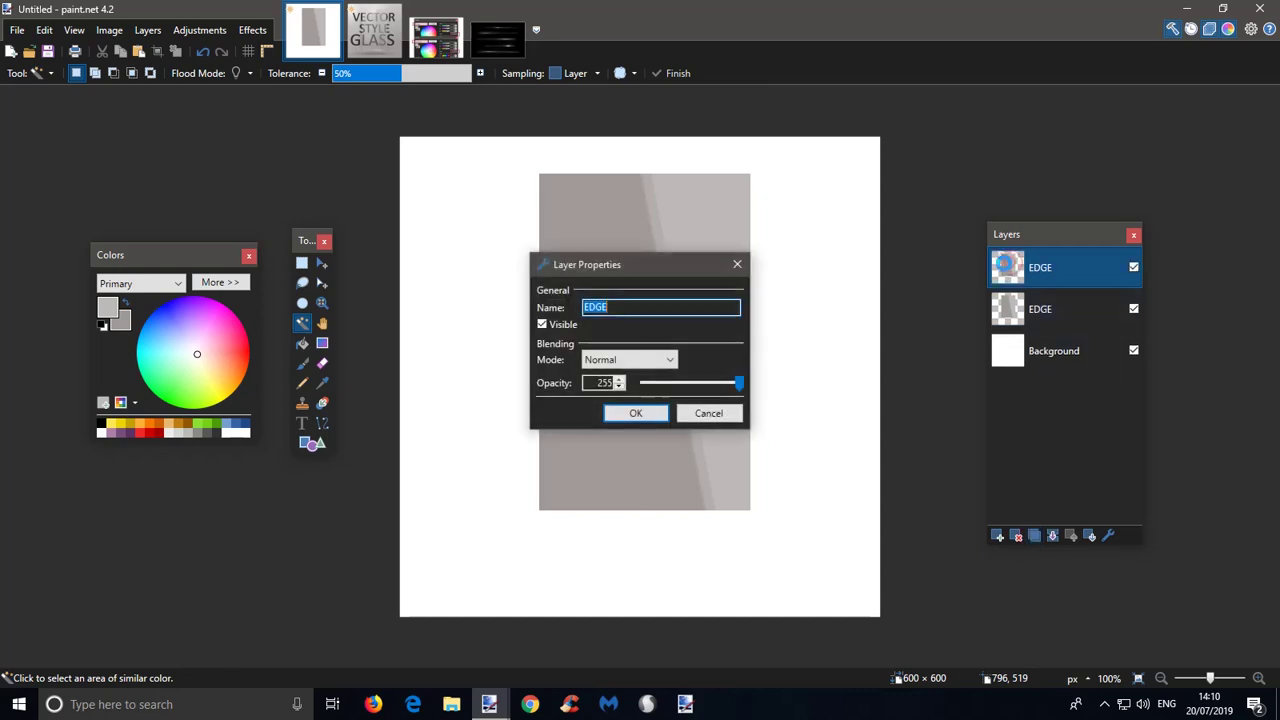
type("FACE")
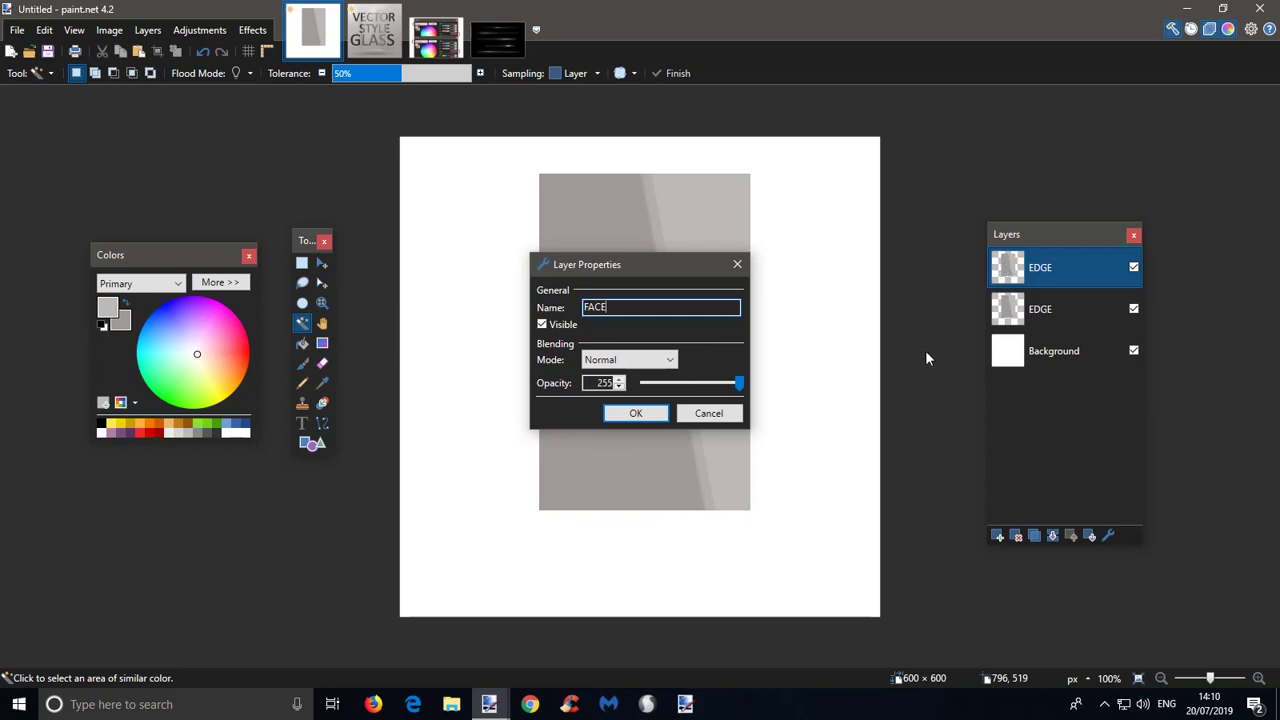
left_click(655, 413)
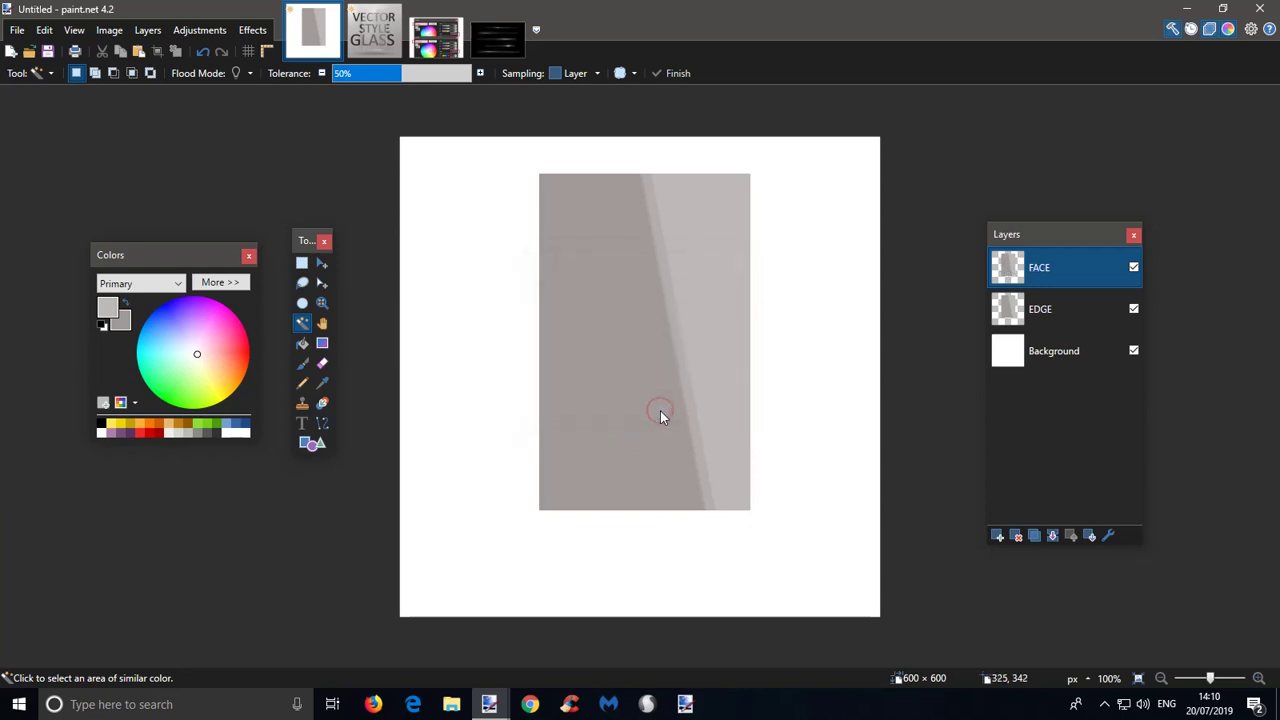
- Apply Outline Object to the EDGE layer with width 6 and a bright blue colour of R 0, G 136, B 234
left_click(1039, 317)
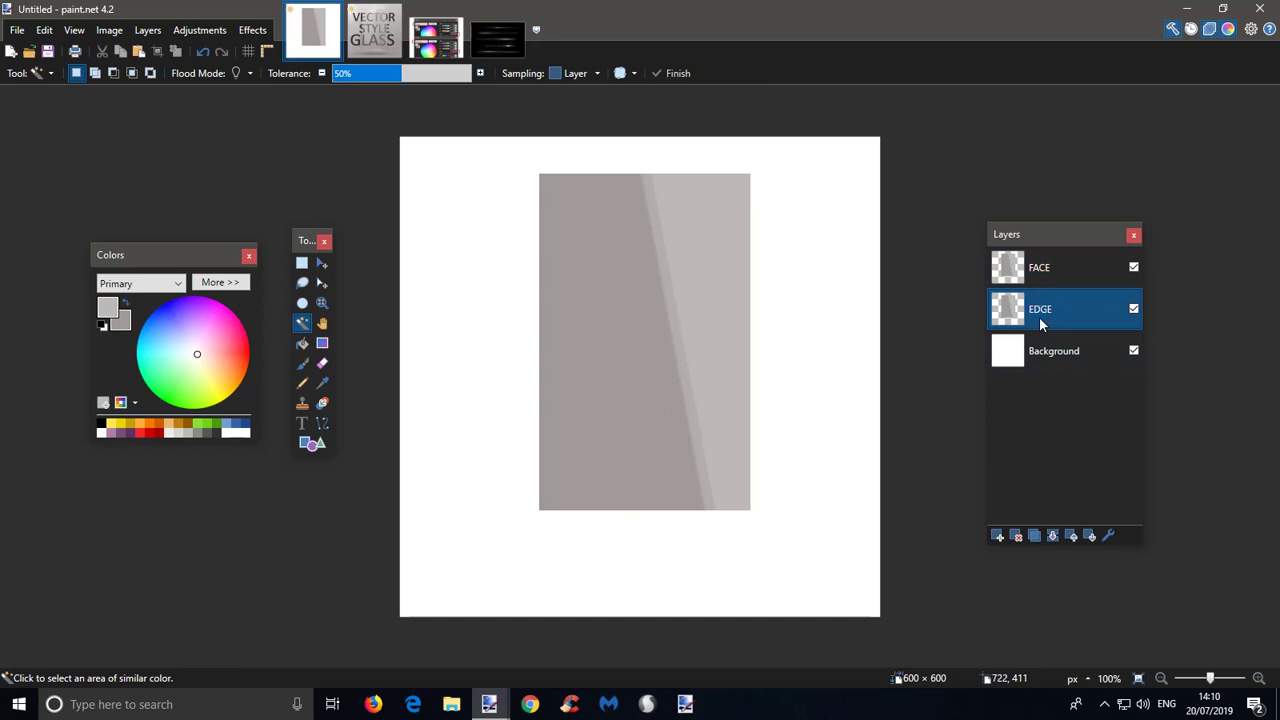
left_click(253, 31)
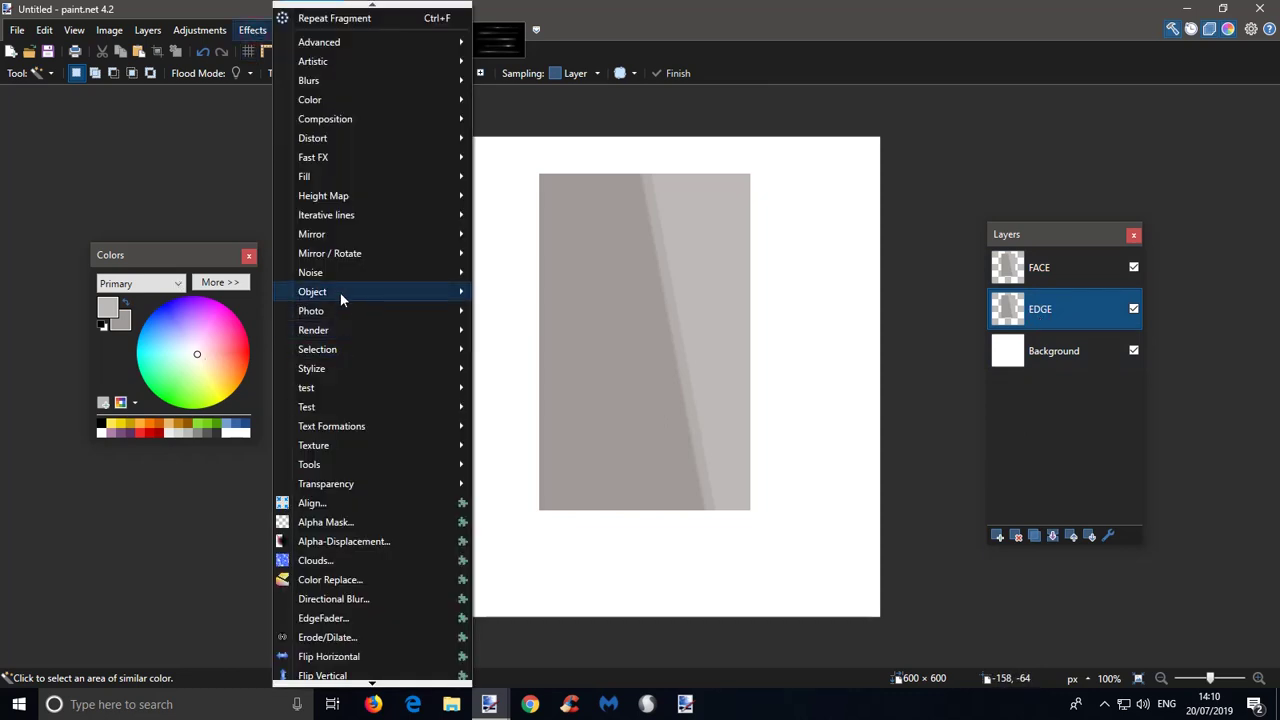
mouse_move(340, 292)
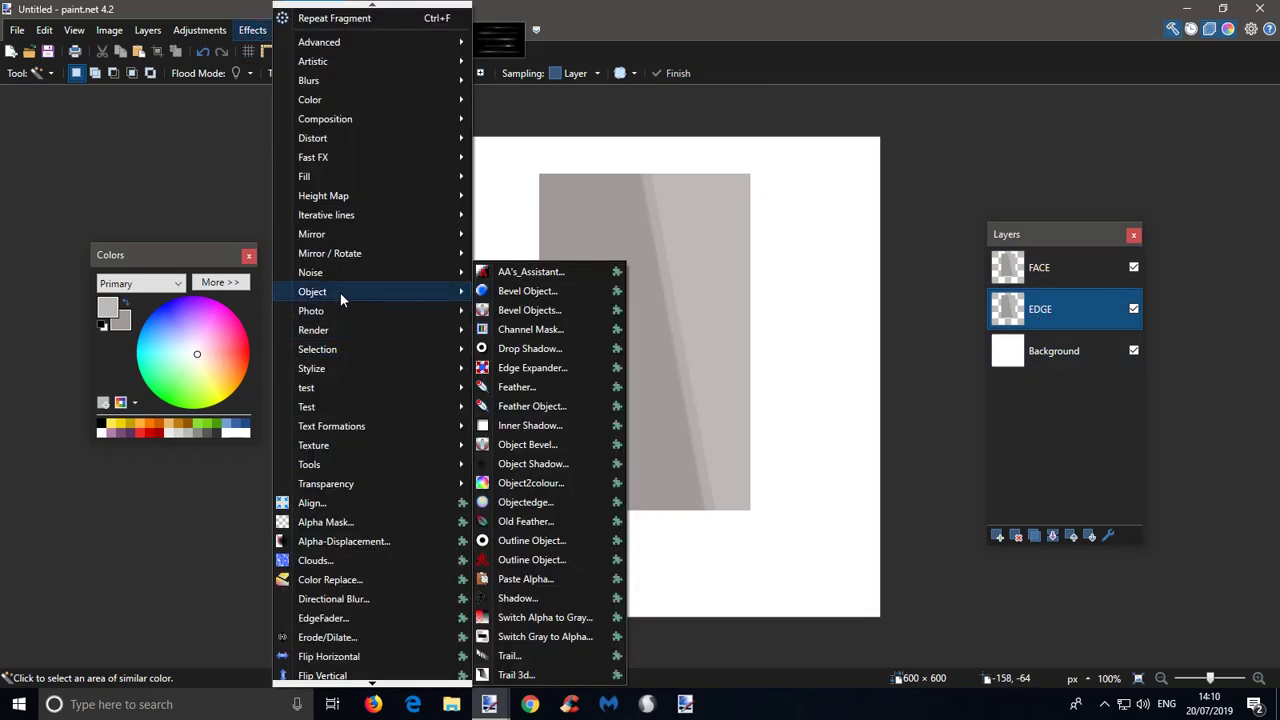
left_click(524, 541)
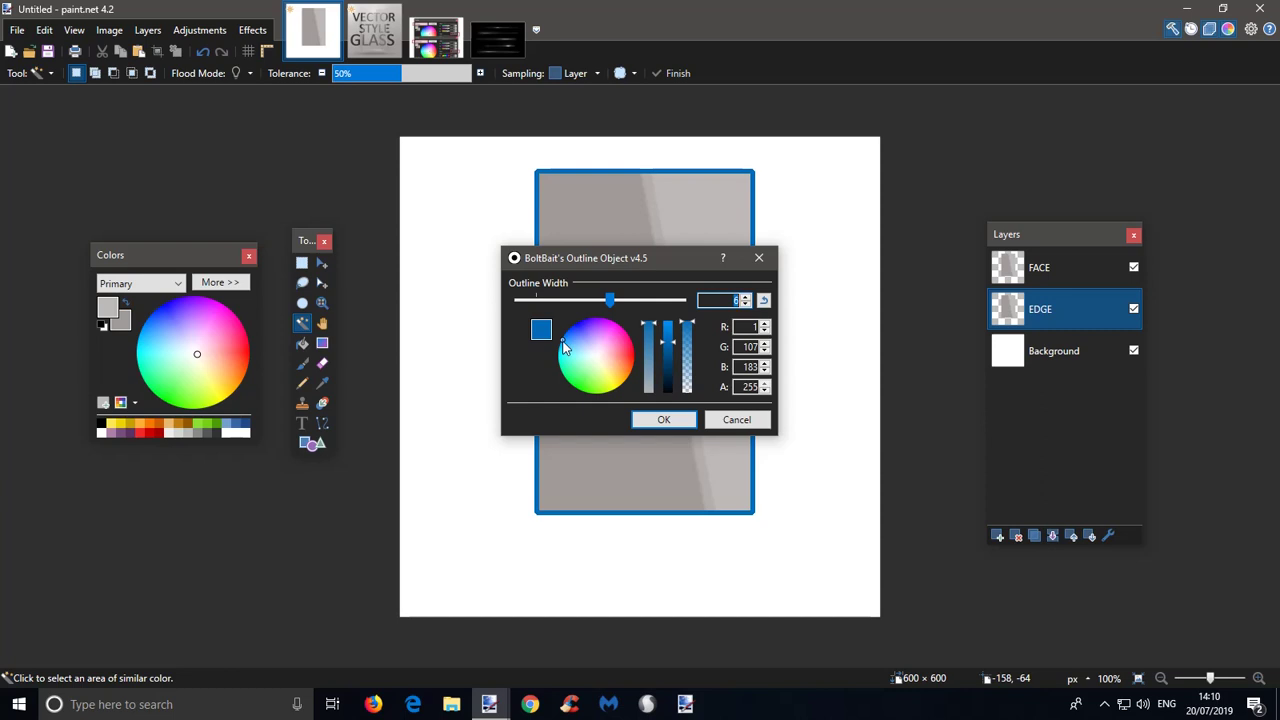
left_click(650, 343)
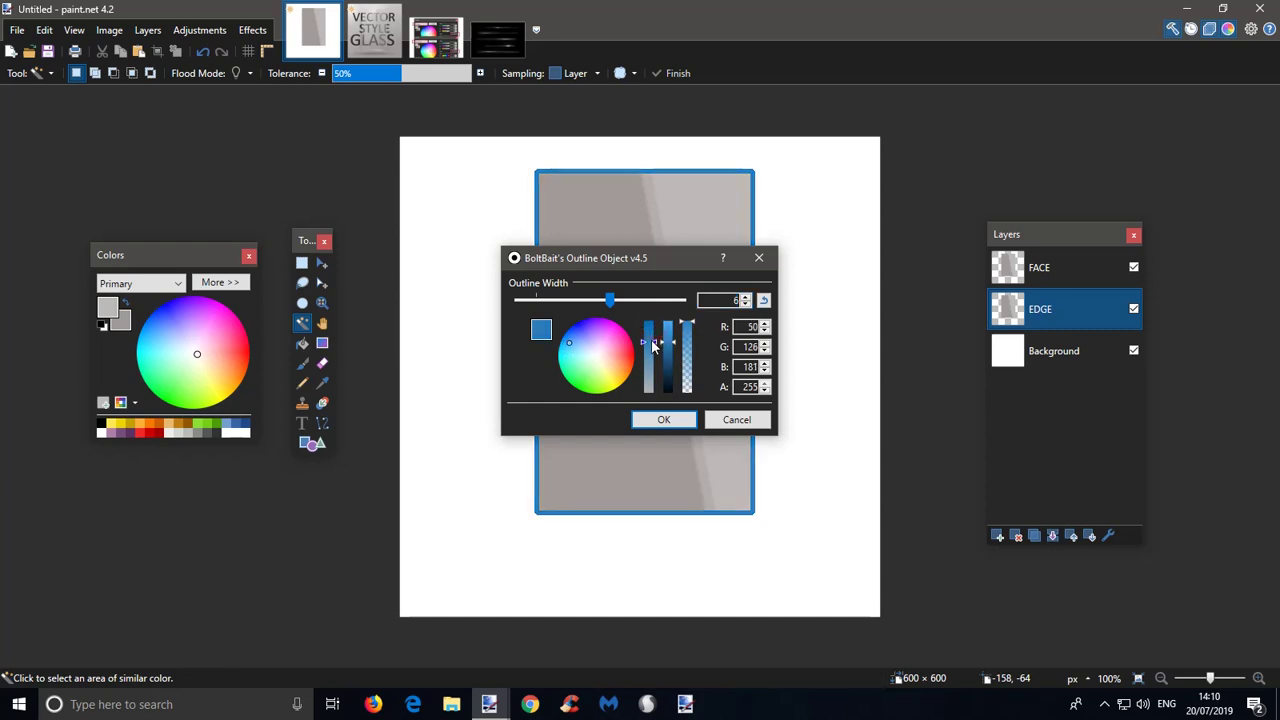
mouse_move(650, 343)
left_mouse_down()
mouse_move(651, 327)
mouse_move(669, 333)
left_mouse_up()
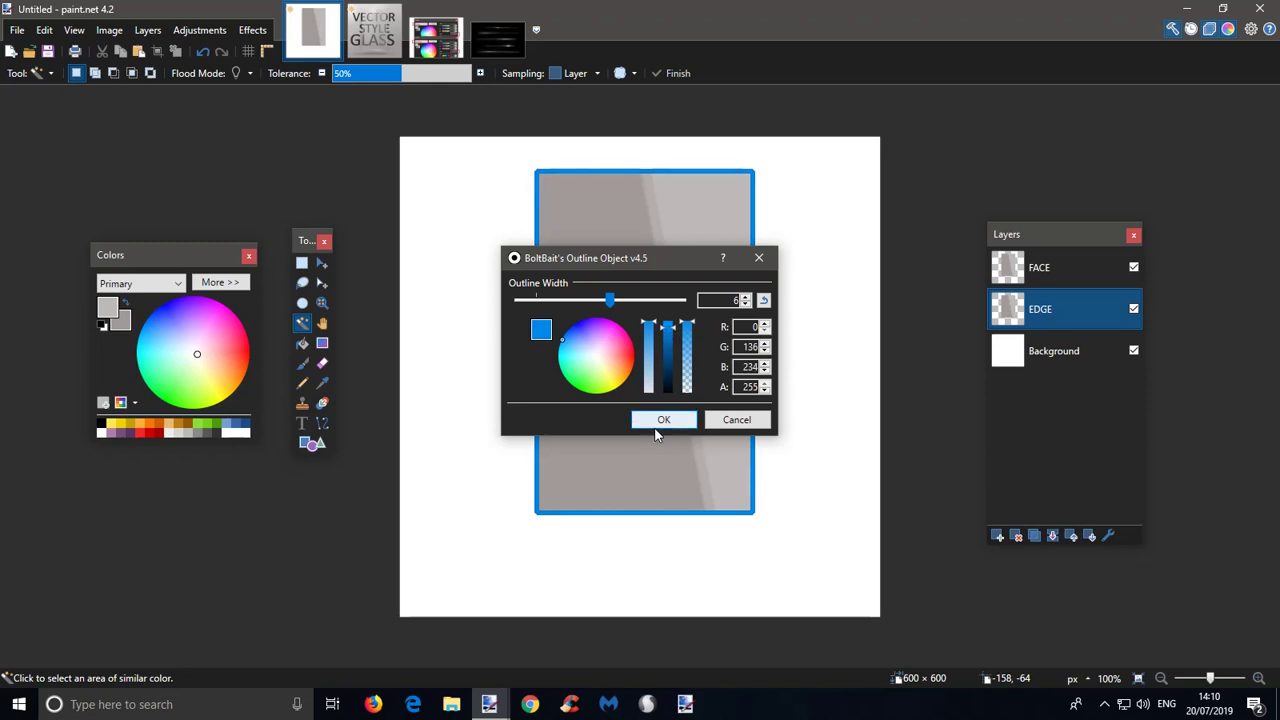
left_click(660, 422)
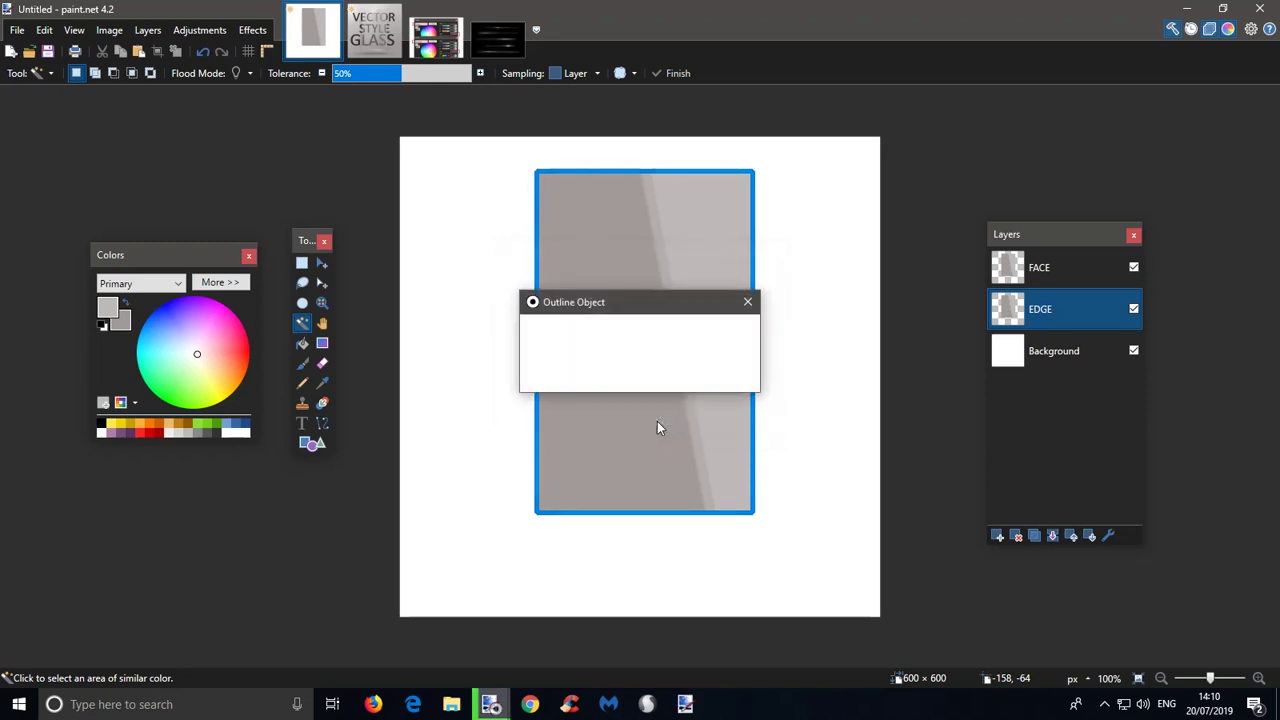
- Apply Conditional Hue/Saturation to the EDGE layer with a horizontal hue fade of 90 and hue range 0 to 360
left_click(199, 30)
left_click(201, 172)
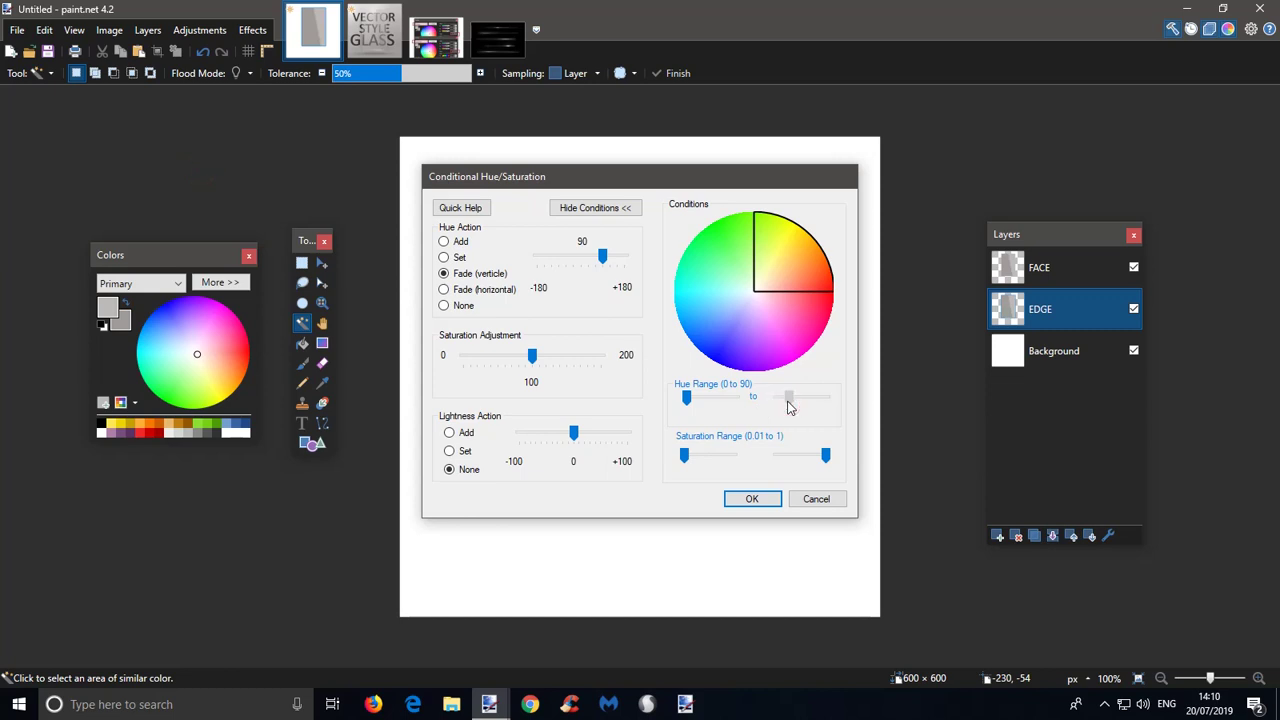
left_click_drag(788, 400, 840, 403)
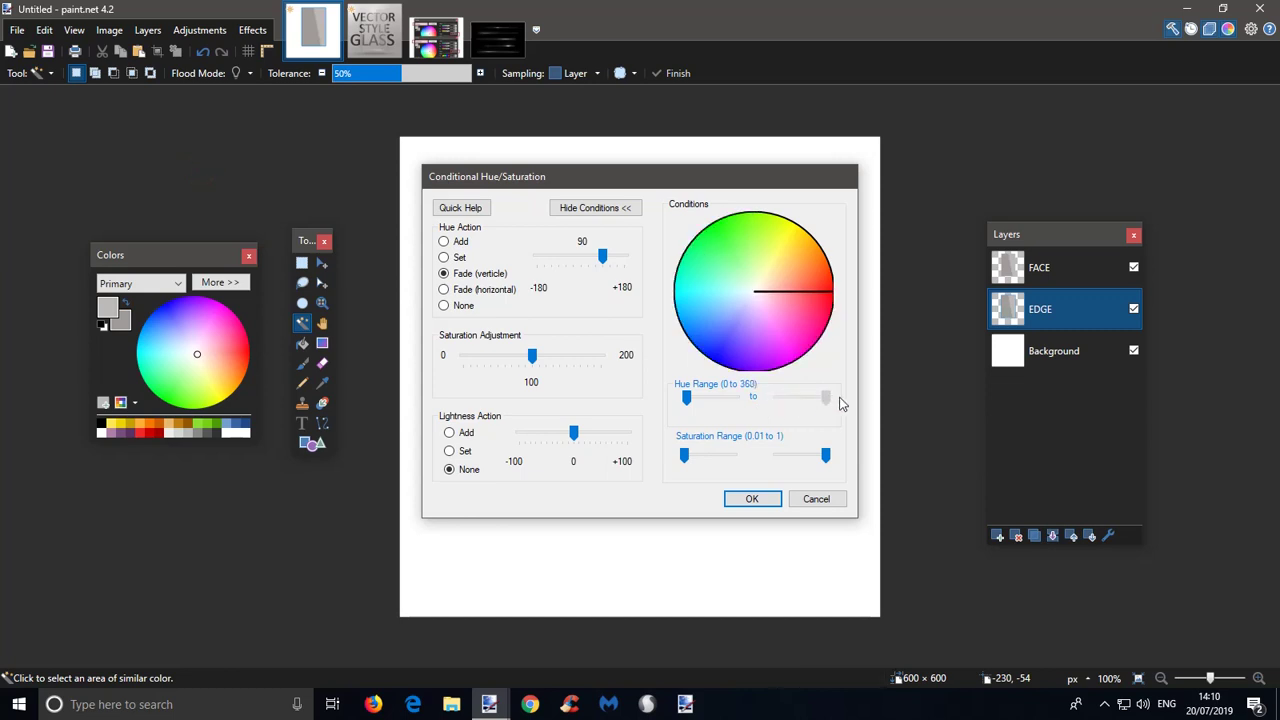
left_click(446, 289)
left_click(755, 499)
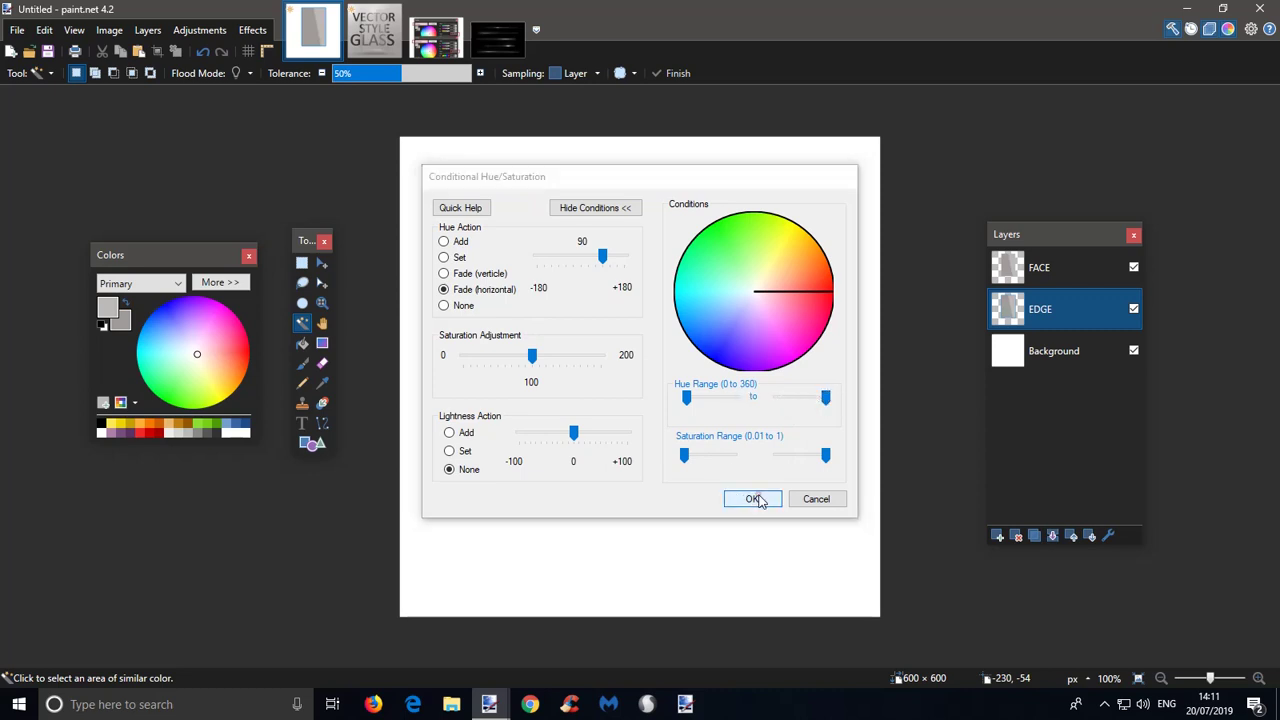
- Repeat the horizontal Conditional Hue/Saturation fade of 90 twice more on the EDGE layer with hue range 0 to 360
left_click(189, 34)
left_click(217, 172)
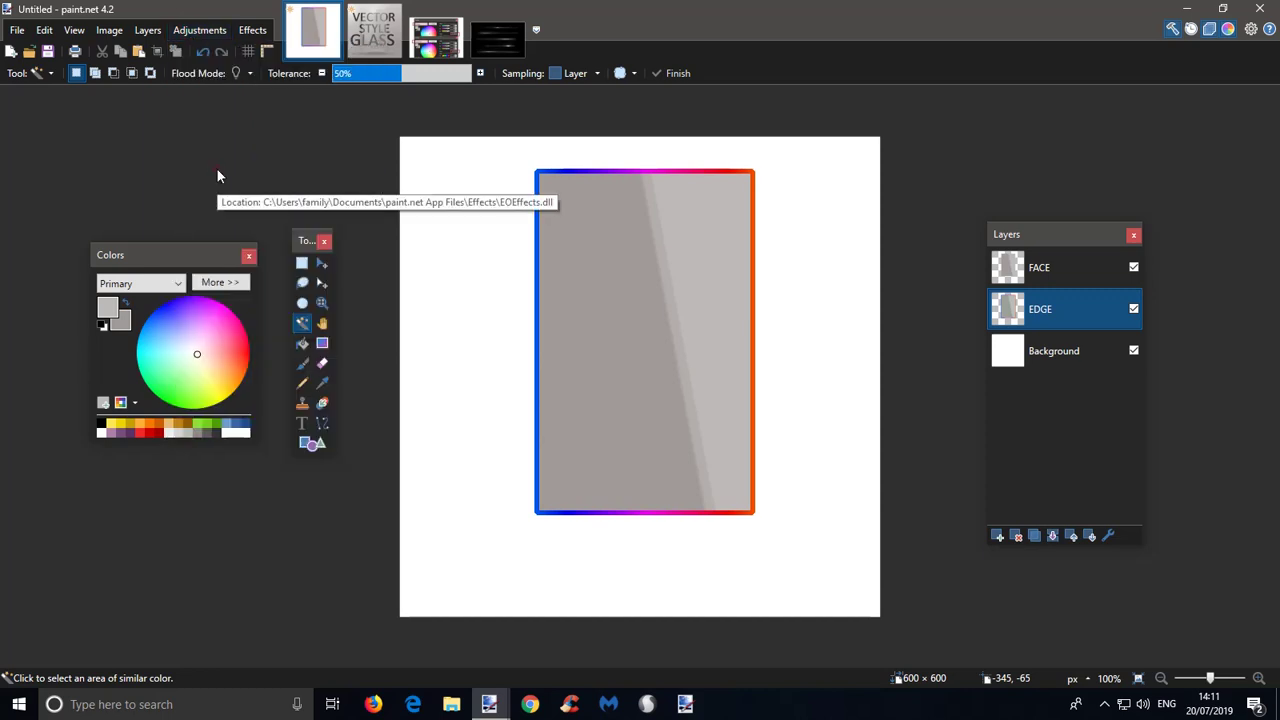
left_click(806, 399)
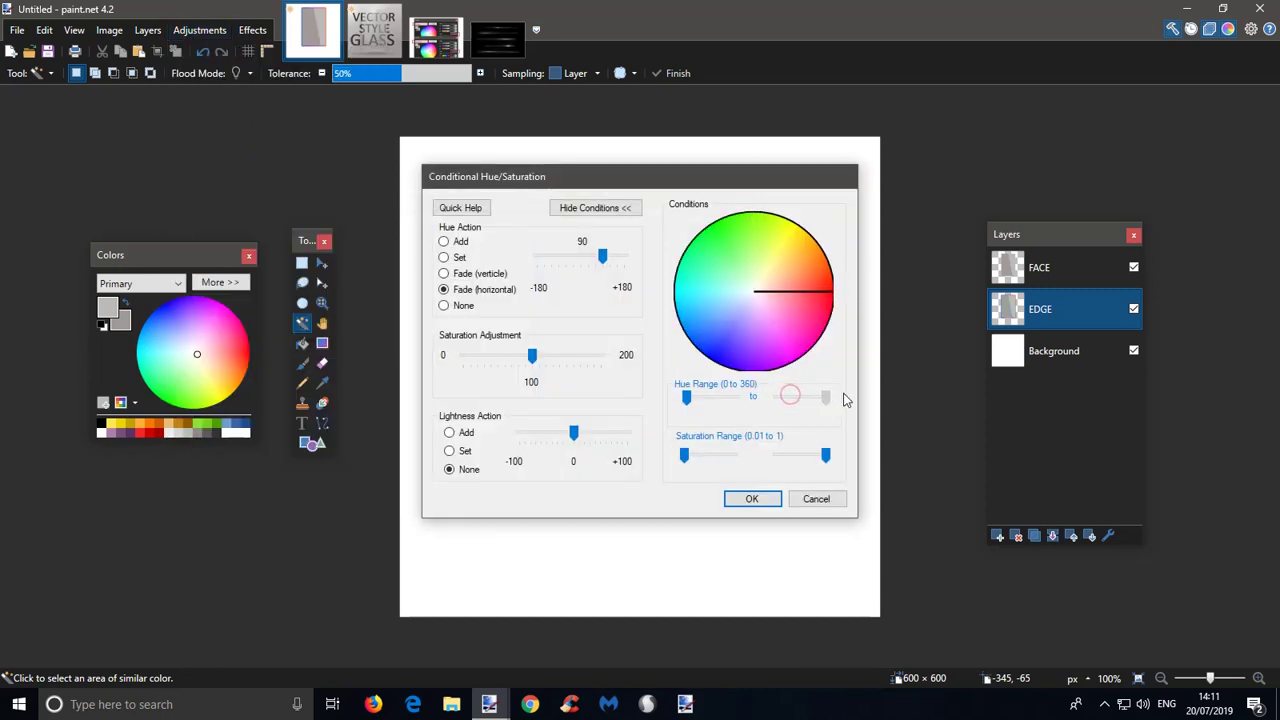
left_click(752, 499)
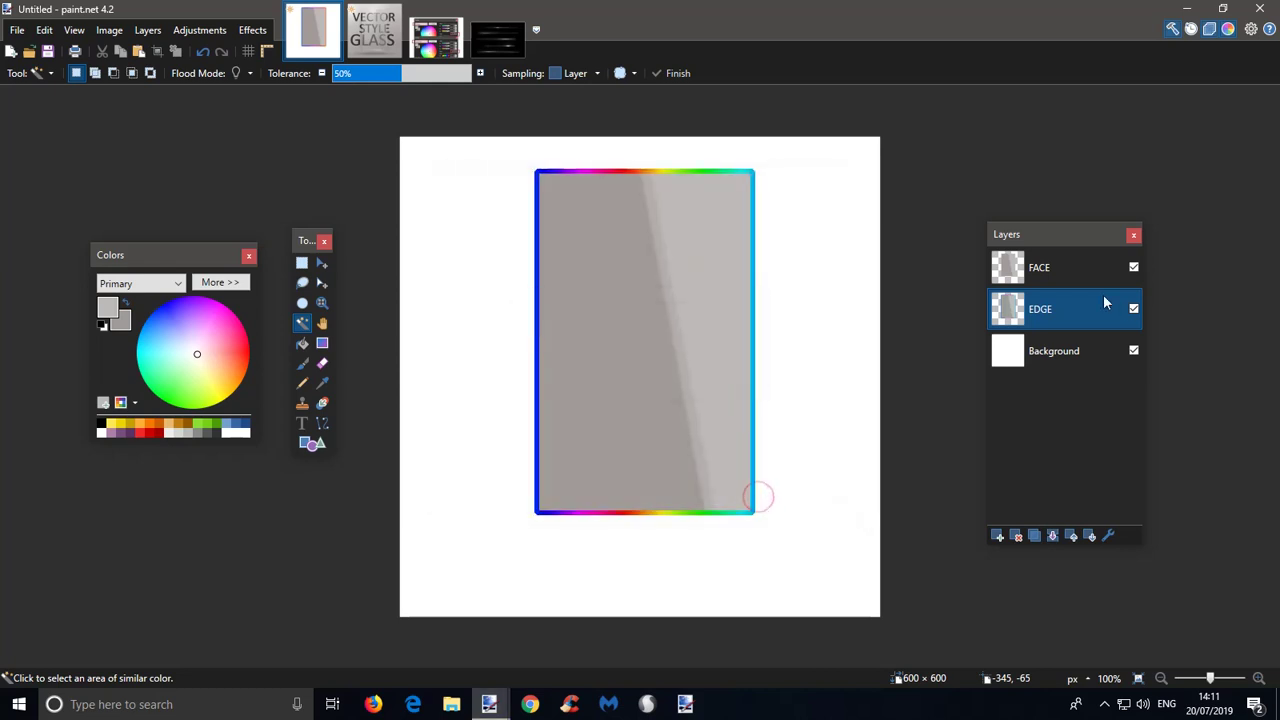
left_click(200, 29)
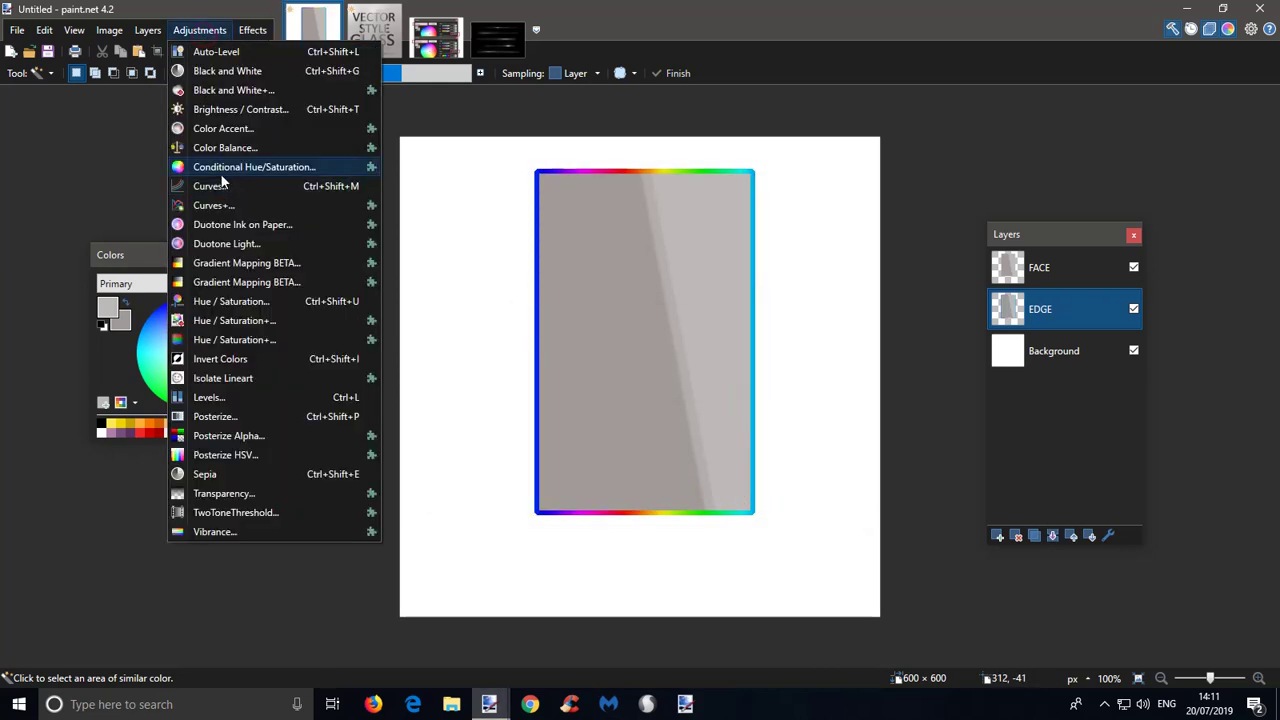
left_click(250, 166)
left_click_drag(789, 400, 849, 398)
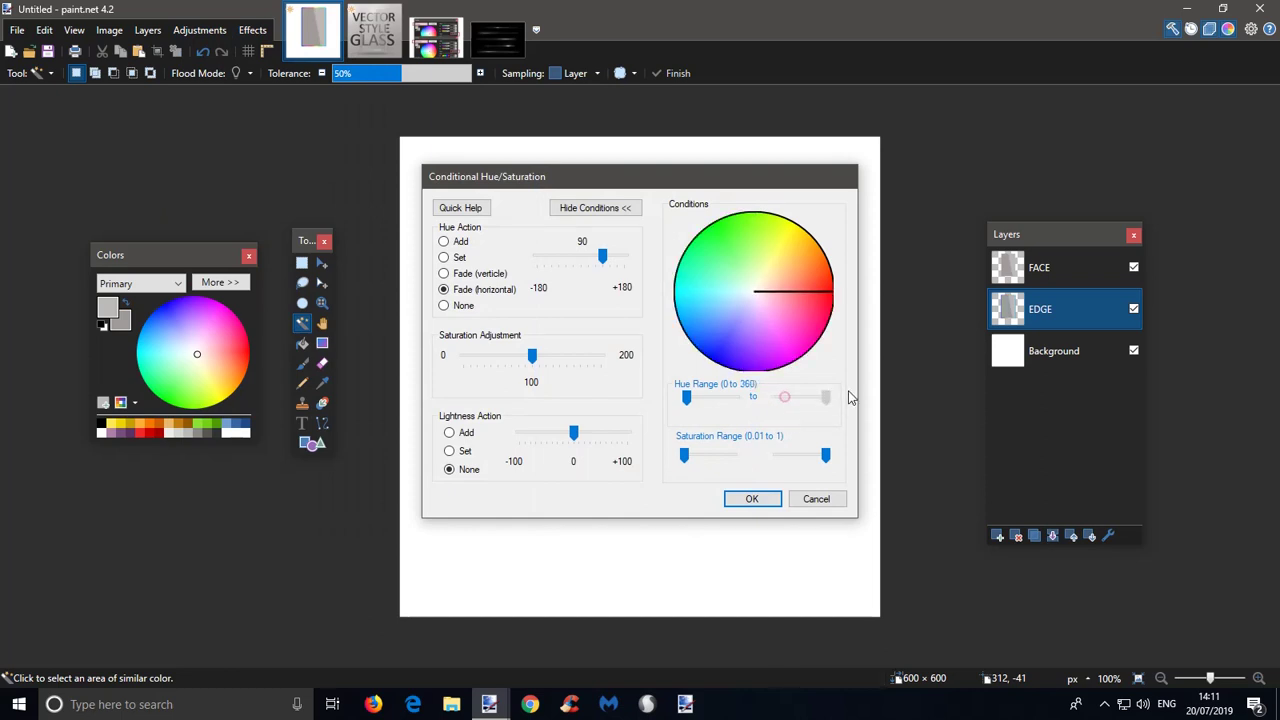
left_click(746, 503)
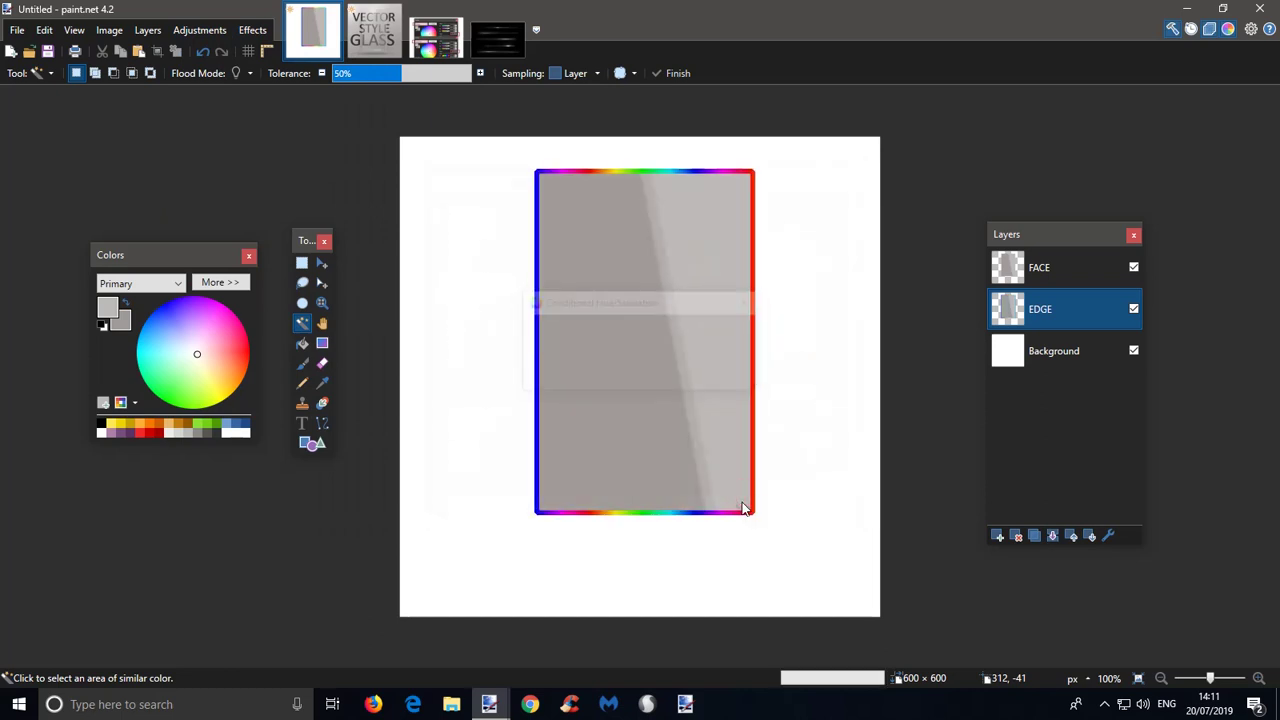
- Try a vertical Conditional Hue/Saturation fade of 90 on the EDGE layer with hue range 0 to 90
left_click(192, 30)
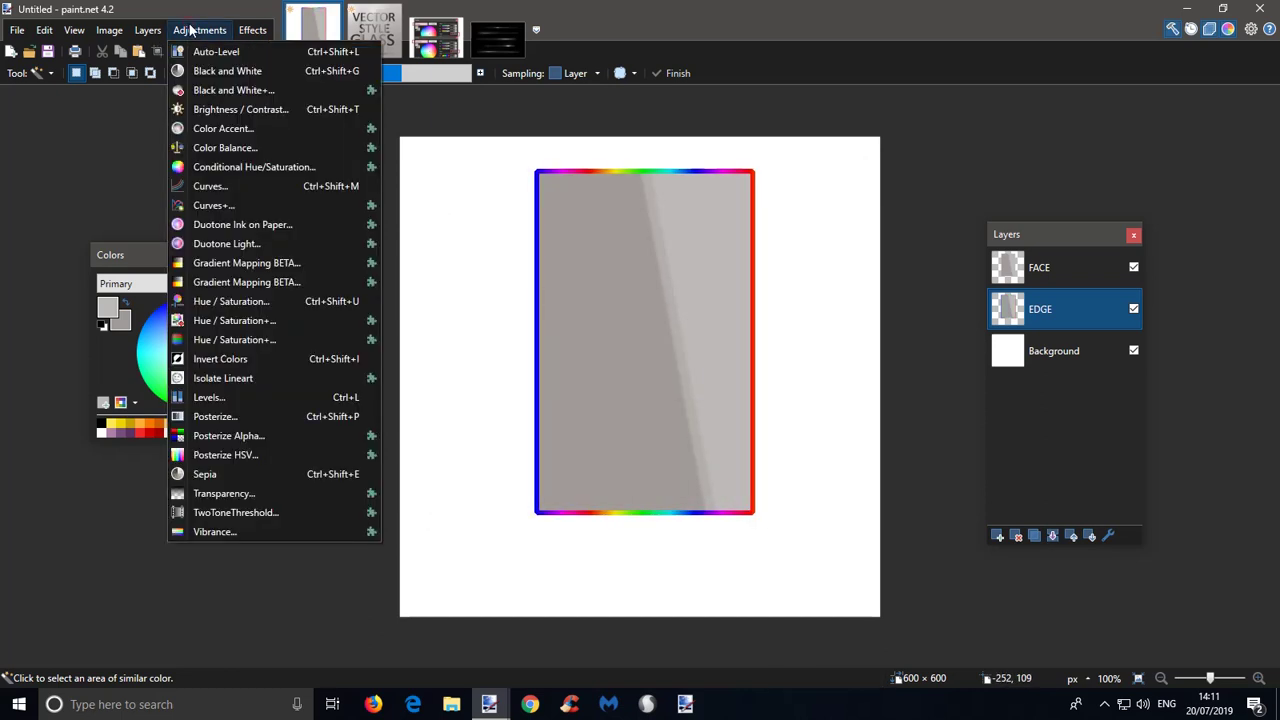
left_click(218, 168)
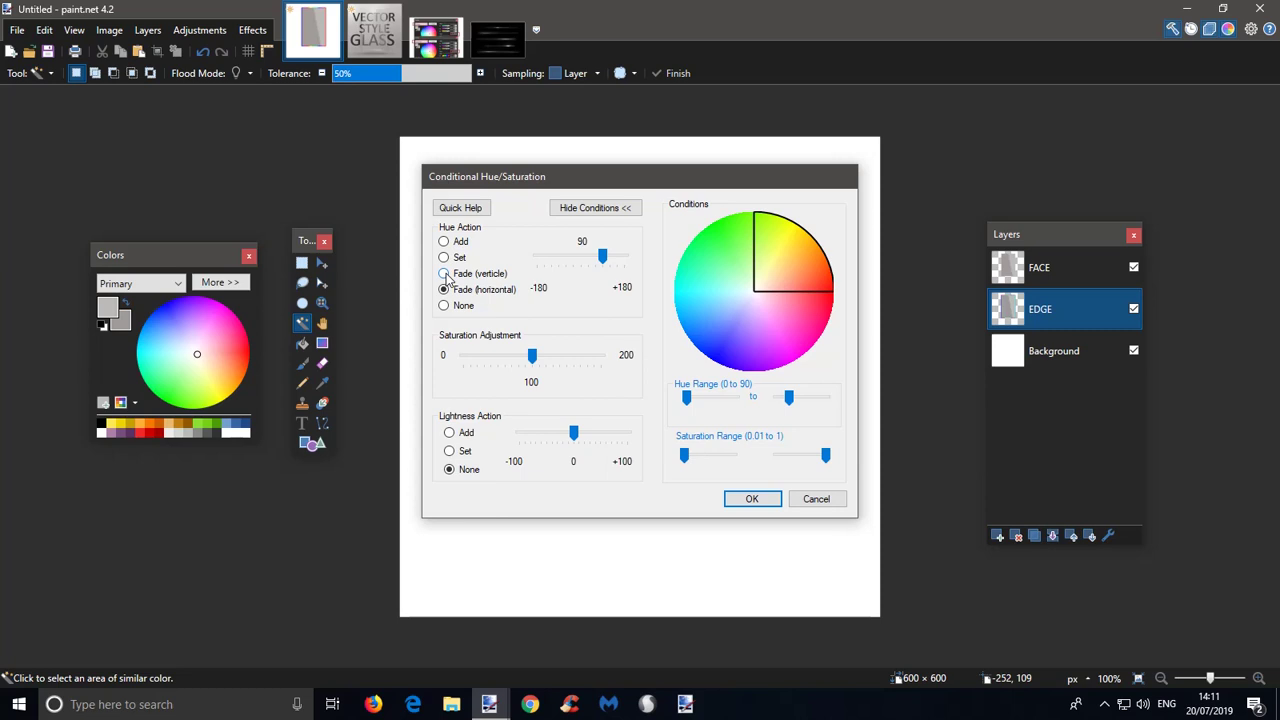
left_click(750, 499)
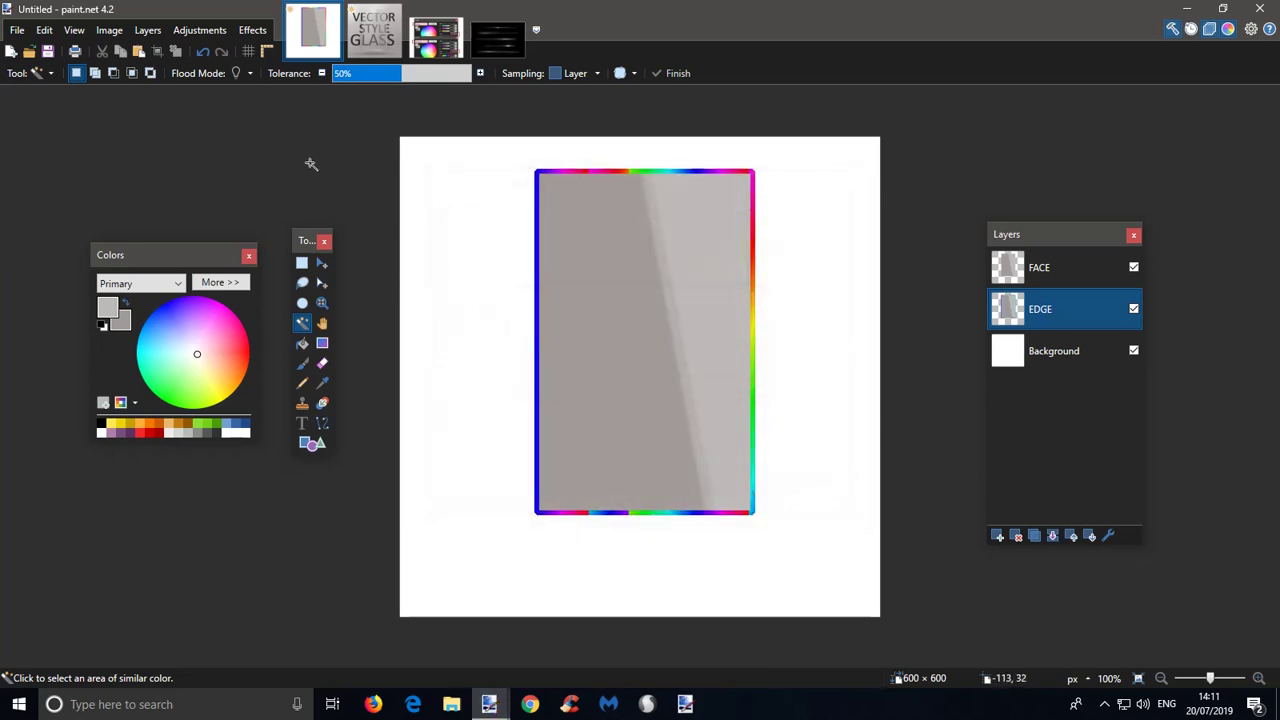
- Apply Conditional Hue/Saturation to the EDGE layer with a vertical hue fade of 90 and hue range 0 to 360
left_click(252, 30)
mouse_move(206, 38)
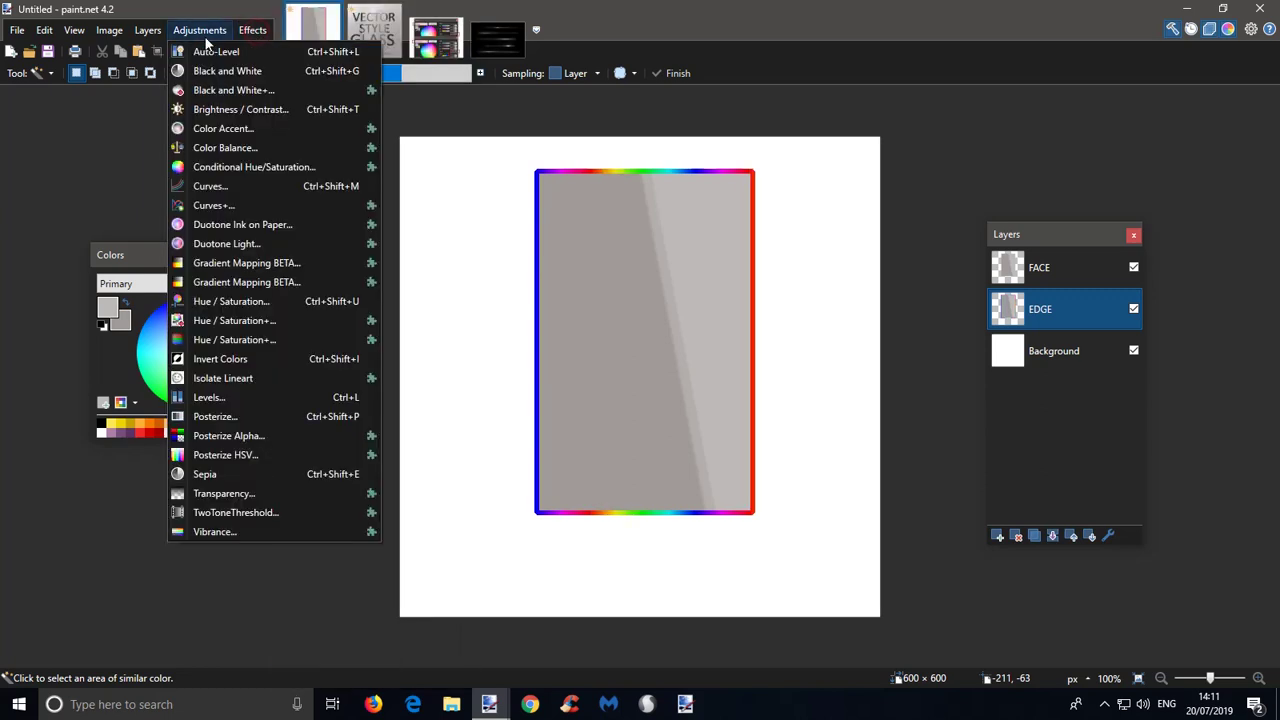
left_click(220, 167)
left_click_drag(789, 400, 834, 396)
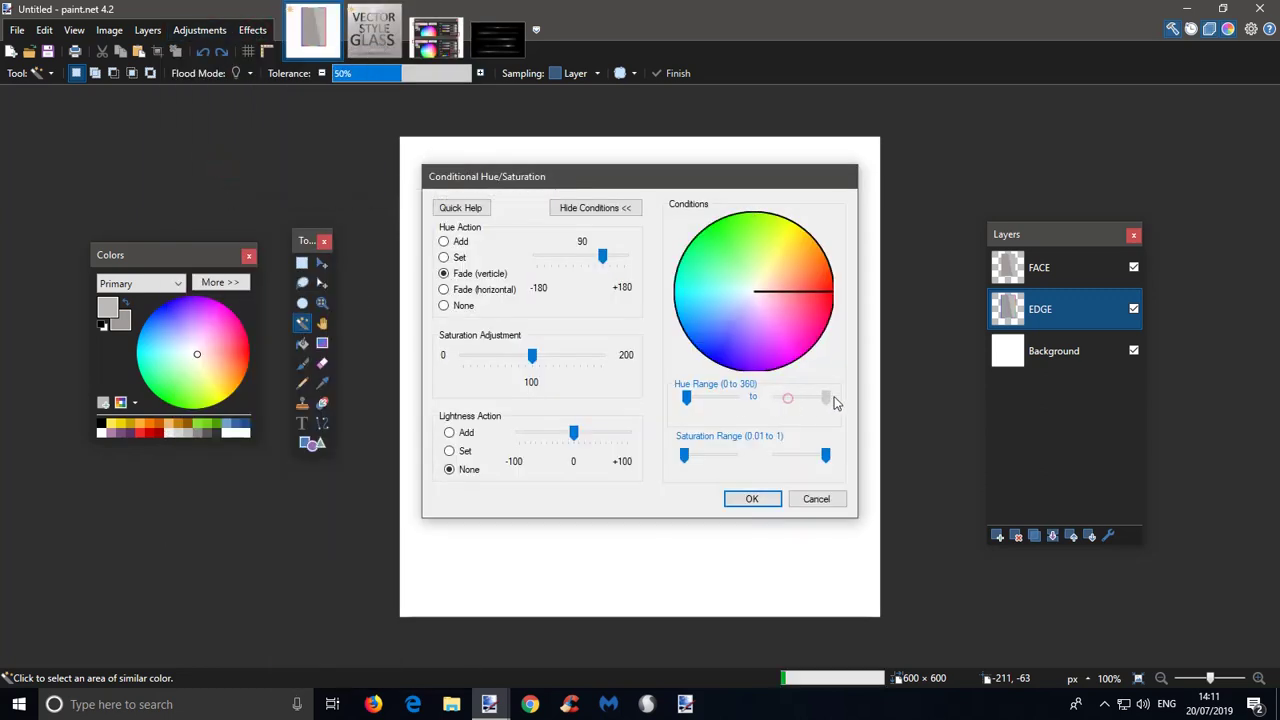
left_click(754, 495)
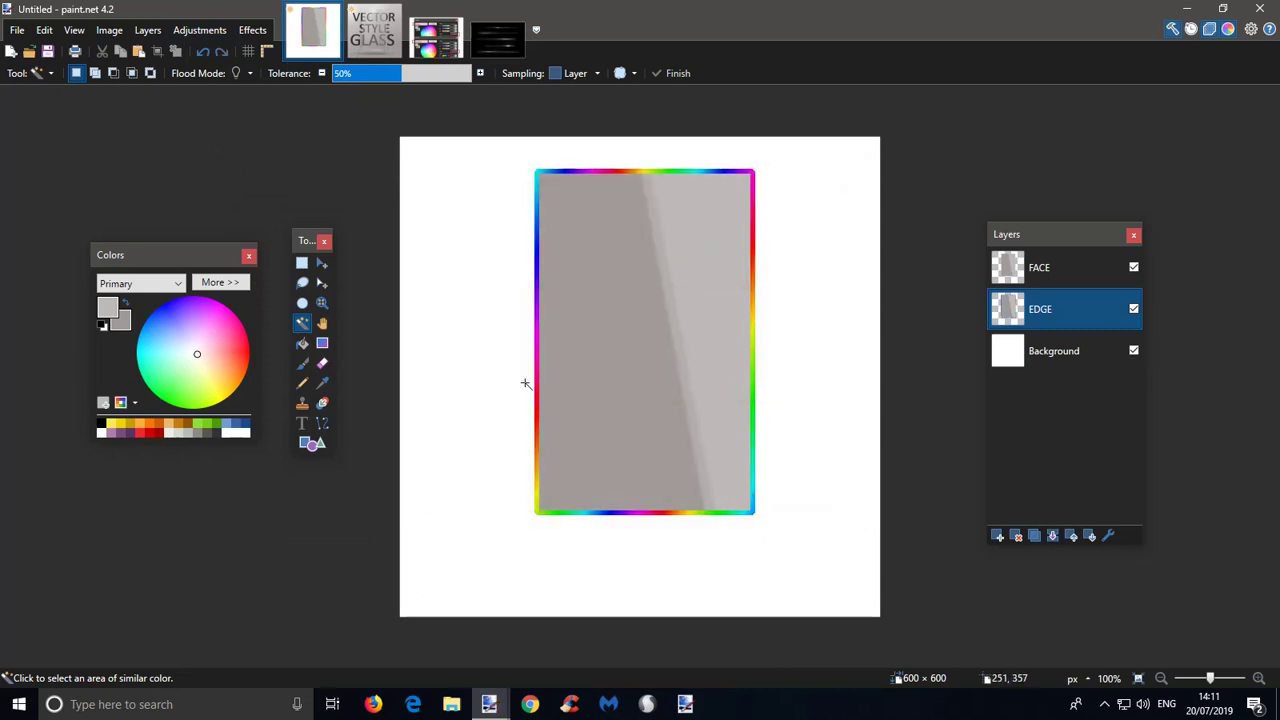
- Convert the EDGE layer to black and white and duplicate it
left_click(199, 30)
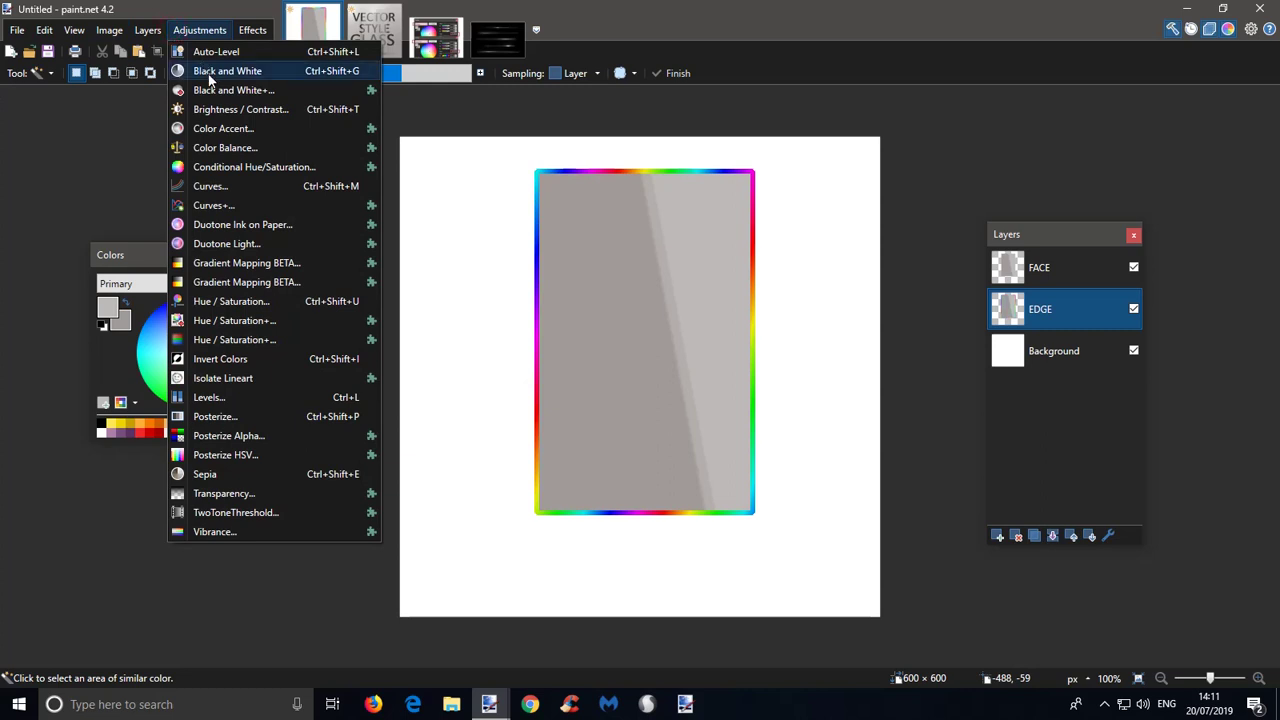
left_click(227, 71)
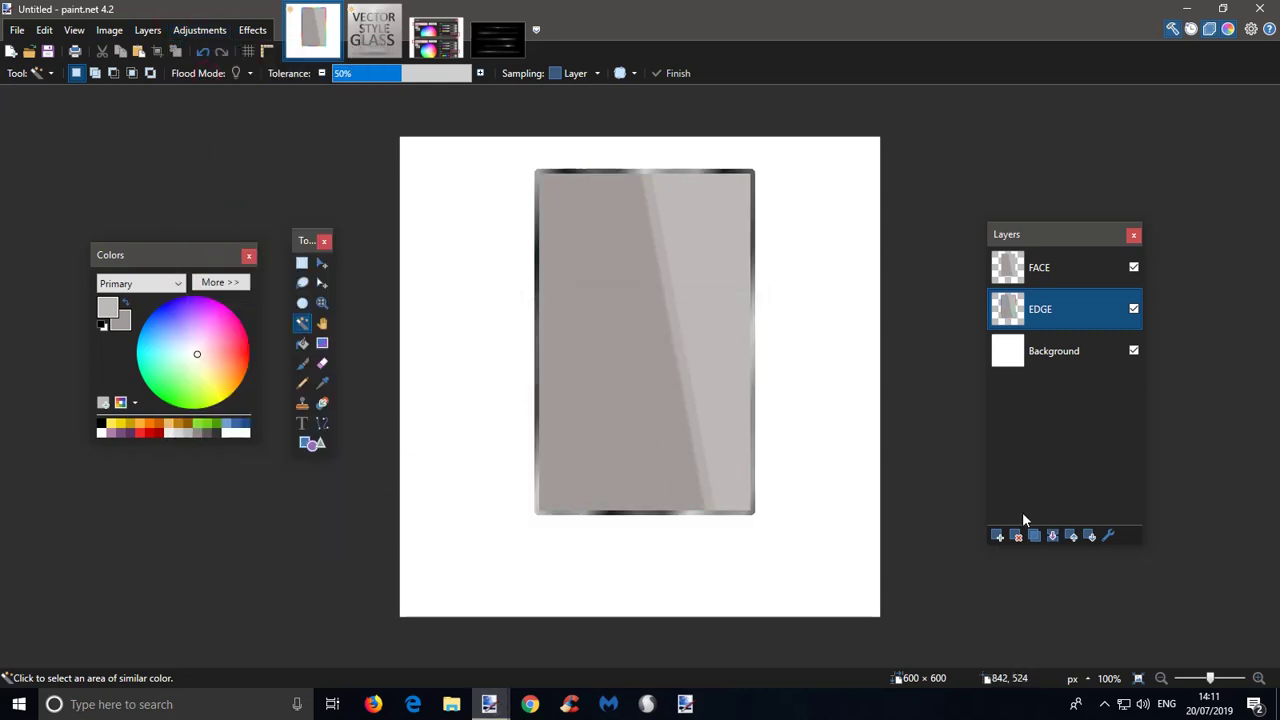
left_click(1035, 535)
- Set the upper EDGE layer to Negation blending at opacity 200 and merge it down into the lower EDGE layer
double_click(1037, 308)
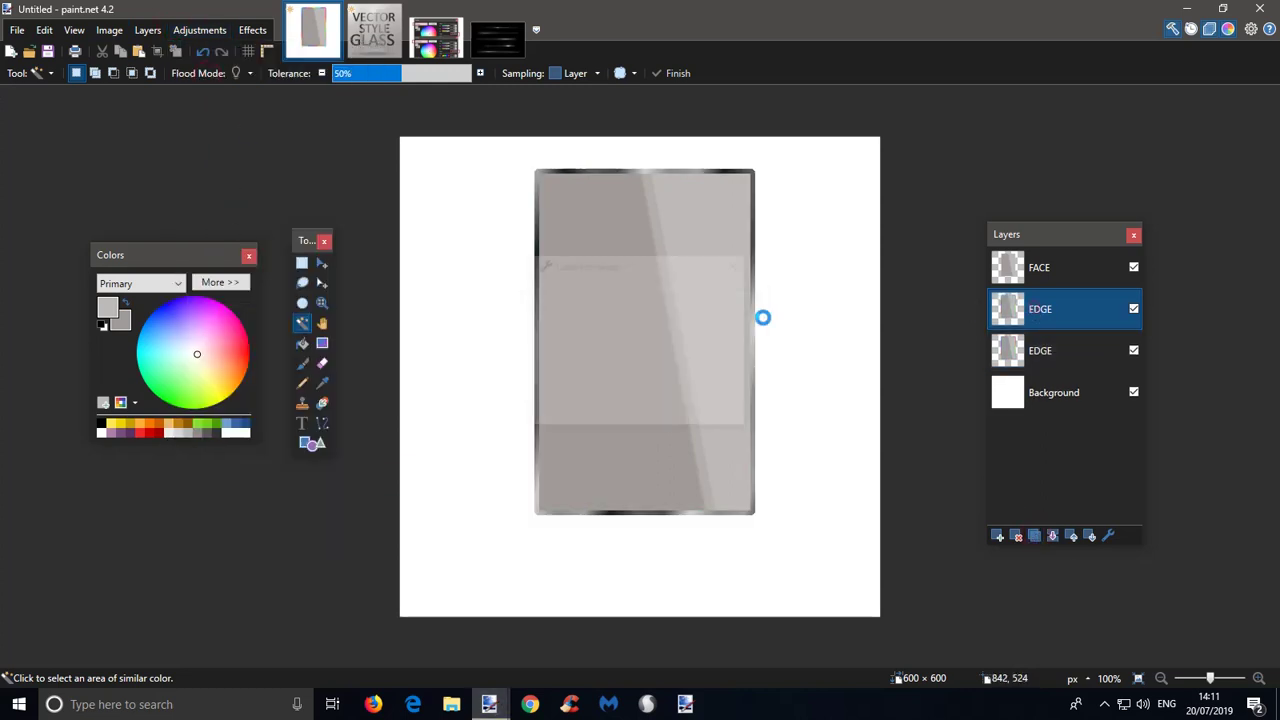
left_click(651, 364)
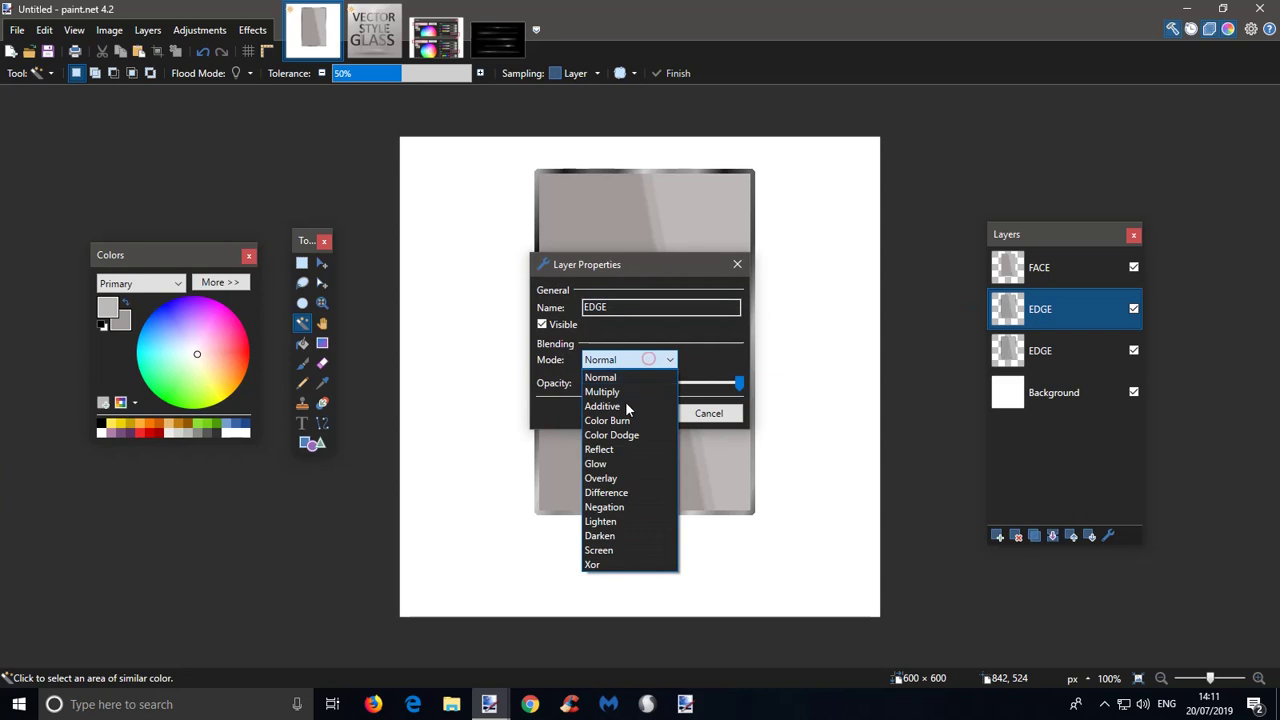
left_click(612, 512)
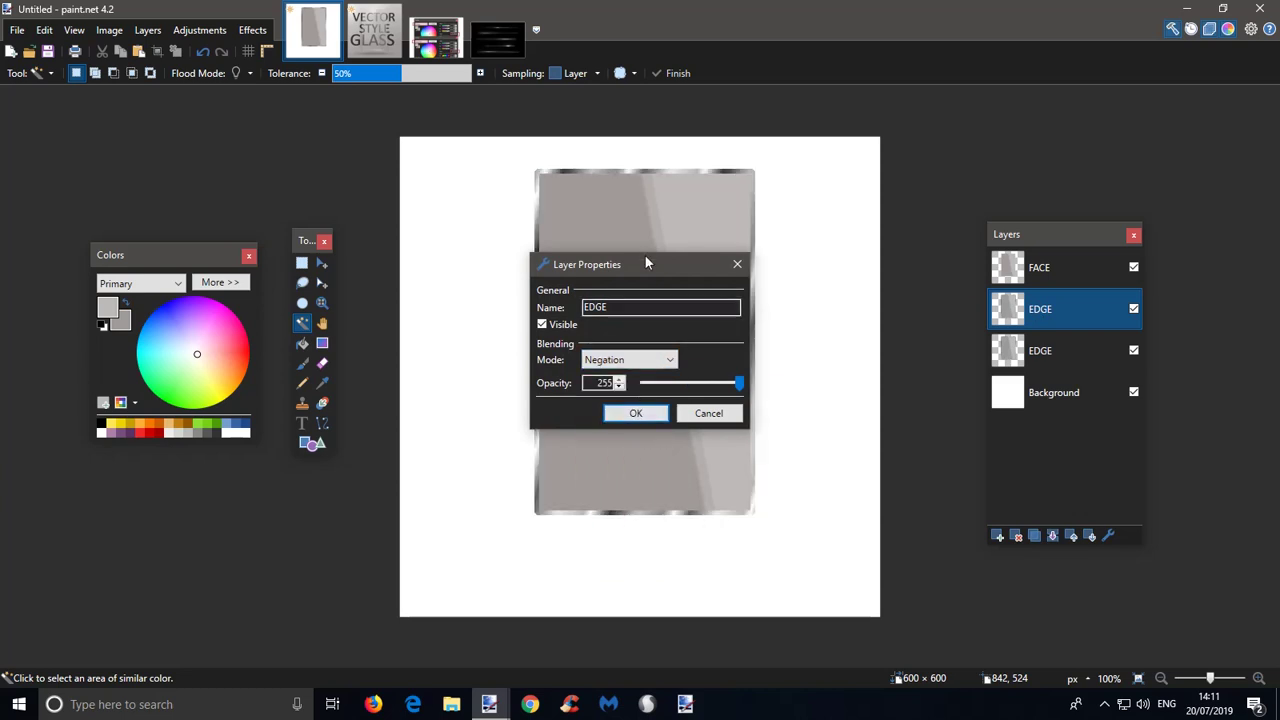
left_click_drag(646, 263, 760, 291)
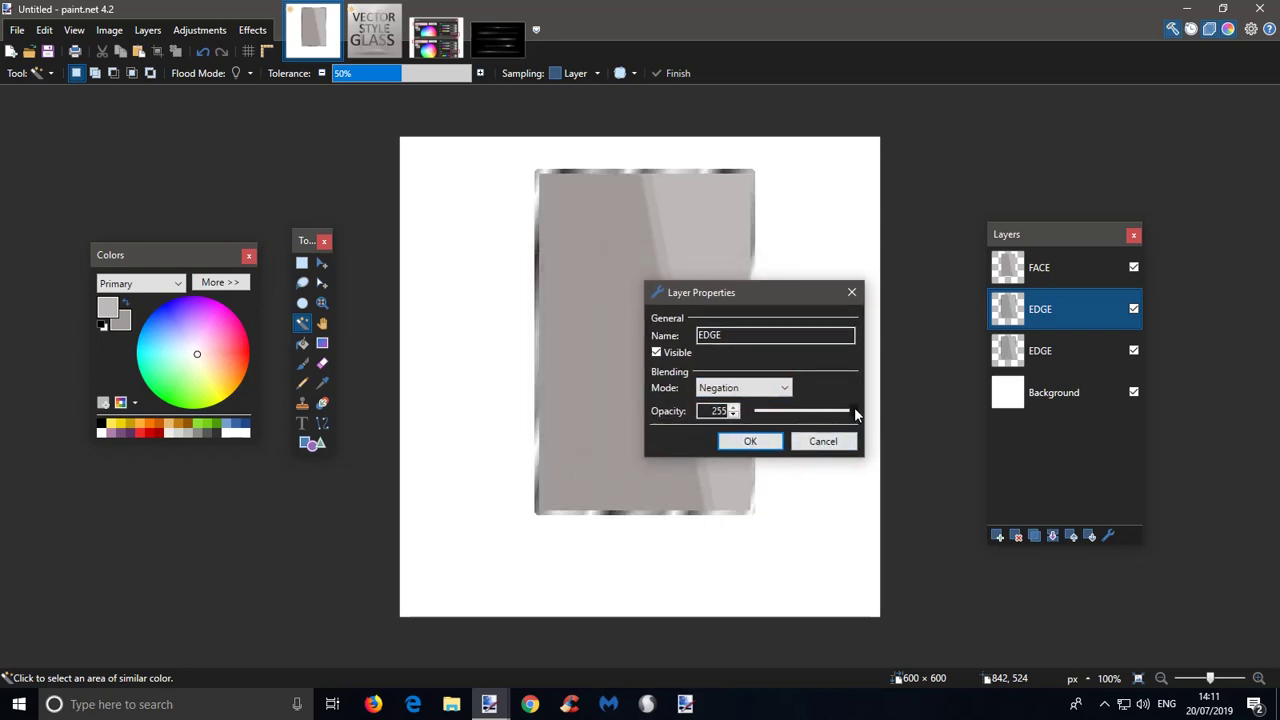
left_click_drag(855, 415, 832, 421)
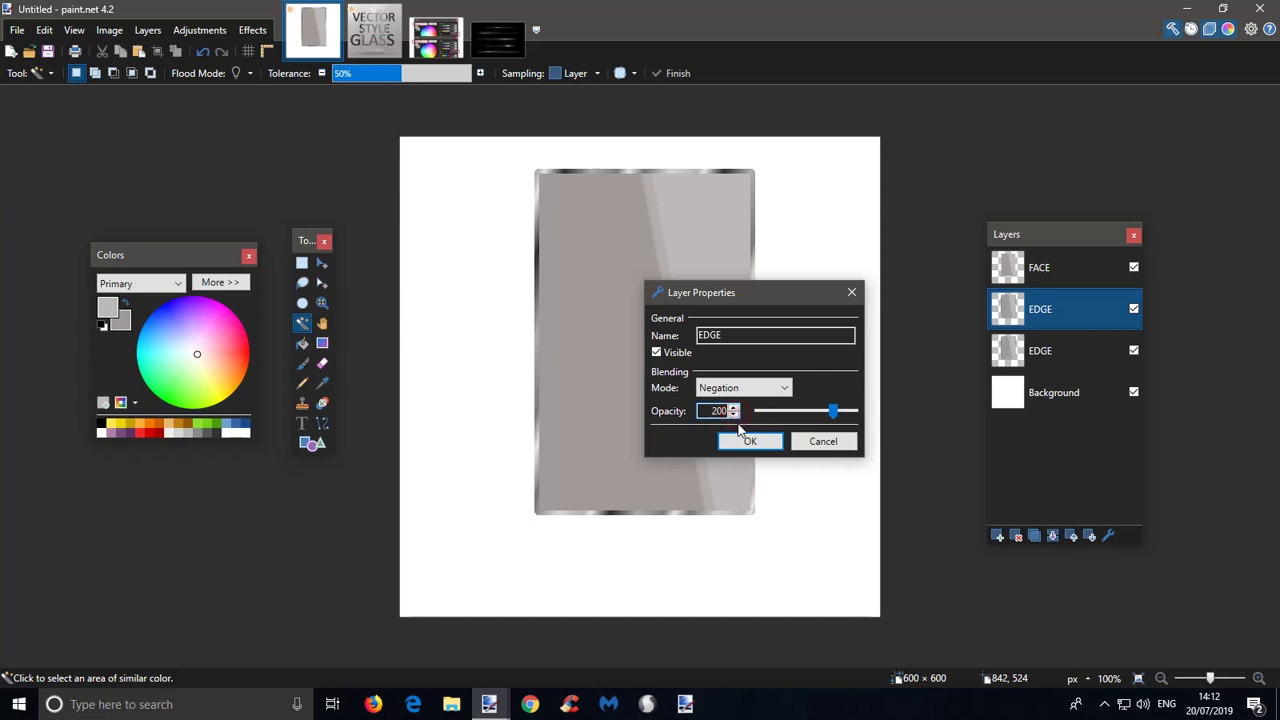
left_click(748, 440)
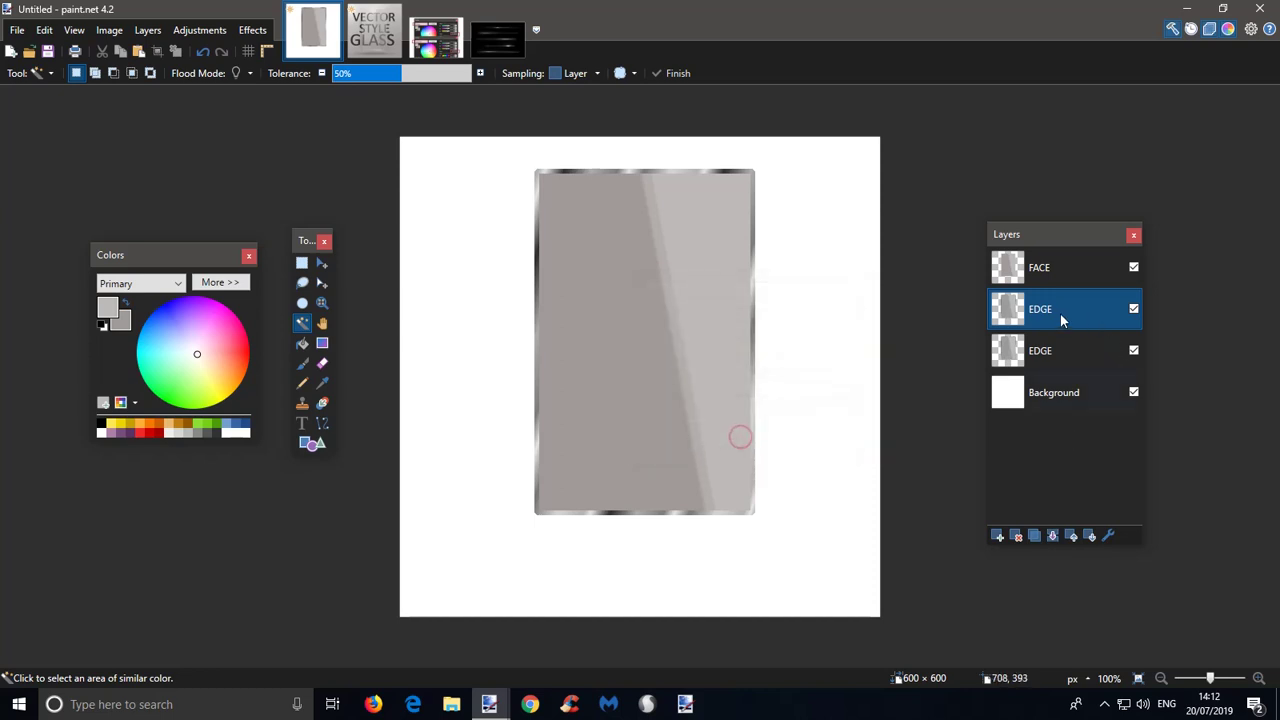
left_click(1053, 538)
- Fill the Background layer with a diagonal linear gradient from light to darker grey in color mode, shifting its endpoints toward the lower right
left_click(1014, 349)
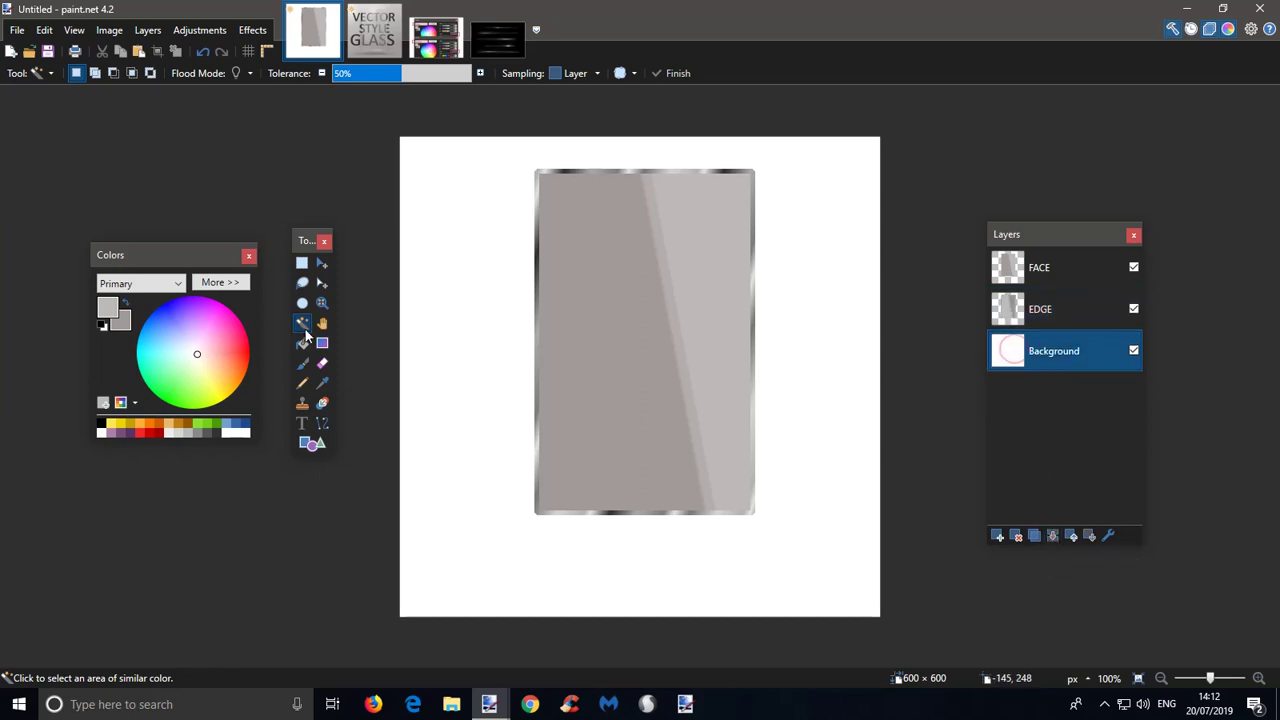
left_click(326, 345)
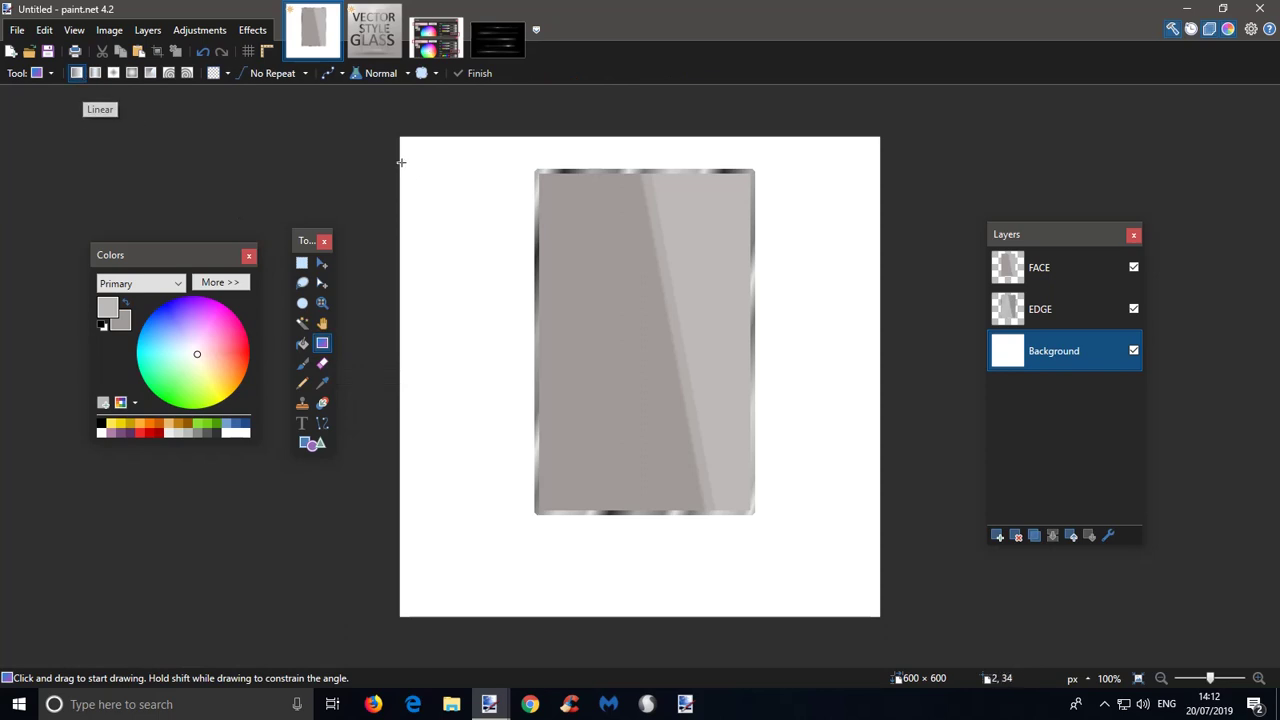
left_click_drag(412, 152, 860, 583)
left_click(213, 73)
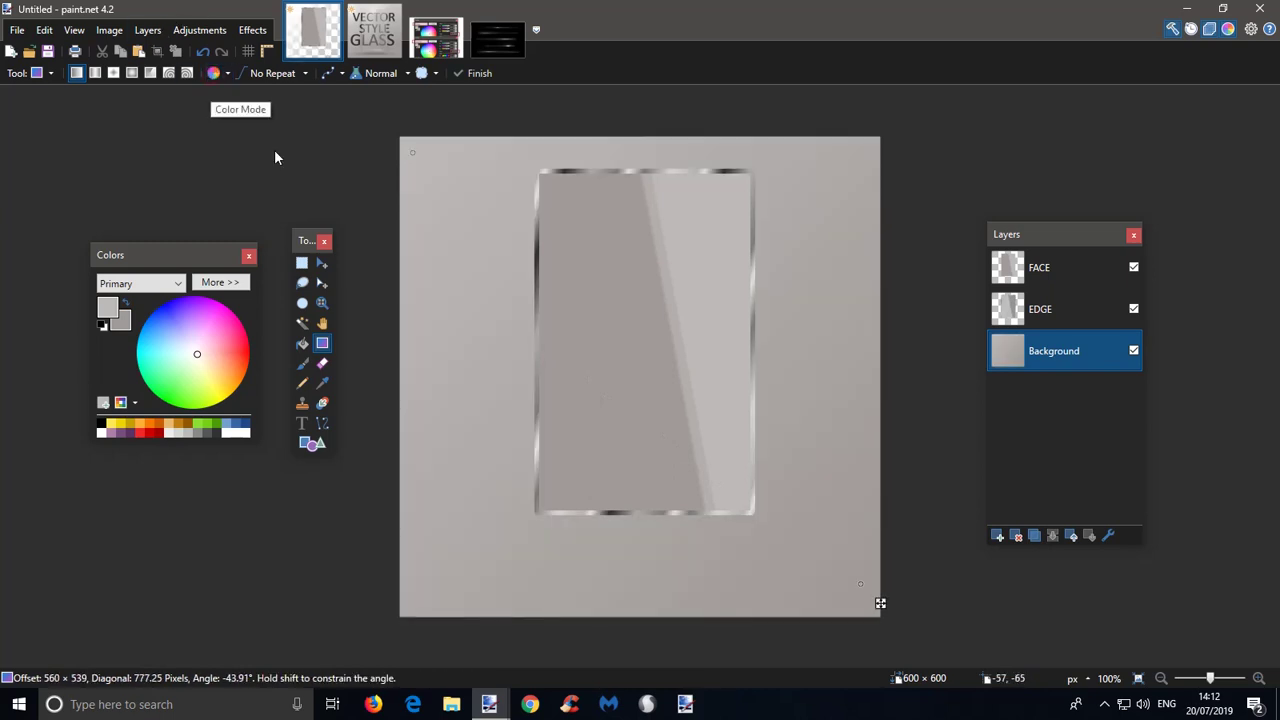
left_click_drag(410, 151, 517, 296)
left_click_drag(881, 601, 935, 643)
left_click_drag(519, 293, 609, 381)
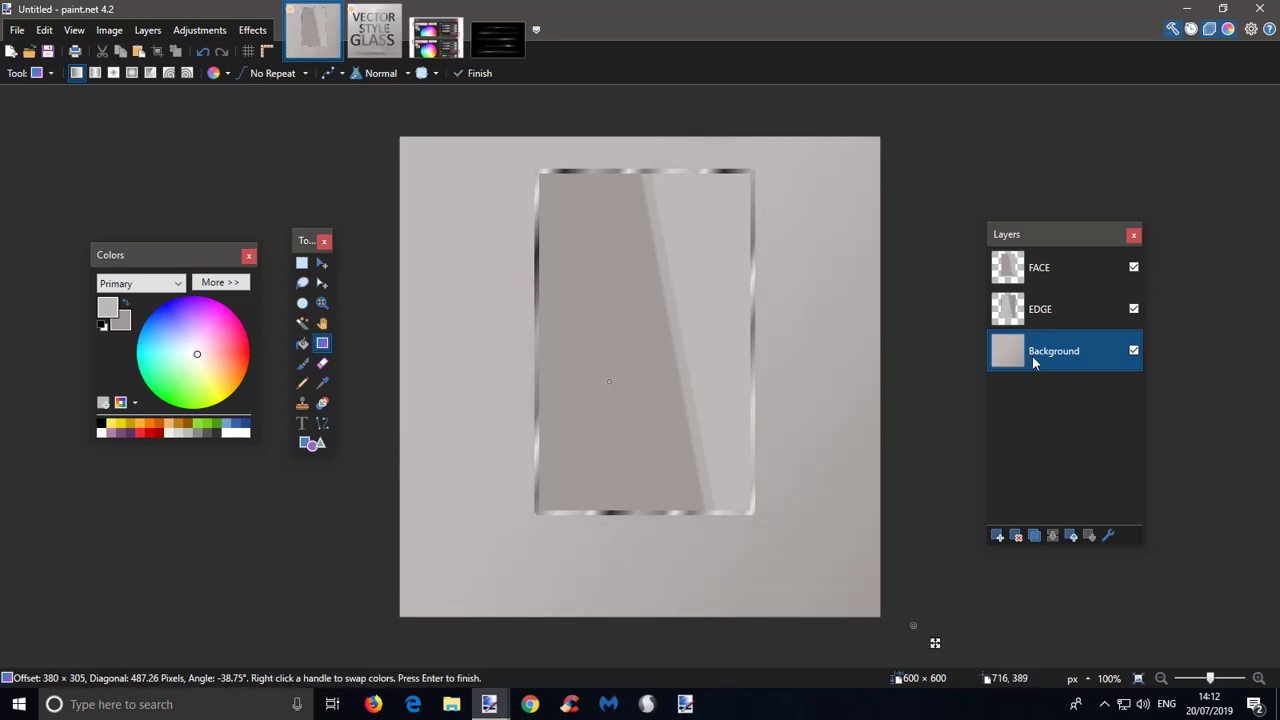
- Set the EDGE layer to Multiply blending with opacity 40
left_click(1031, 312)
double_click(1031, 312)
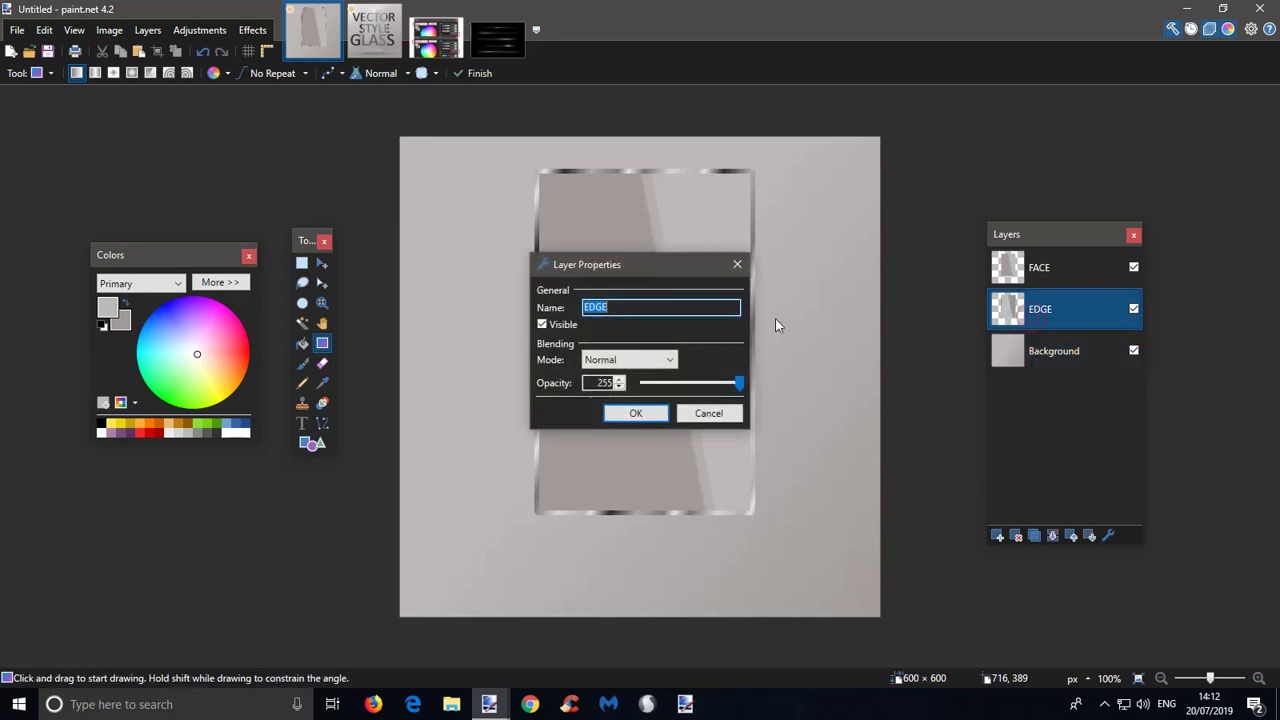
left_click(631, 362)
left_click(604, 392)
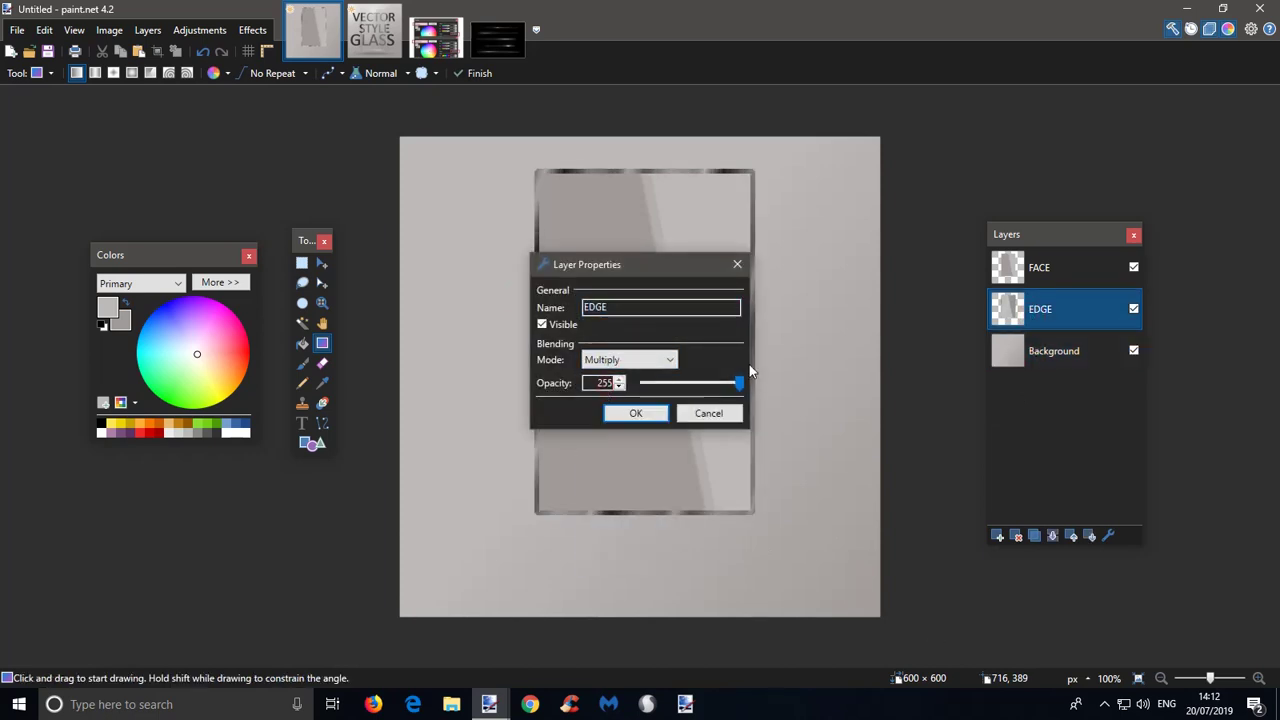
left_click_drag(736, 389, 654, 390)
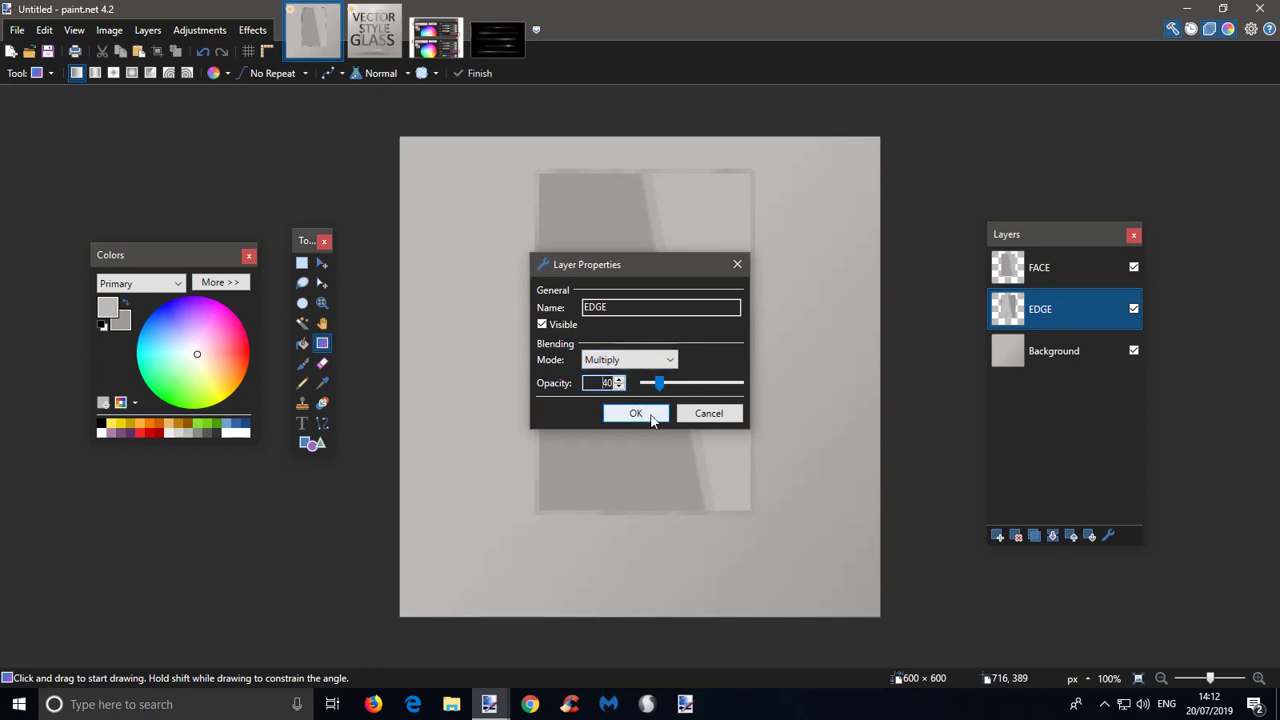
left_click(636, 414)
- Lower the FACE layer's opacity to about 131
double_click(1054, 271)
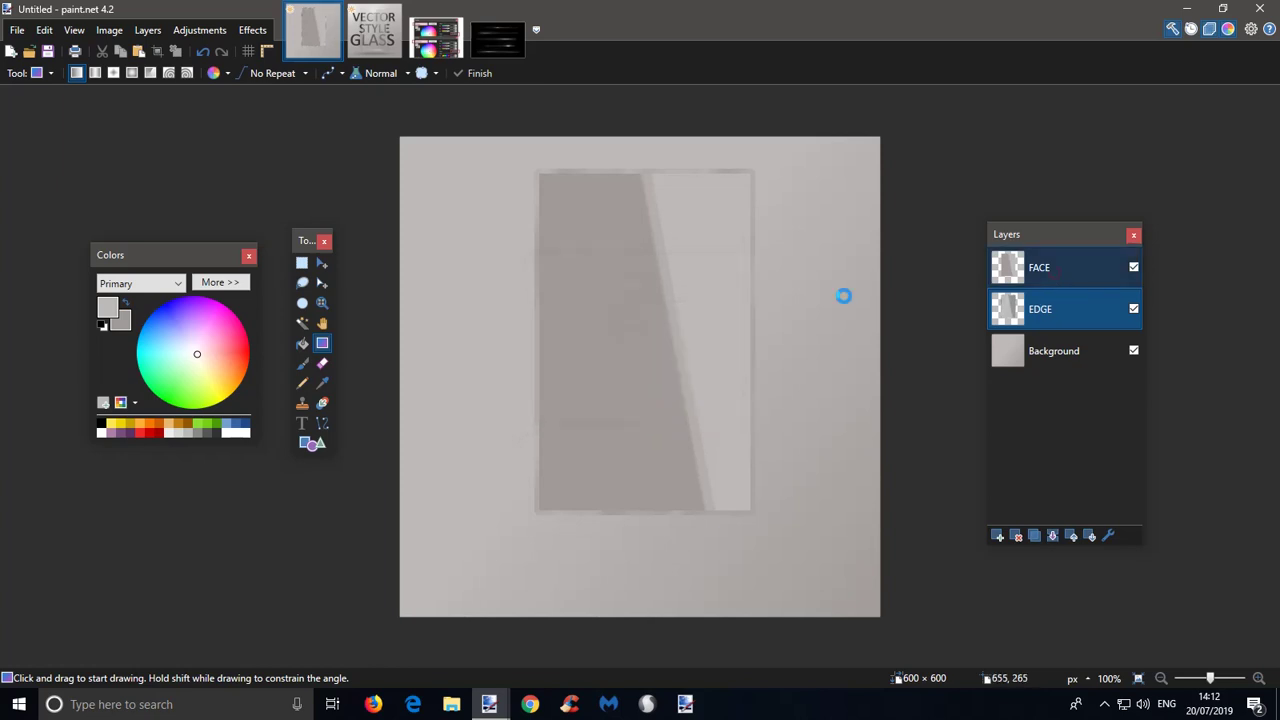
left_click_drag(745, 382, 697, 382)
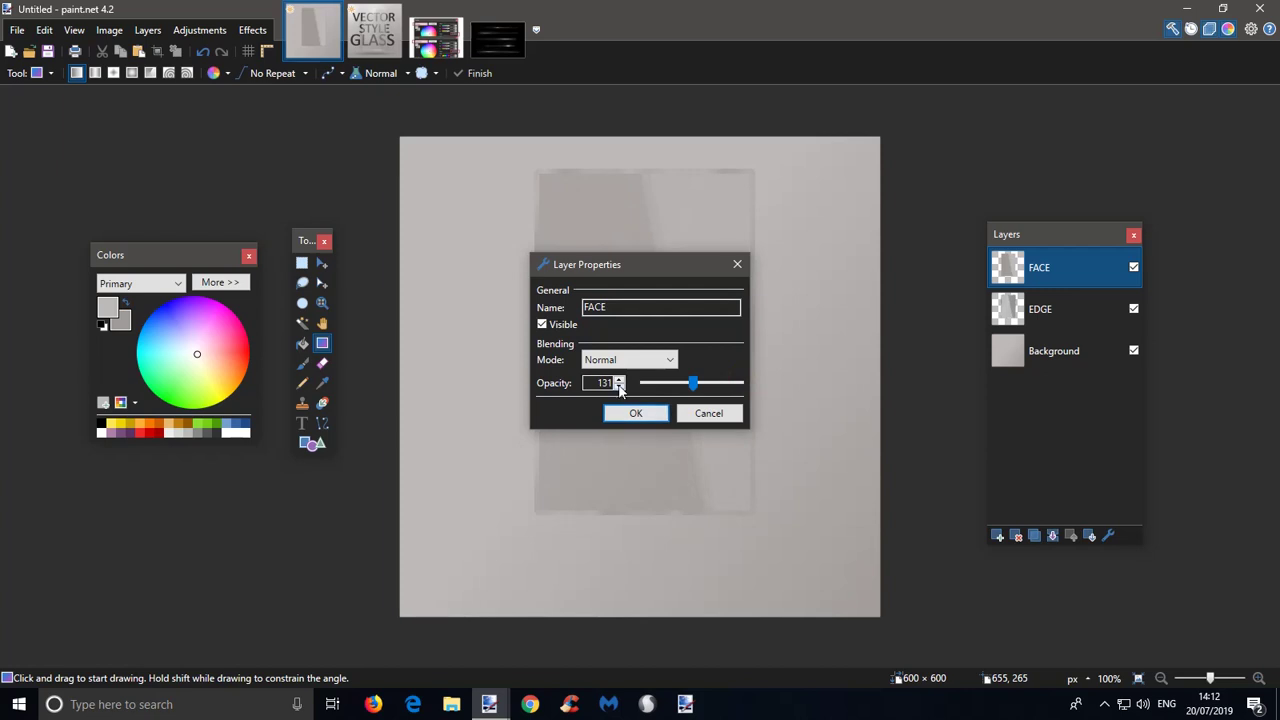
left_click(630, 415)
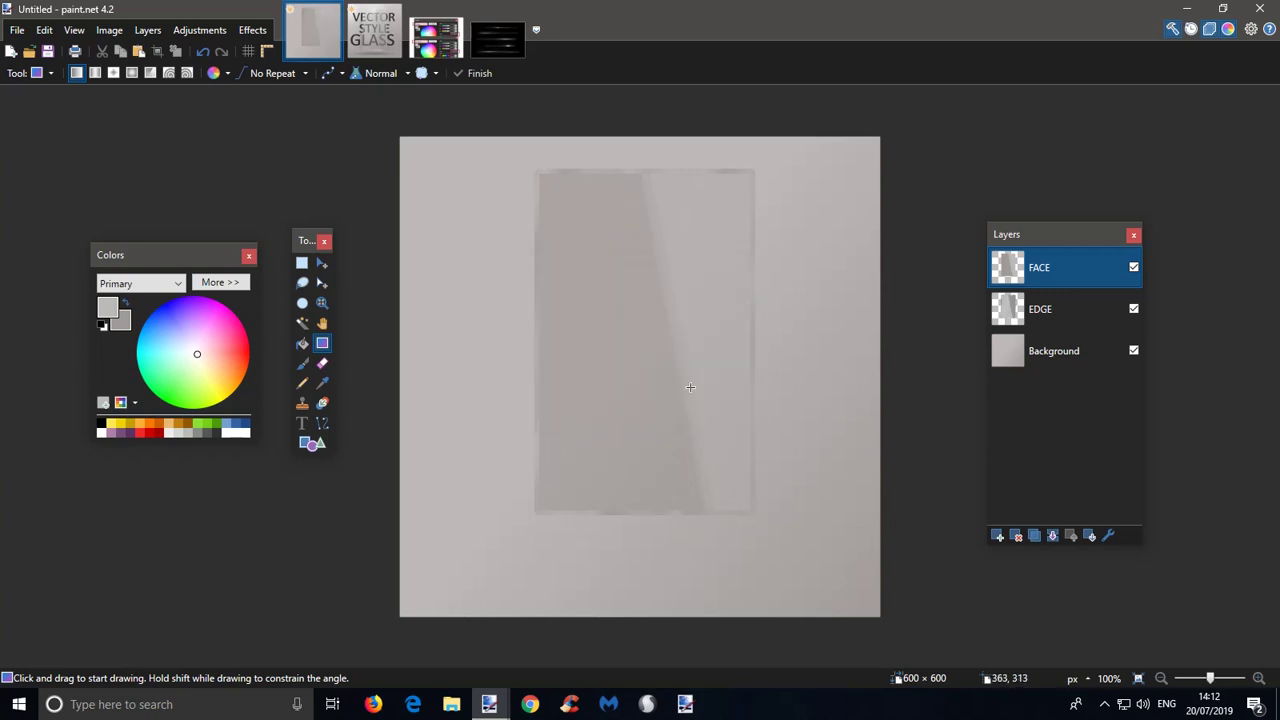
- Add a new layer above FACE and name it SHINE
left_click(997, 536)
double_click(1044, 275)
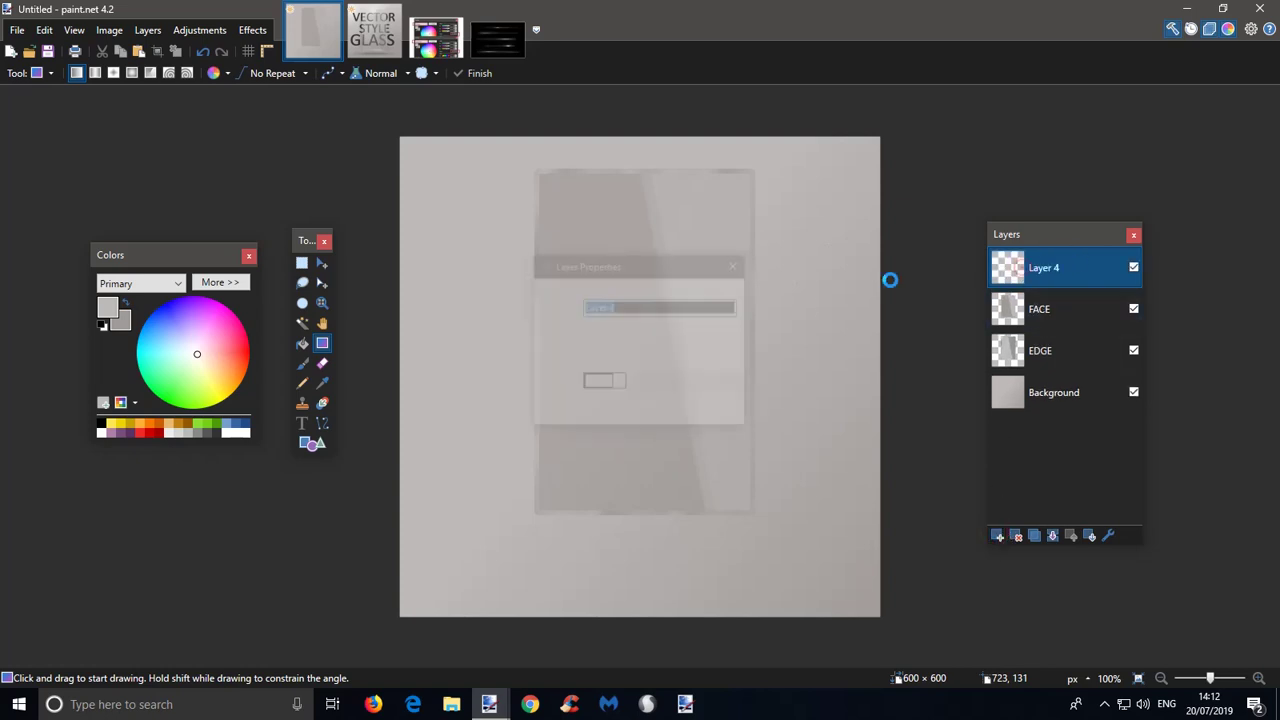
type("SHINE")
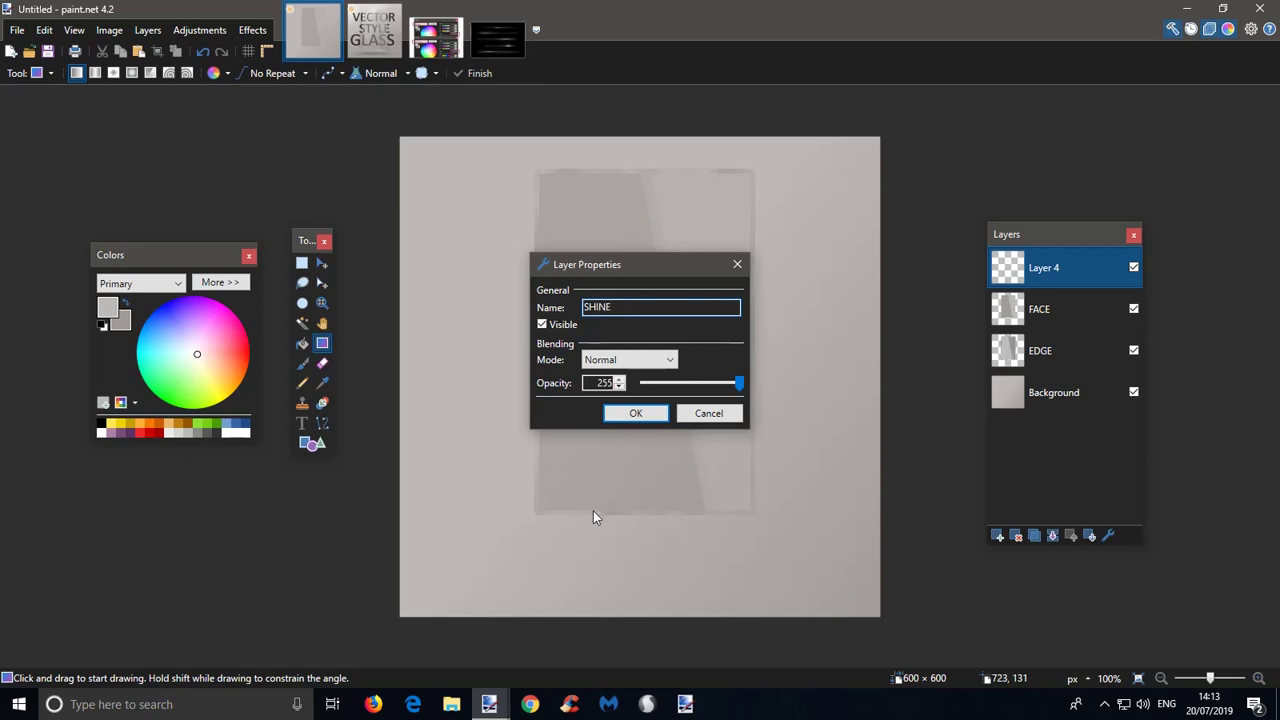
left_click(635, 413)
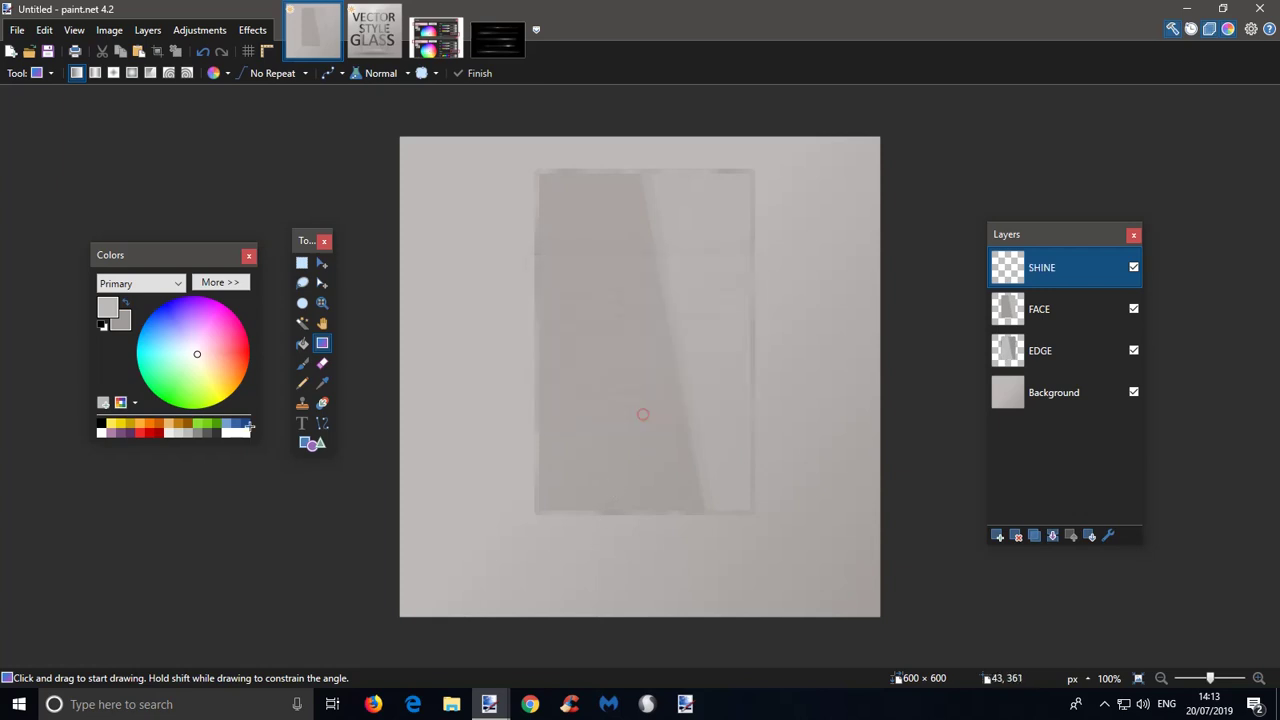
- Paint a soft white spot near the top of the pane on the SHINE layer with an 80-pixel brush at 10% hardness
left_click(302, 363)
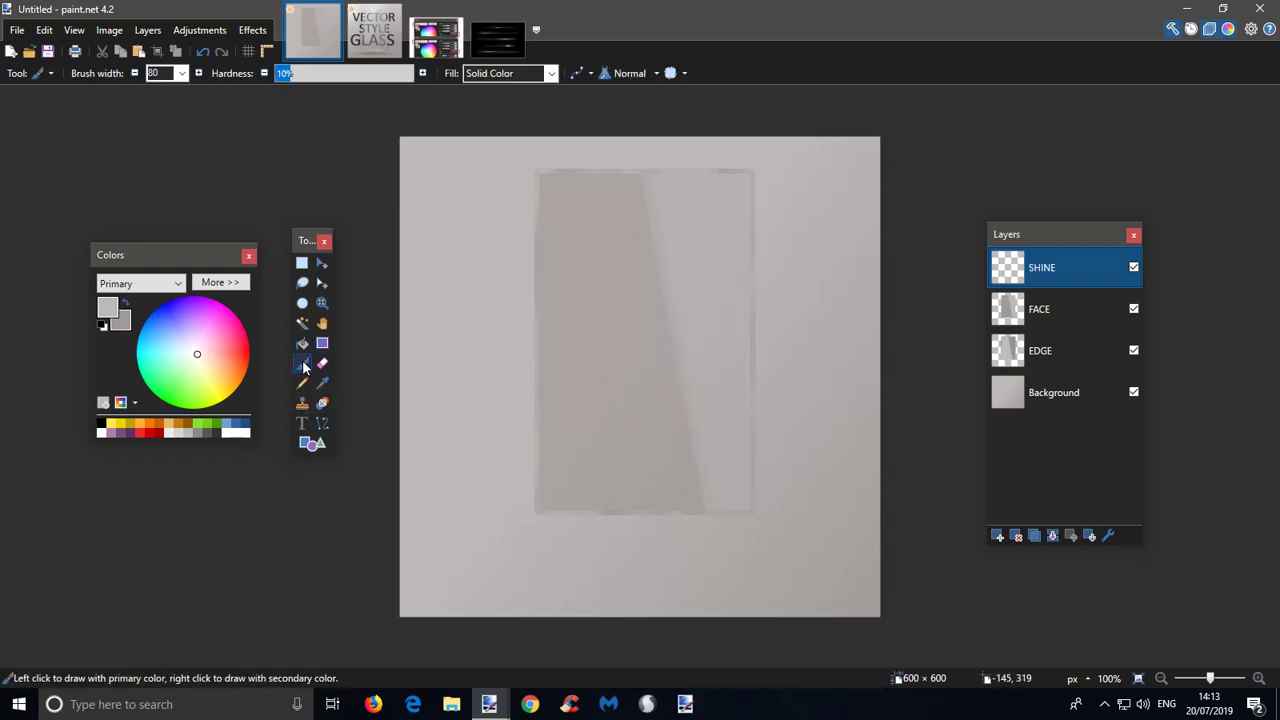
left_click(101, 432)
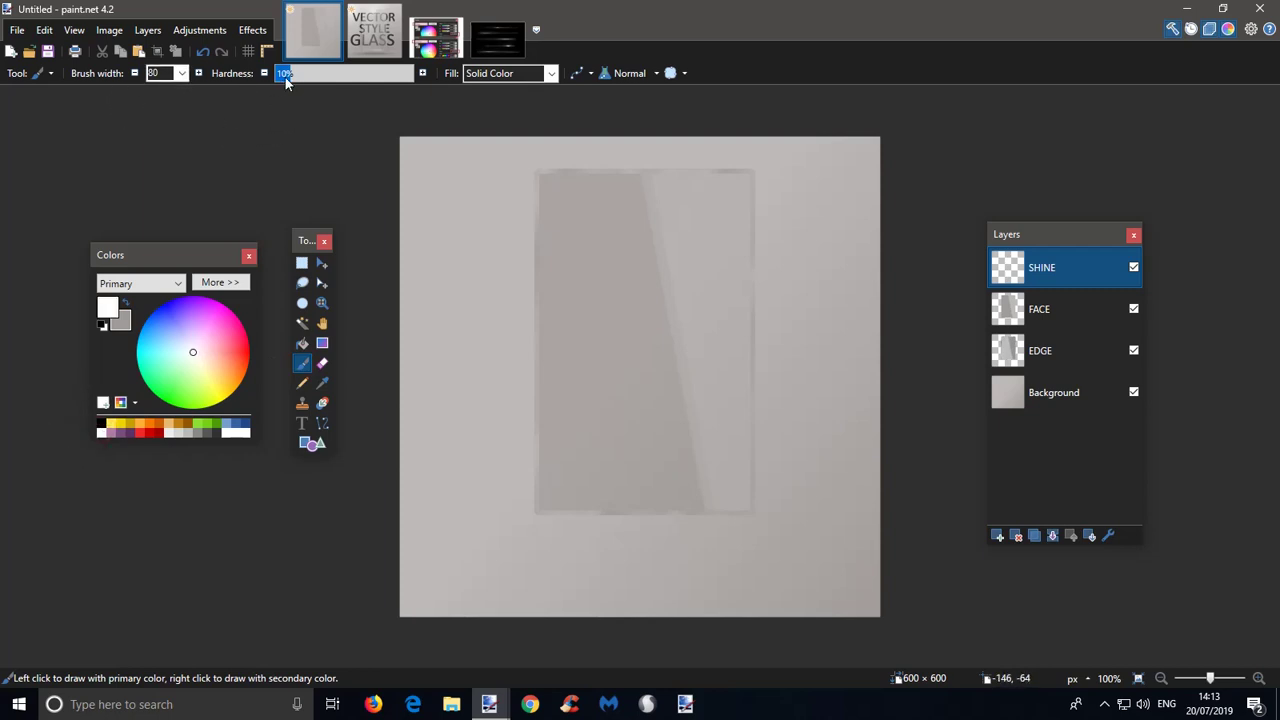
left_click(629, 228)
left_click(629, 228)
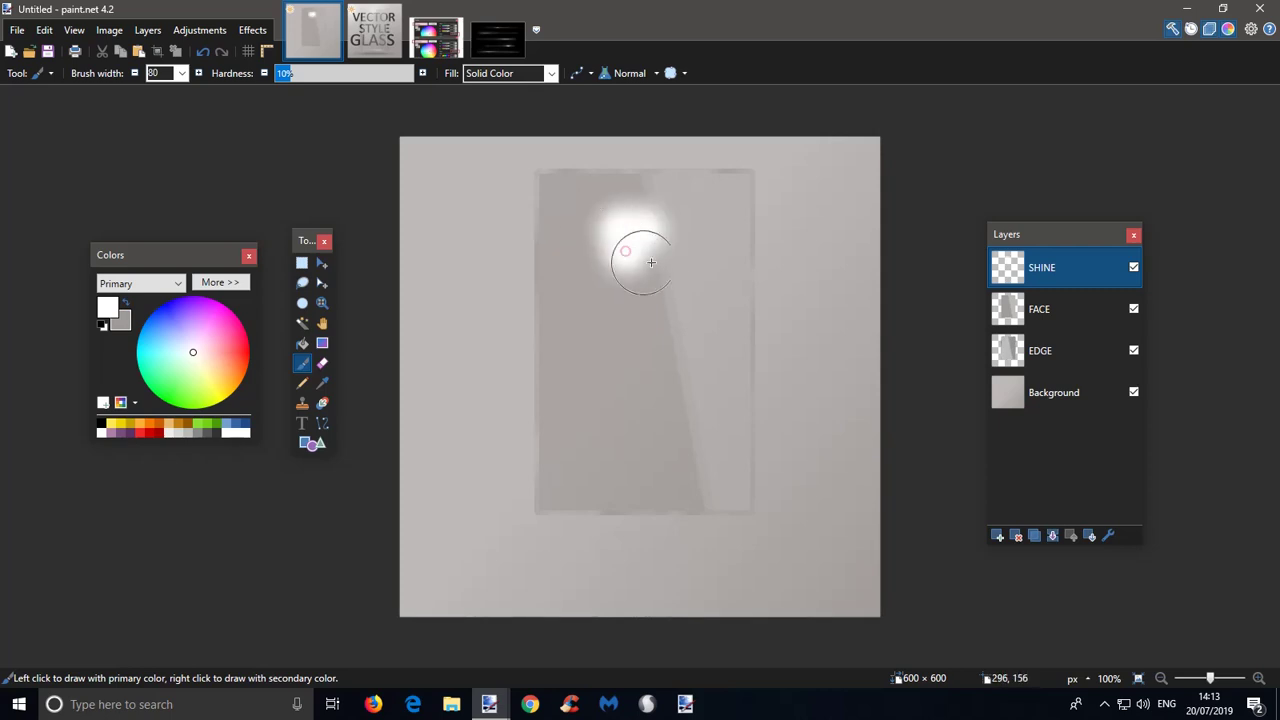
left_click(654, 257)
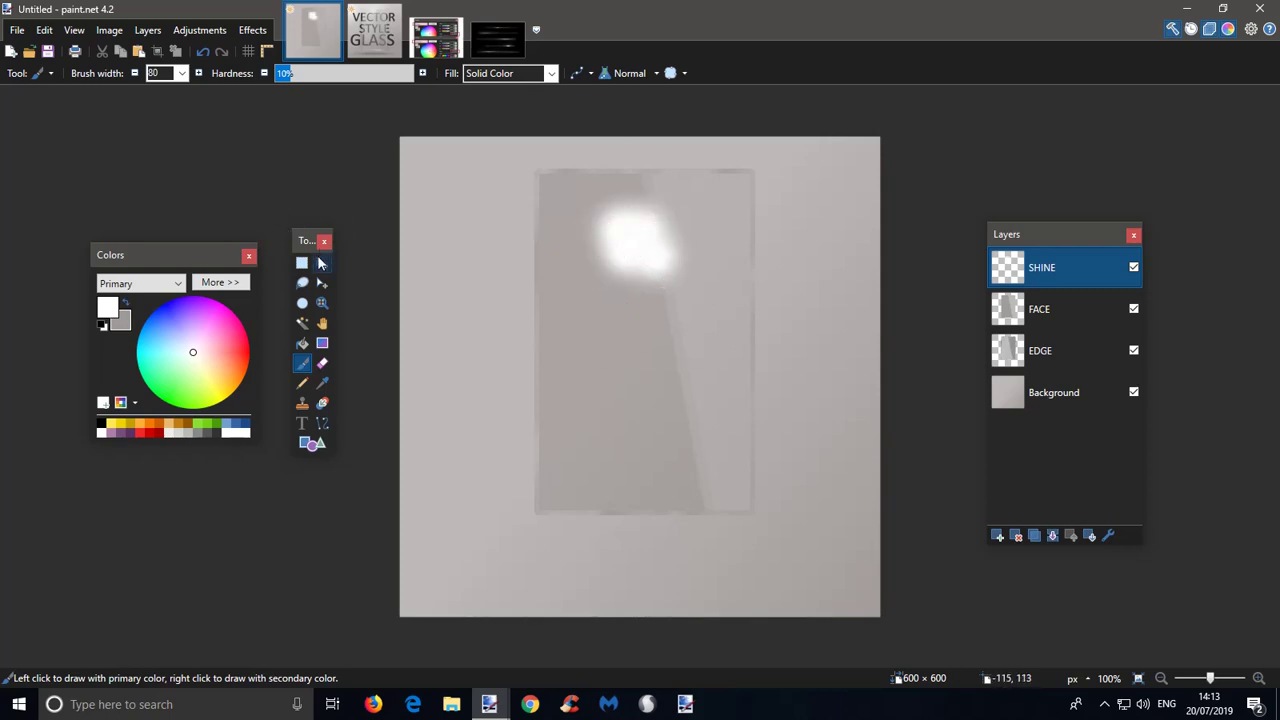
- Soften the white spot on the SHINE layer with a Gaussian Blur of radius about 37
left_click(250, 30)
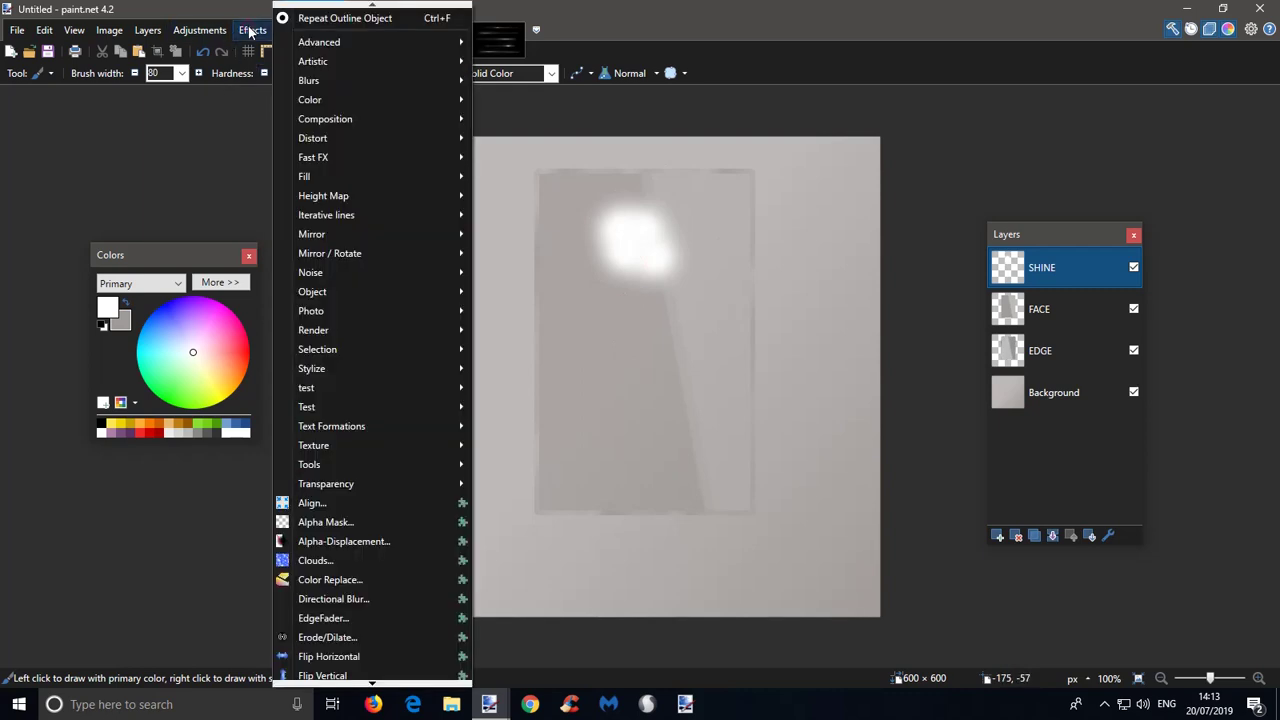
mouse_move(322, 84)
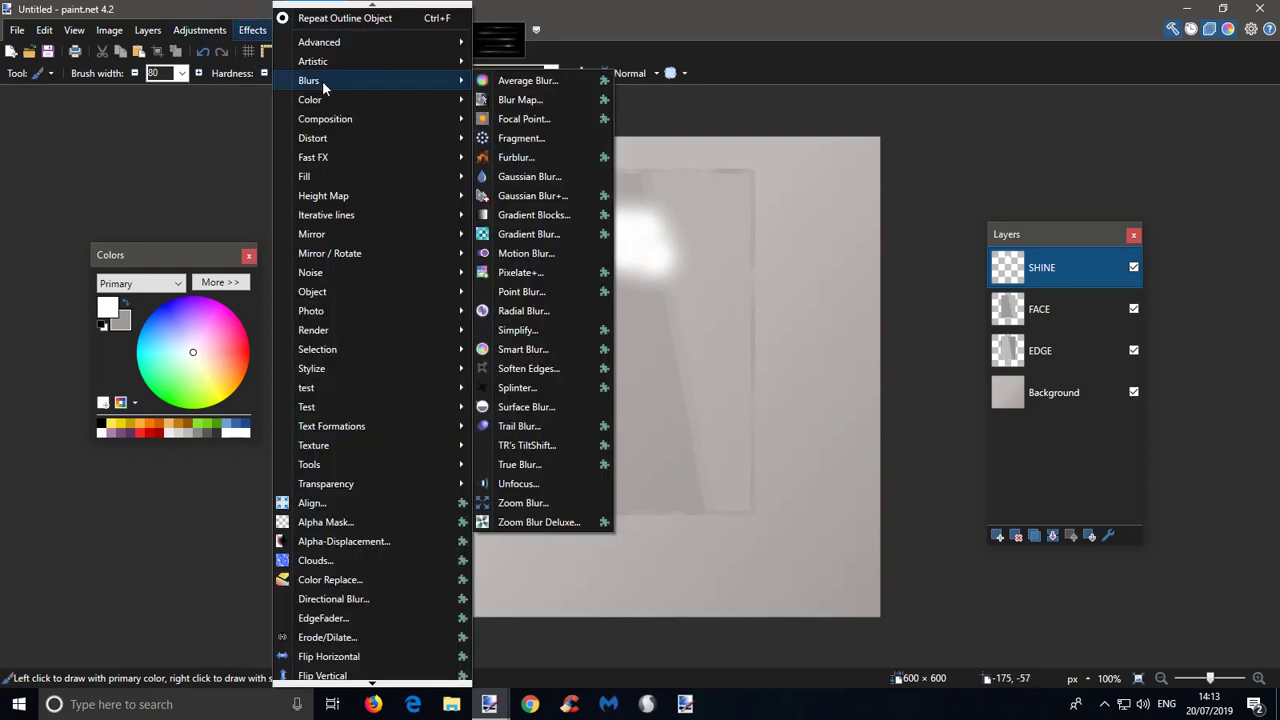
left_click(506, 179)
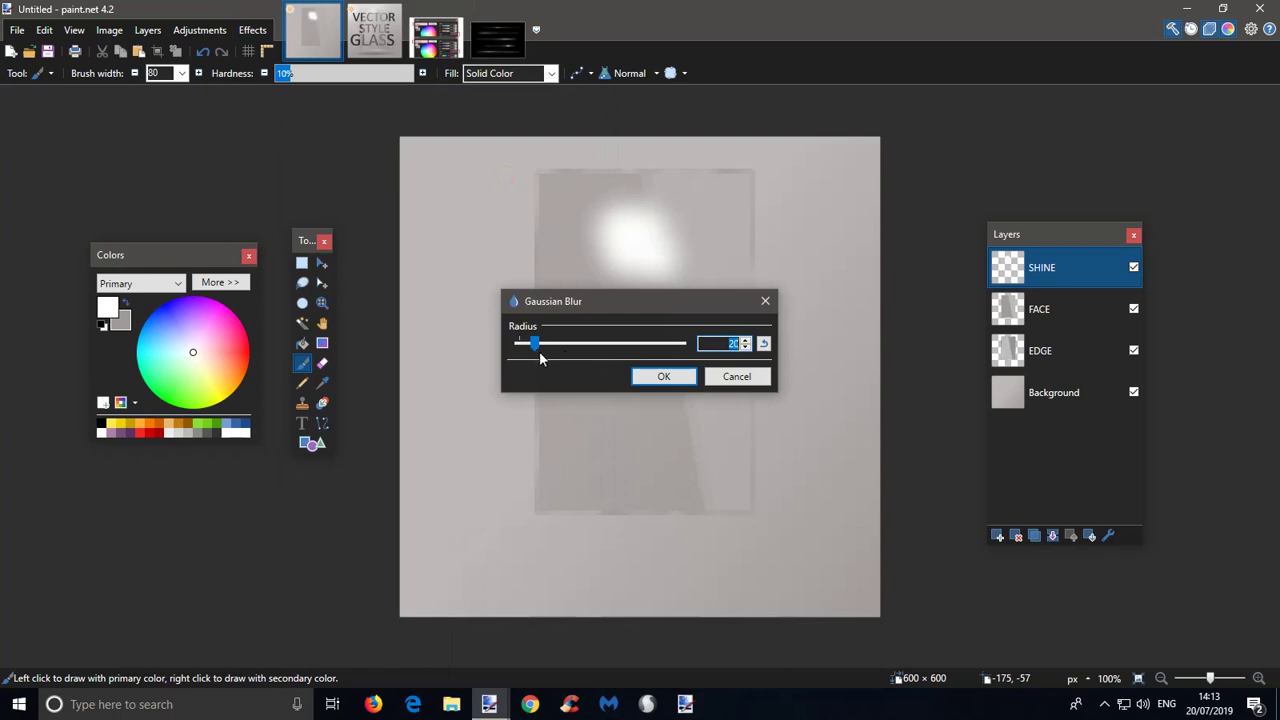
left_click_drag(537, 345, 555, 345)
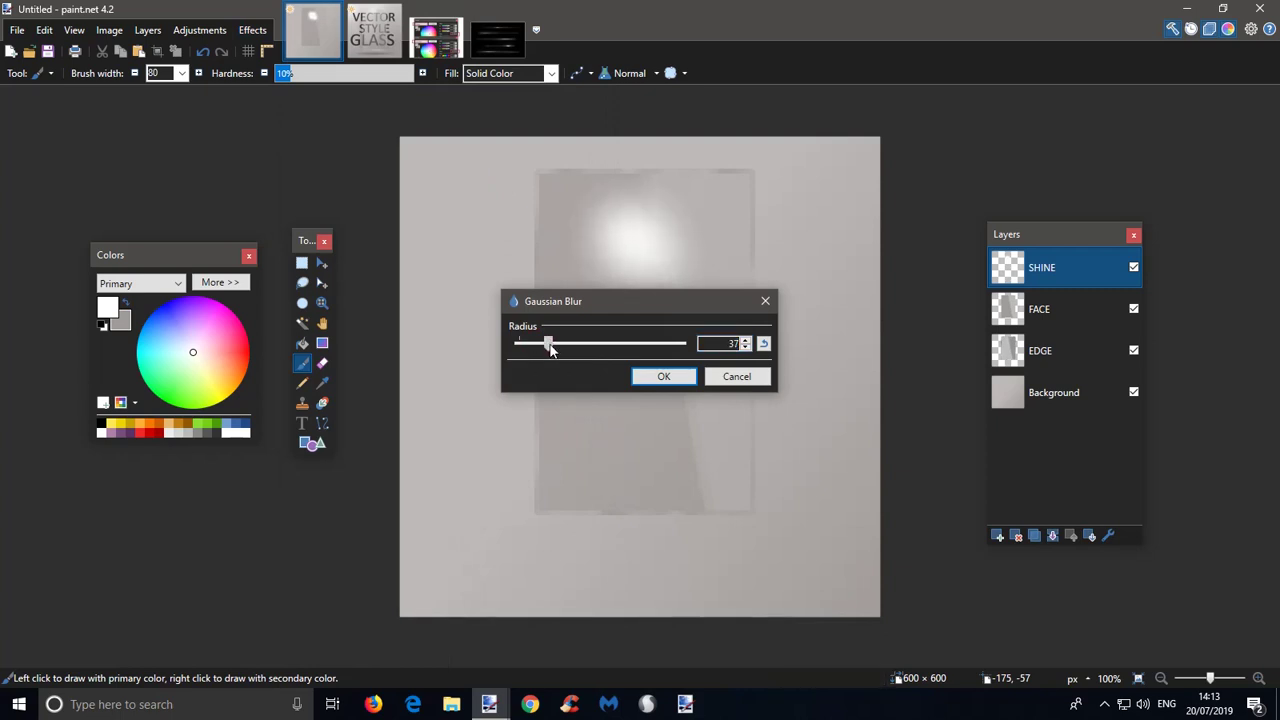
left_click(659, 379)
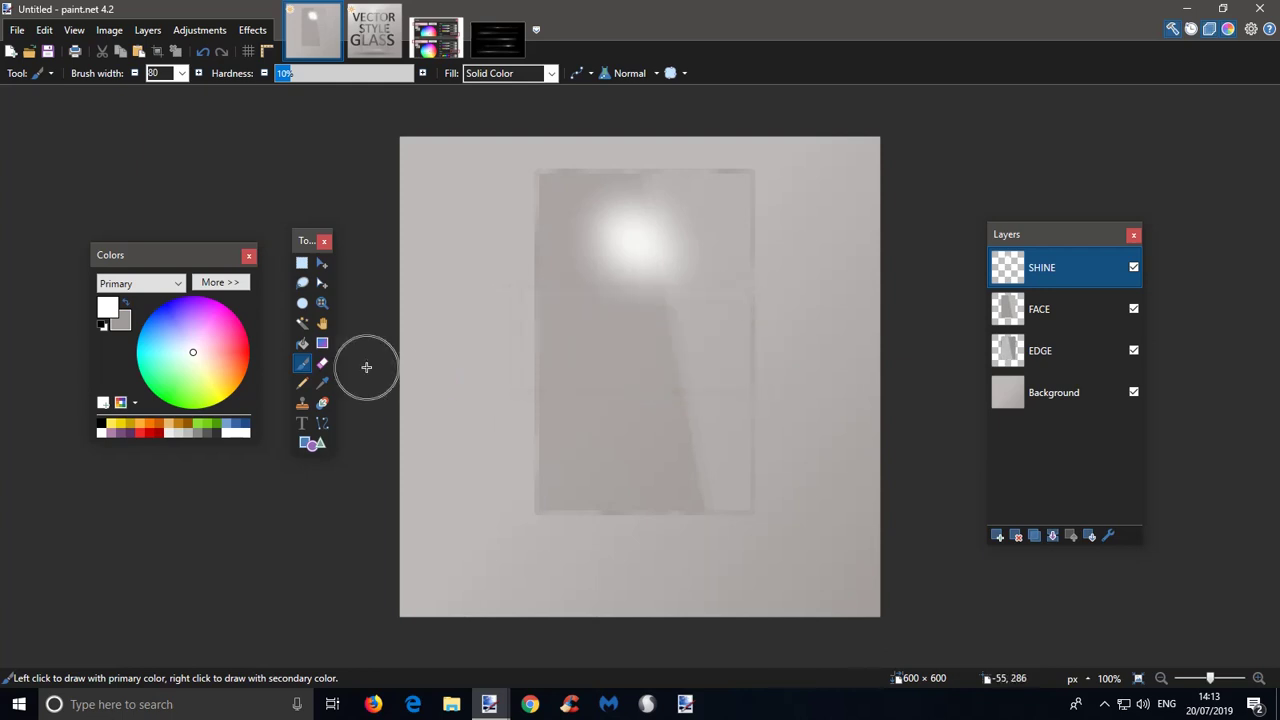
- Slightly lower the SHINE layer's opacity and move its white glow up toward the pane's top edge
double_click(1029, 279)
left_click_drag(737, 395, 721, 392)
left_click(638, 411)
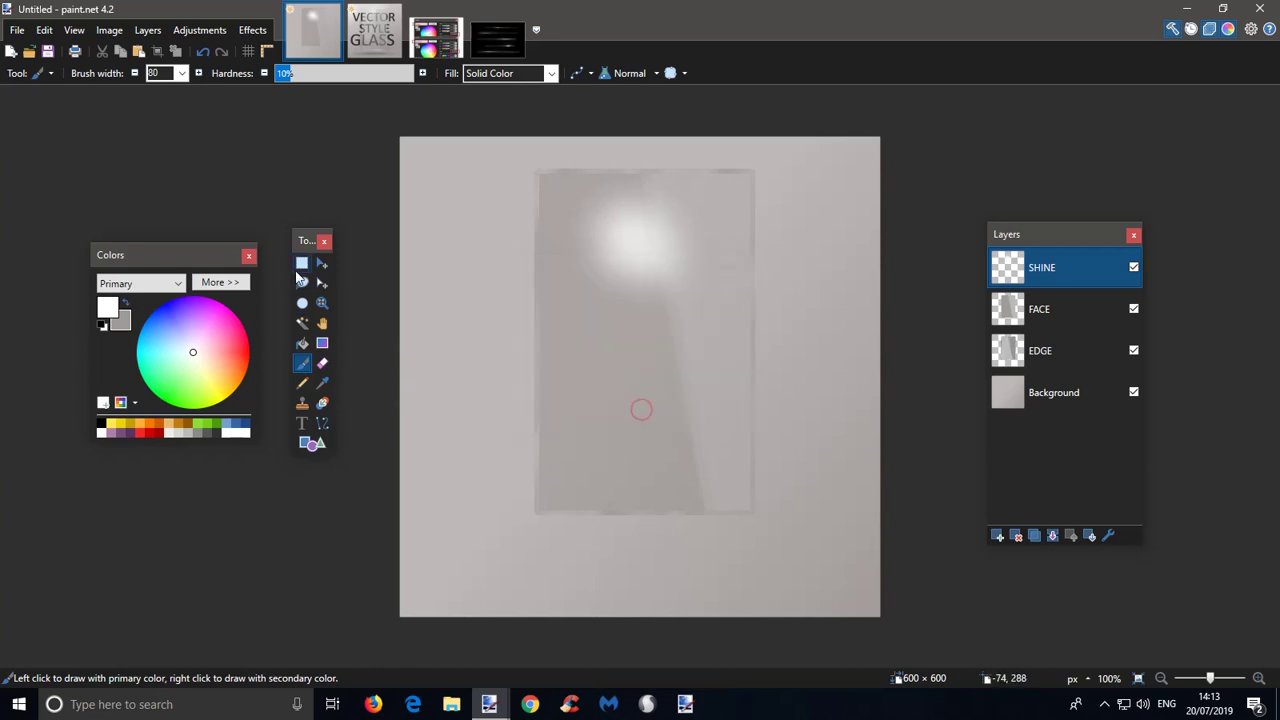
key("m")
left_click_drag(670, 305, 670, 277)
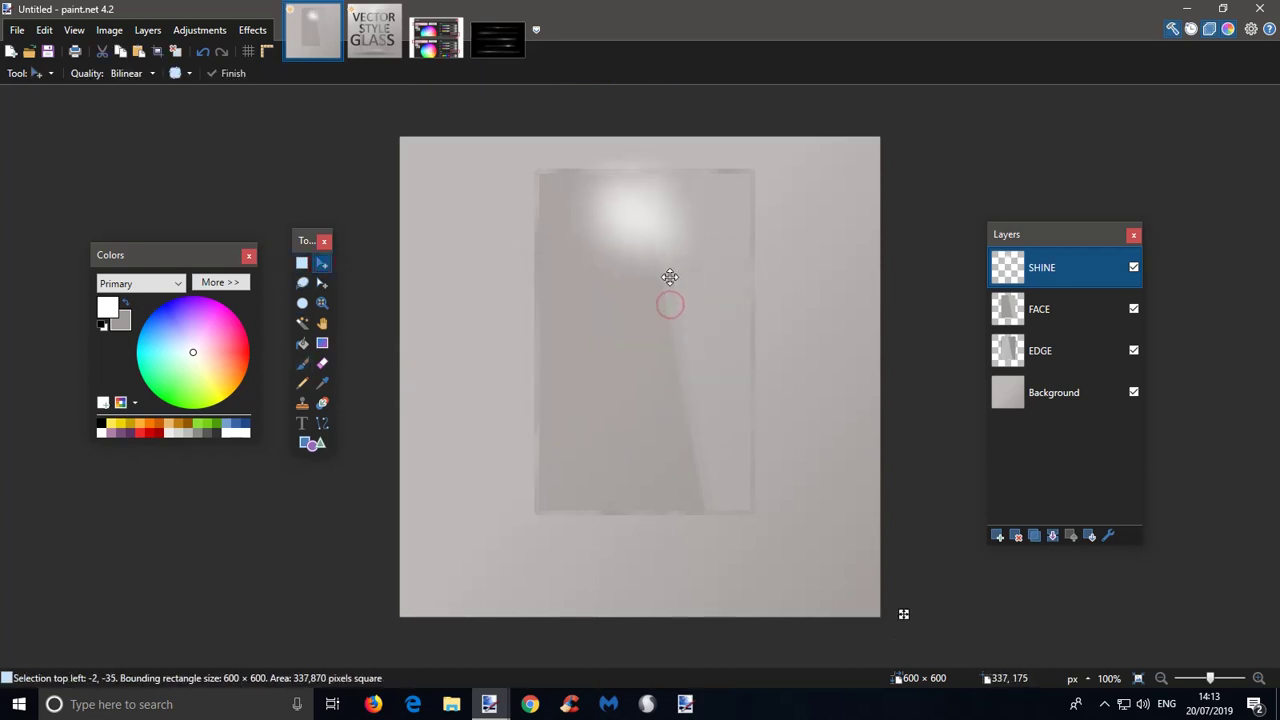
key("ctrl+d")
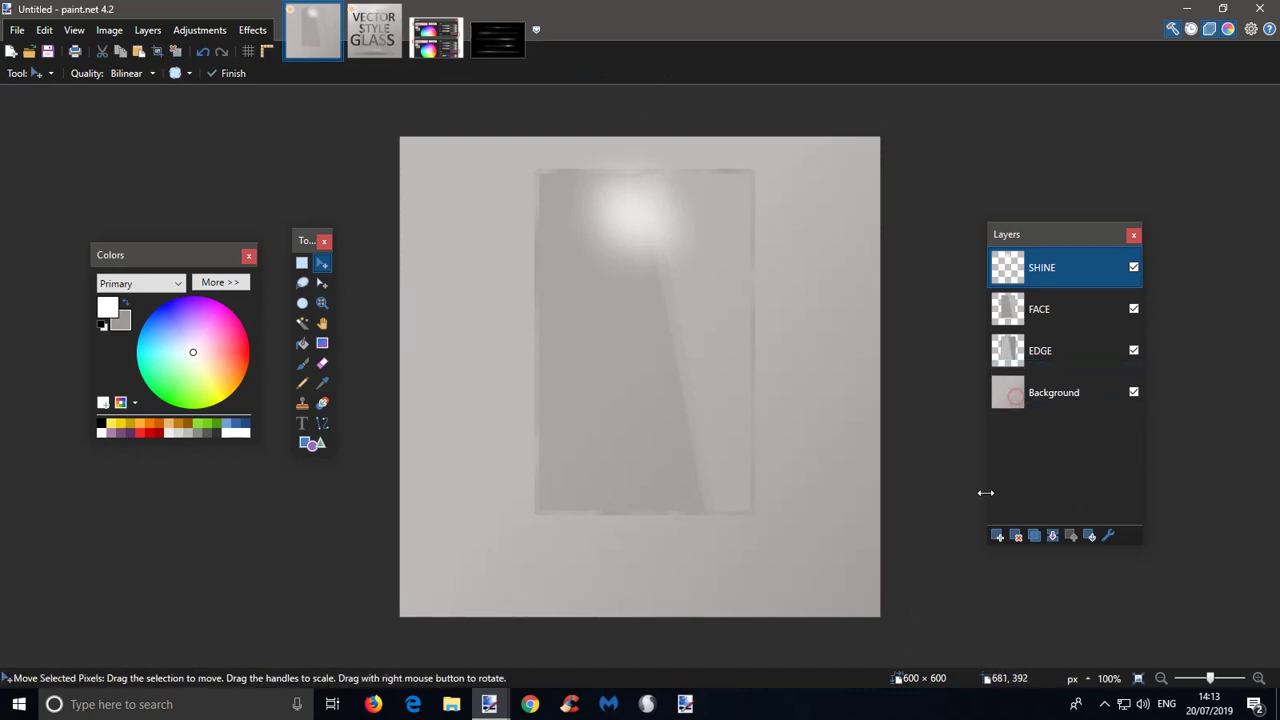
- Add a new layer directly above Background and paint a small soft white spot on it at the middle of the pane's top edge
left_click(998, 535)
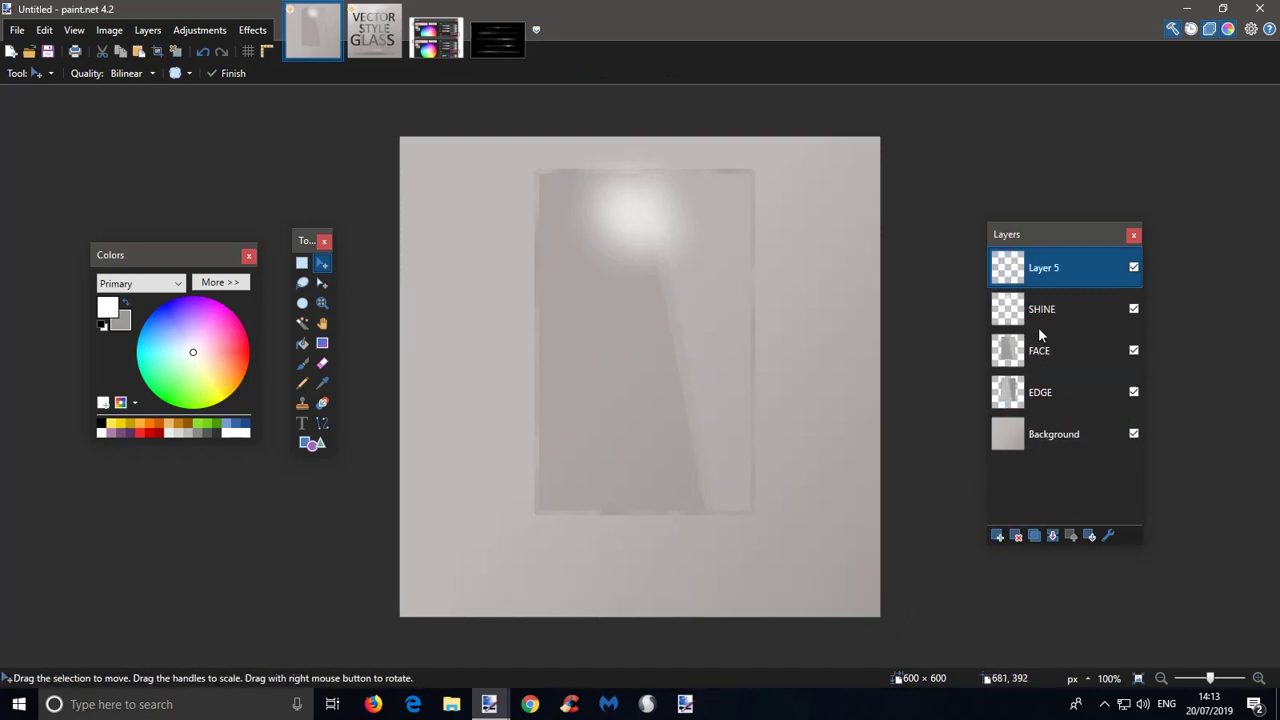
left_click_drag(1033, 263, 1035, 395)
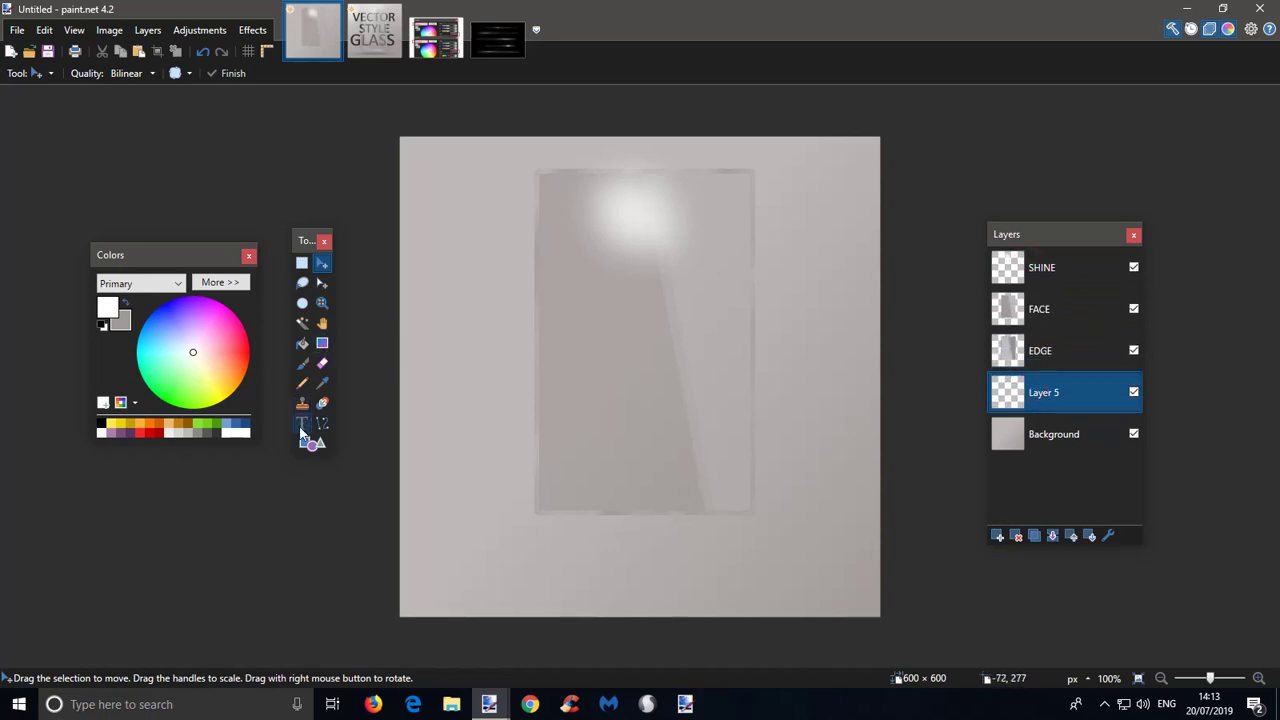
left_click(304, 366)
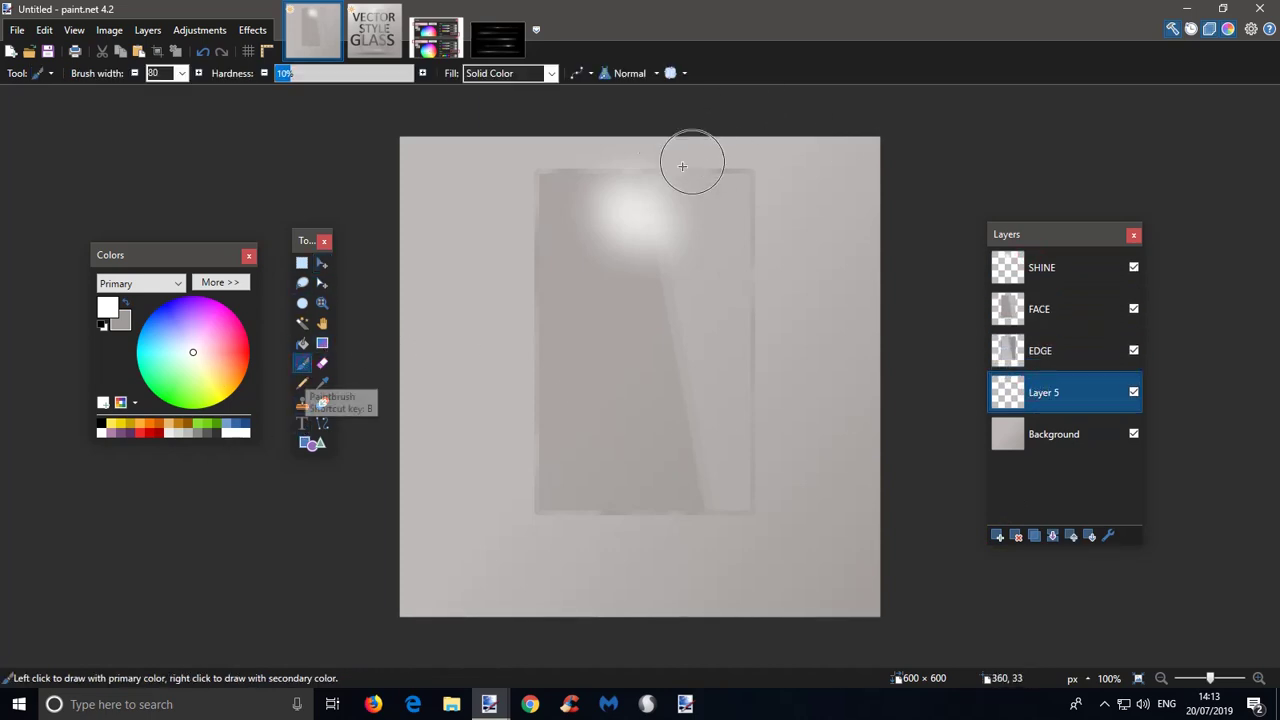
left_click_drag(638, 171, 637, 166)
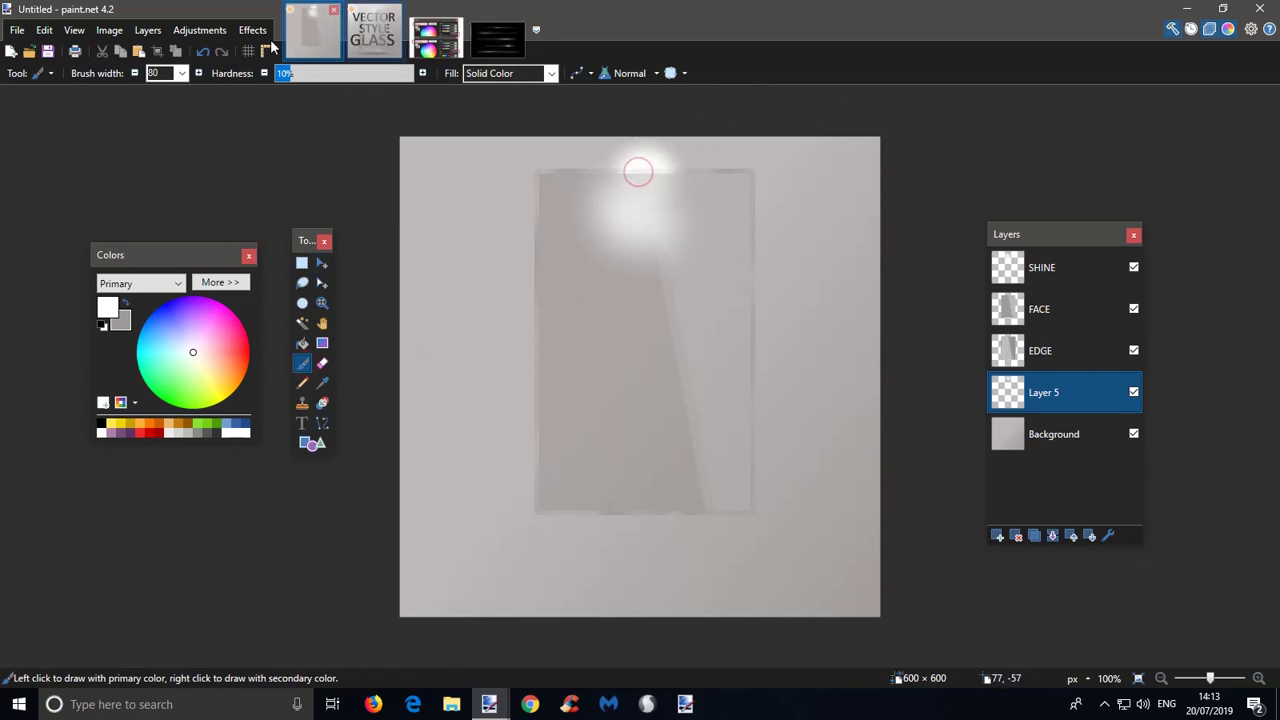
- Soften the small white spot at the pane's top edge on Layer 5 by repeating the Gaussian Blur
left_click(252, 30)
left_click(334, 18)
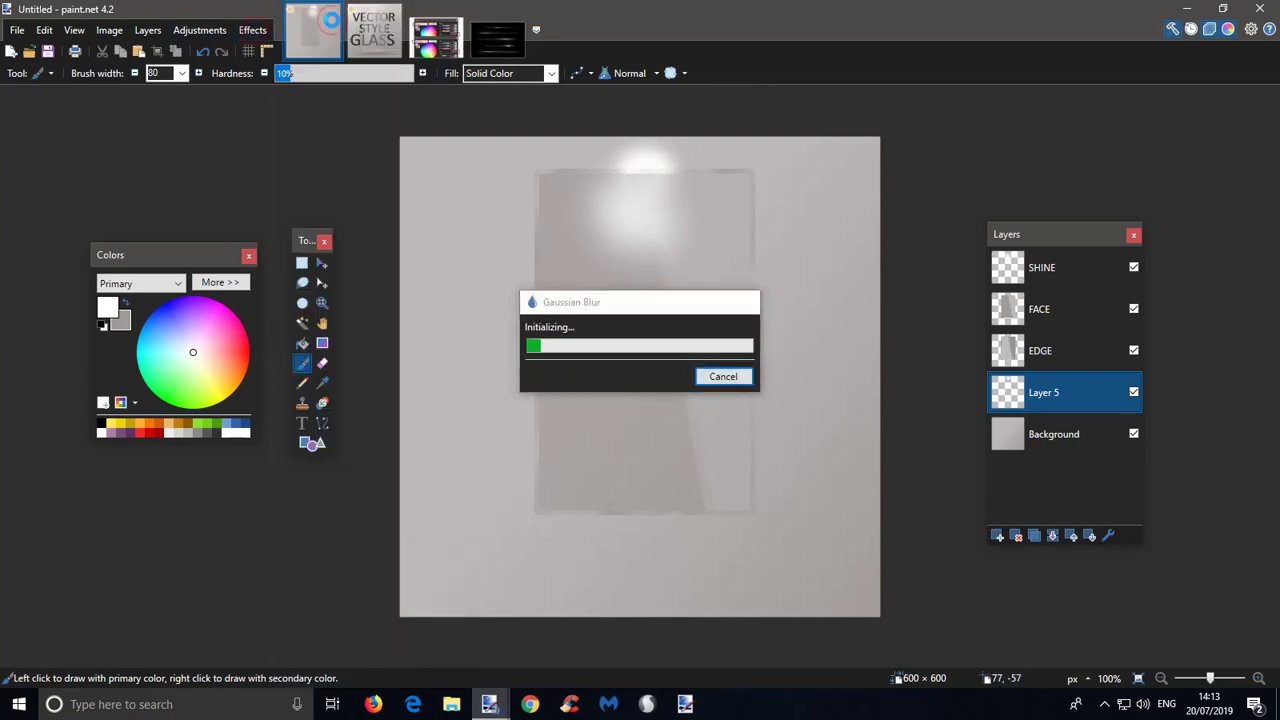
double_click(1040, 398)
left_click(622, 356)
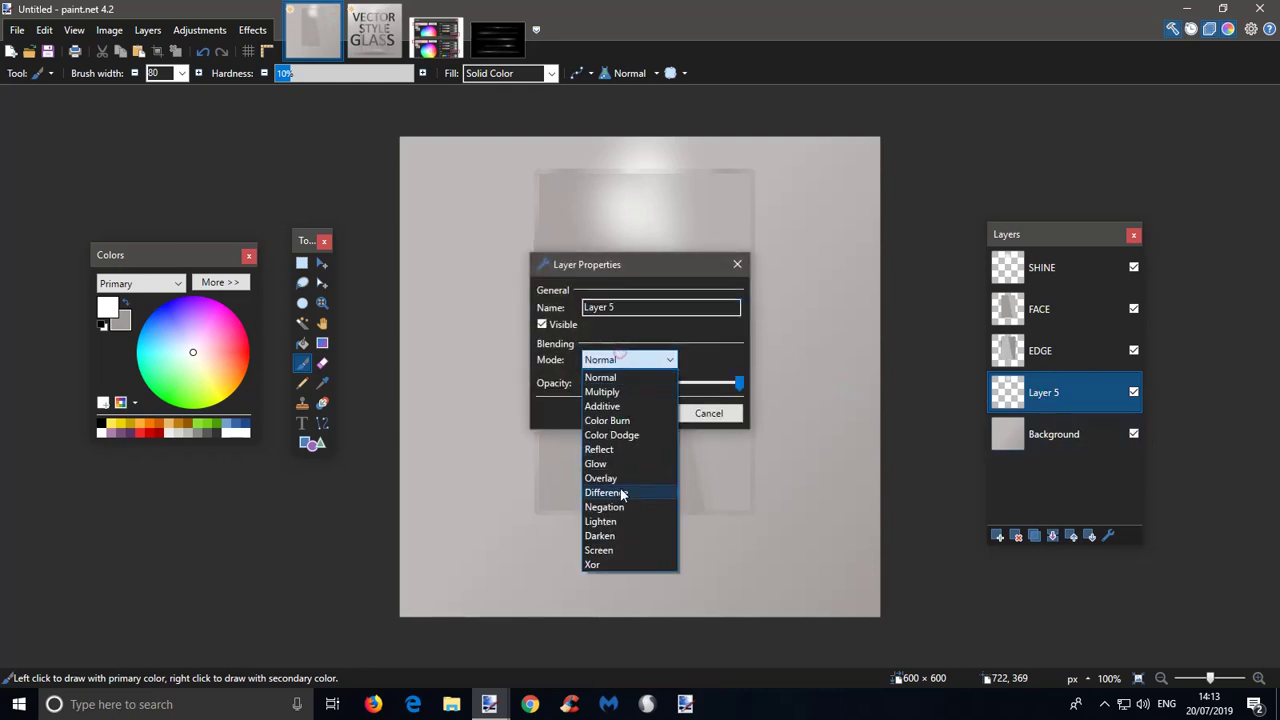
left_click(618, 479)
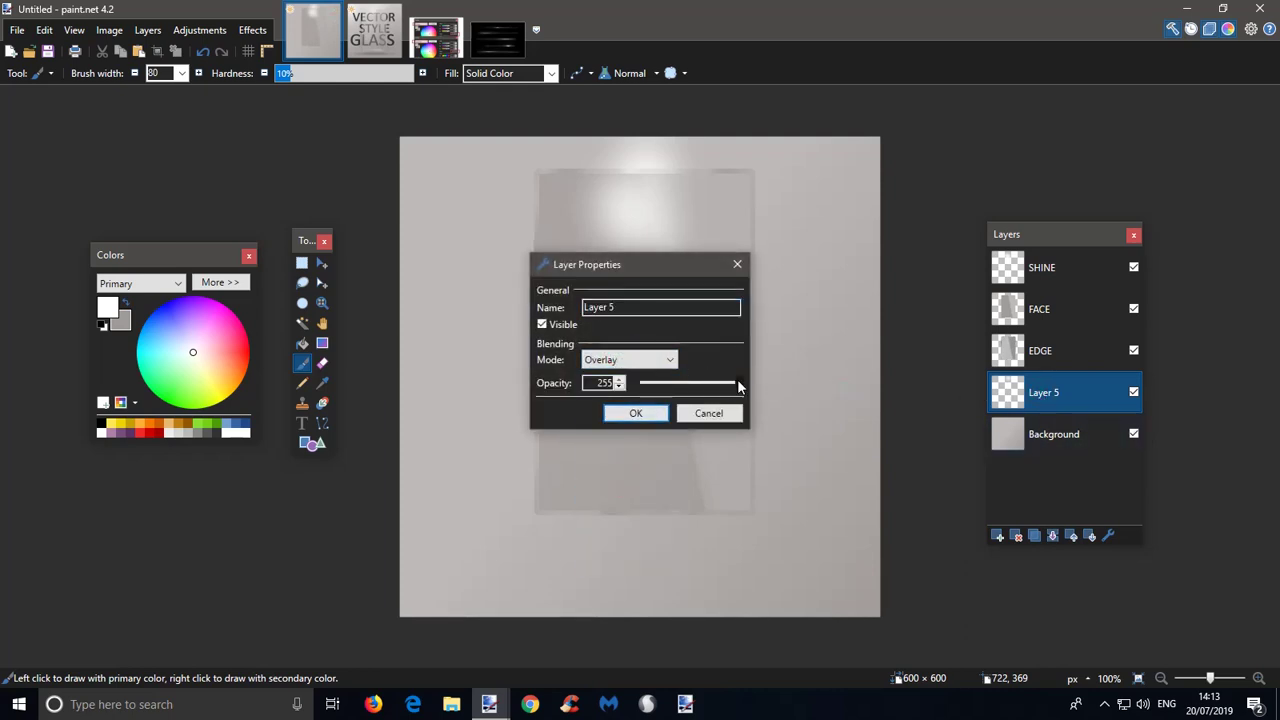
left_click_drag(738, 384, 708, 386)
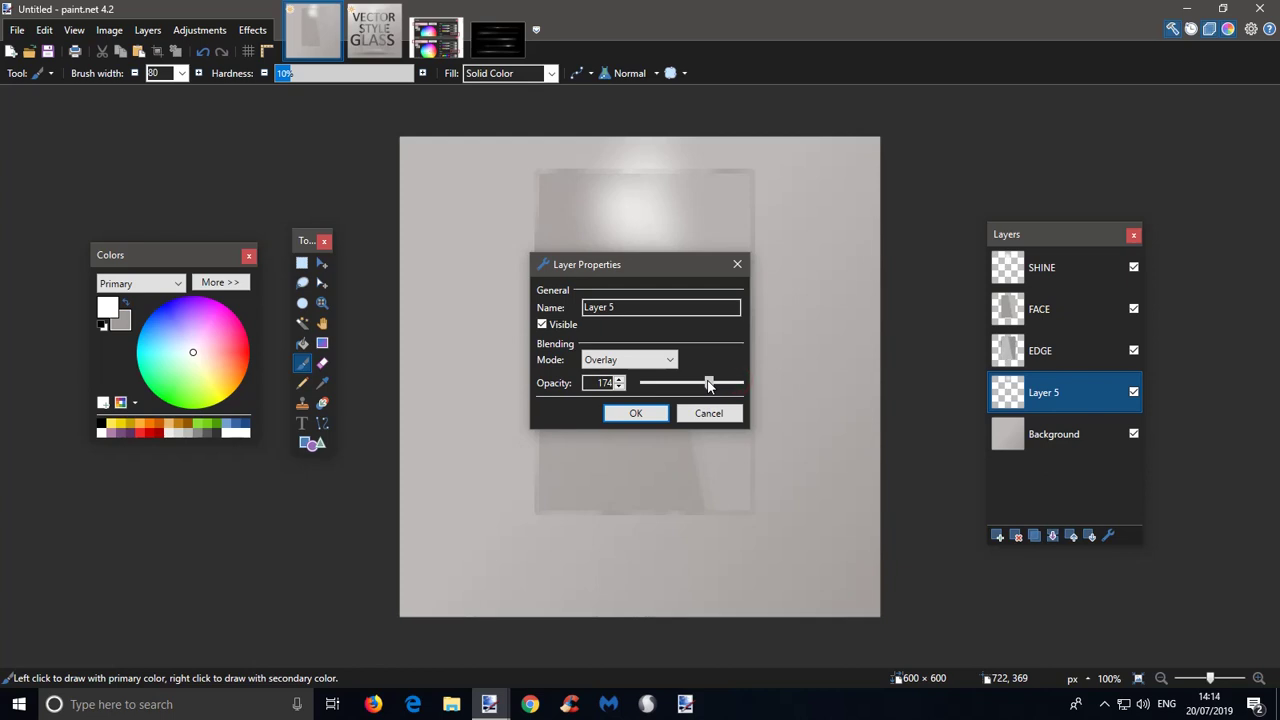
left_click(709, 413)
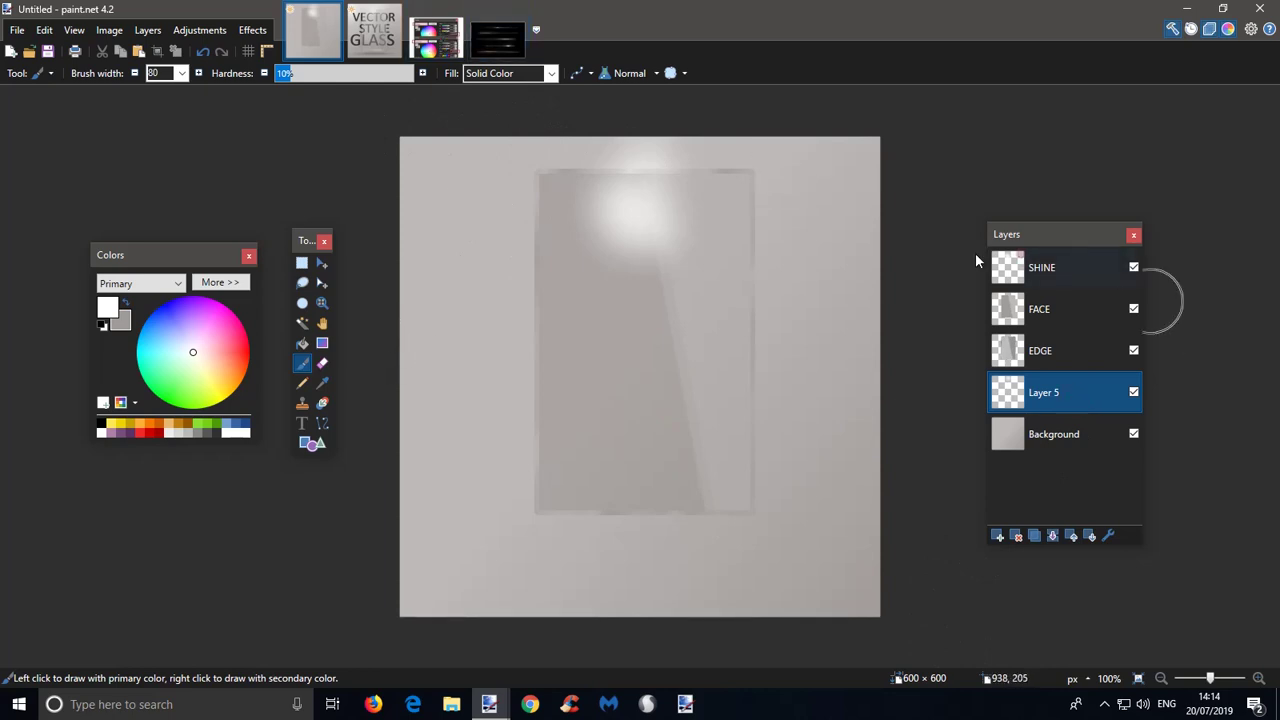
- Make SHINE the active layer, then select and copy the lowest light flare from layer 5 of tut lens flares 2.pdn
left_click(1030, 267)
left_click(500, 42)
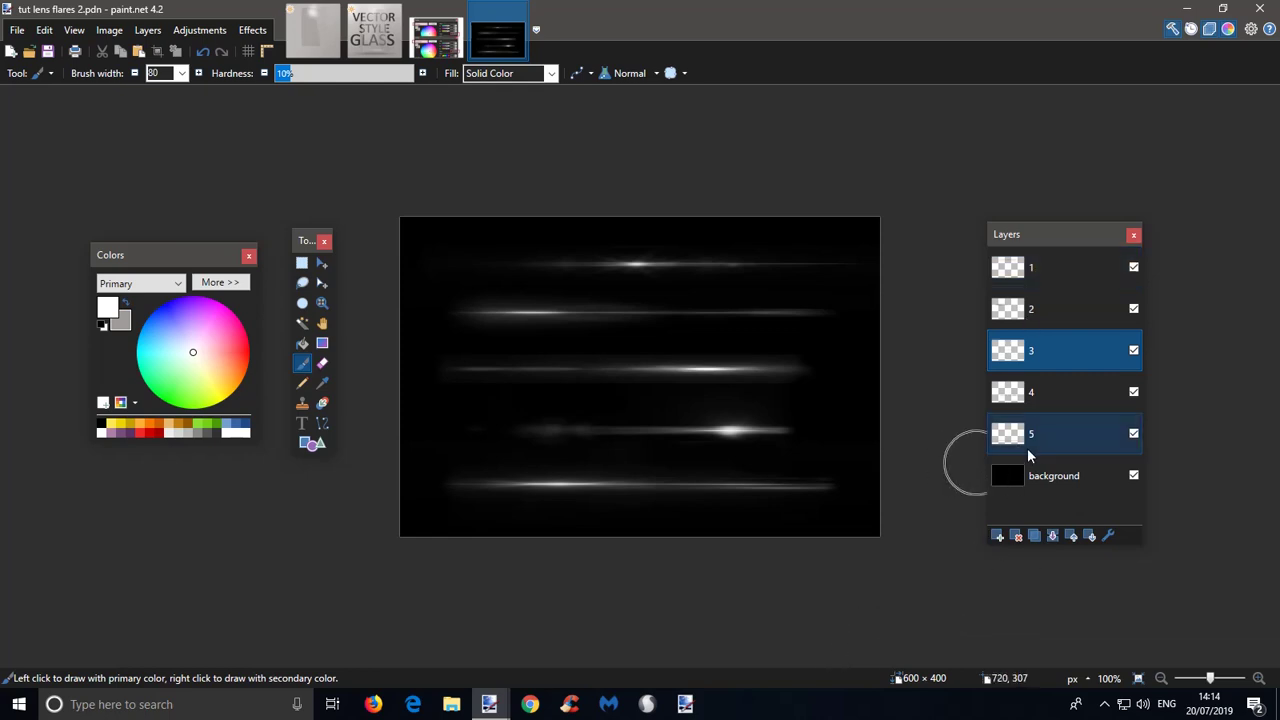
left_click(302, 263)
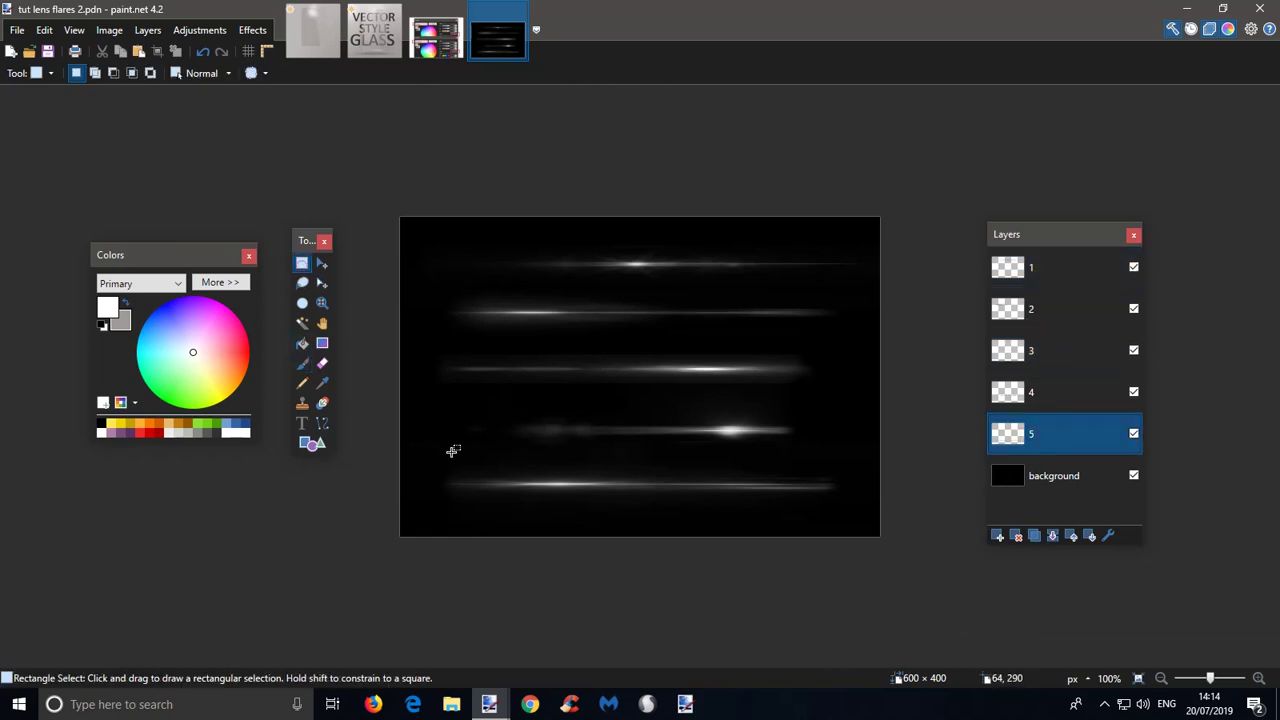
left_click_drag(391, 452, 760, 501)
left_click_drag(874, 519, 882, 522)
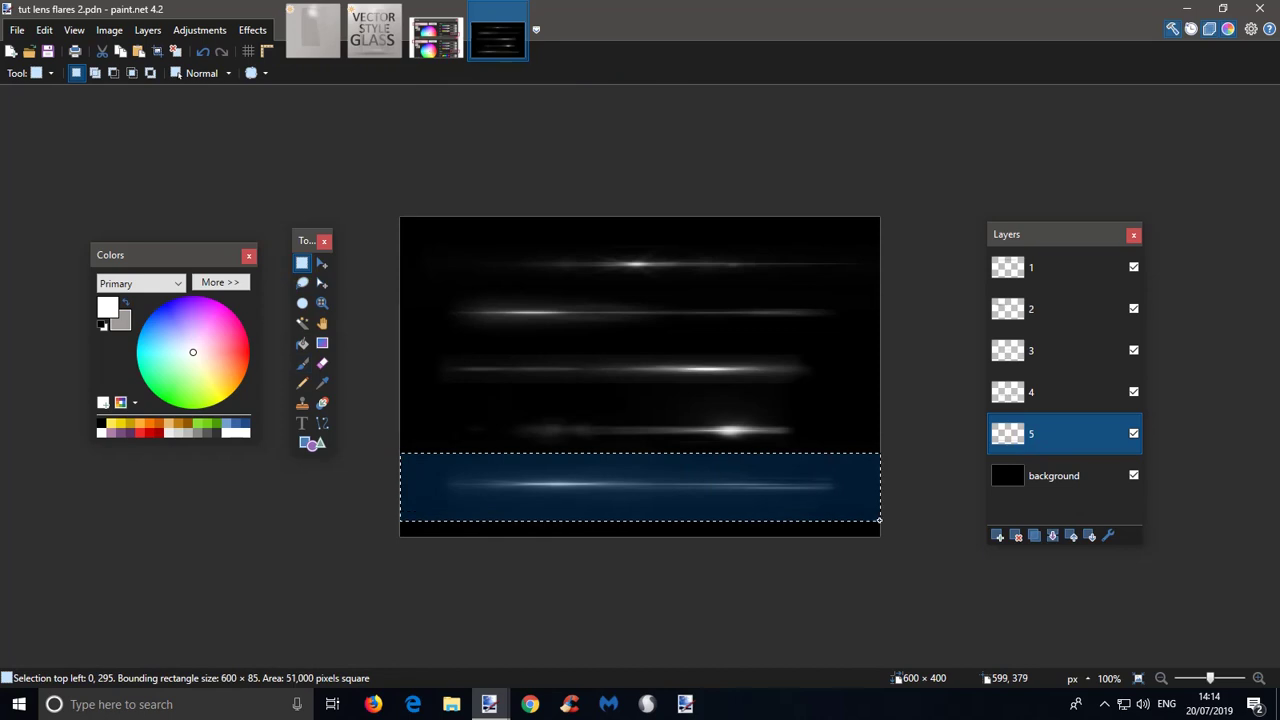
left_click(40, 32)
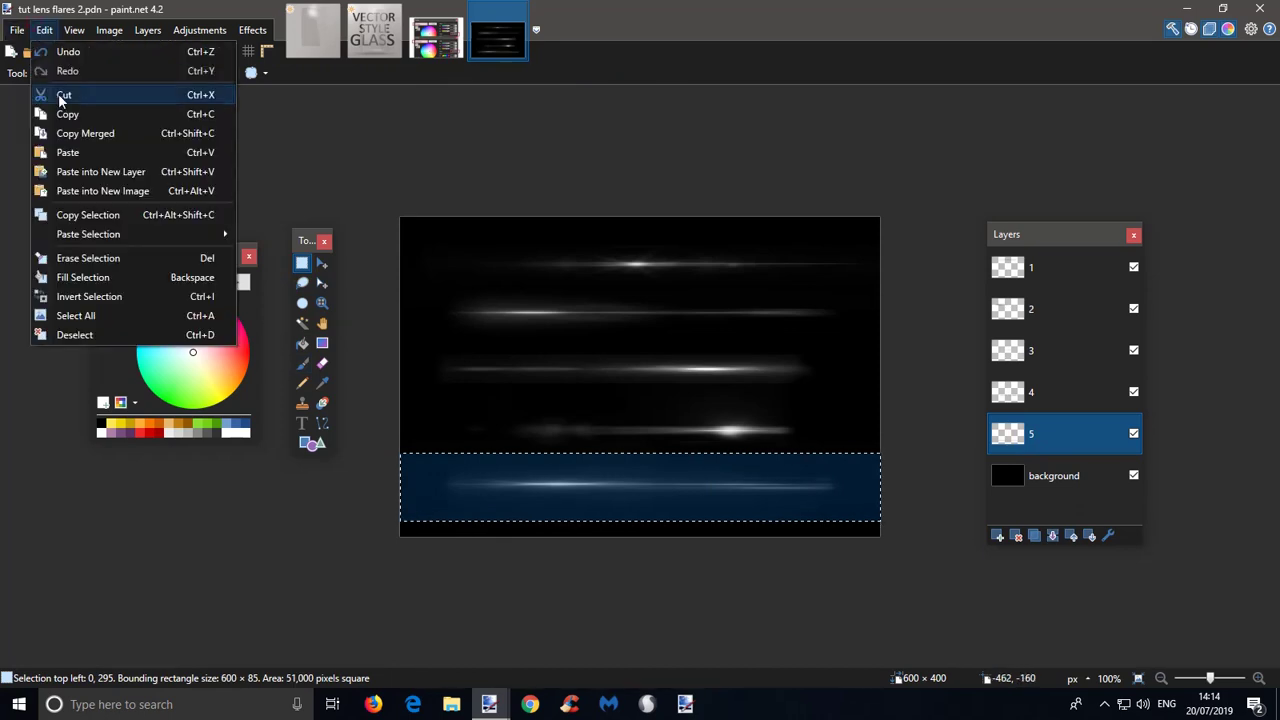
left_click(64, 115)
- Paste the copied flare into a new layer above SHINE in the glass image and set its blend mode to Screen
left_click(313, 30)
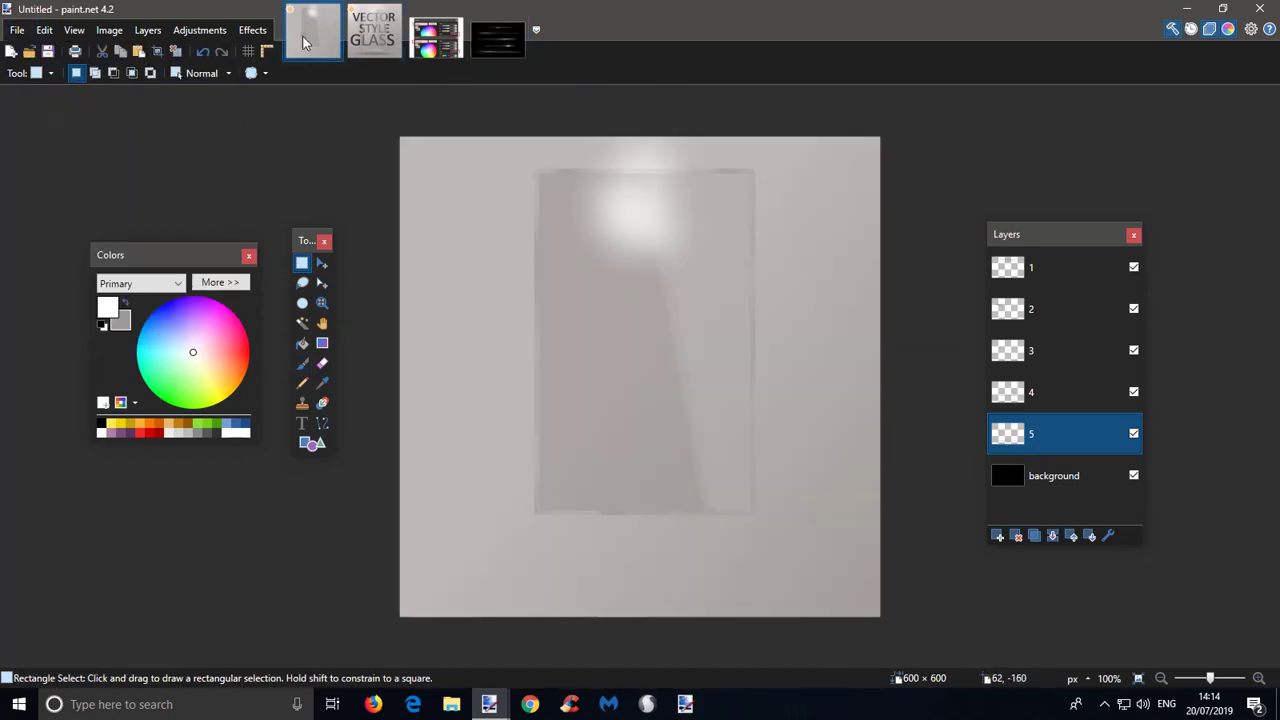
left_click(45, 33)
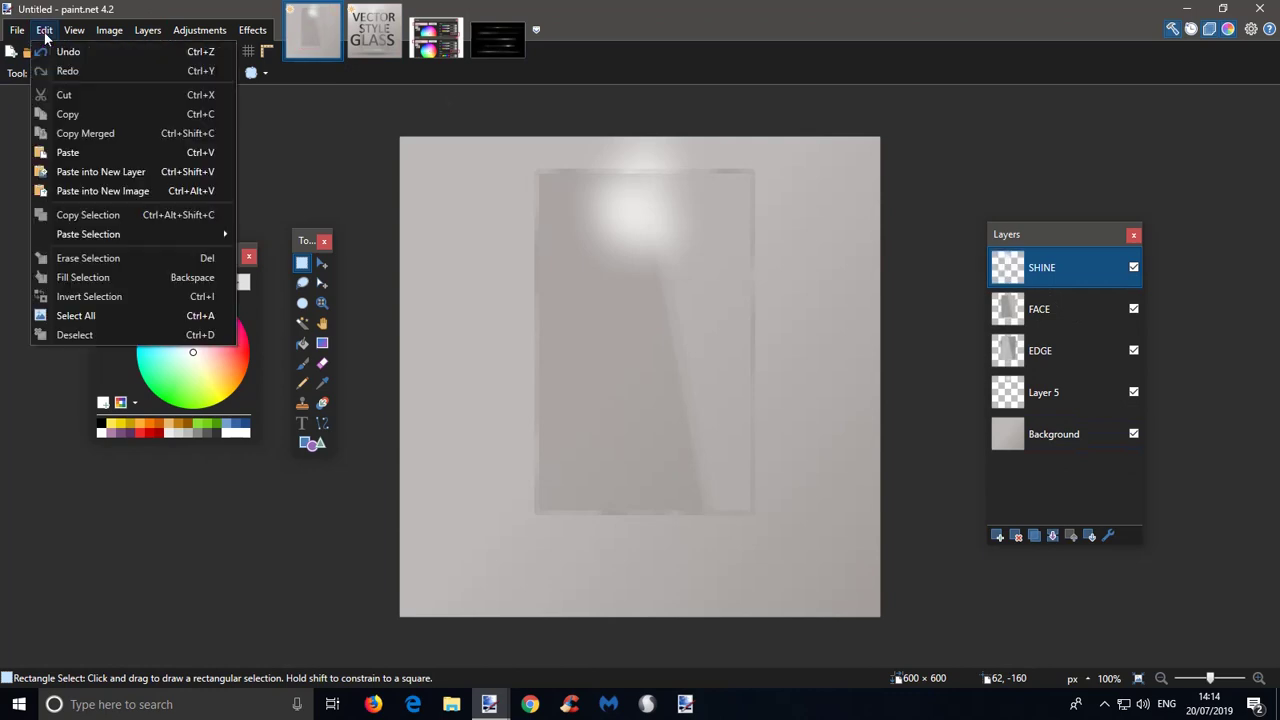
left_click(106, 172)
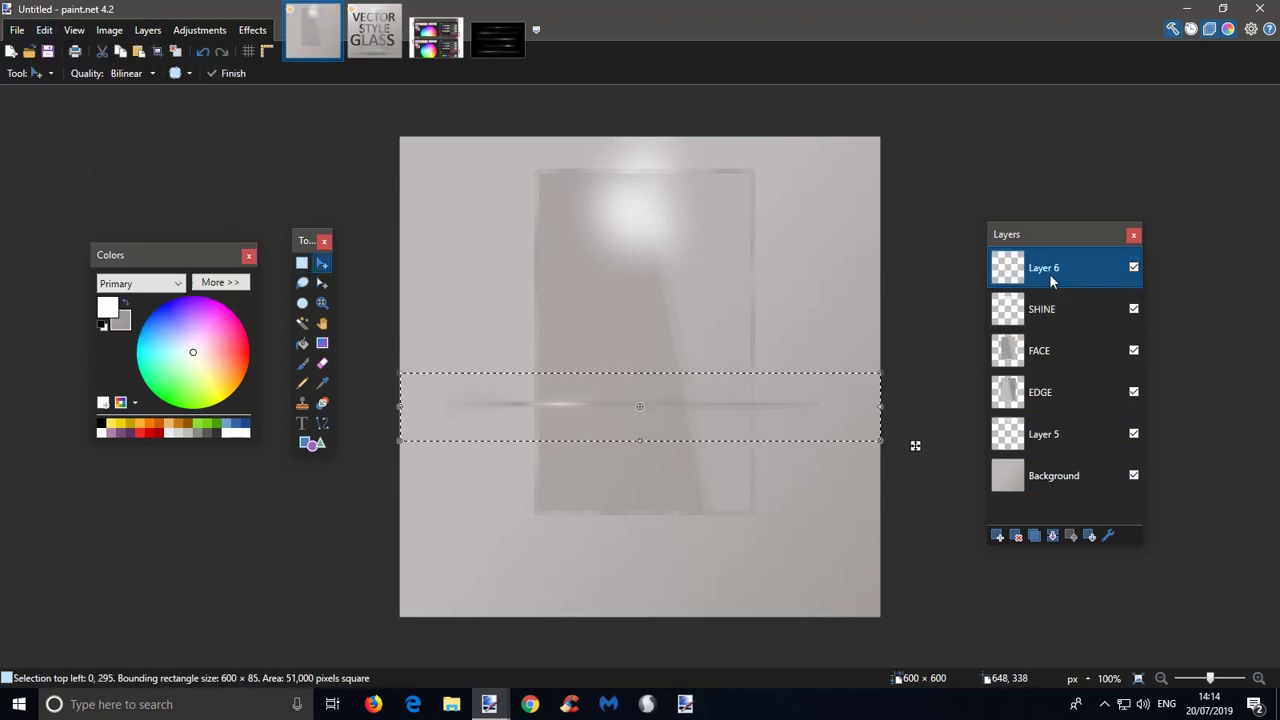
double_click(1030, 268)
left_click(650, 359)
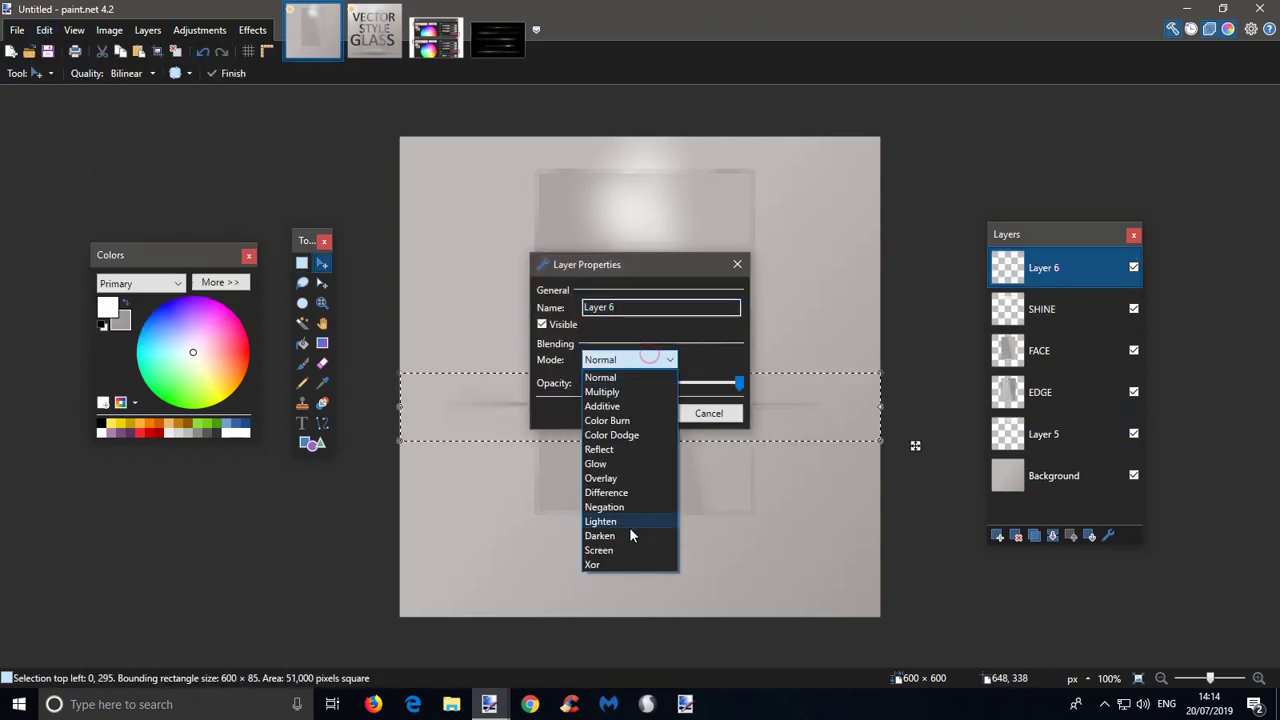
left_click(621, 550)
left_click(641, 413)
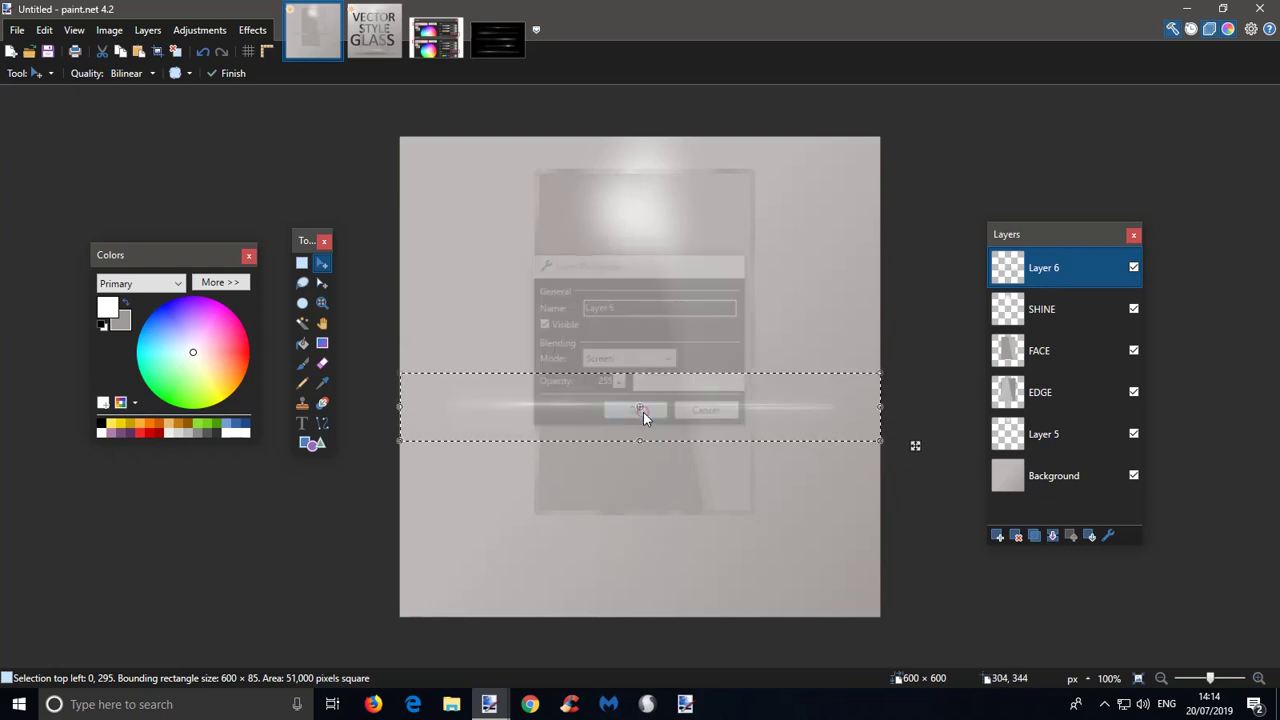
- Rotate the flare 90° and fit it along the pane's left edge, erasing the part that extends below the pane
left_click_drag(808, 409, 654, 285)
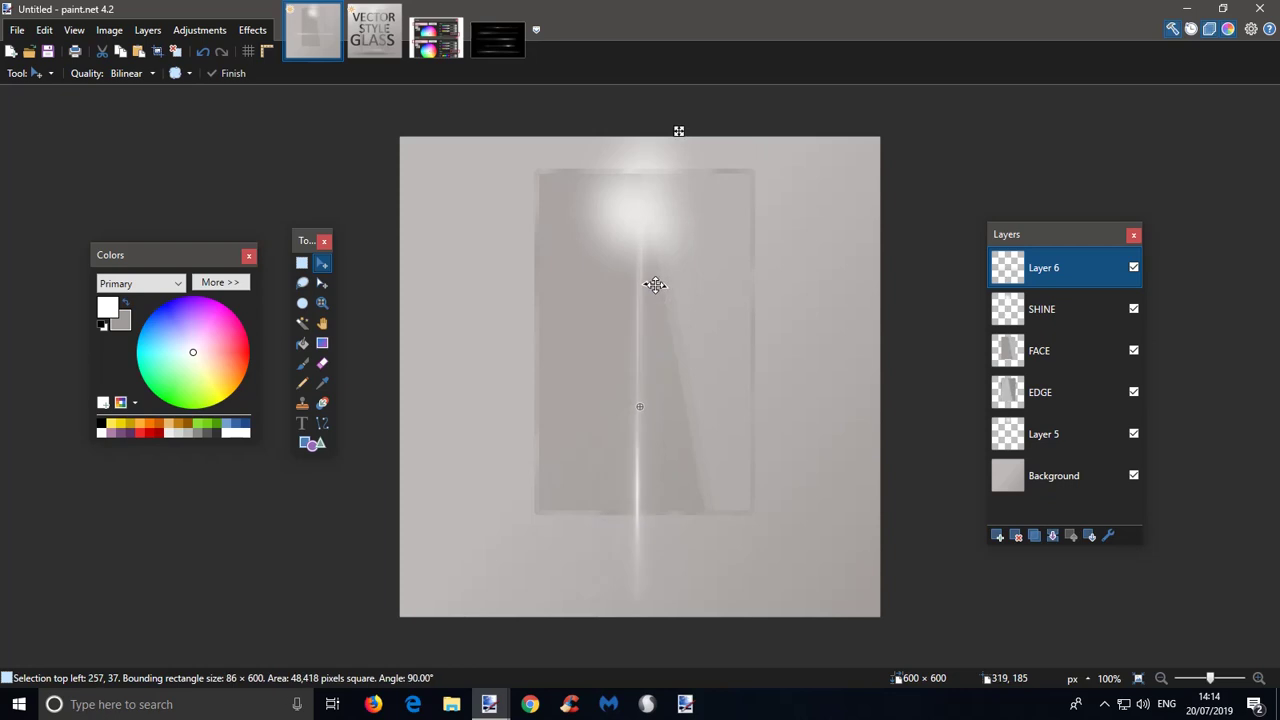
left_click_drag(639, 482, 540, 455)
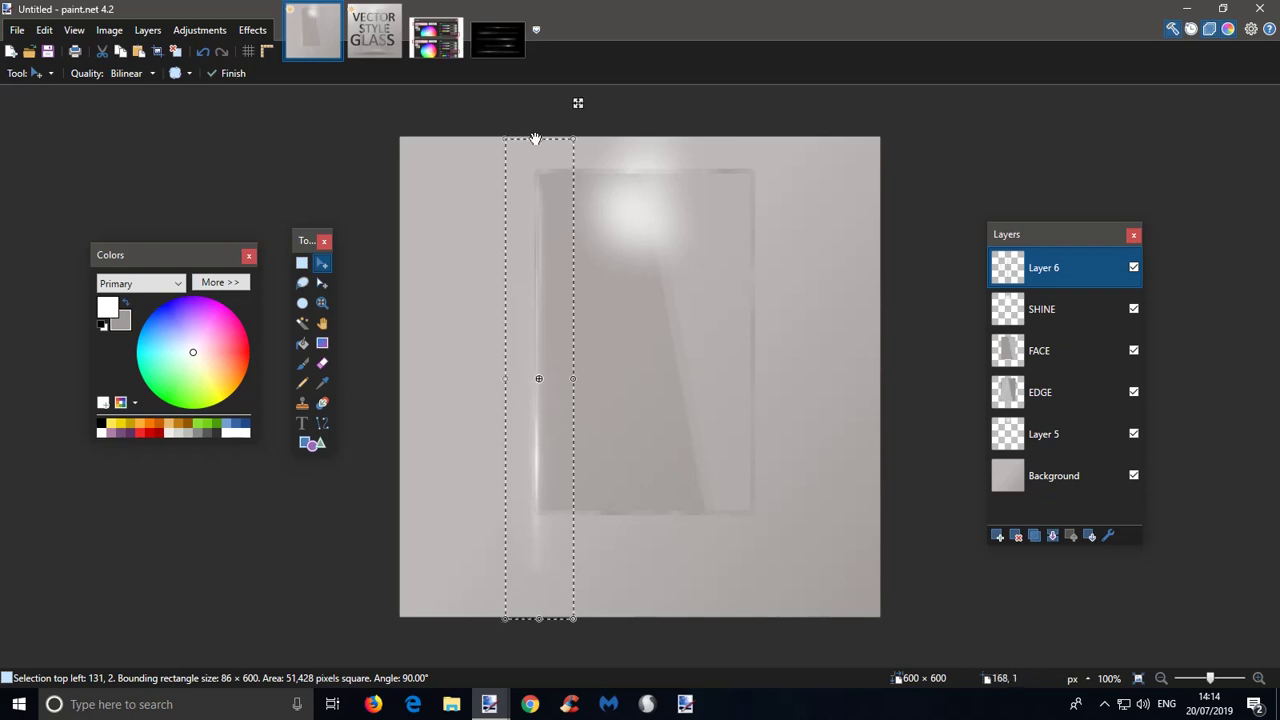
left_click_drag(537, 137, 539, 127)
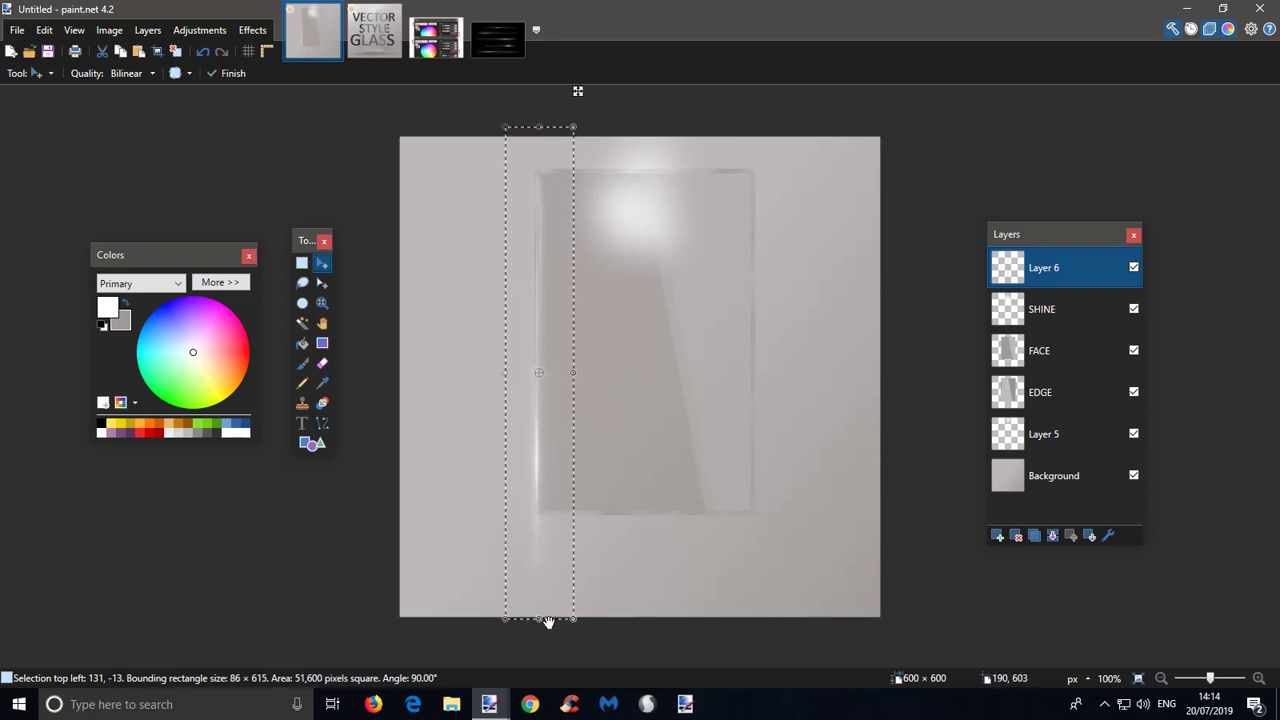
left_click_drag(540, 618, 540, 568)
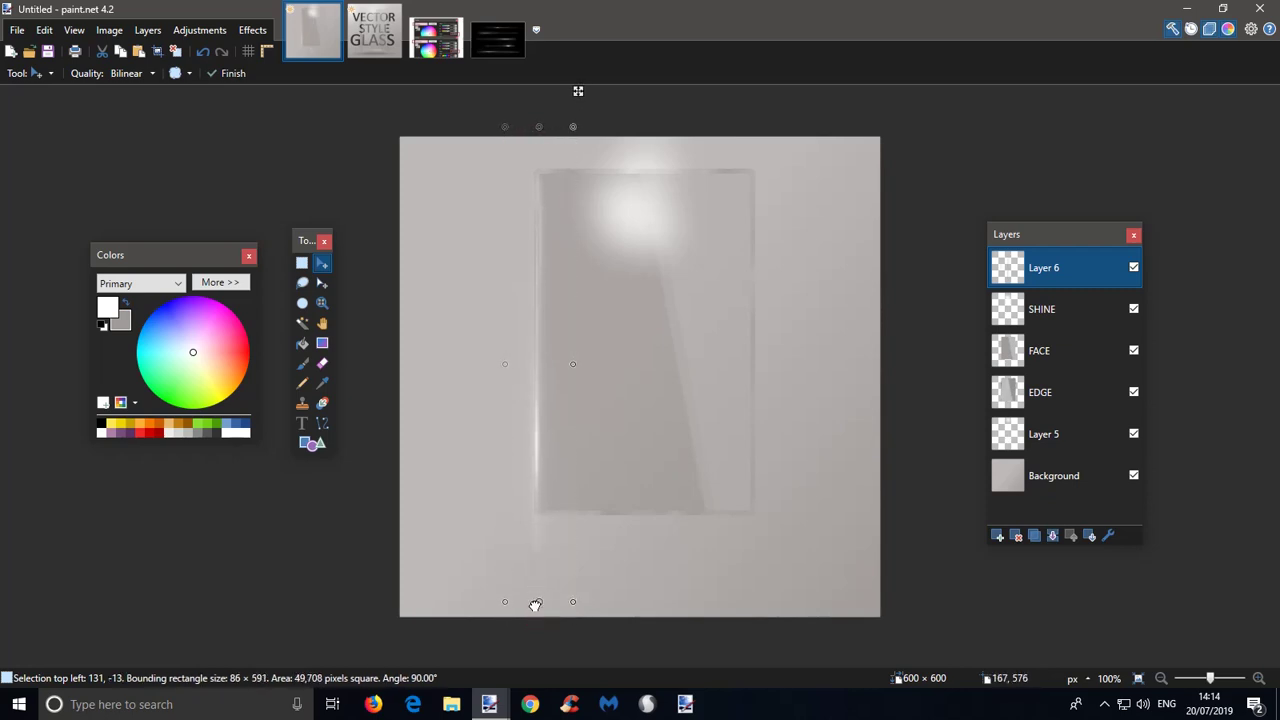
key("ctrl+d")
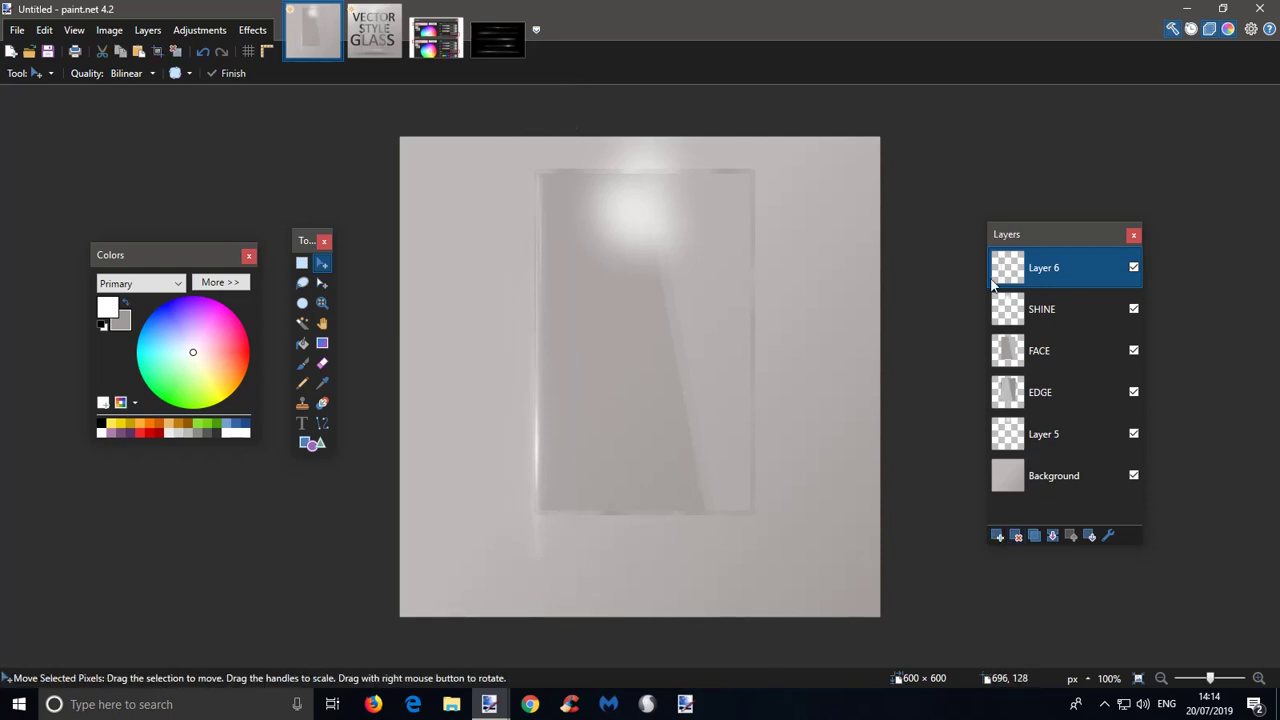
left_click(322, 366)
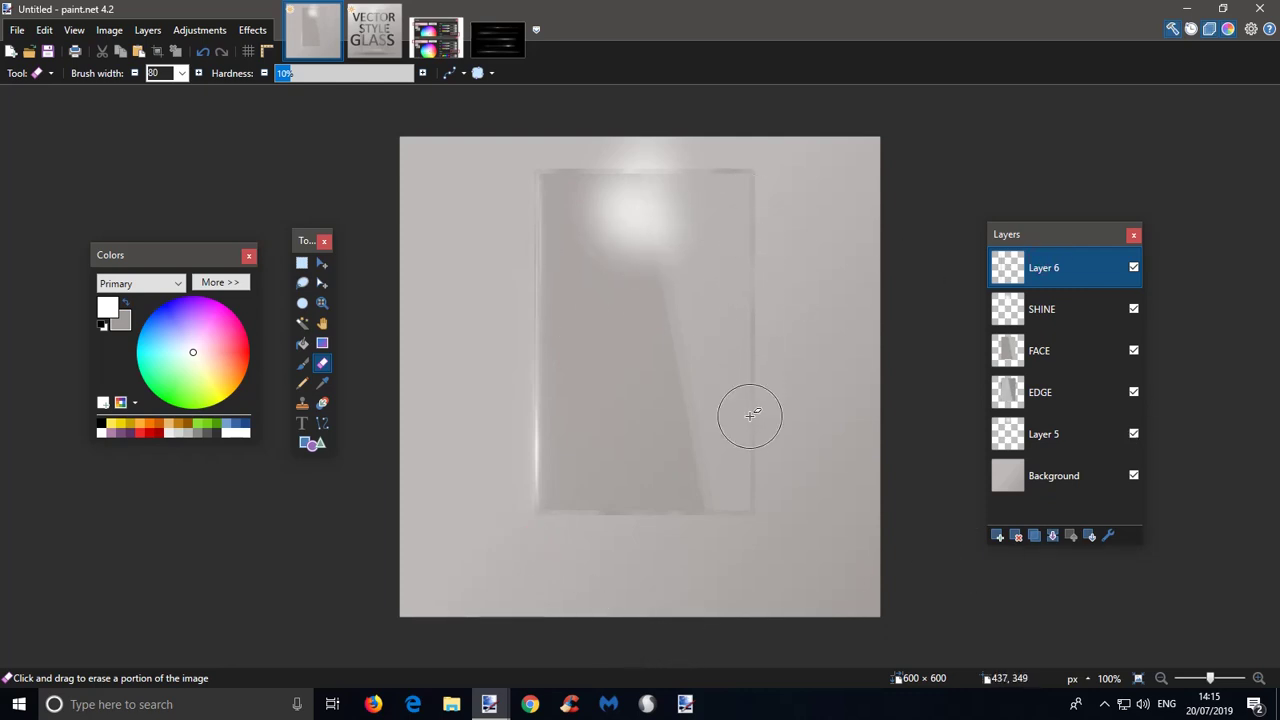
- Select and copy the middle light flare from layer 3 of tut lens flares 2.pdn
left_click(487, 45)
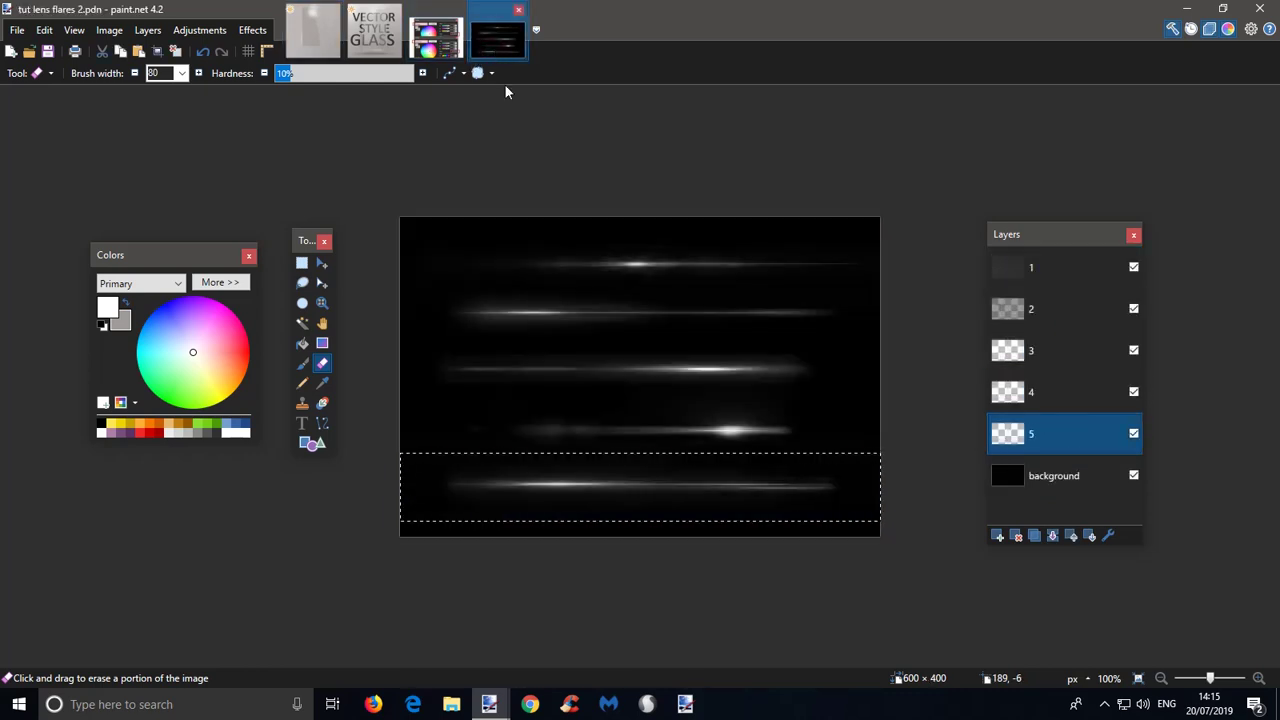
left_click(1034, 350)
left_click(301, 263)
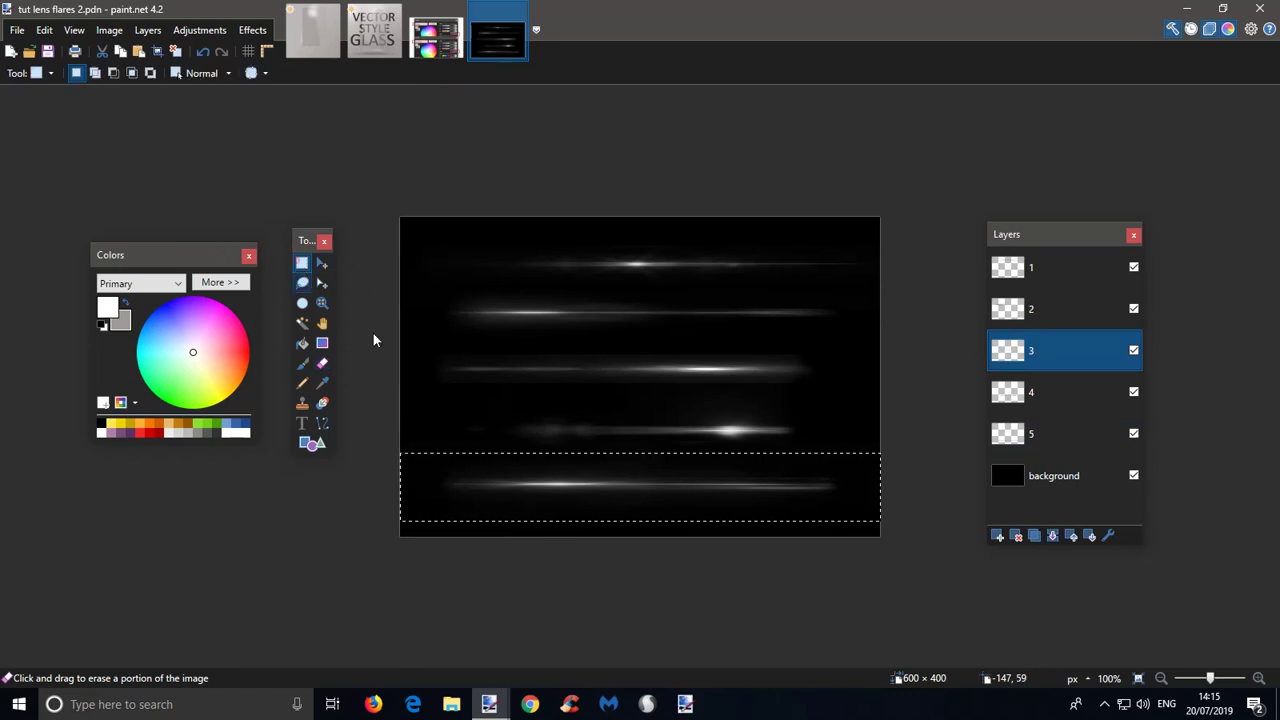
mouse_move(388, 333)
left_mouse_down()
mouse_move(543, 386)
mouse_move(897, 403)
left_mouse_up()
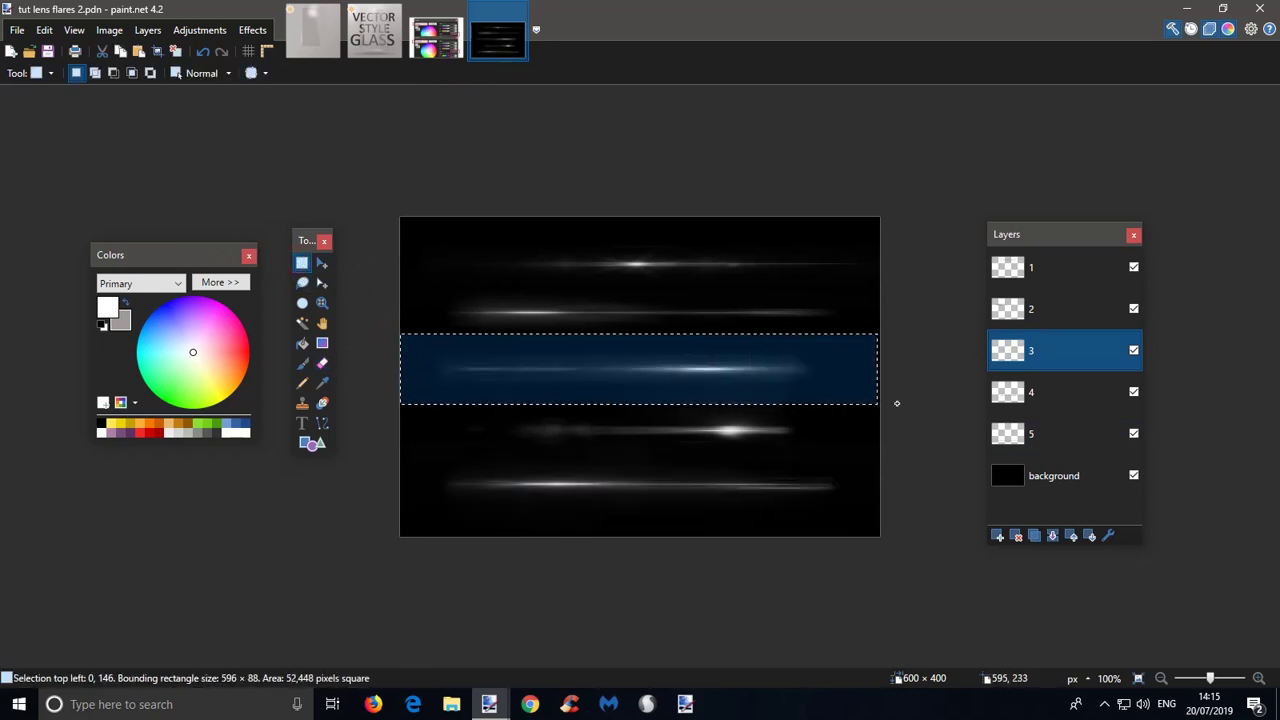
left_click(46, 30)
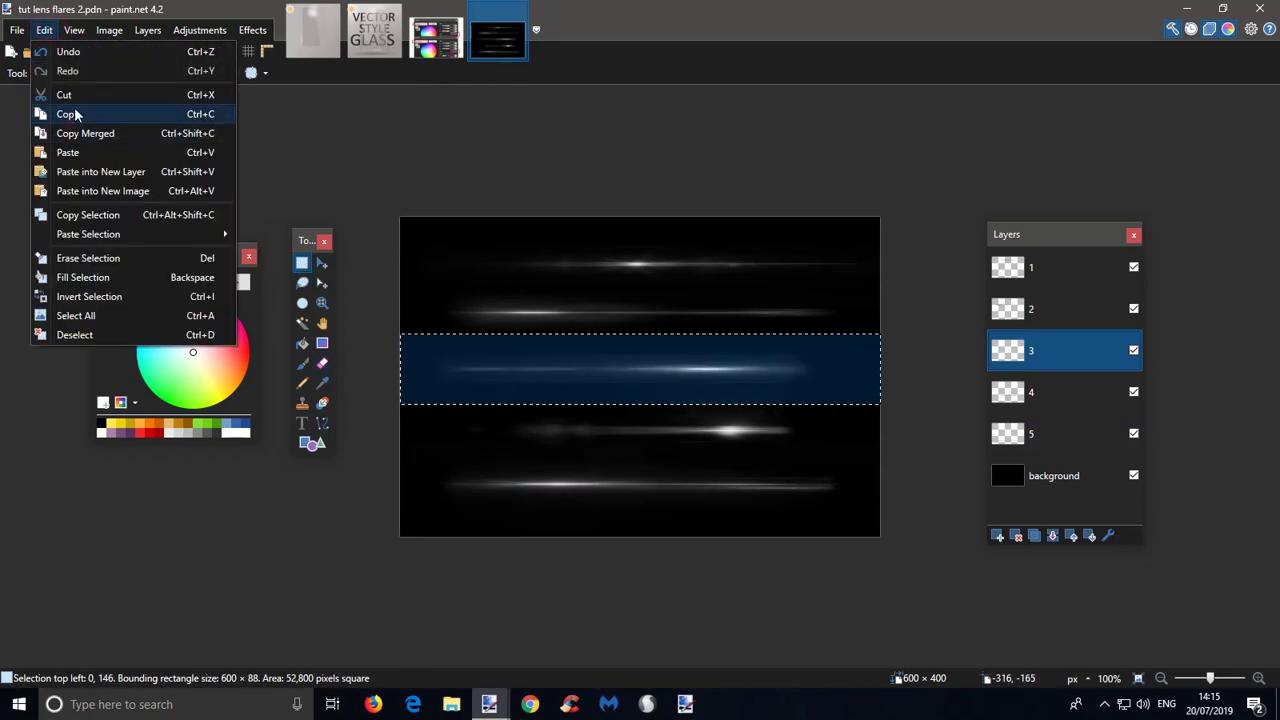
left_click(70, 118)
- Paste the second flare into a new top layer of the glass image and rotate it 90° onto the pane's right edge
left_click(326, 35)
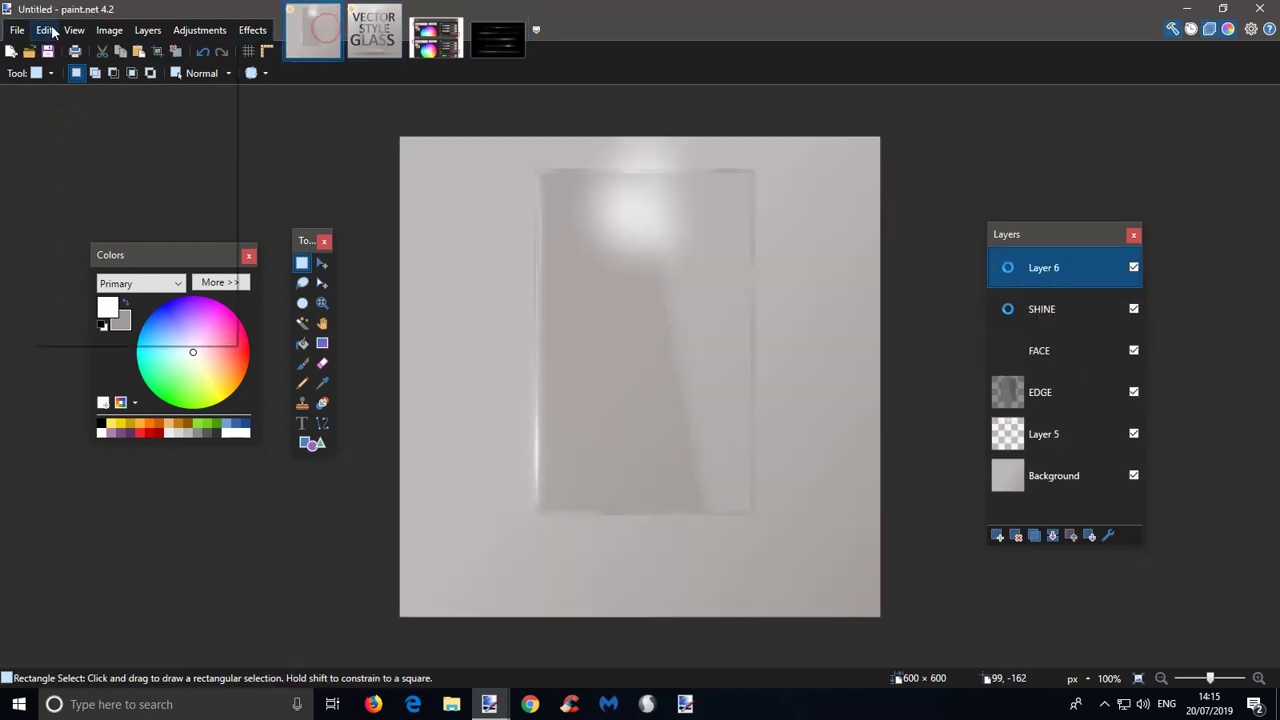
left_click(44, 30)
left_click(149, 173)
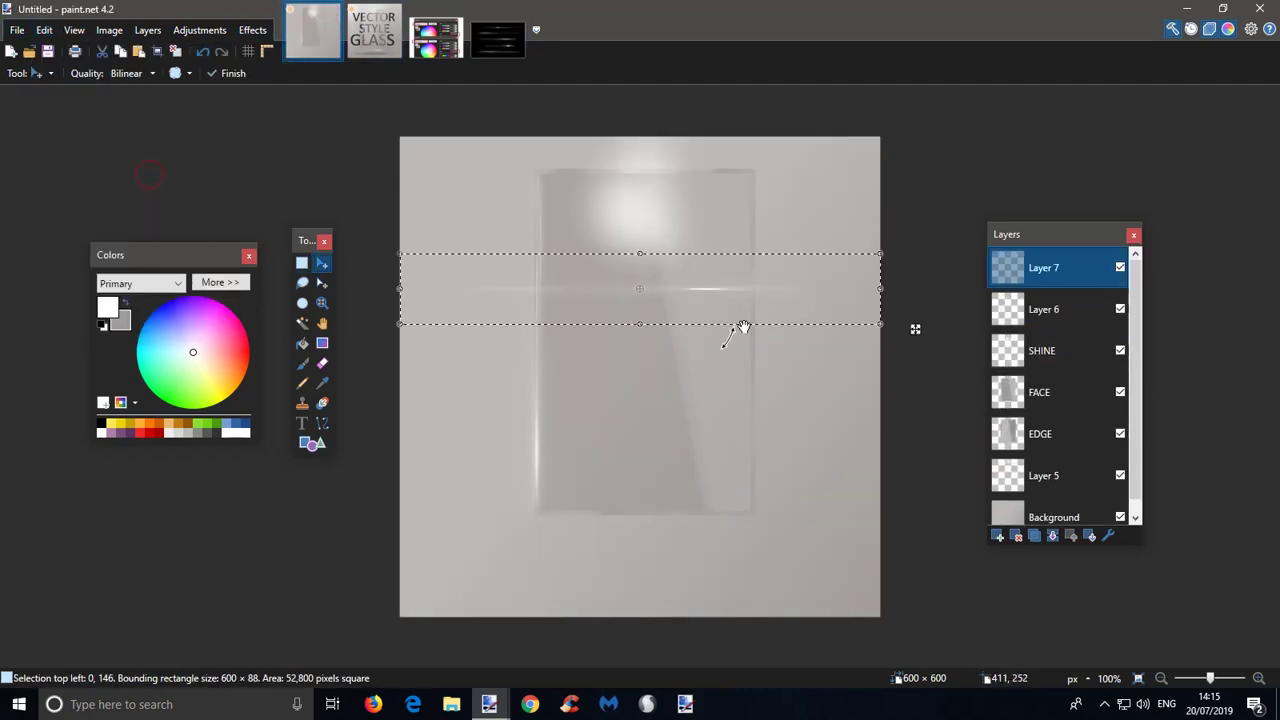
left_click_drag(762, 300, 640, 194)
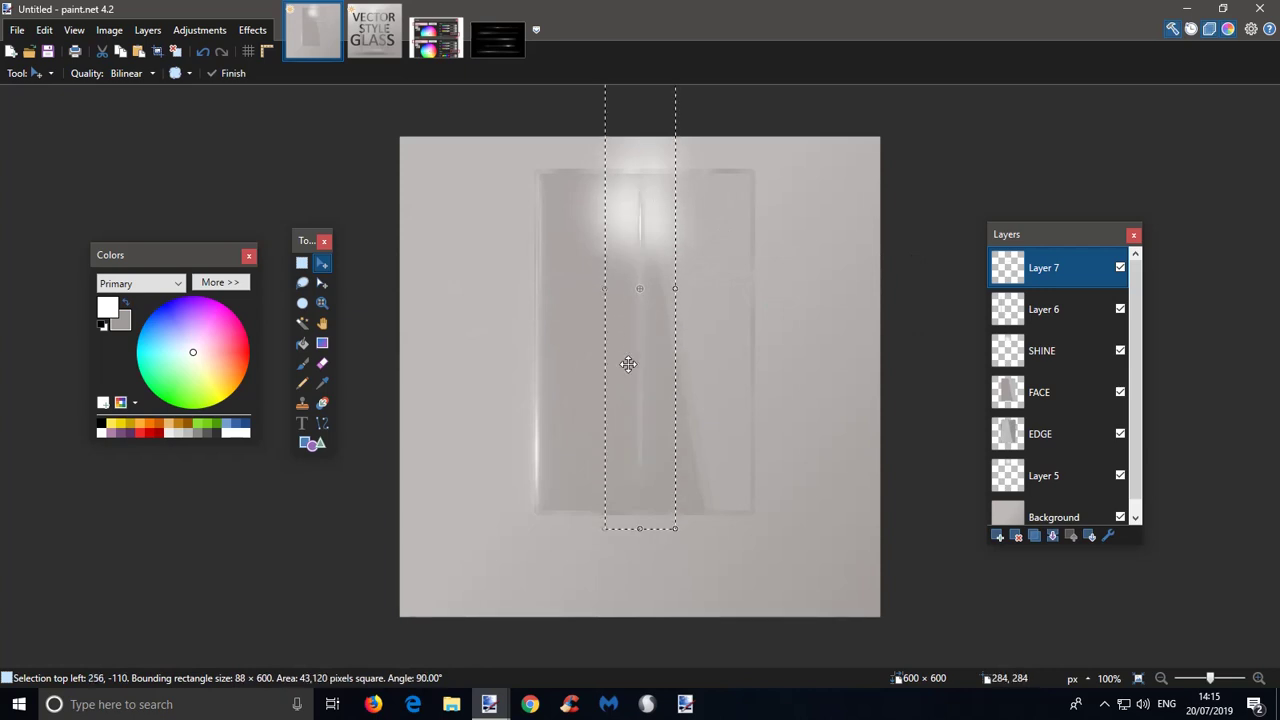
left_click_drag(626, 363, 753, 390)
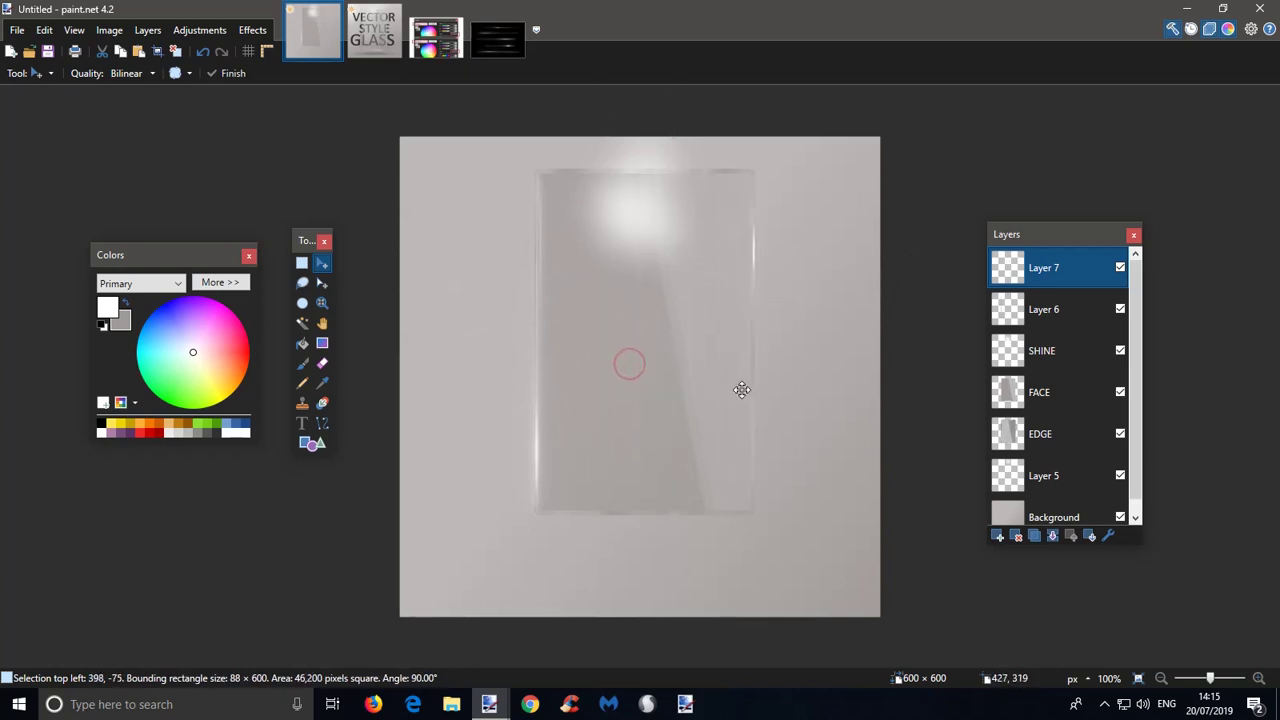
- Set the blend mode of the second flare's layer to Screen
double_click(1045, 274)
left_click(630, 360)
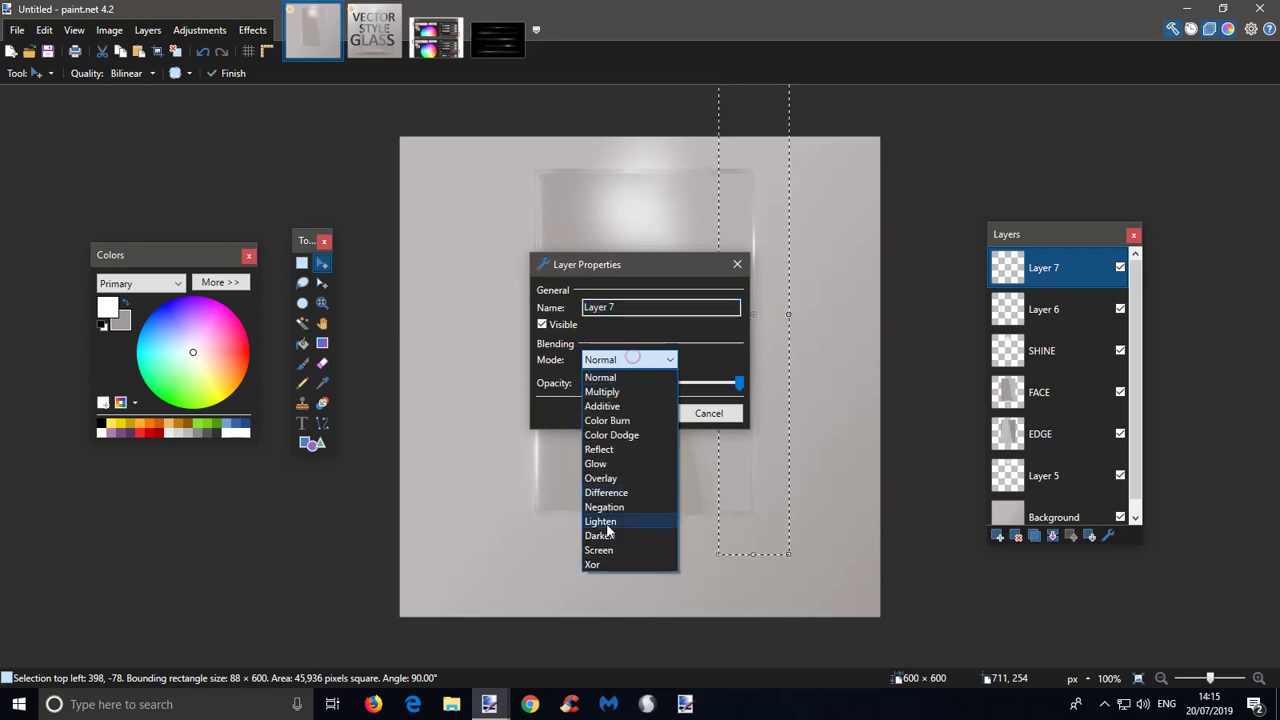
left_click(606, 551)
left_click_drag(665, 266, 933, 441)
left_click(905, 583)
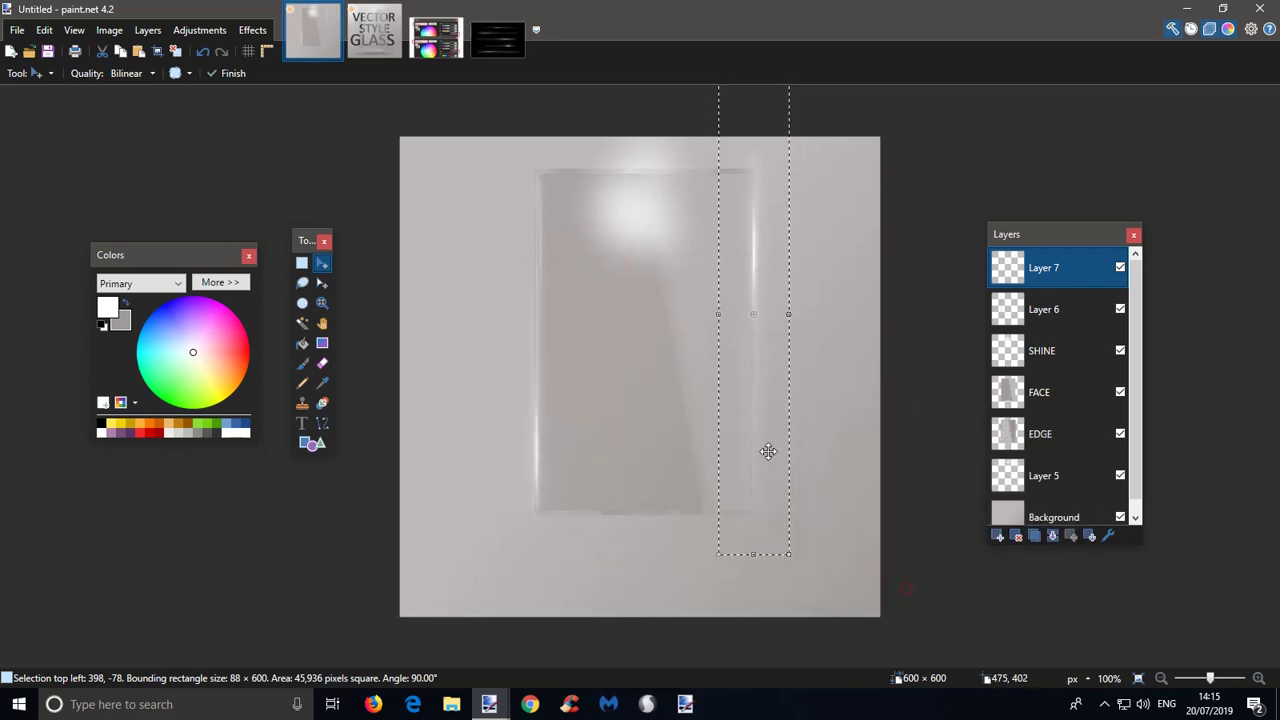
- Stretch the second flare to about 747 px tall along the pane's right edge and erase its ends beyond the pane
left_click_drag(748, 416, 745, 417)
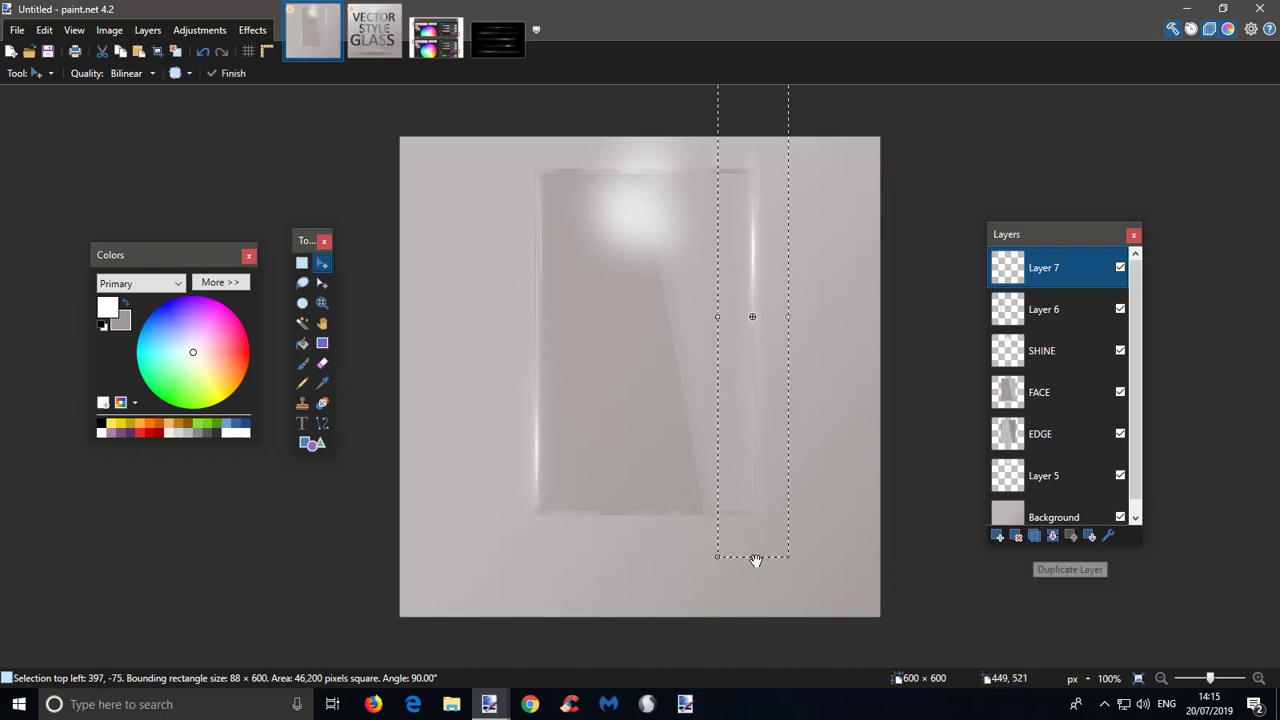
left_click_drag(755, 560, 755, 678)
left_click_drag(744, 461, 745, 438)
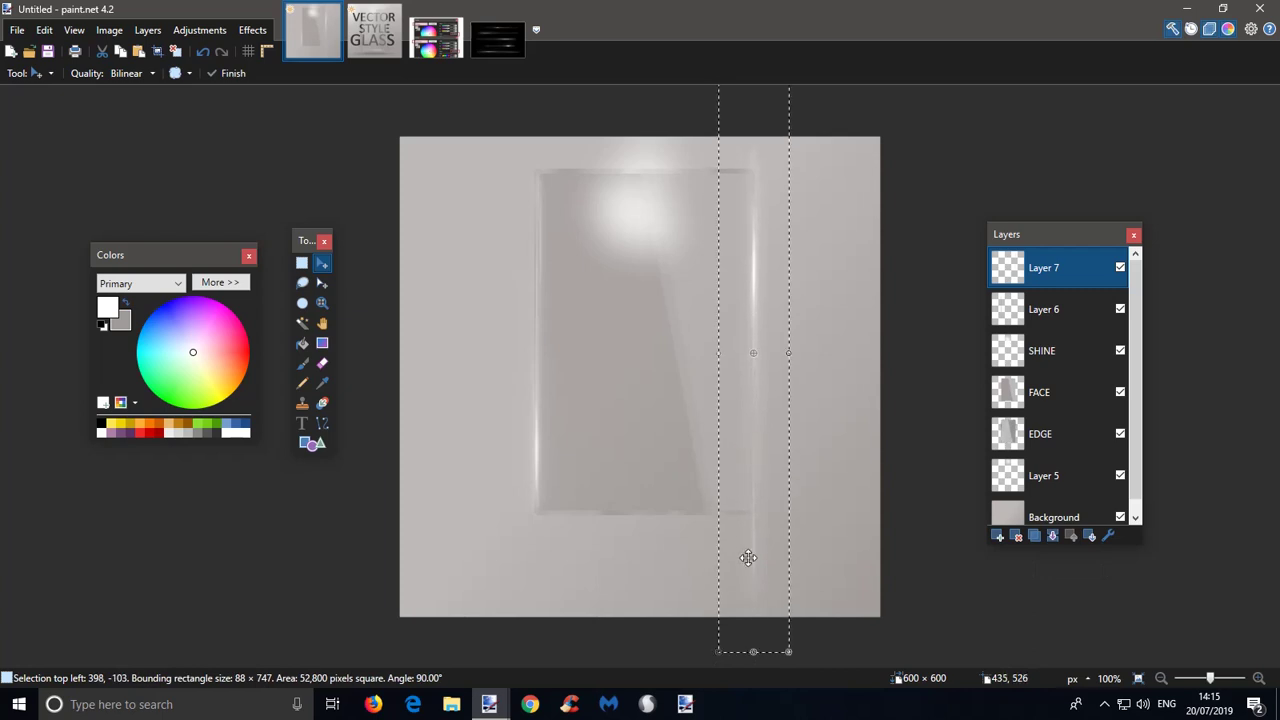
key("ctrl+d")
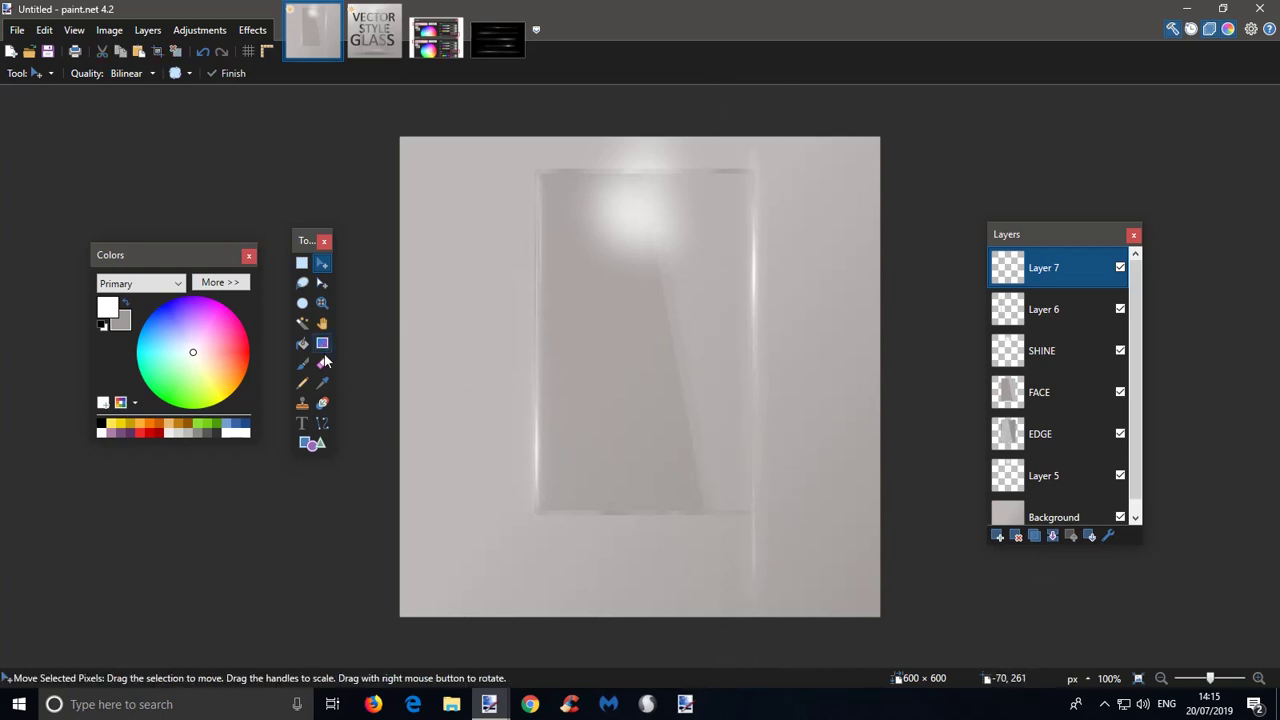
left_click(323, 364)
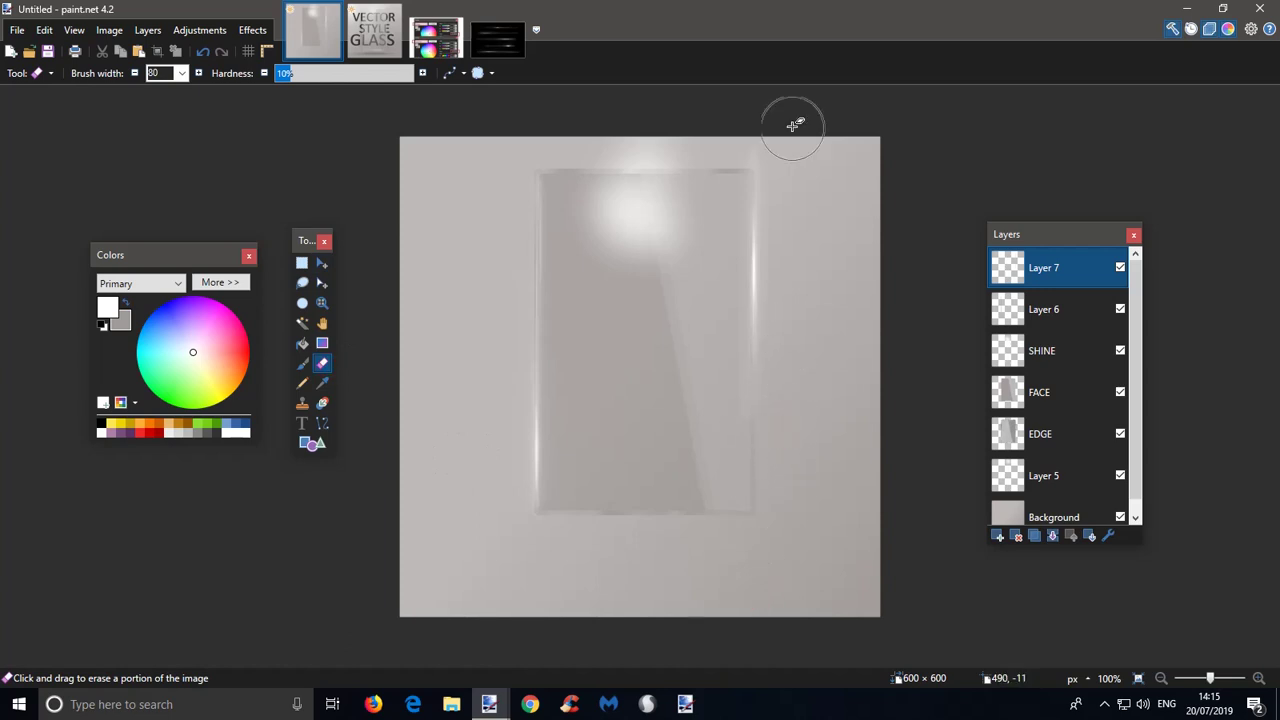
left_click(745, 132)
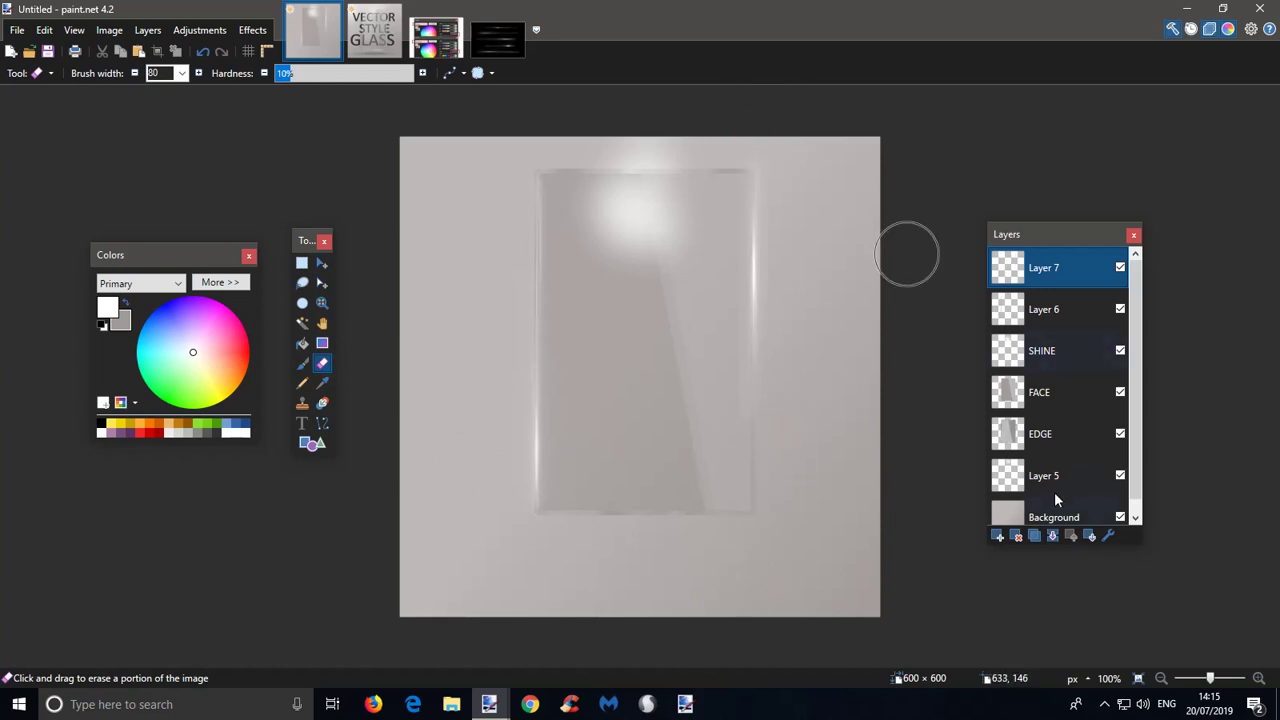
- Select the area outside the pane on the EDGE layer and clear the right-edge flare from that area on Layer 7
left_click(1024, 435)
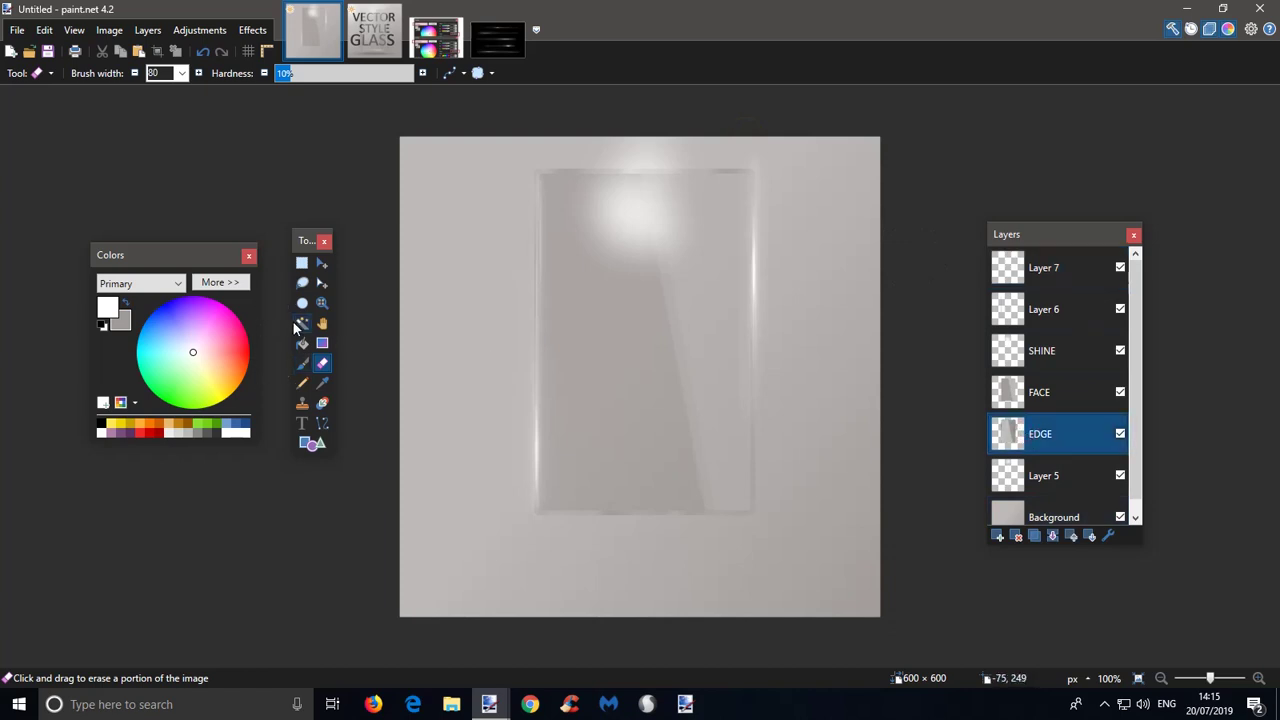
left_click(302, 324)
left_click(678, 587)
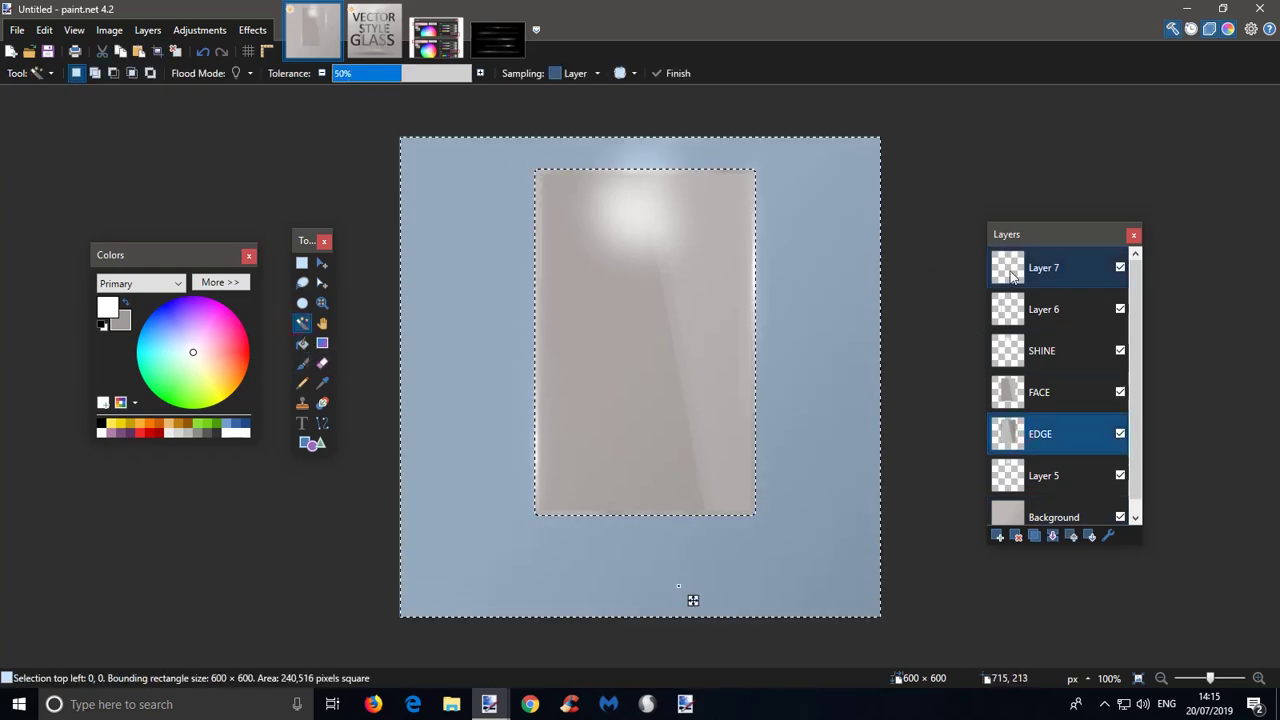
left_click(1012, 275)
key("ctrl+d")
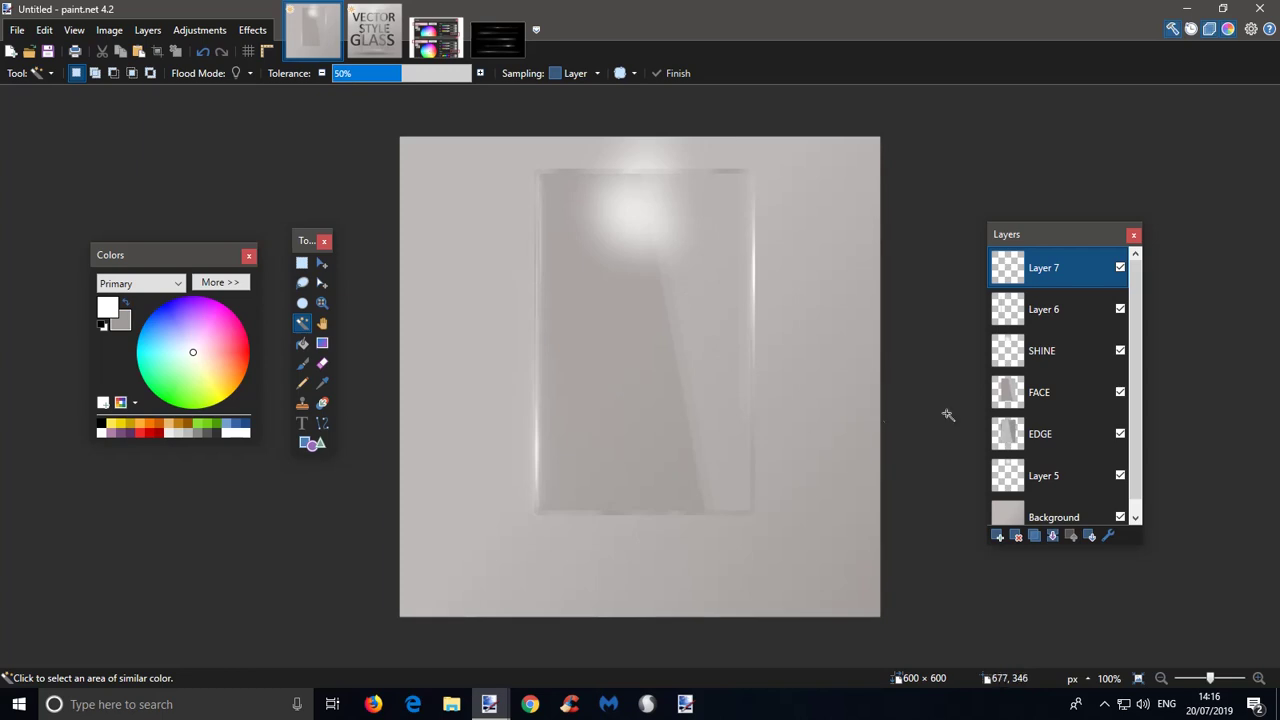
- Copy the selected flare from layer 3 of tut lens flares 2.pdn
left_click(510, 55)
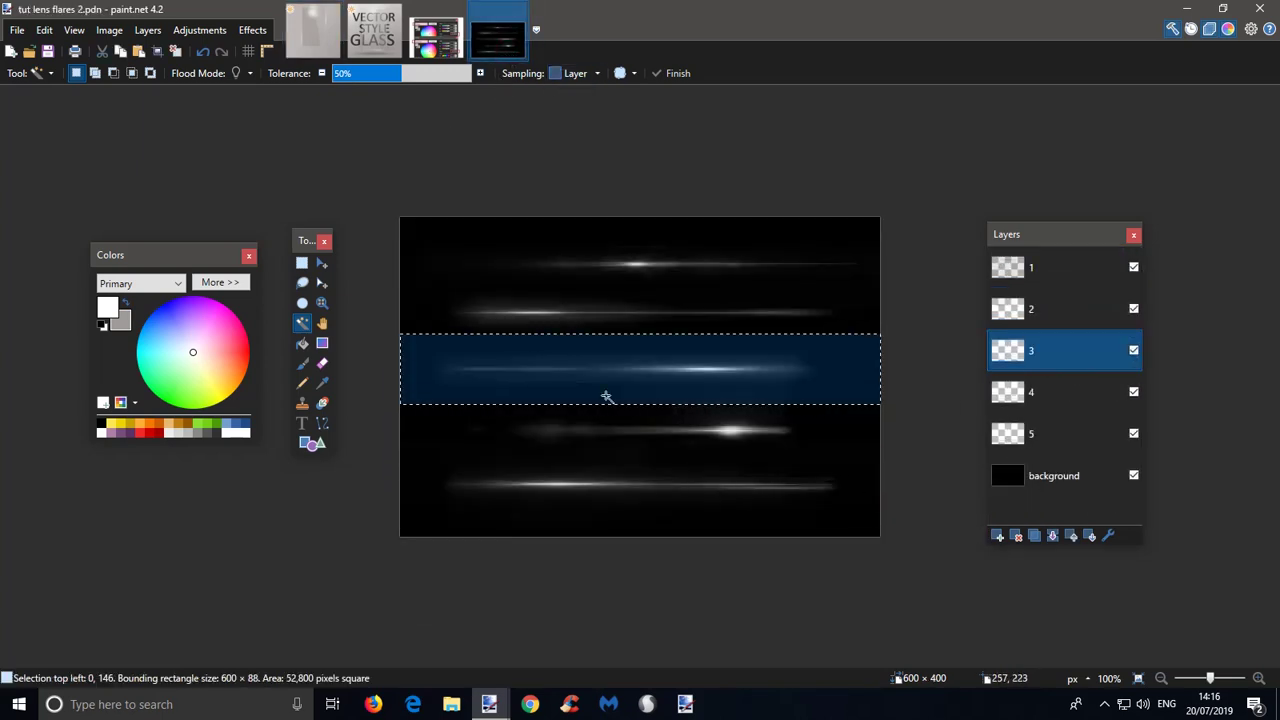
left_click(44, 30)
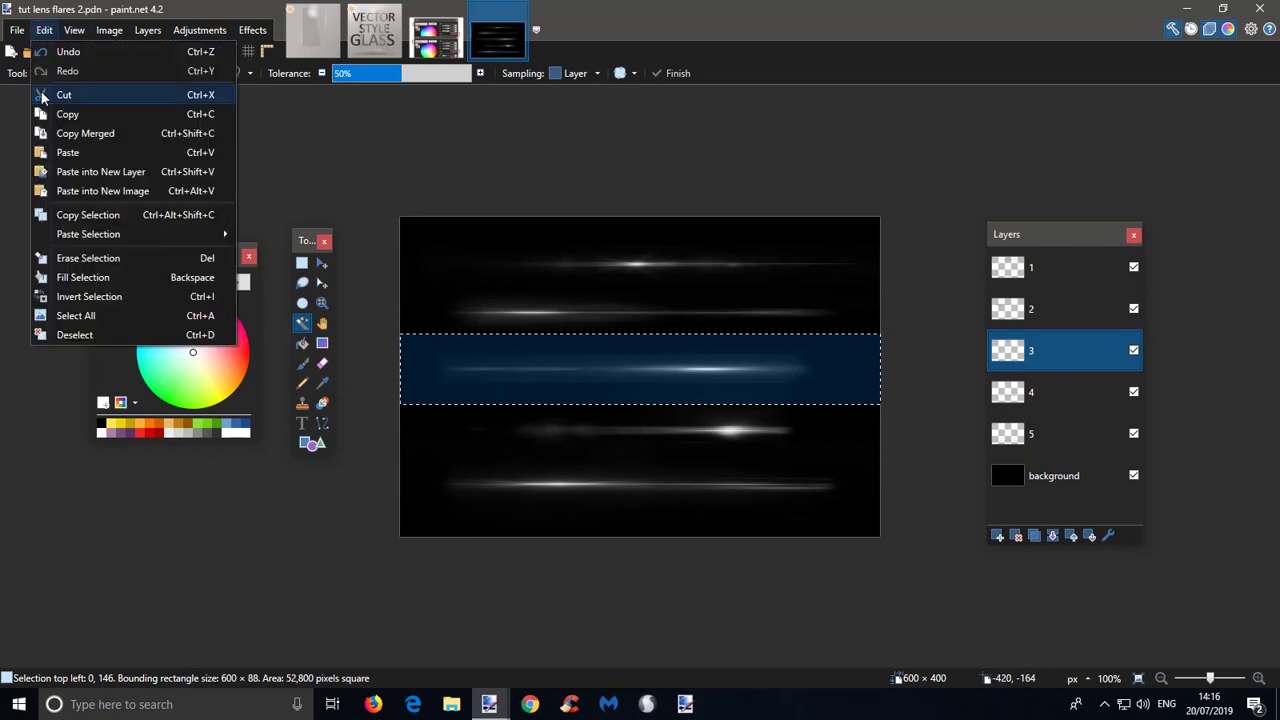
left_click(67, 114)
- Paste the flare into a new top layer of the glass image and place it horizontally along the pane's top edge
left_click(305, 45)
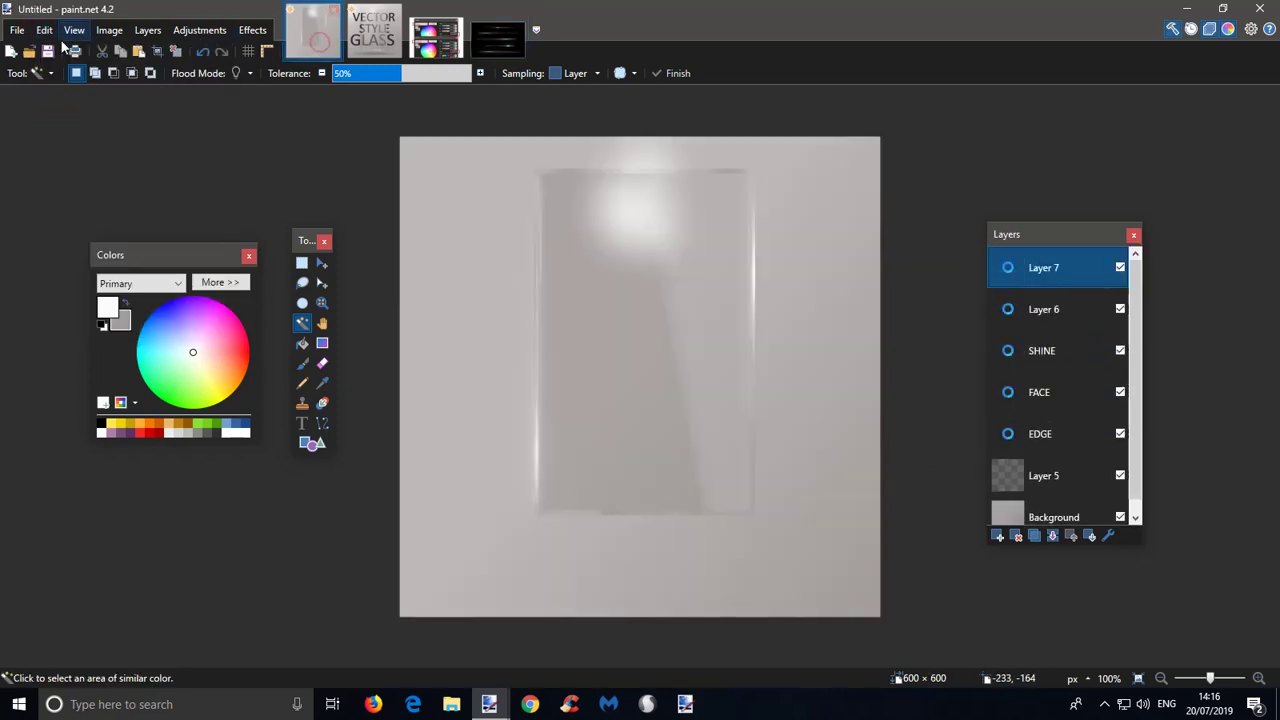
left_click(44, 30)
left_click(77, 170)
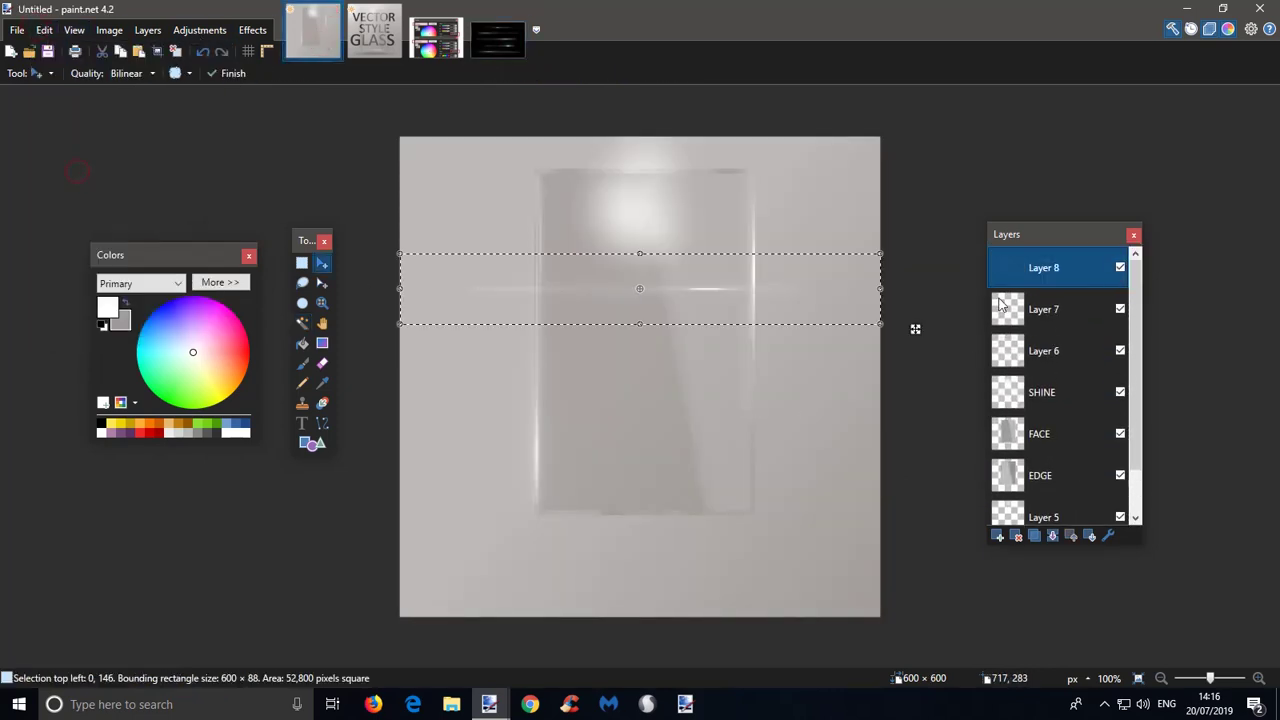
left_click_drag(709, 298, 671, 180)
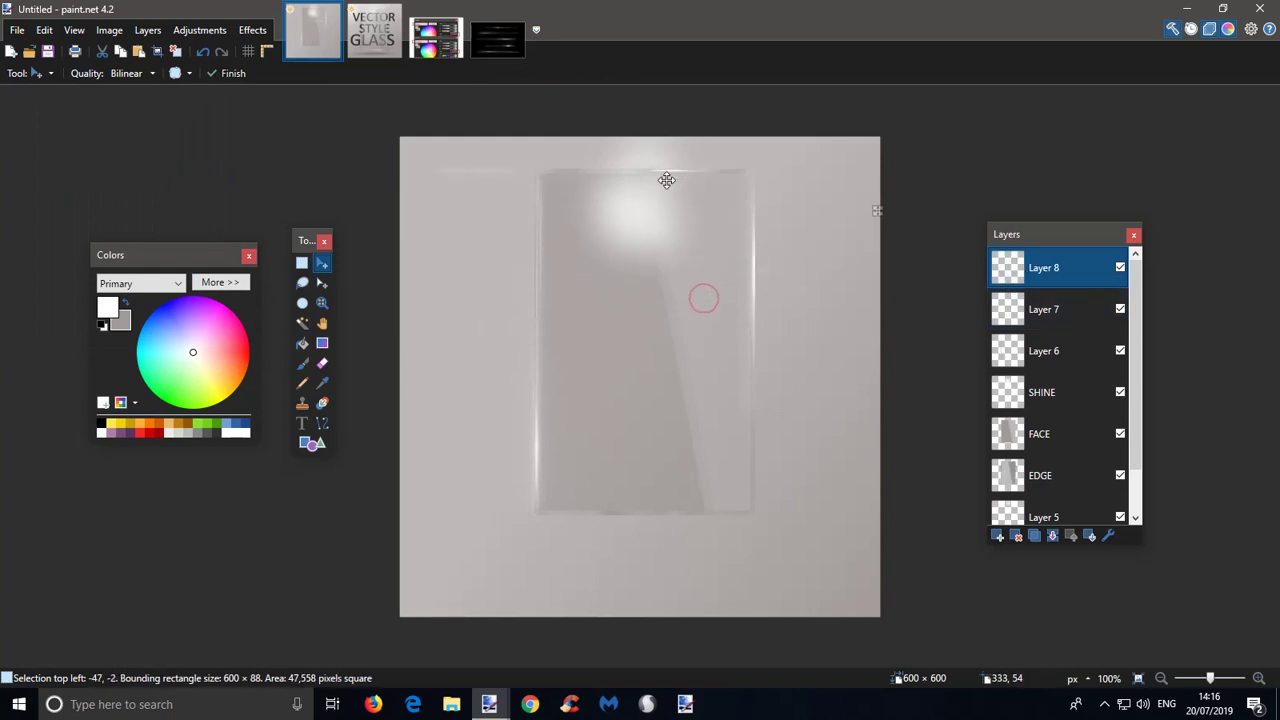
left_click_drag(733, 215, 748, 185)
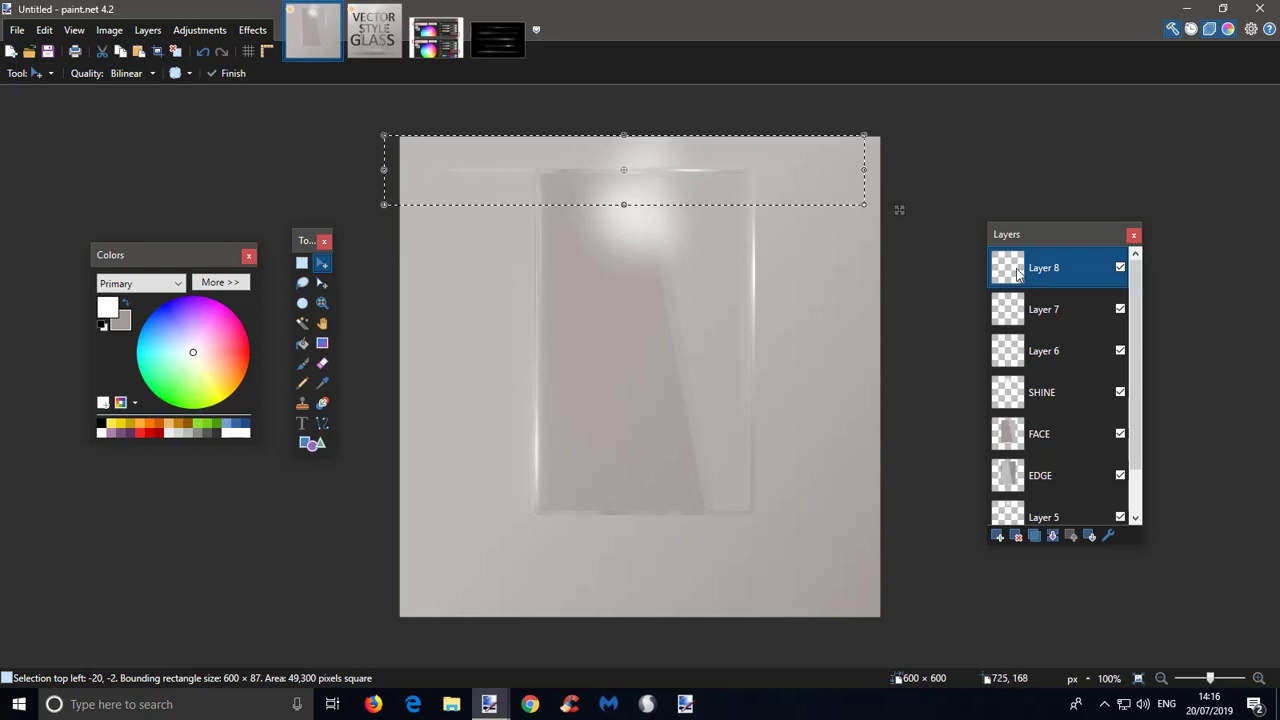
- Set the blend mode of the top-edge flare's layer to Screen and deselect
left_click(640, 359)
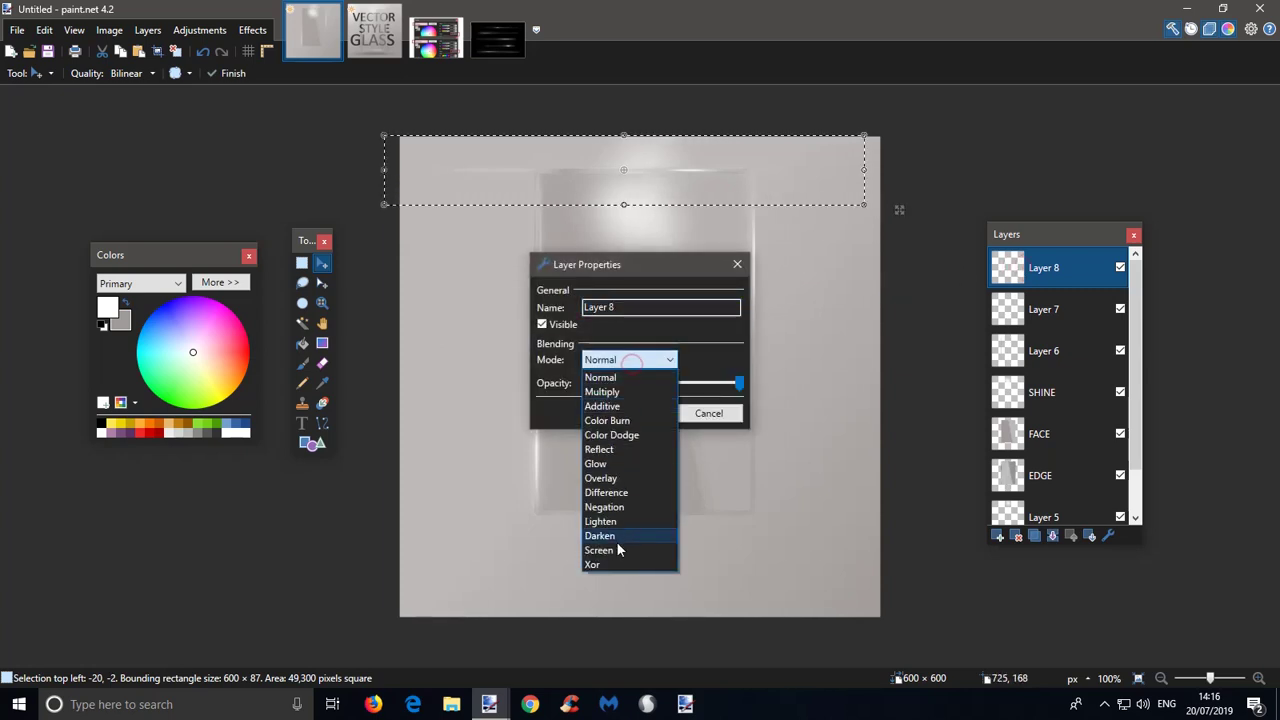
left_click(612, 541)
left_click(650, 418)
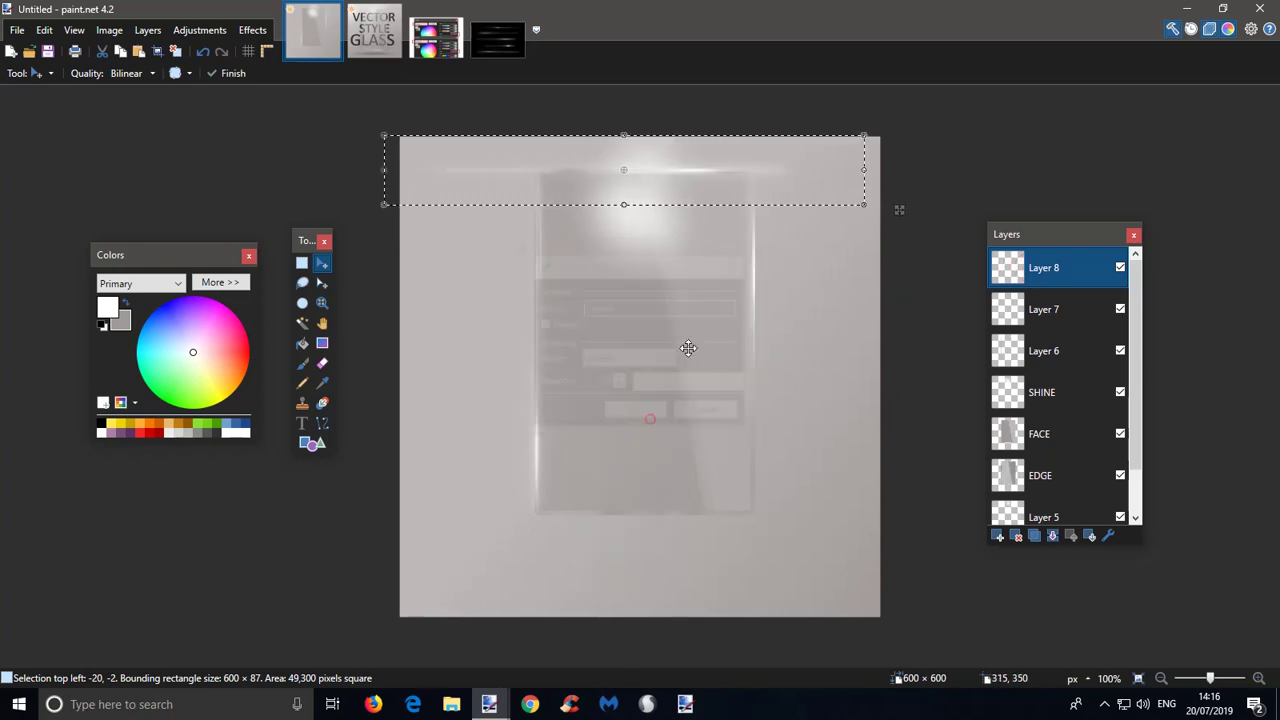
key("ctrl+d")
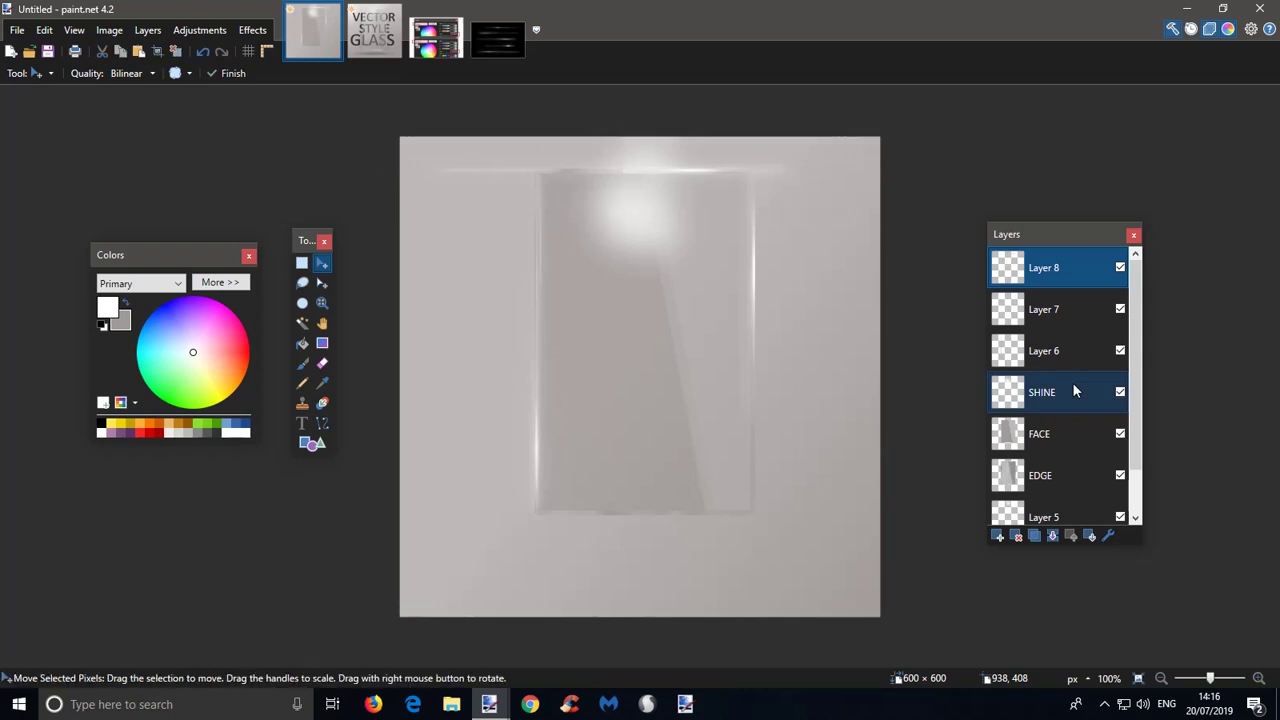
- Select the area outside the pane on the EDGE layer and clear the top-edge flare from that area on Layer 8
left_click(321, 366)
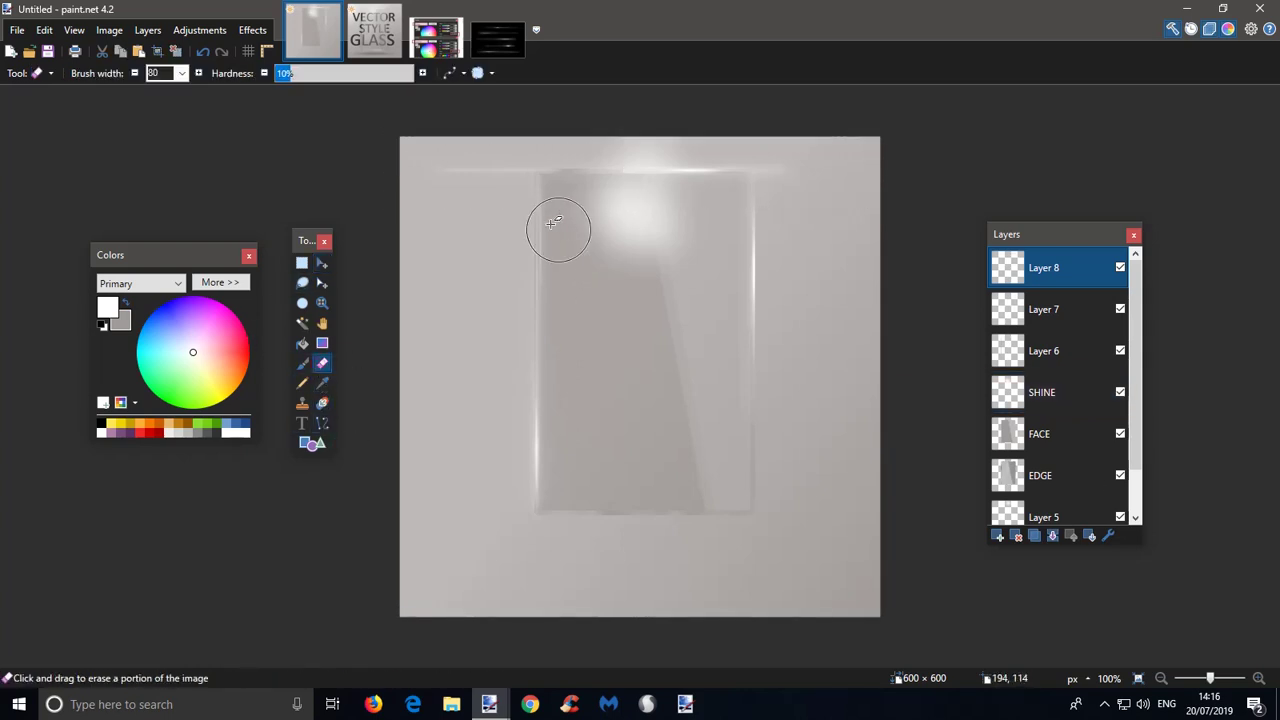
left_click(1214, 680)
scroll(851, 503, "up", 2)
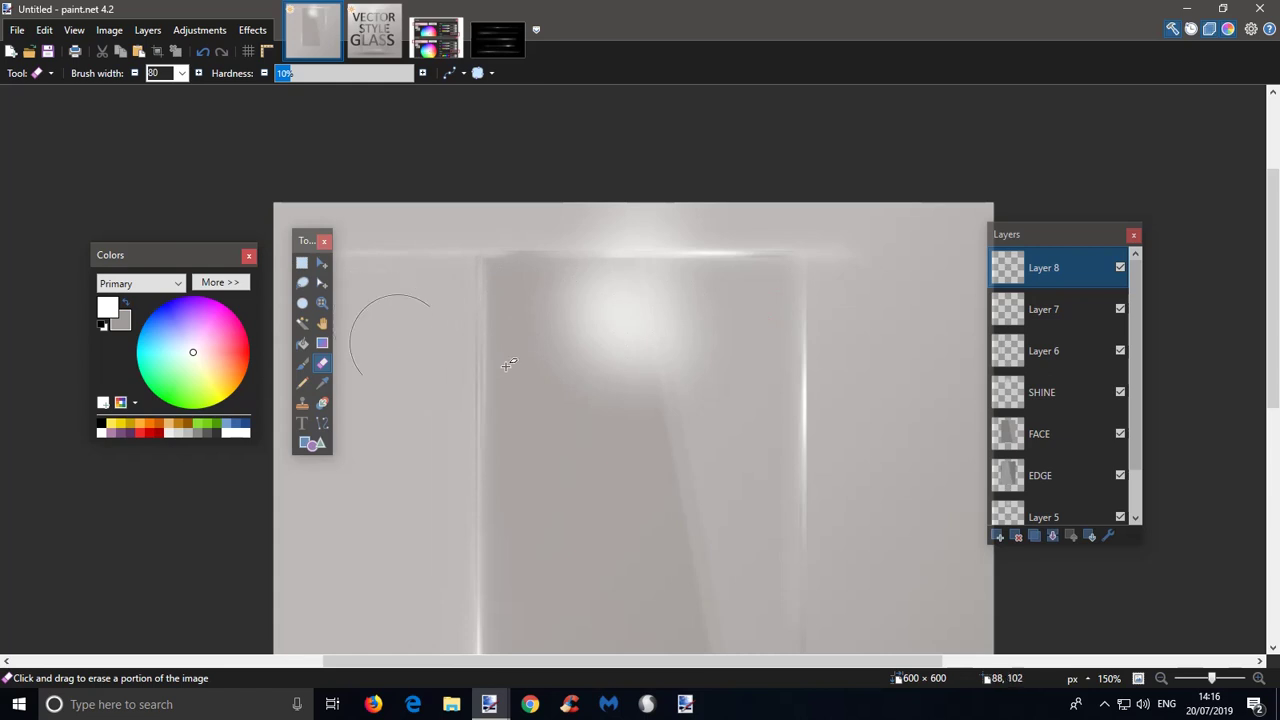
scroll(1132, 319, "down", 2)
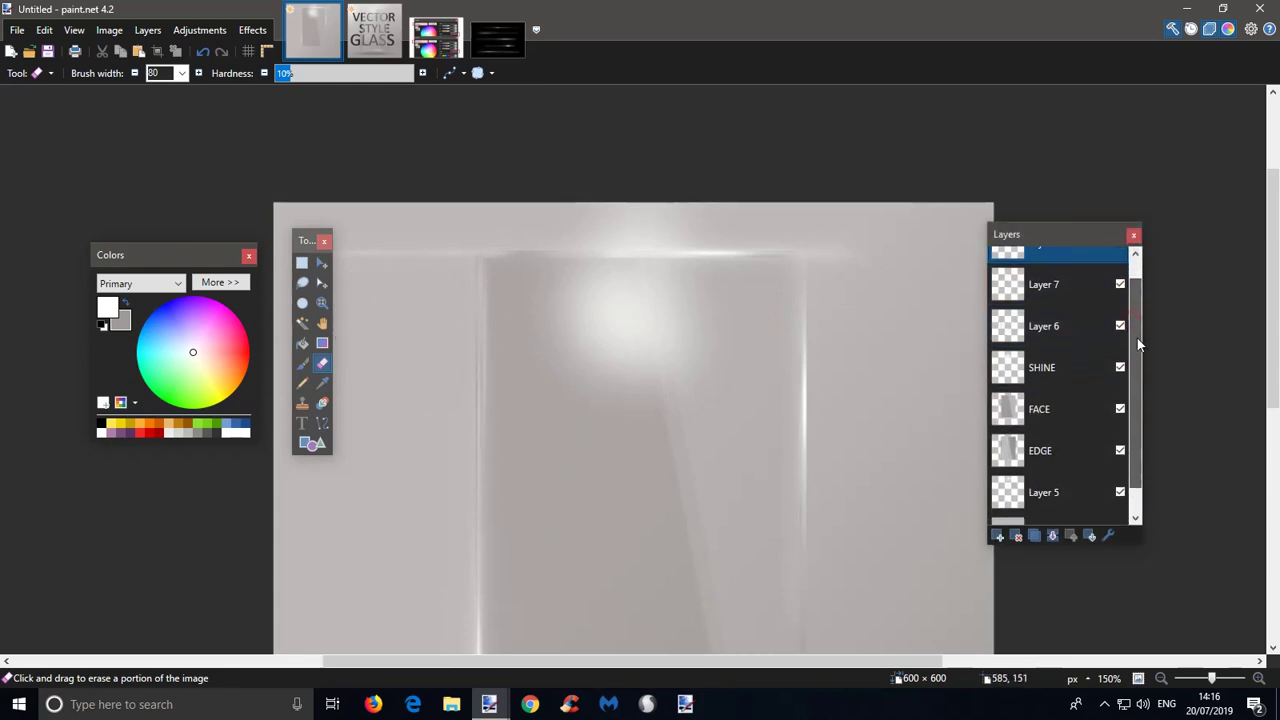
left_click(1040, 427)
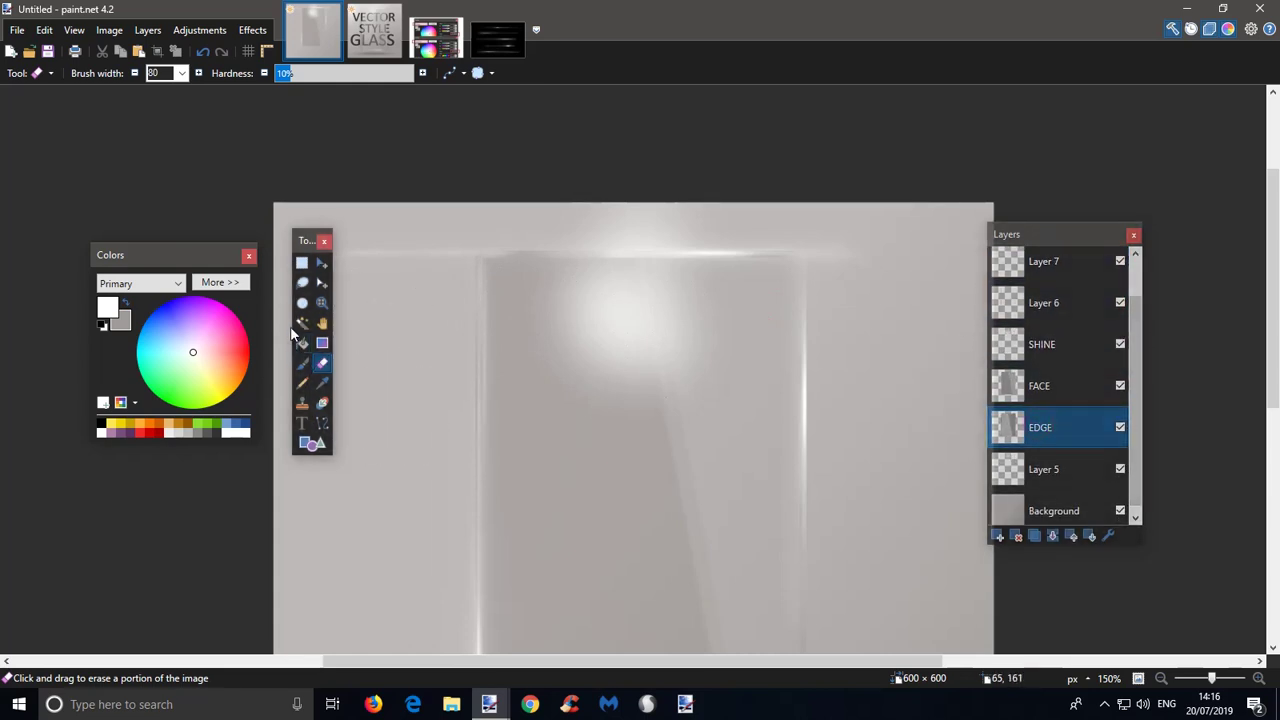
left_click(302, 323)
left_click(390, 425)
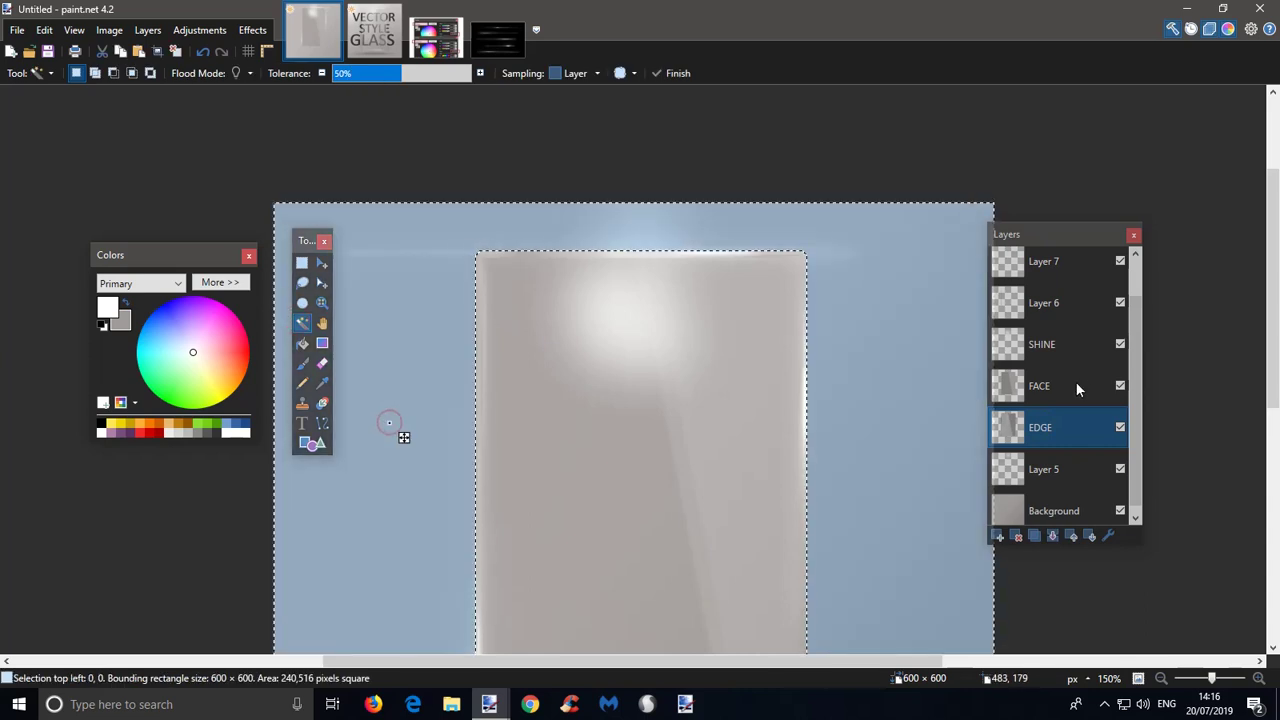
scroll(1140, 371, "up", 2)
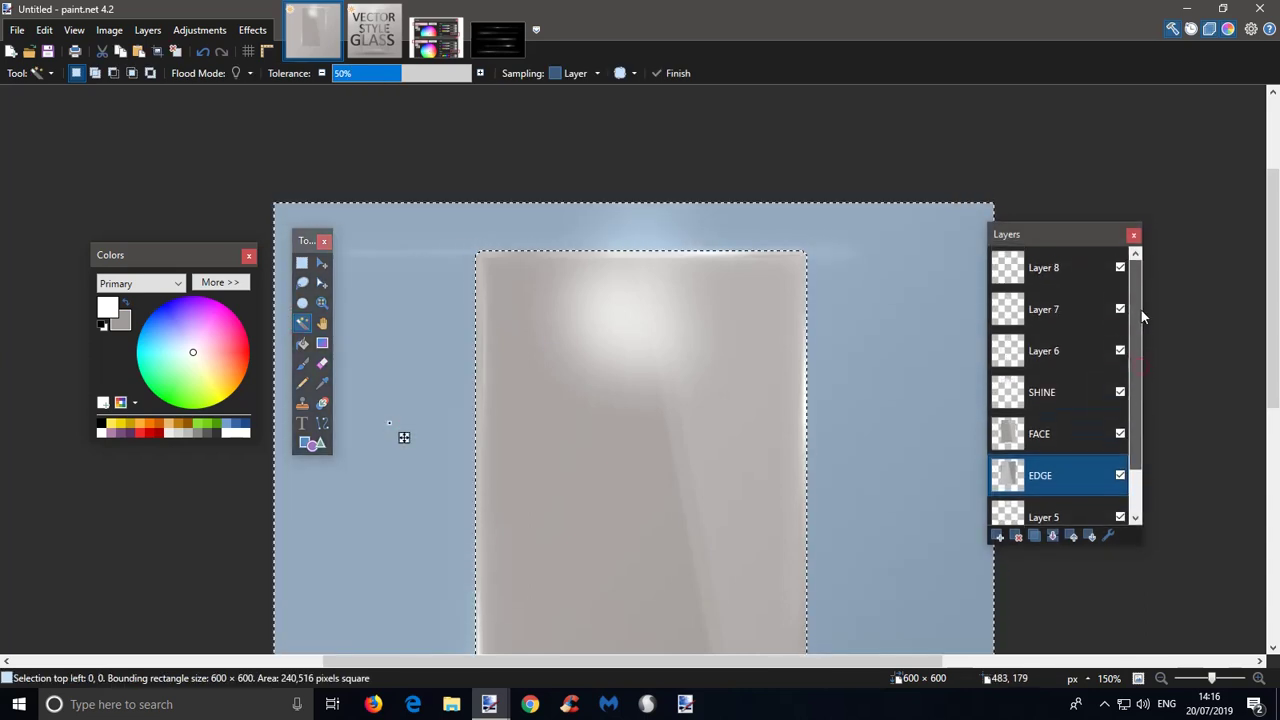
left_click(1086, 277)
key("ctrl+d")
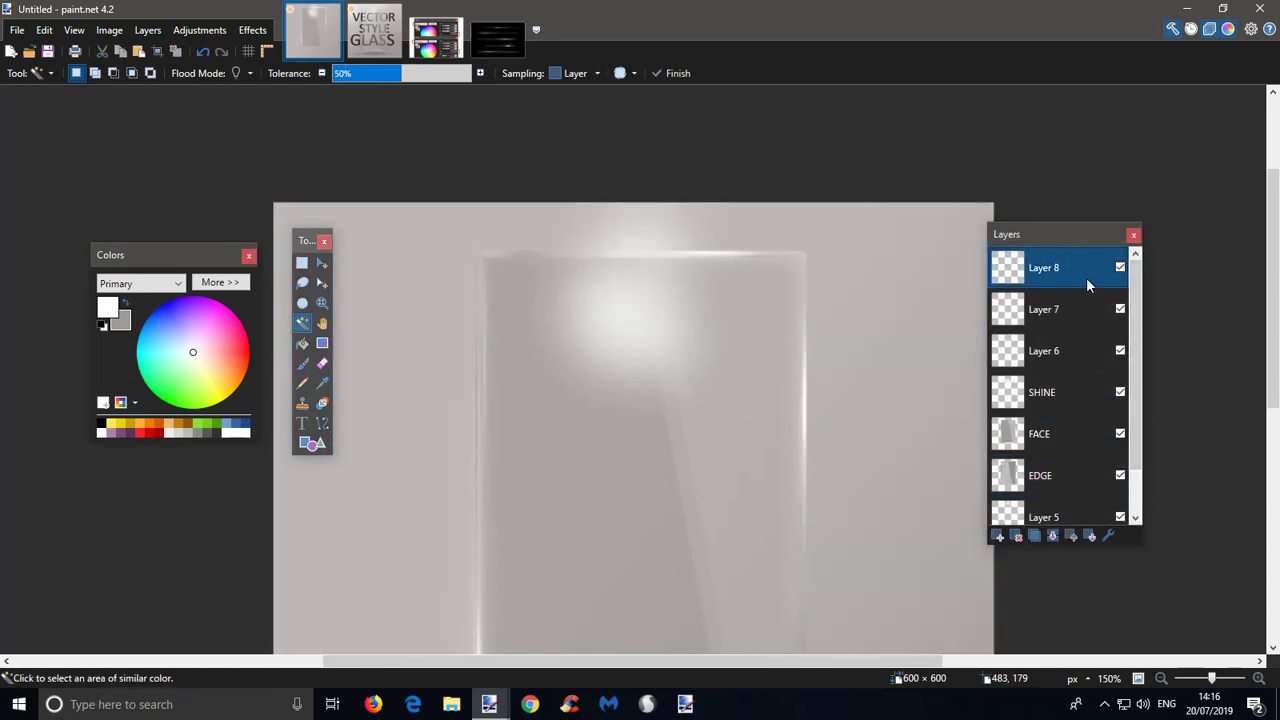
left_click(1137, 680)
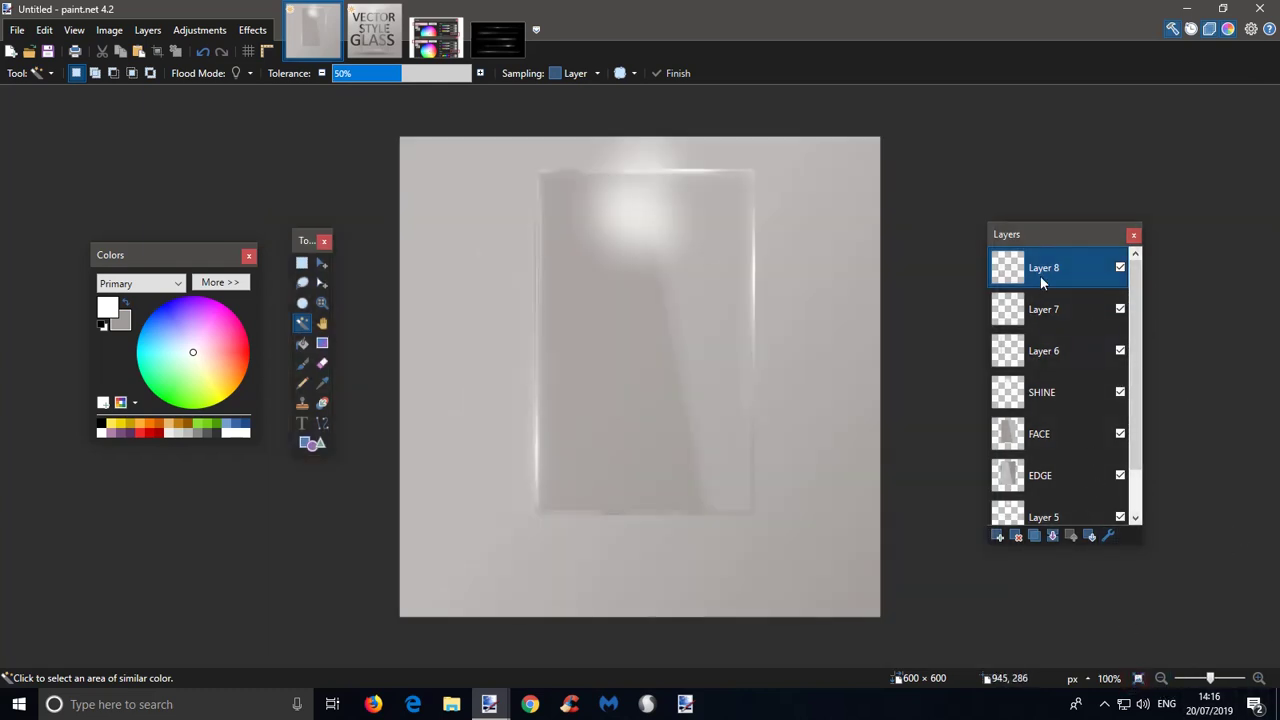
- Merge the flare layers 8 and 7 down into Layer 6 and add a new empty layer above it
left_click(1054, 537)
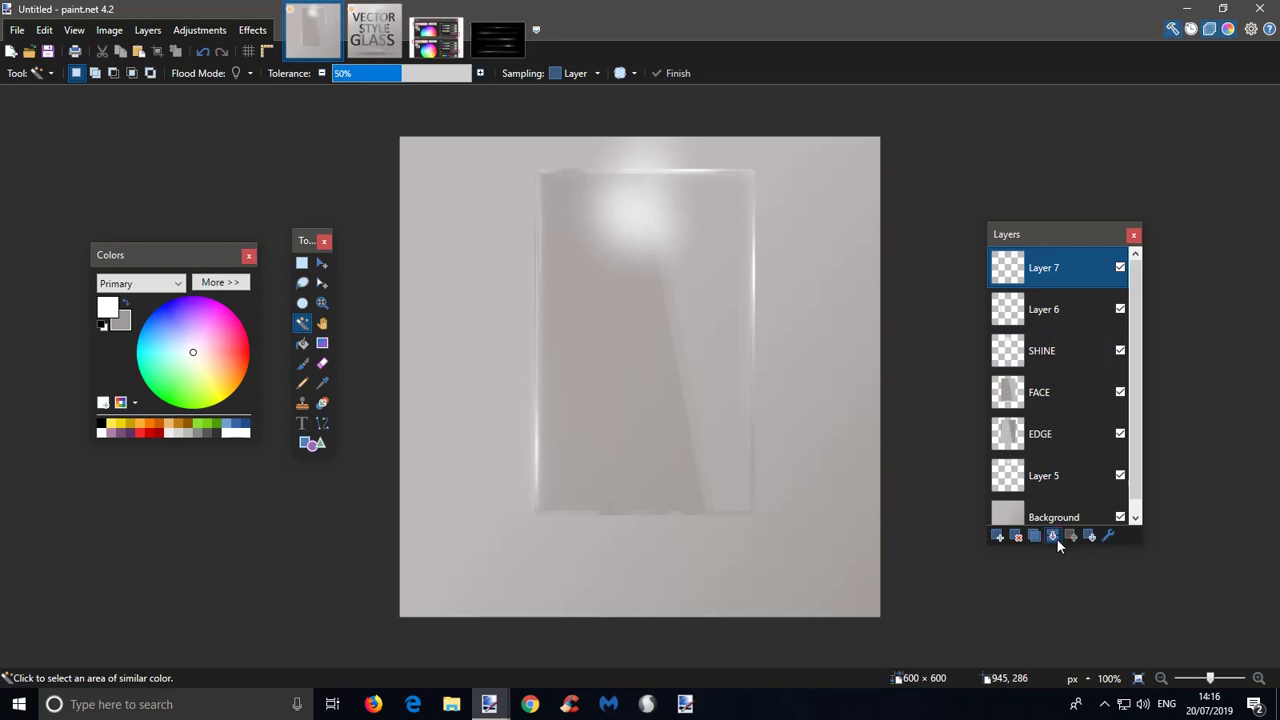
left_click(1054, 537)
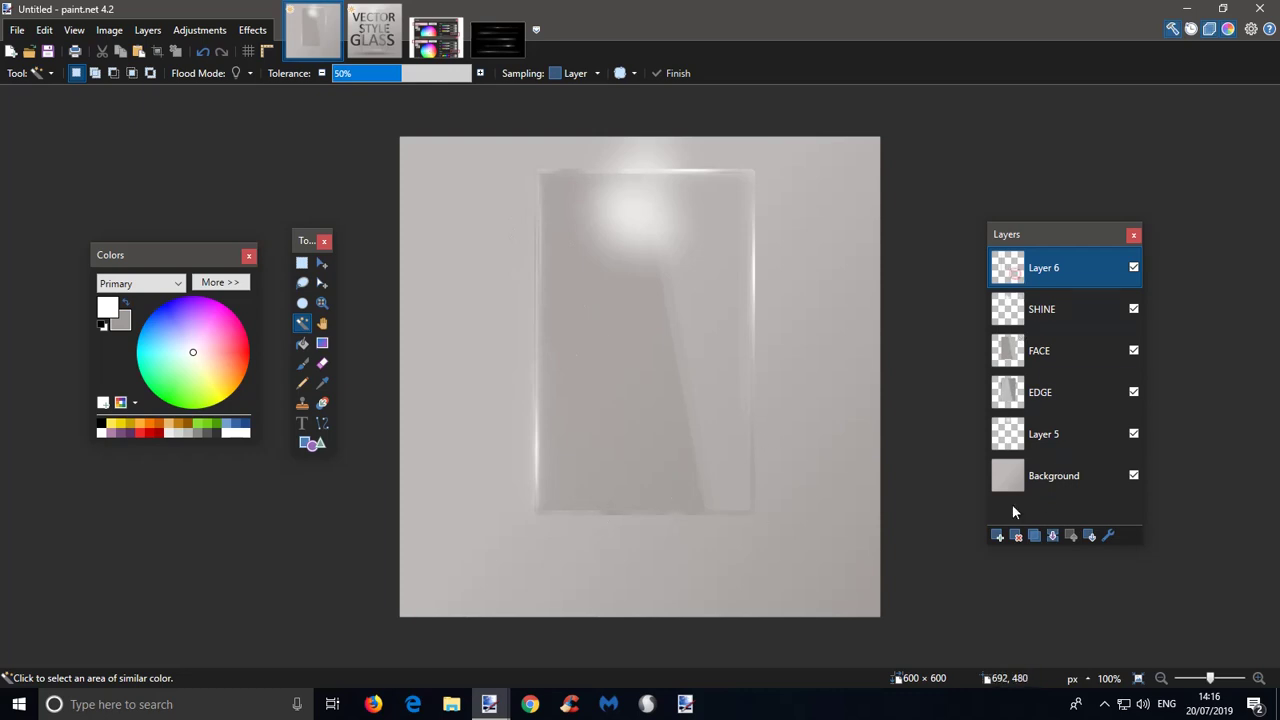
left_click(998, 537)
- Select the topmost flare in tut lens flares 2.pdn with a rectangle about 598 × 81 px and copy it from layer 1
left_click(478, 47)
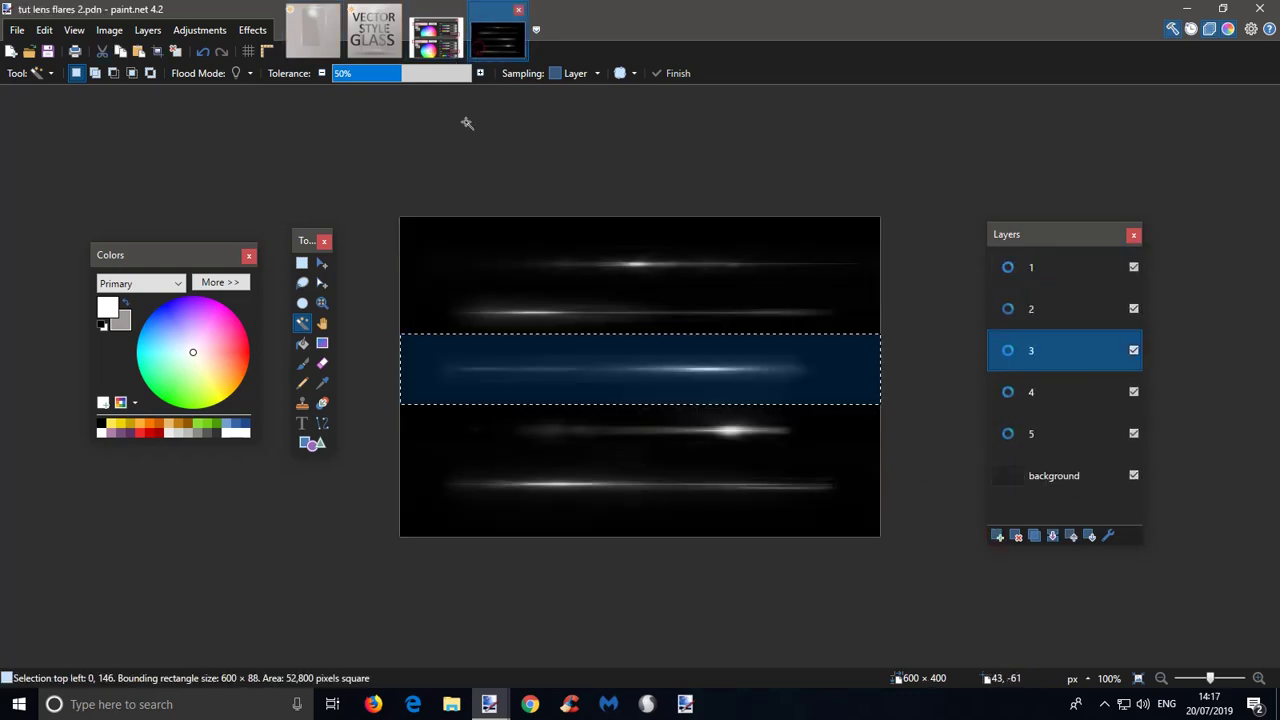
key("s")
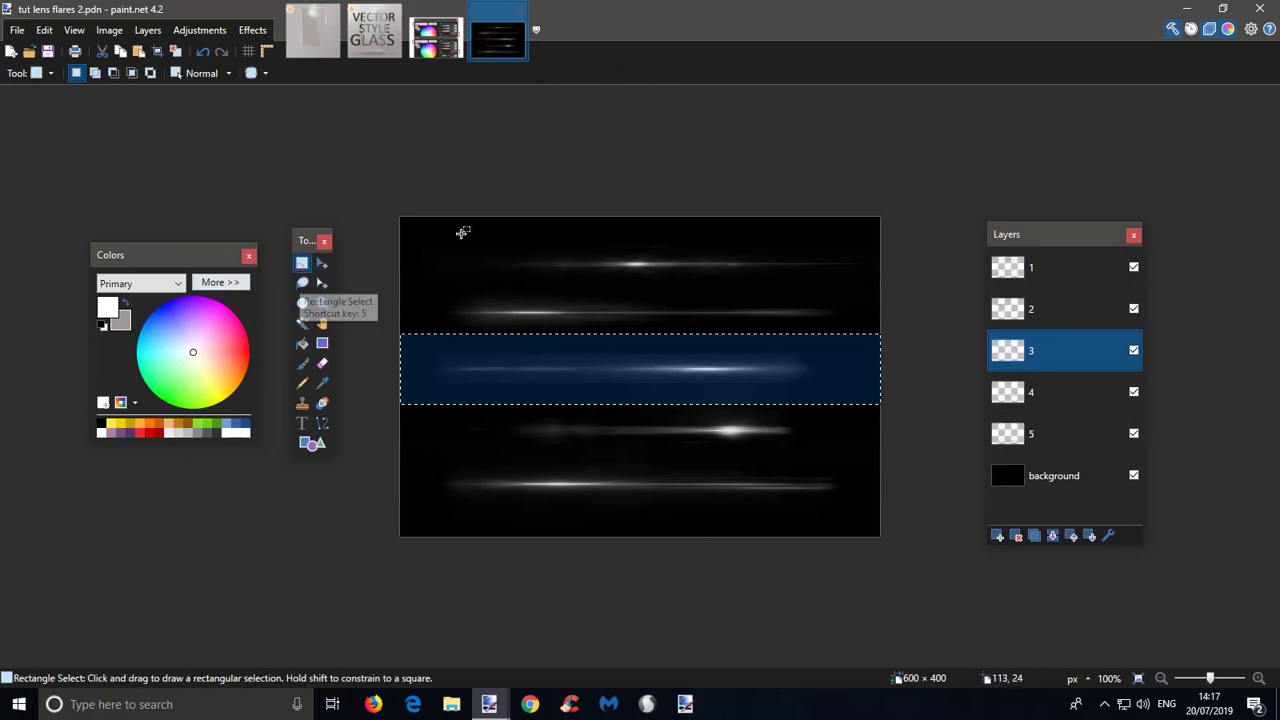
key("ctrl+d")
left_click_drag(398, 224, 890, 294)
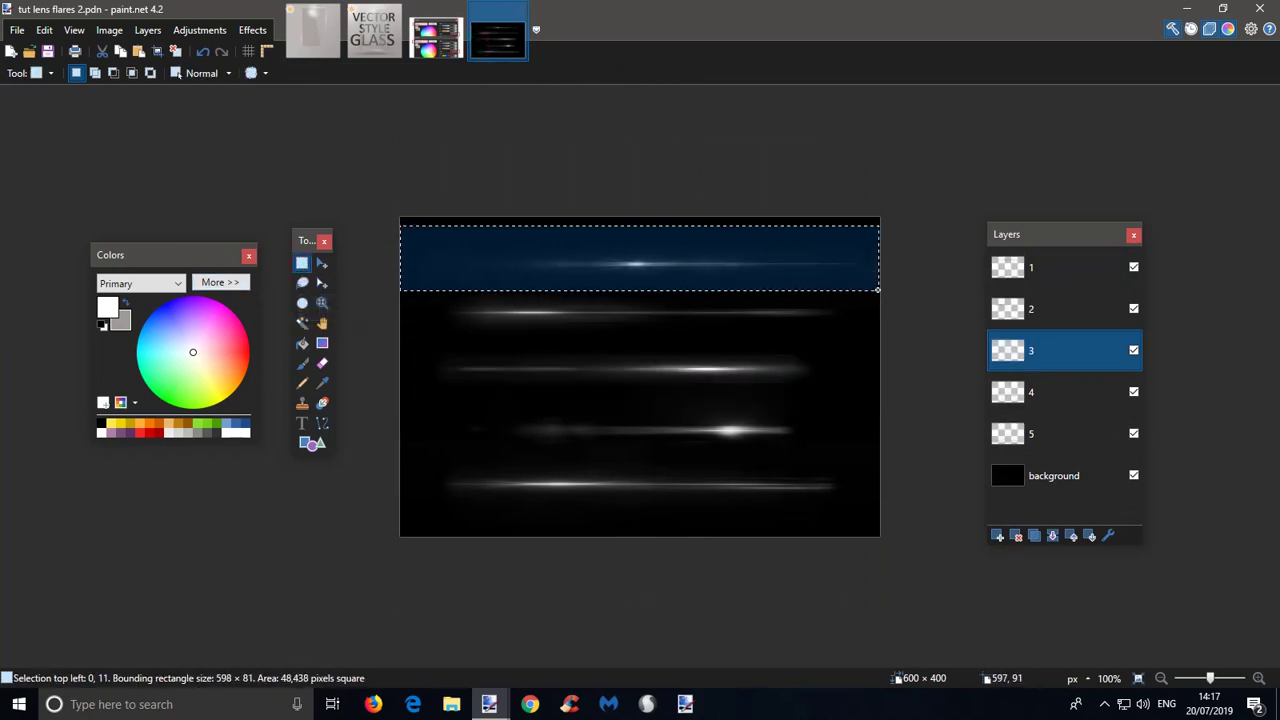
left_click(1040, 276)
left_click(44, 30)
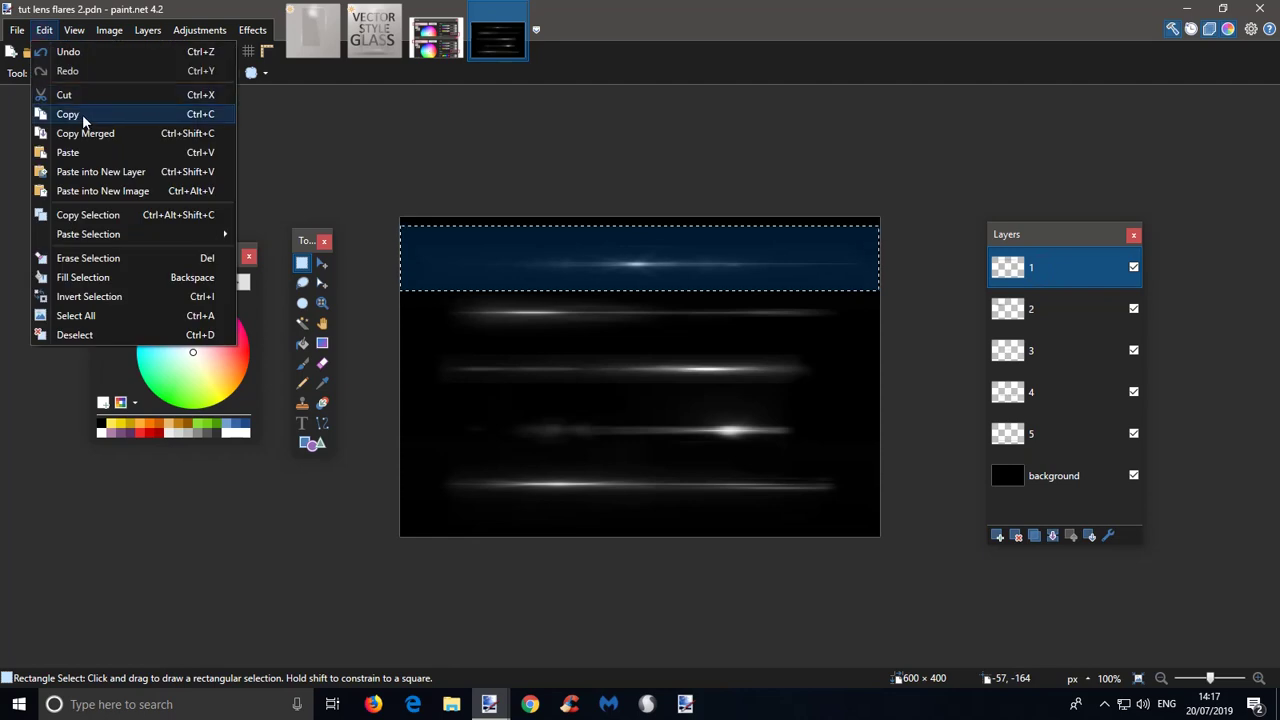
left_click(84, 114)
- Paste the copied flare into a new layer of the glass image
left_click(333, 45)
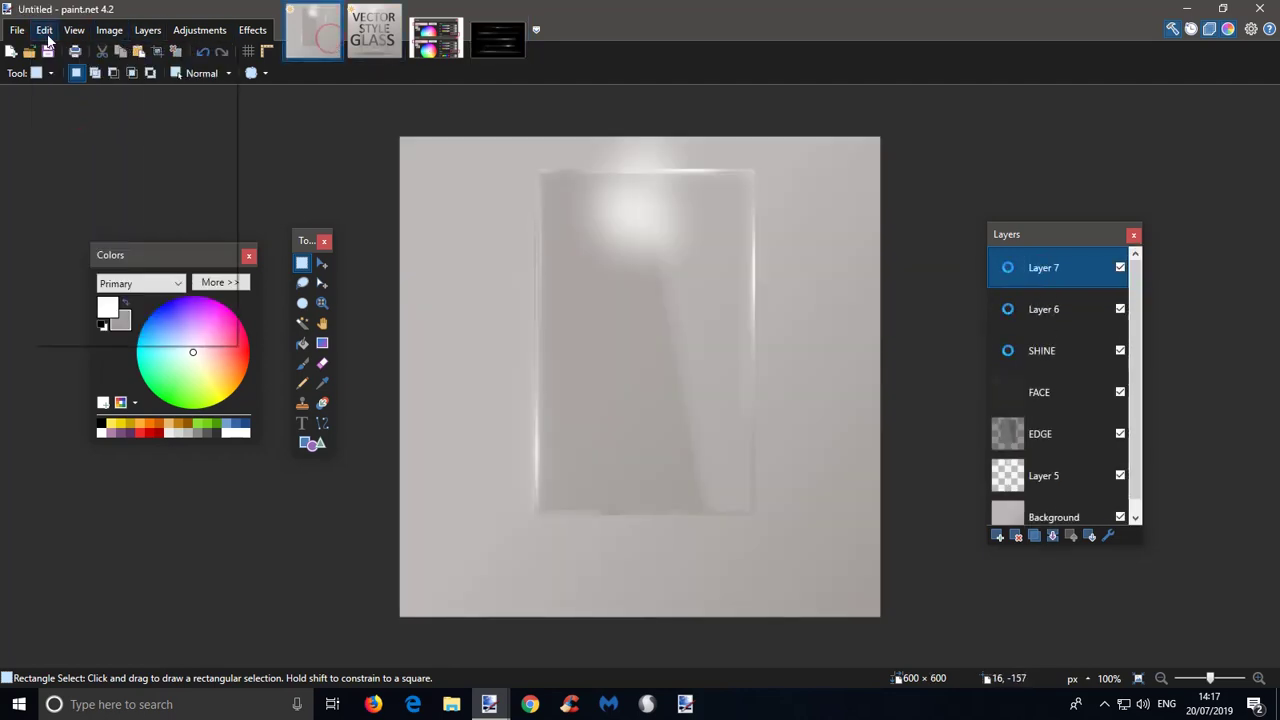
left_click(44, 30)
left_click(90, 171)
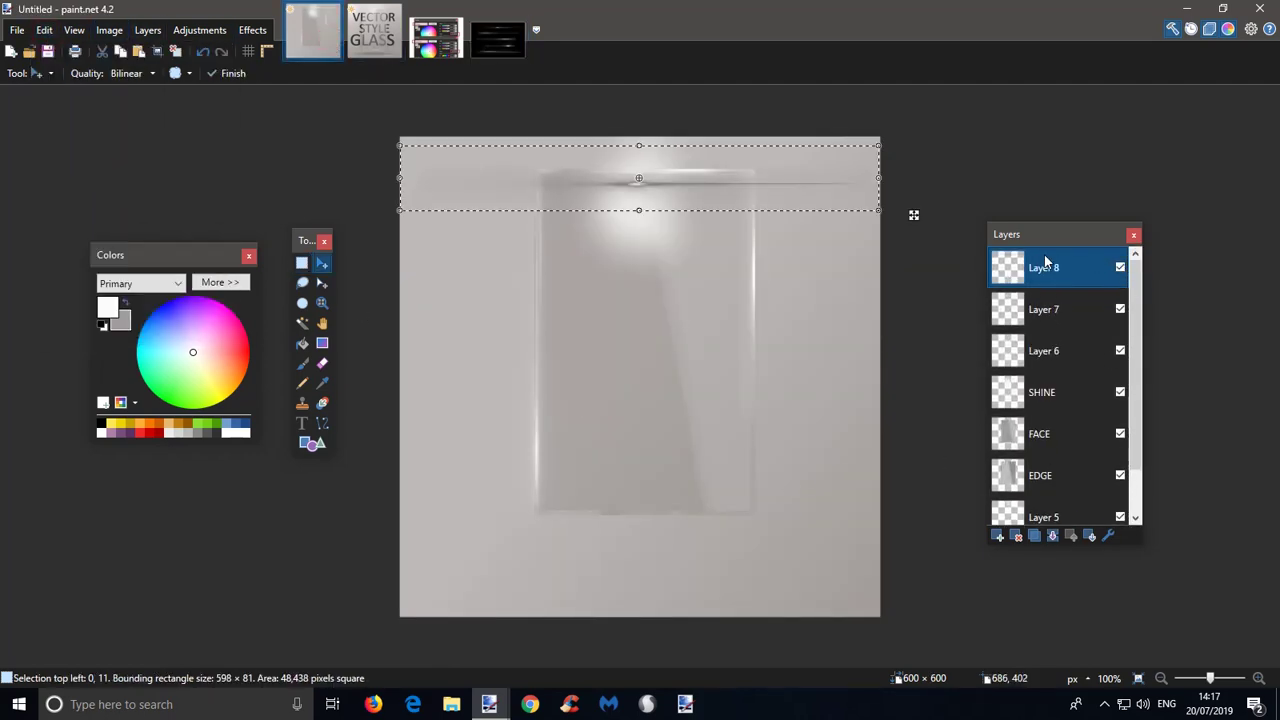
- Set the pasted flare's layer to the Screen blend mode and move the flare onto the pane's bottom edge
key("F4")
left_click(628, 360)
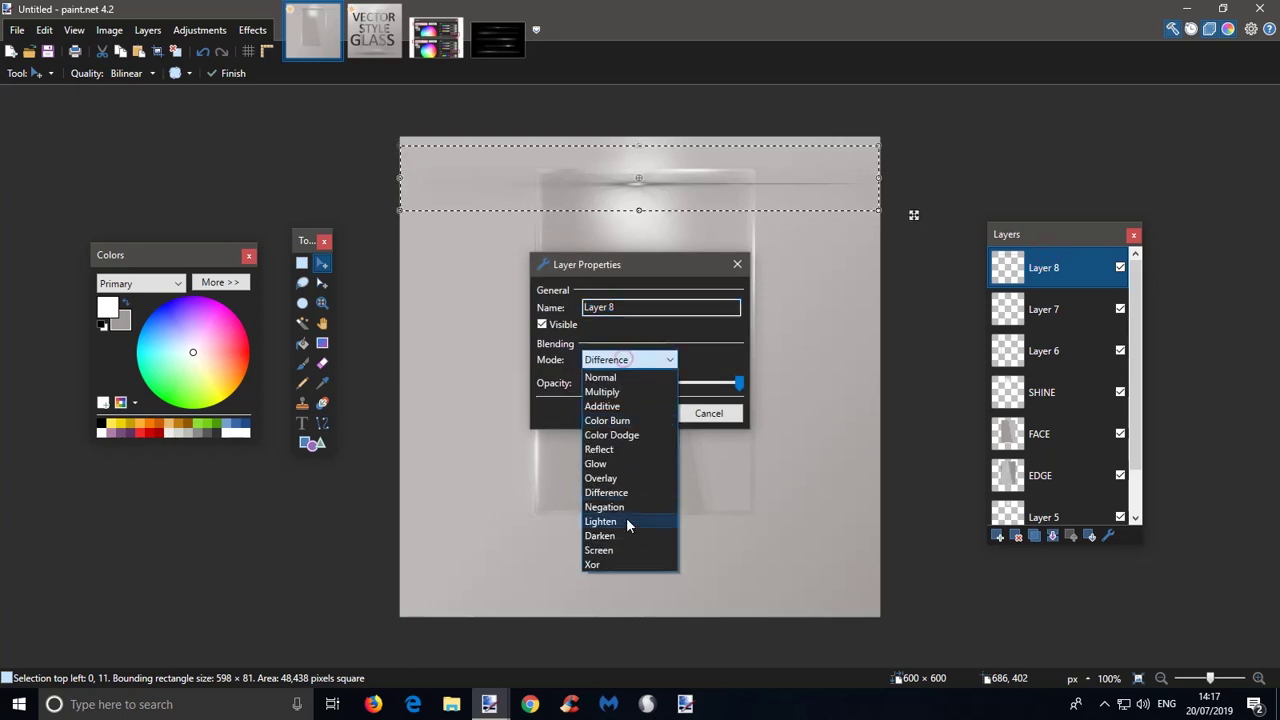
left_click(626, 551)
left_click(637, 414)
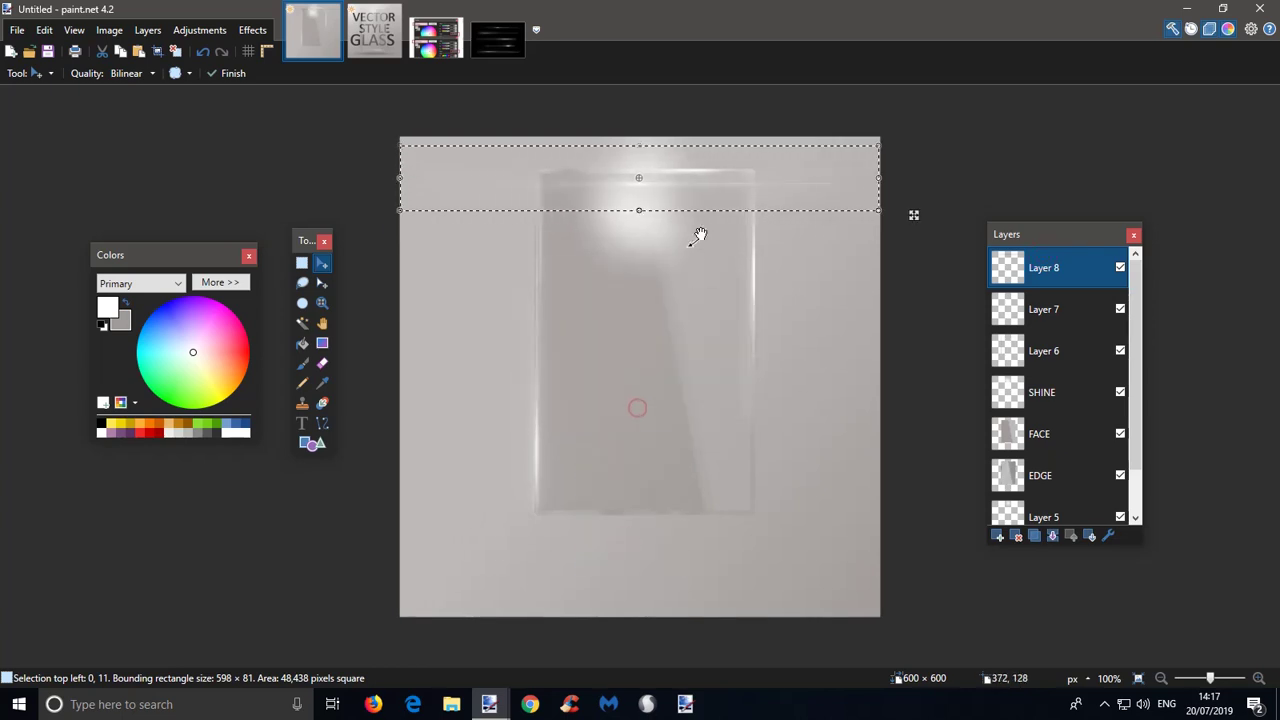
left_click_drag(714, 234, 697, 519)
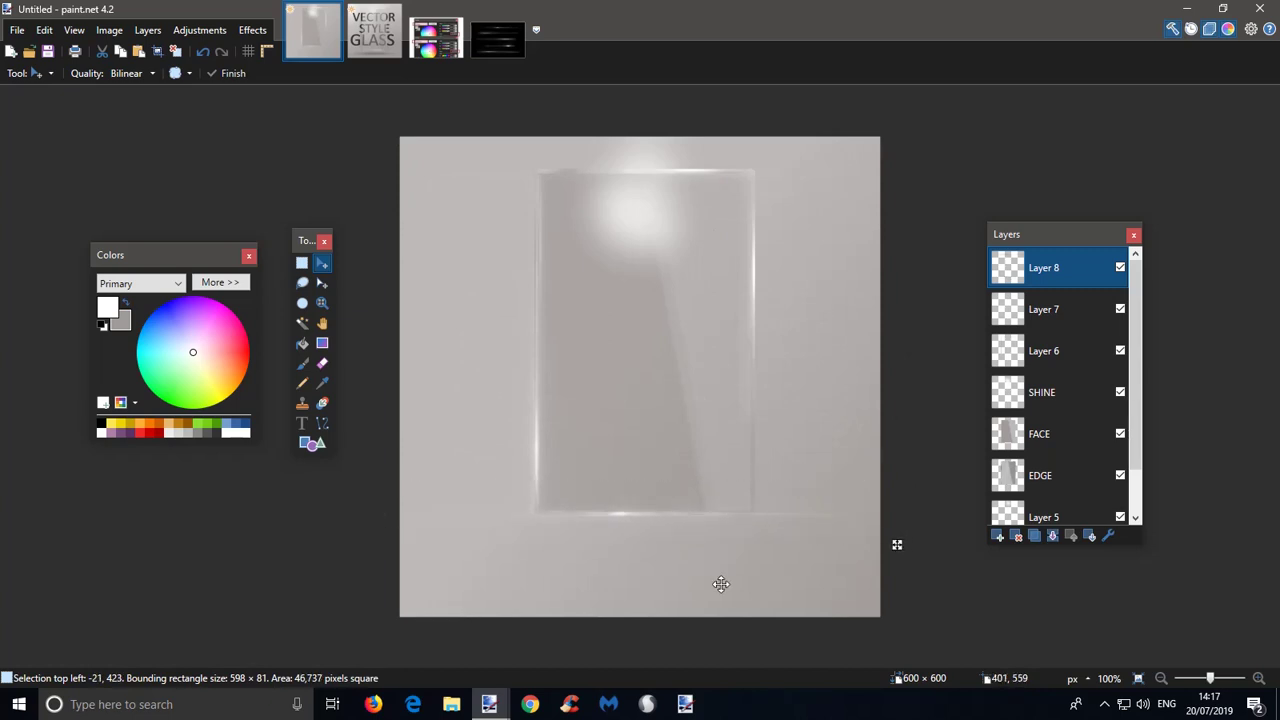
key("ctrl+d")
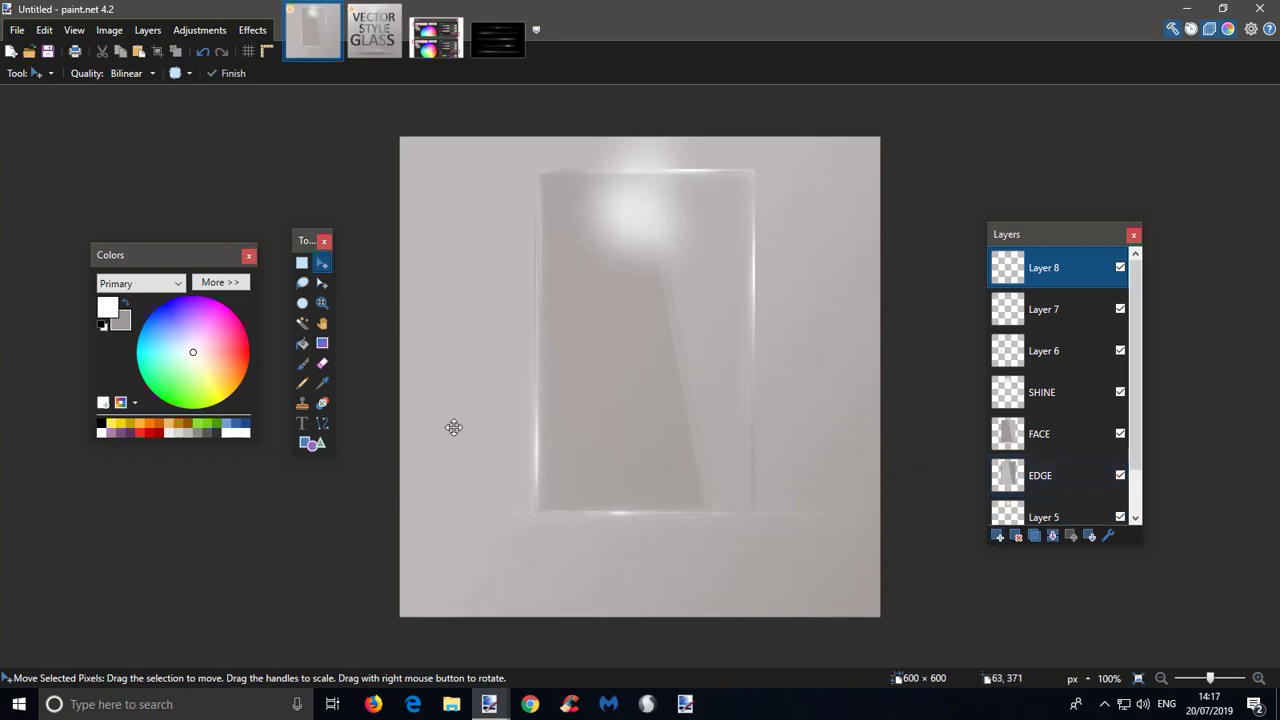
left_click(302, 363)
left_click(503, 510)
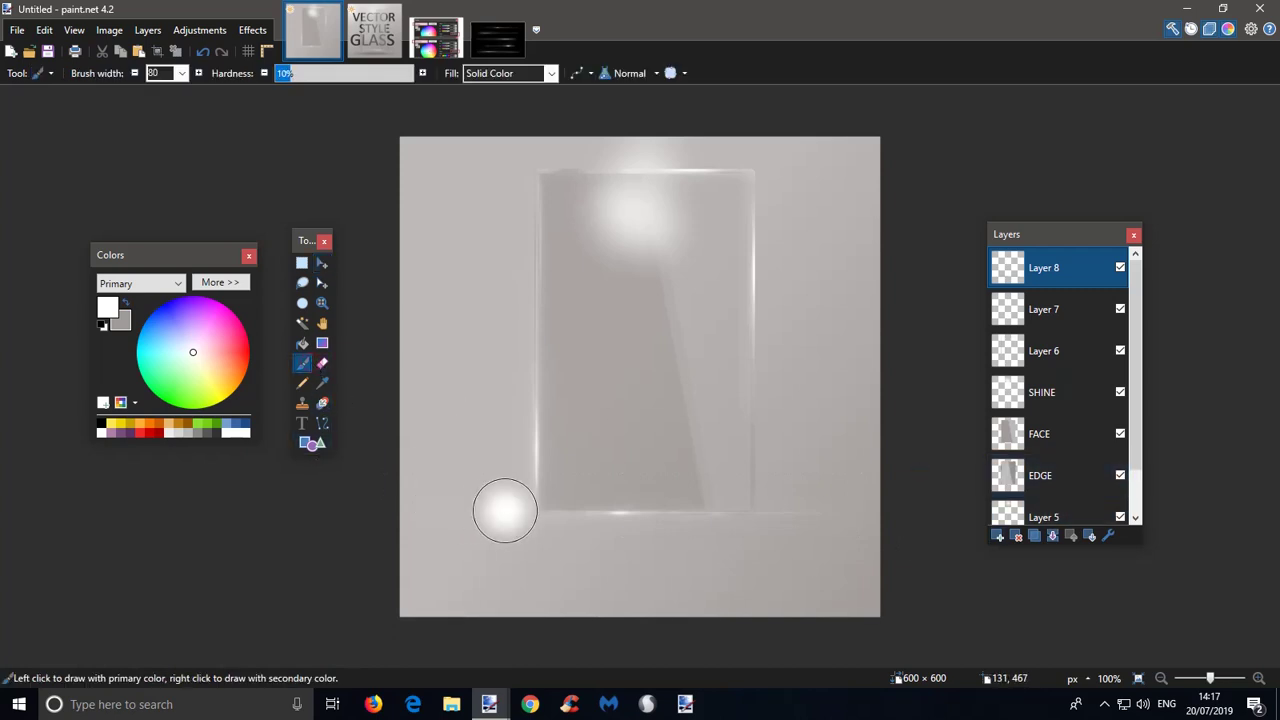
left_click(203, 52)
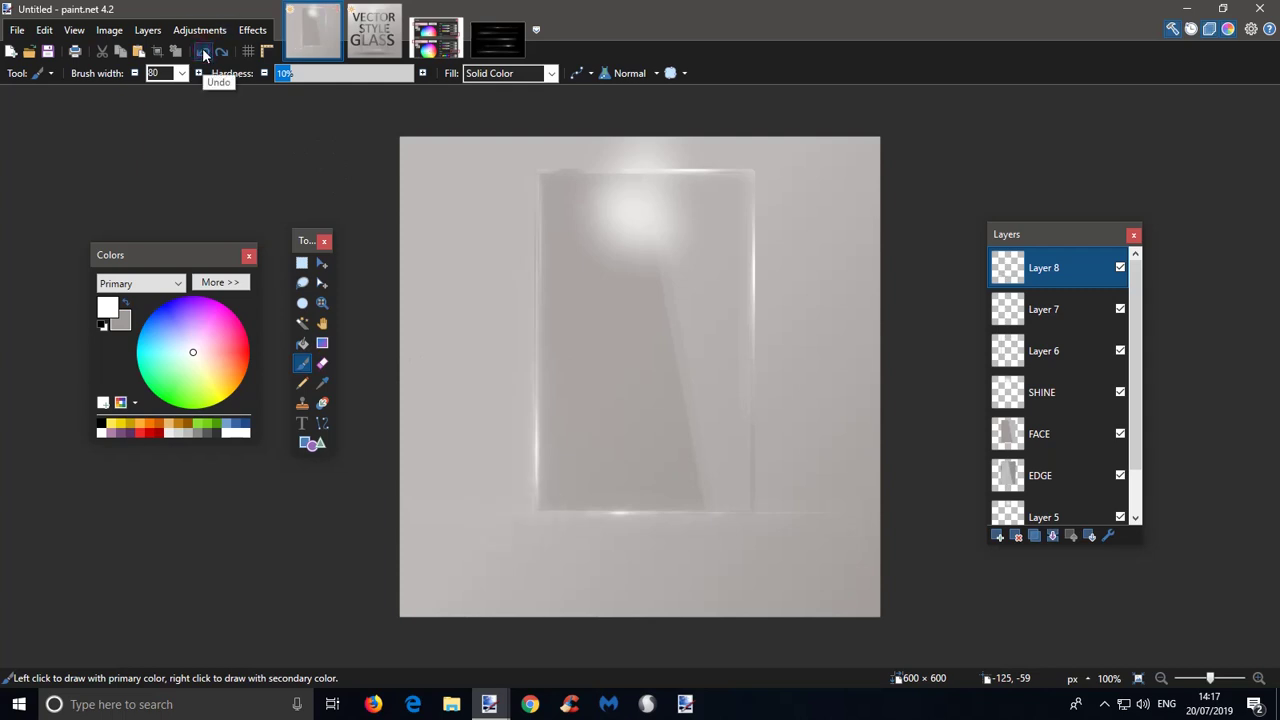
- Erase the ends of the bottom-edge flare beyond the pane's corners with the 80 px soft eraser at 10% hardness
left_click(321, 364)
mouse_move(531, 520)
left_mouse_down()
mouse_move(604, 543)
mouse_move(867, 552)
mouse_move(777, 518)
left_mouse_up()
left_click(753, 514)
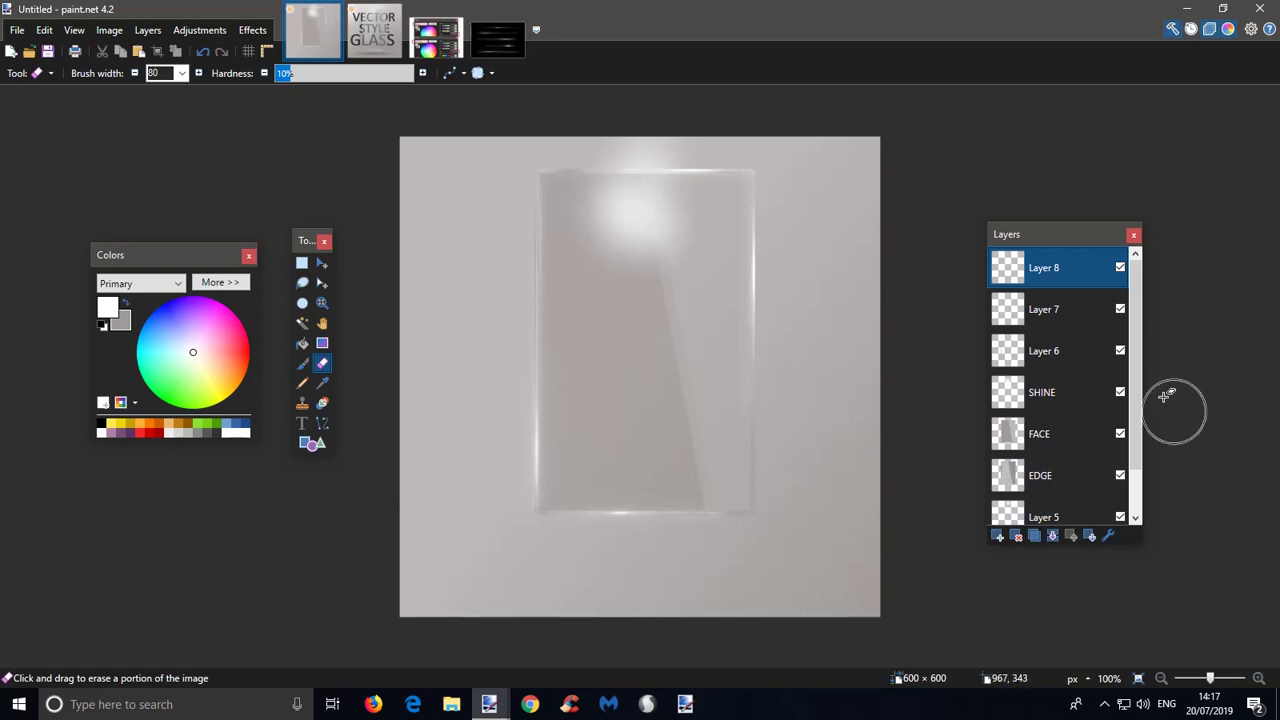
- Select the second flare from the top in tut lens flares 2.pdn with a 600 × 81 px rectangle and copy it from layer 2
left_click(497, 40)
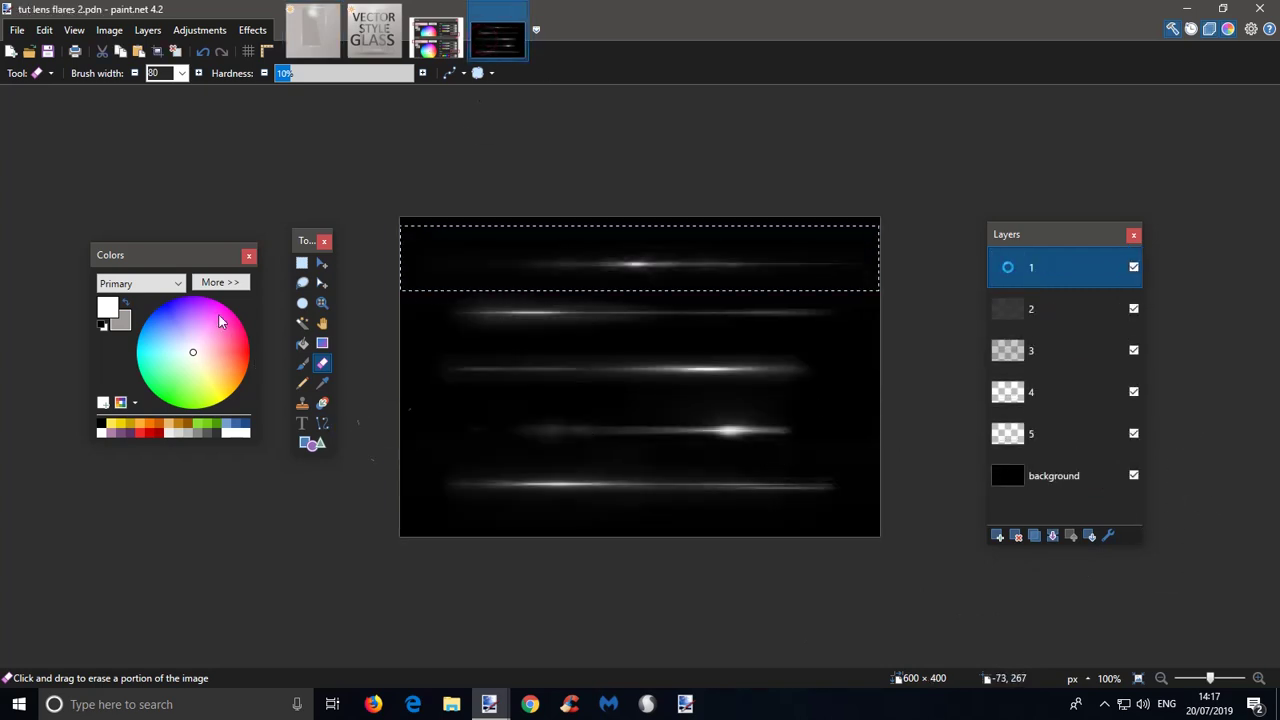
key("s")
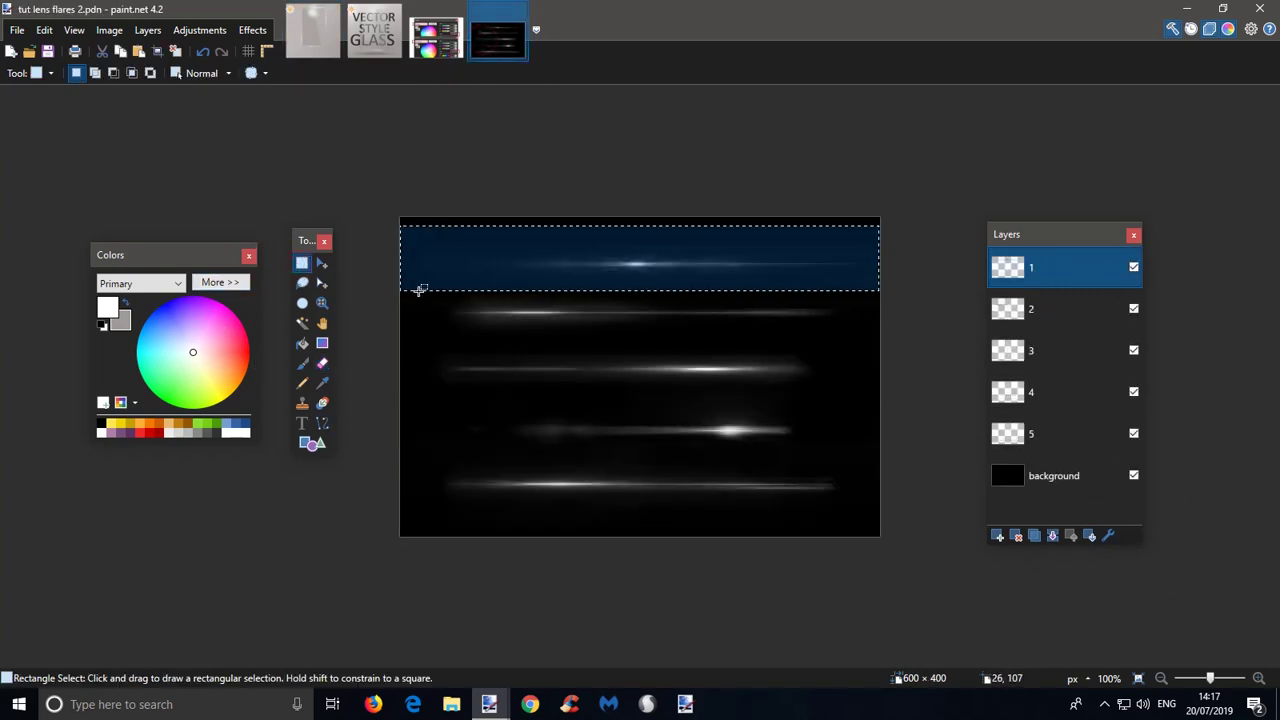
left_click_drag(389, 282, 900, 348)
left_click(1020, 310)
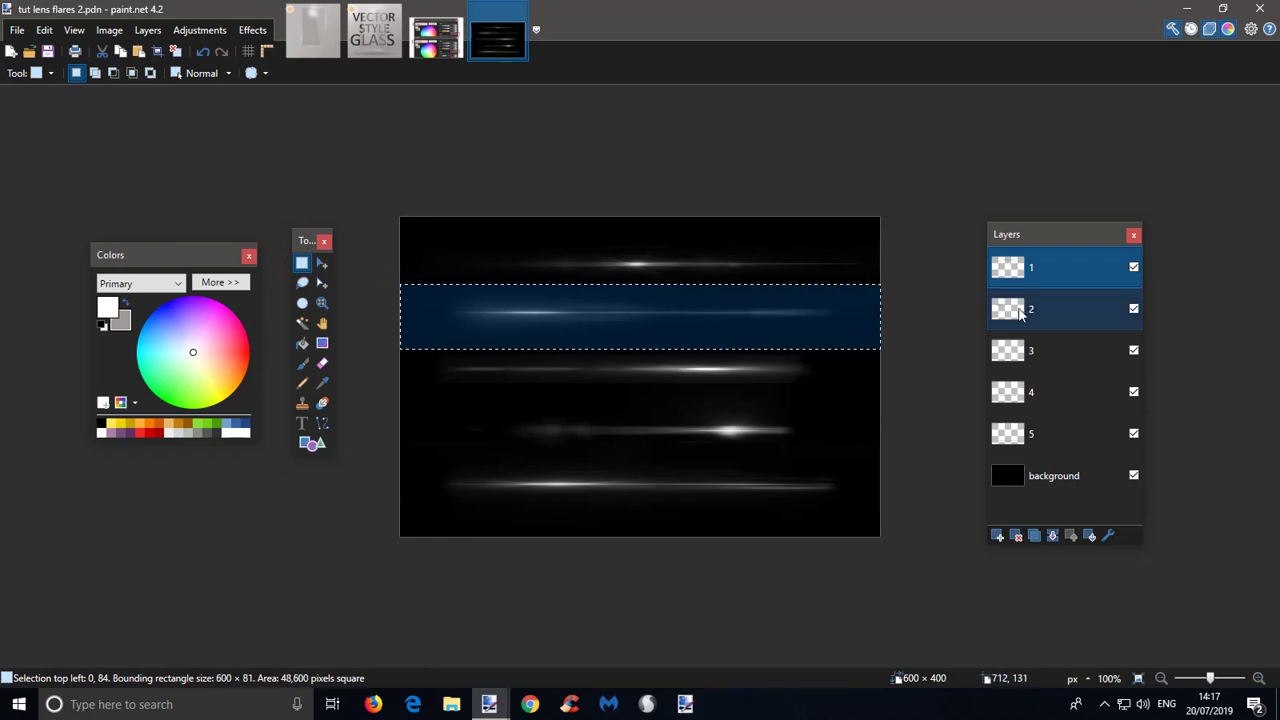
left_click(43, 31)
left_click(68, 114)
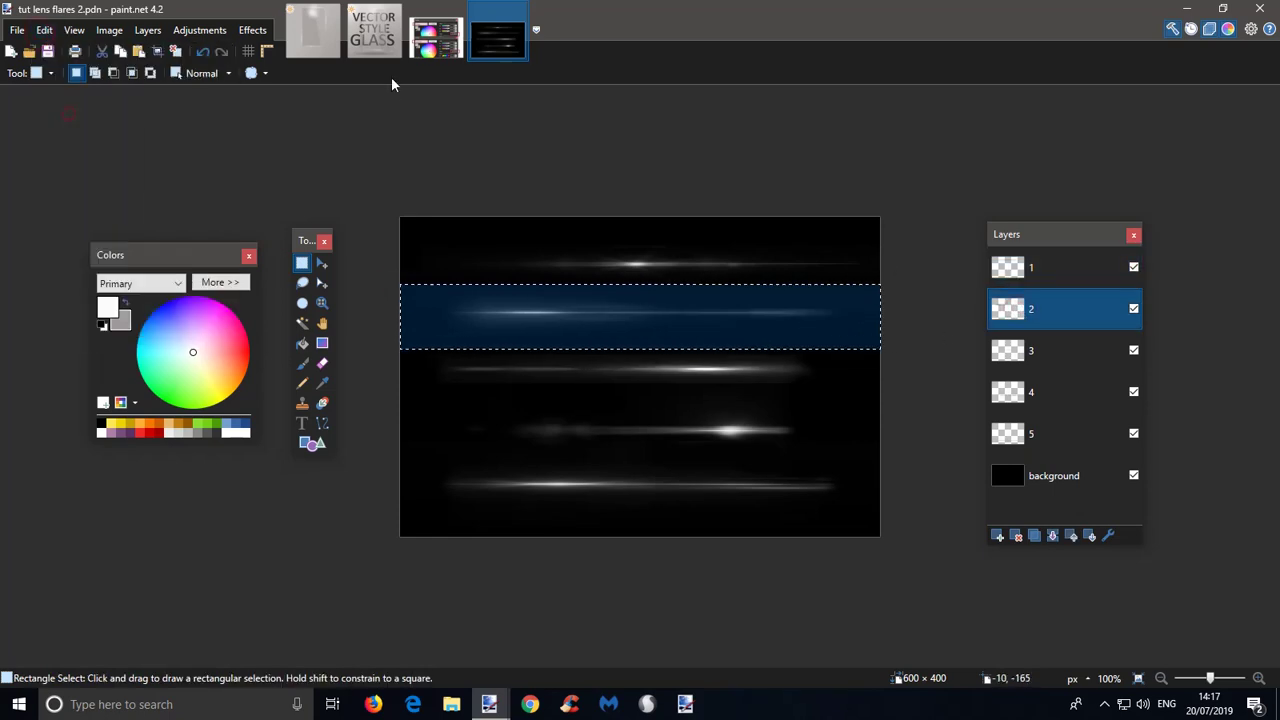
- Paste the second flare into a new layer of the glass image and set that layer's blend mode to Screen
left_click(313, 30)
left_click(43, 31)
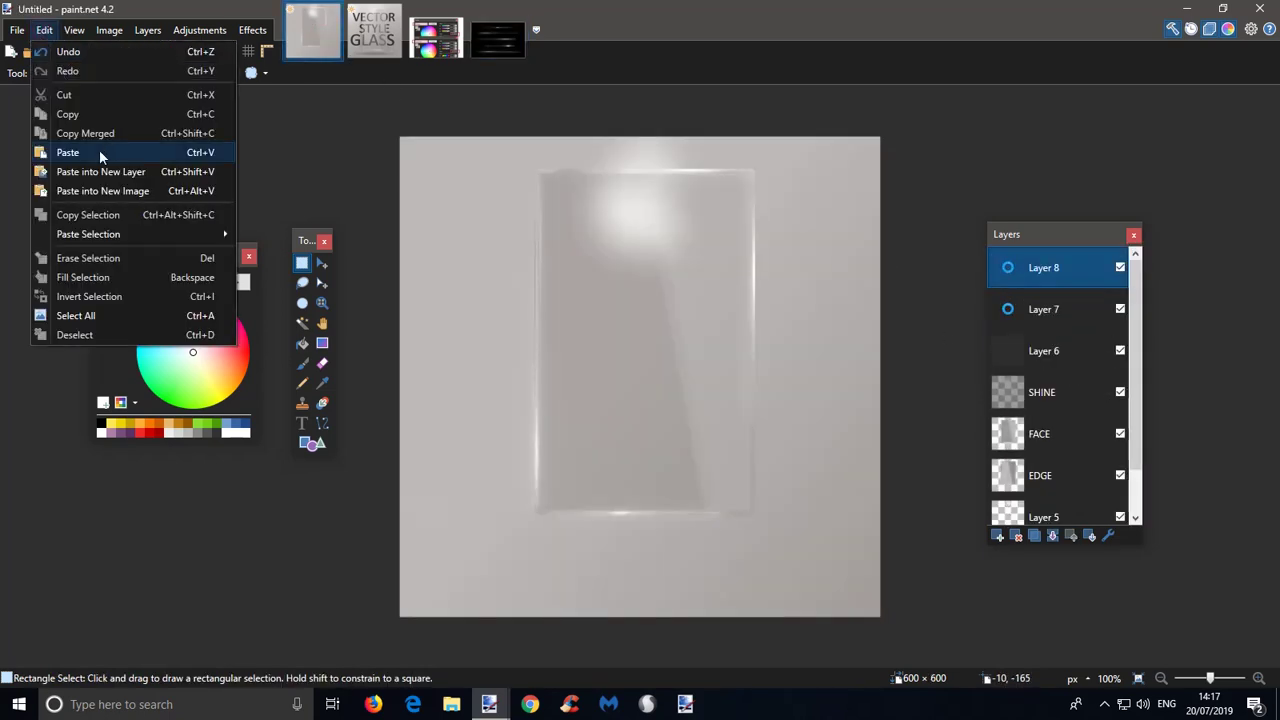
left_click(100, 158)
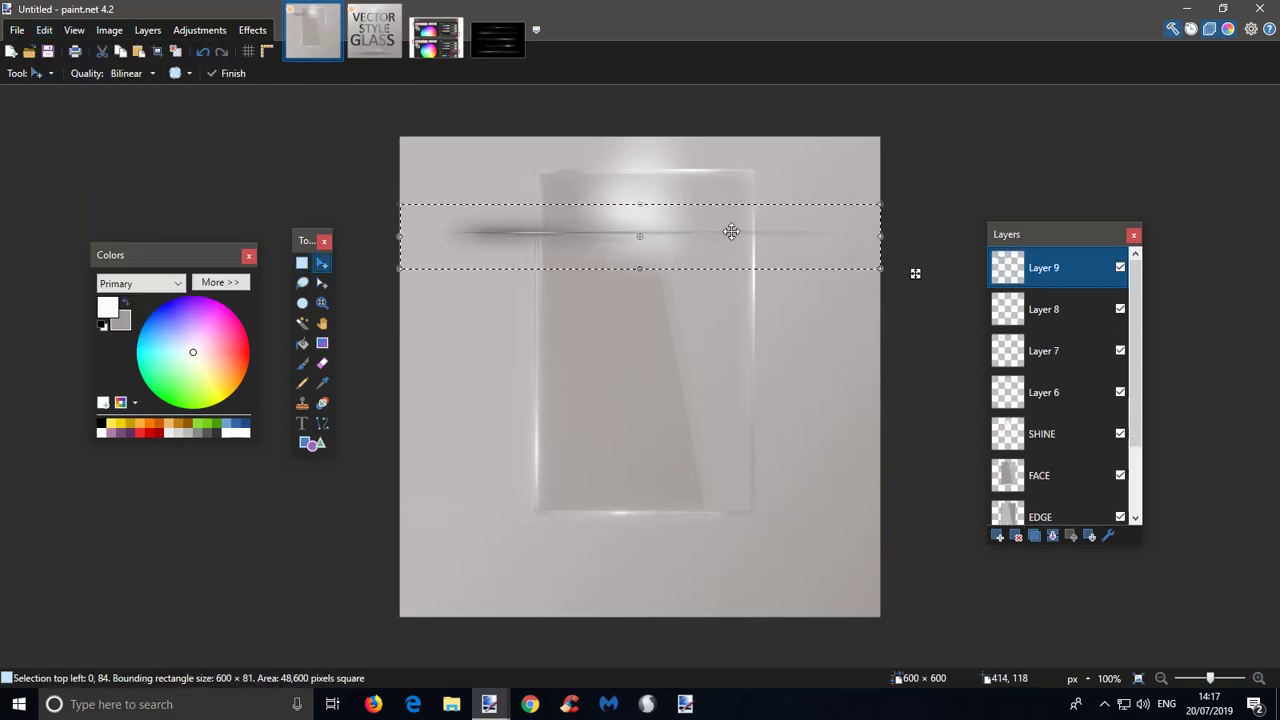
key("F4")
left_click(620, 359)
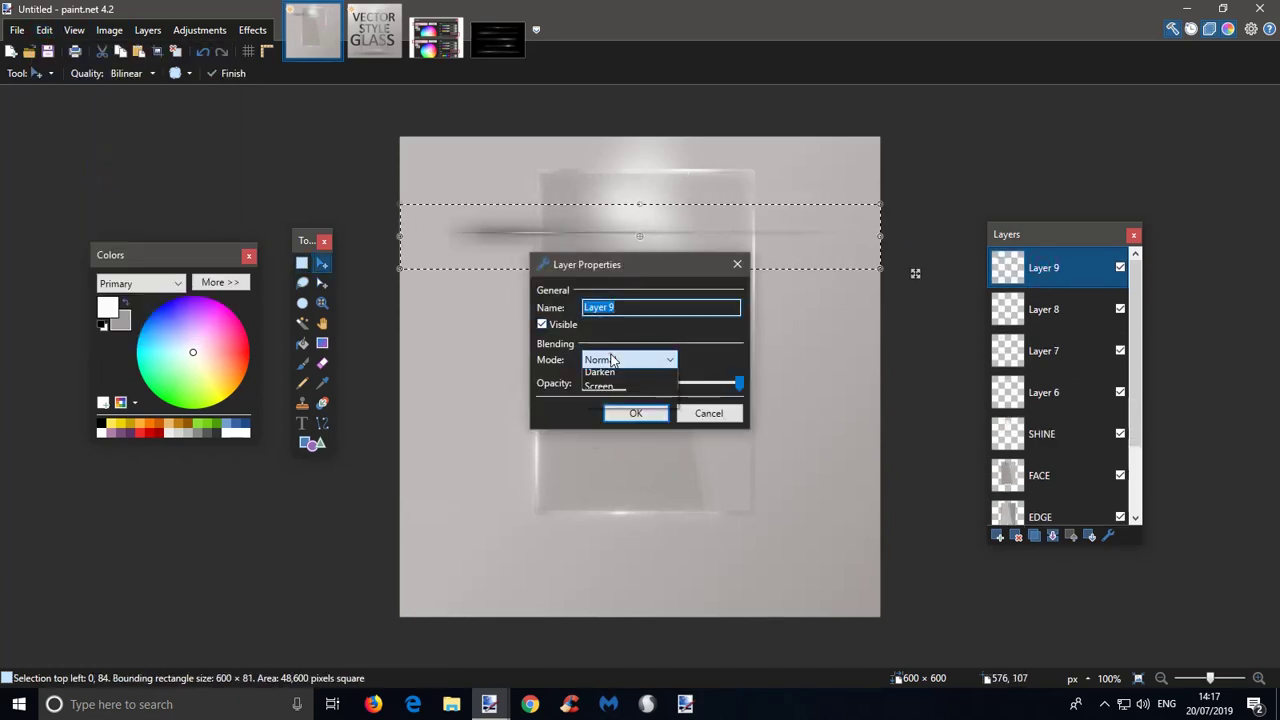
left_click(597, 545)
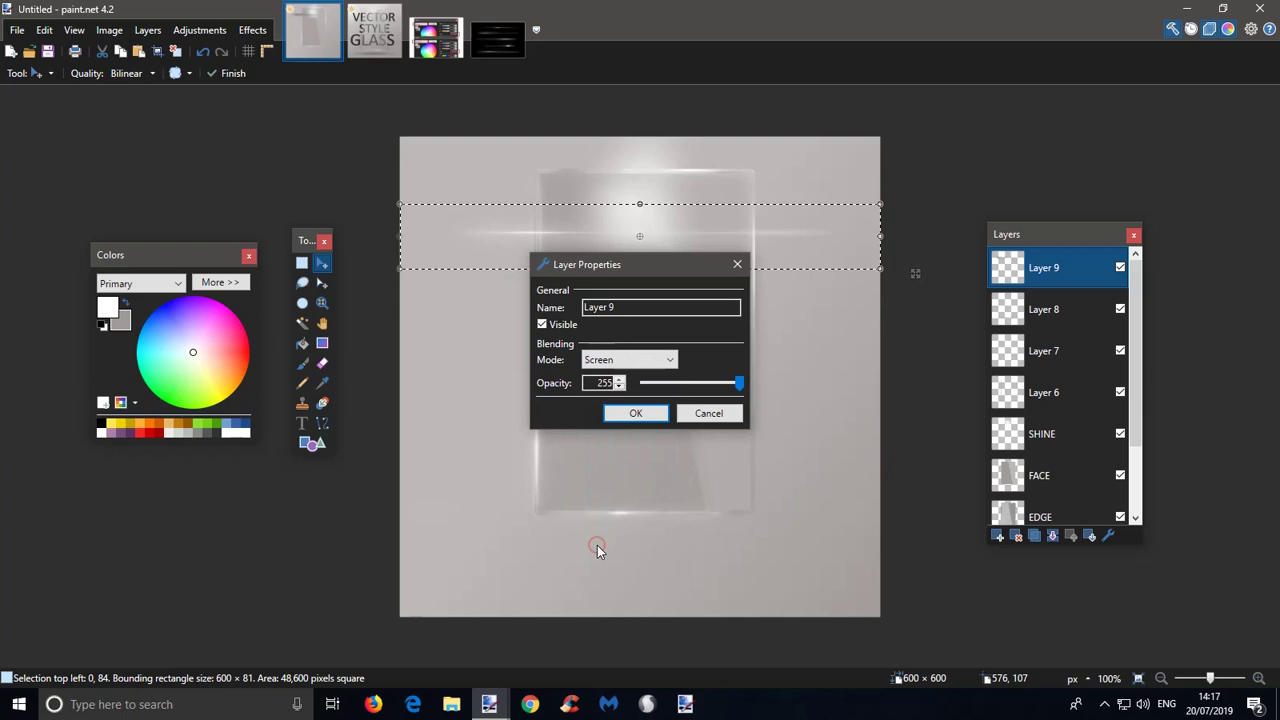
left_click(635, 413)
- Rotate the pasted flare 90° and move it onto the pane's right edge, leaving nothing selected
left_click_drag(836, 232, 651, 123)
left_click_drag(624, 387, 752, 483)
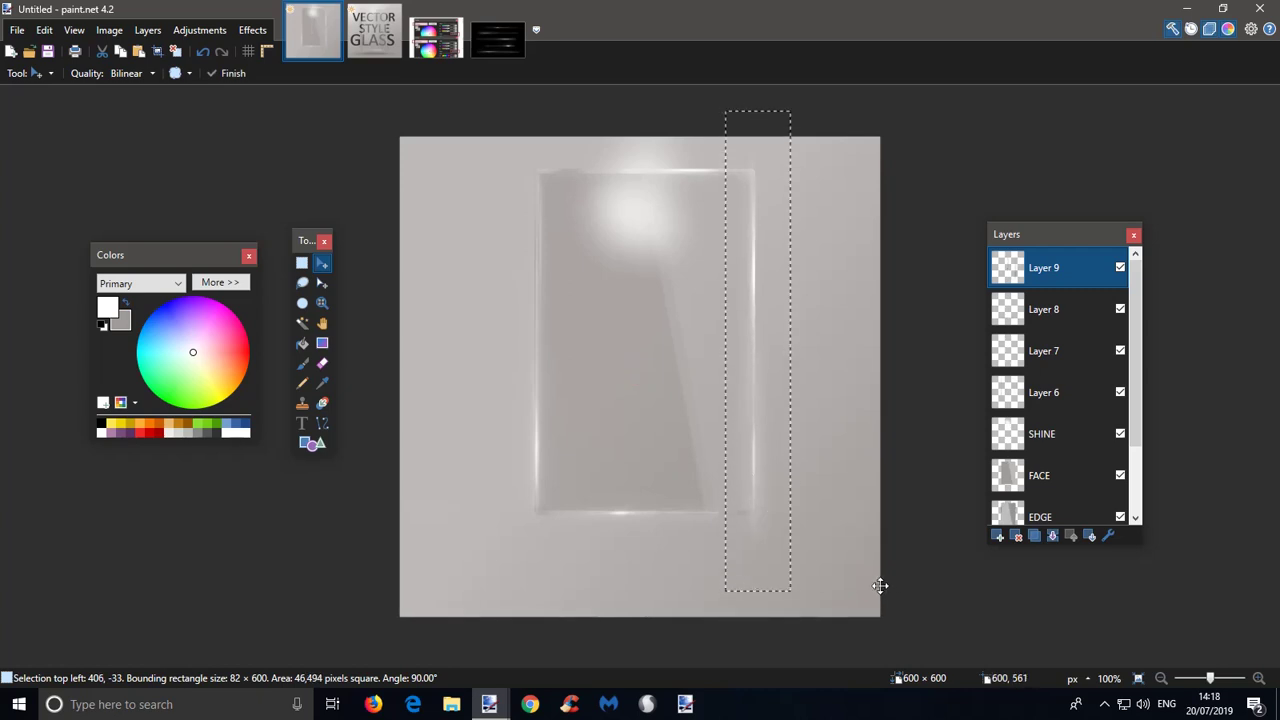
key("ctrl+d")
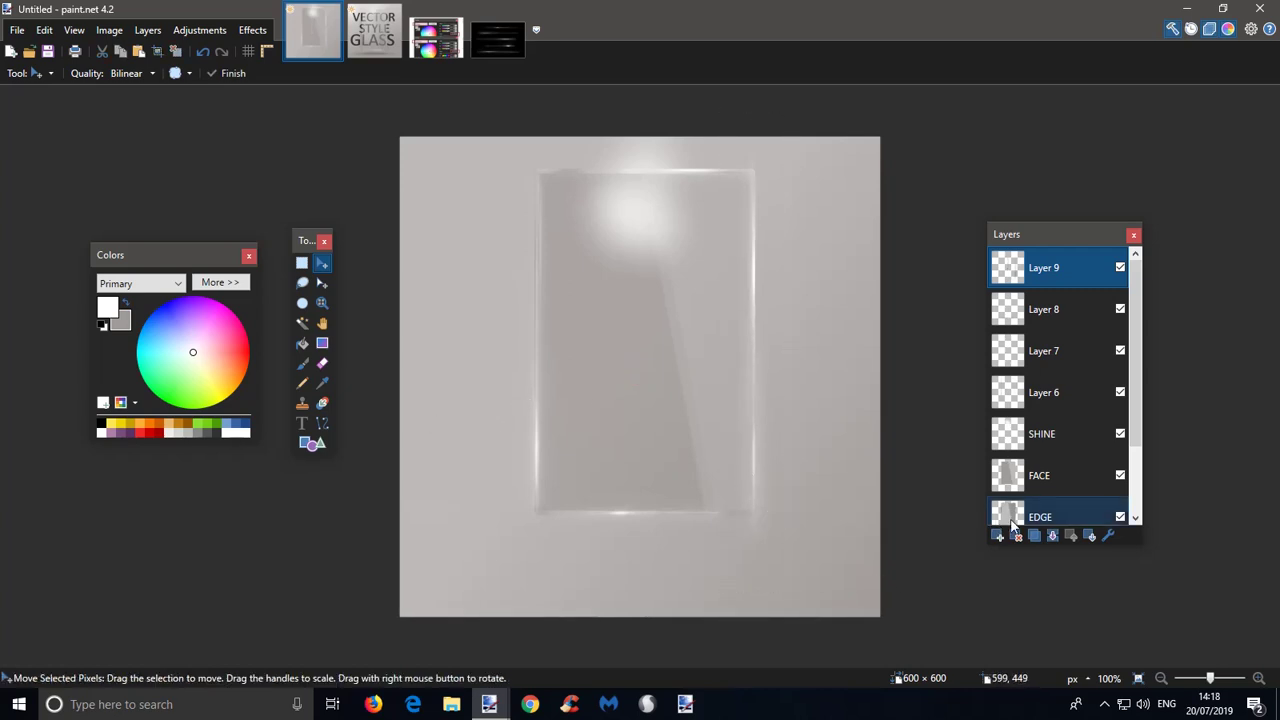
- Select the area outside the pane on the EDGE layer with the Magic Wand at 50% tolerance and erase the right-edge flare there on Layer 9
key("alt+Page_Down")
key("alt+Page_Down")
key("alt+Page_Down")
key("alt+Page_Down")
key("alt+Page_Down")
key("alt+Page_Down")
left_click(302, 323)
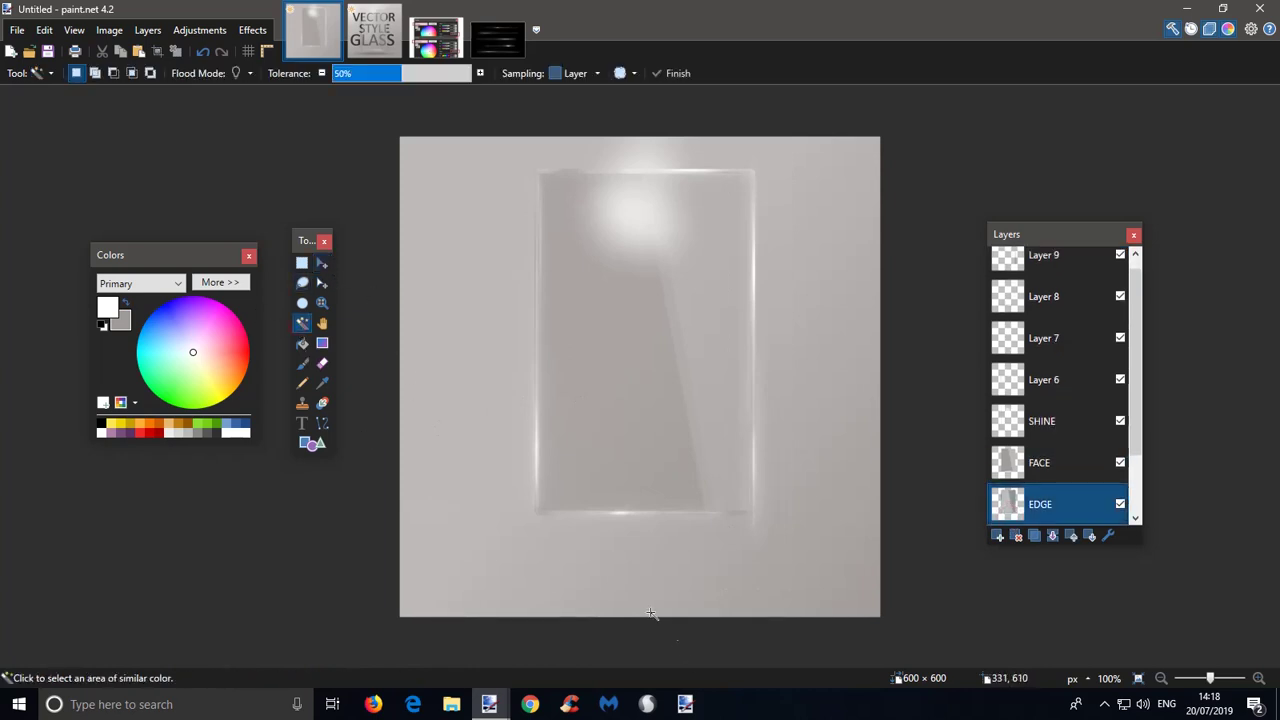
left_click(634, 595)
left_click(1025, 260)
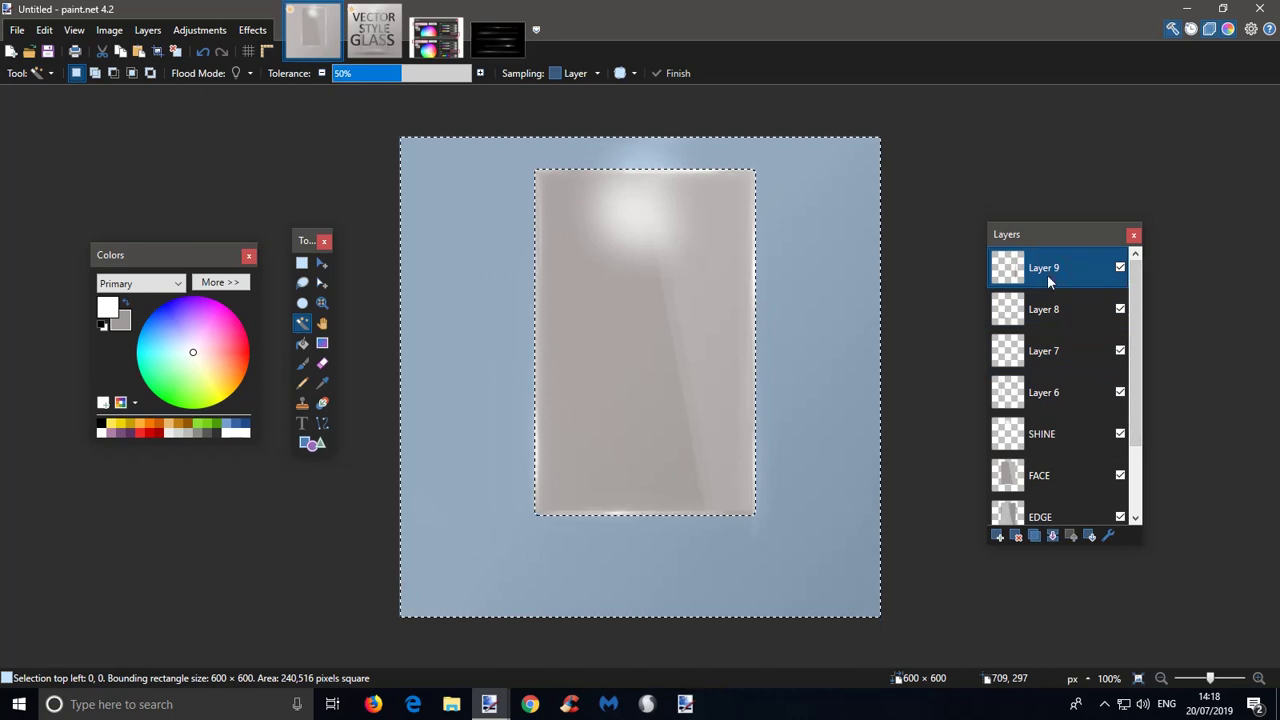
key("BackSpace")
key("ctrl+d")
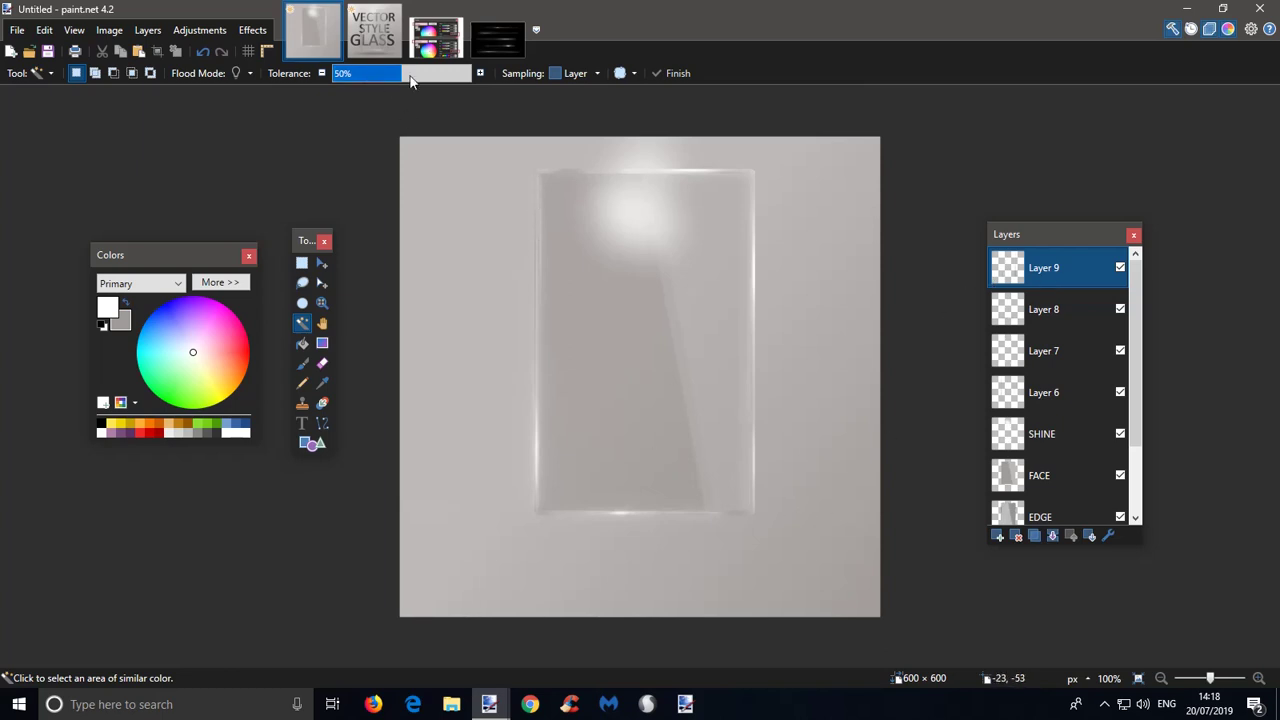
scroll(1082, 455, "down", 2)
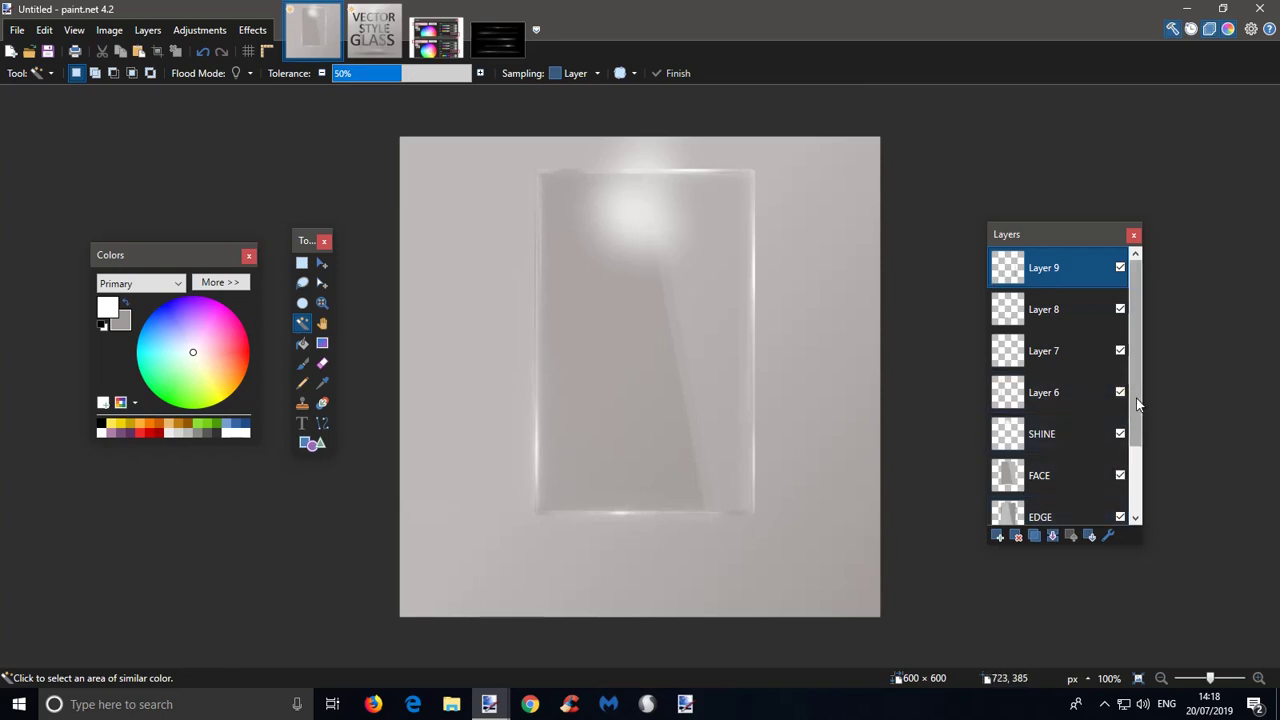
left_click(1034, 441)
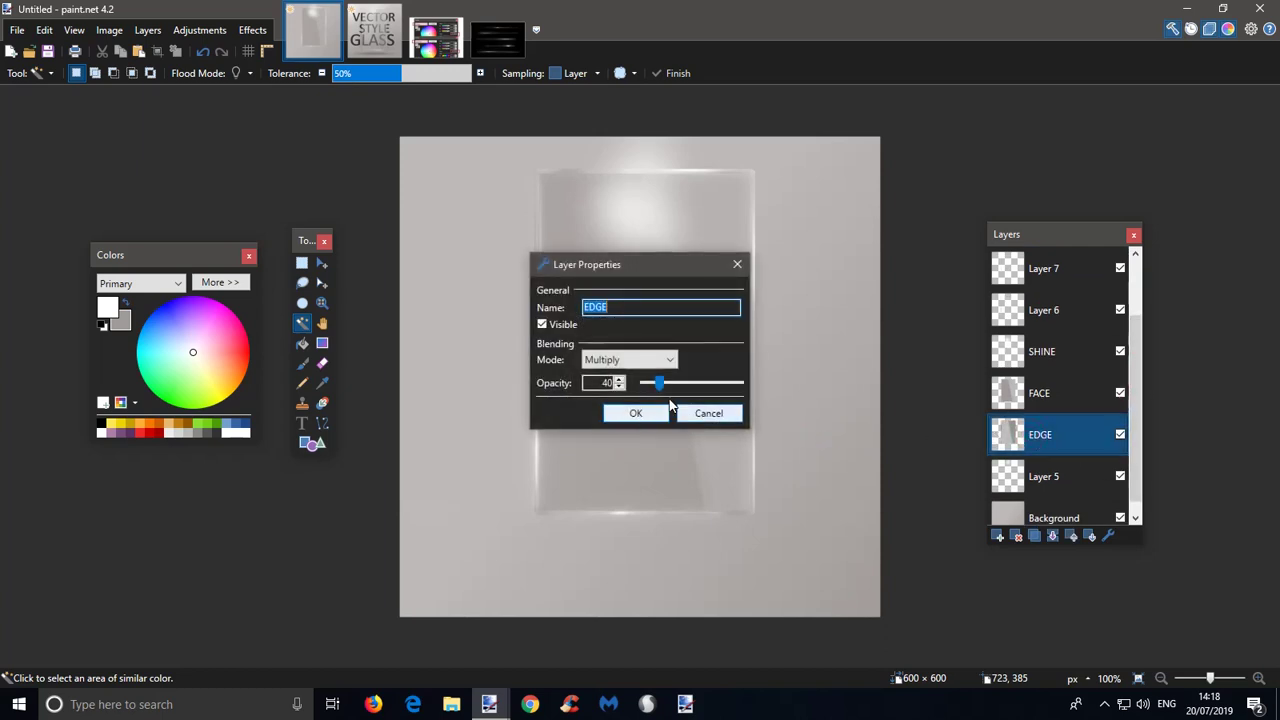
left_click_drag(660, 384, 676, 385)
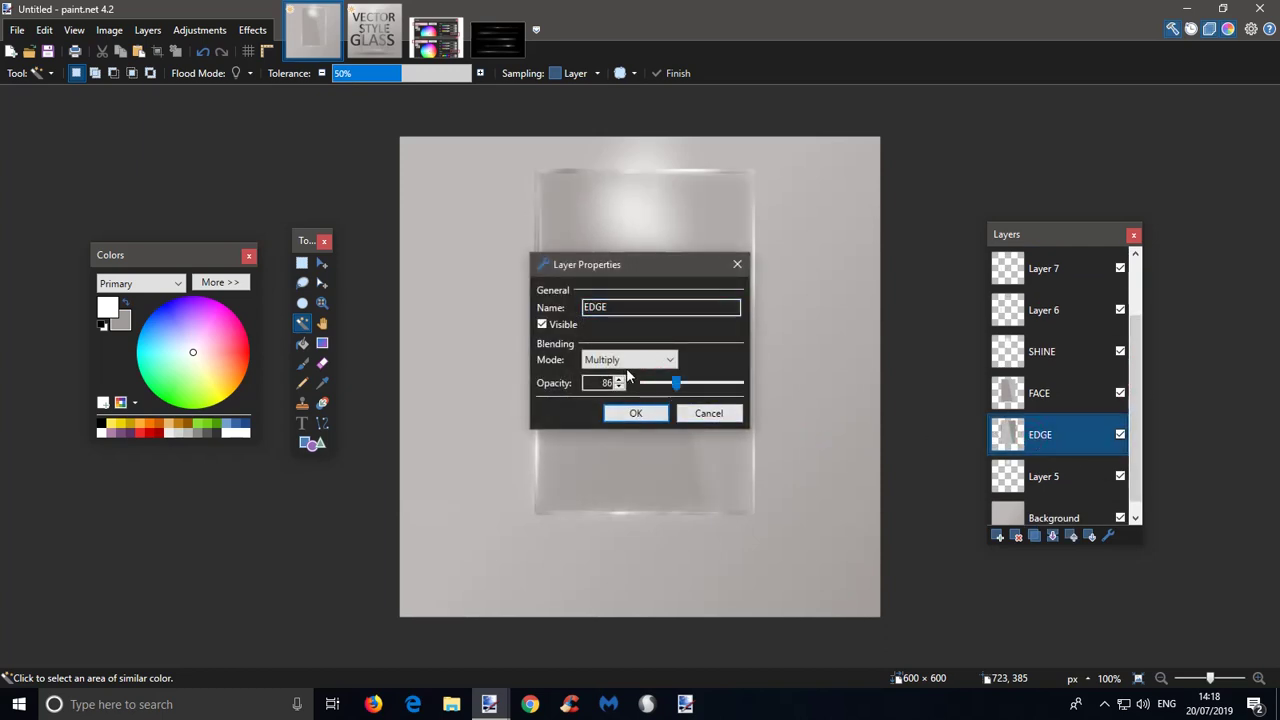
left_click(628, 362)
left_click(622, 473)
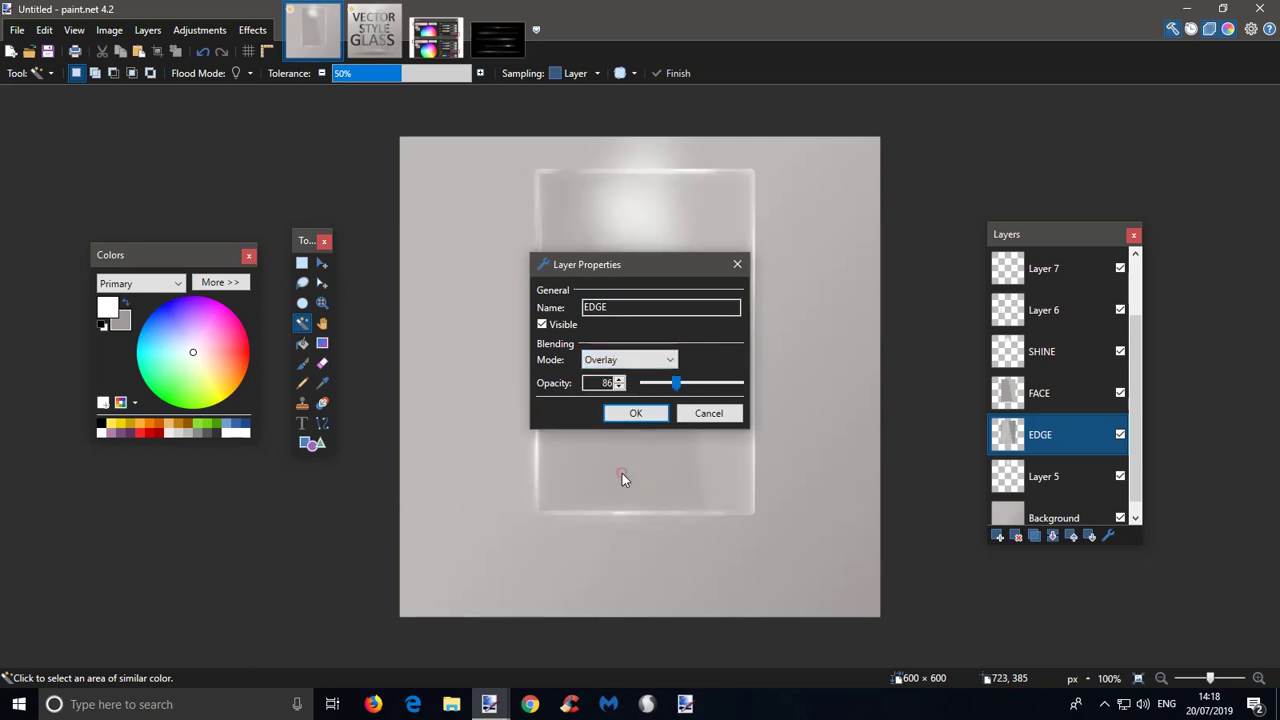
left_click_drag(615, 264, 866, 317)
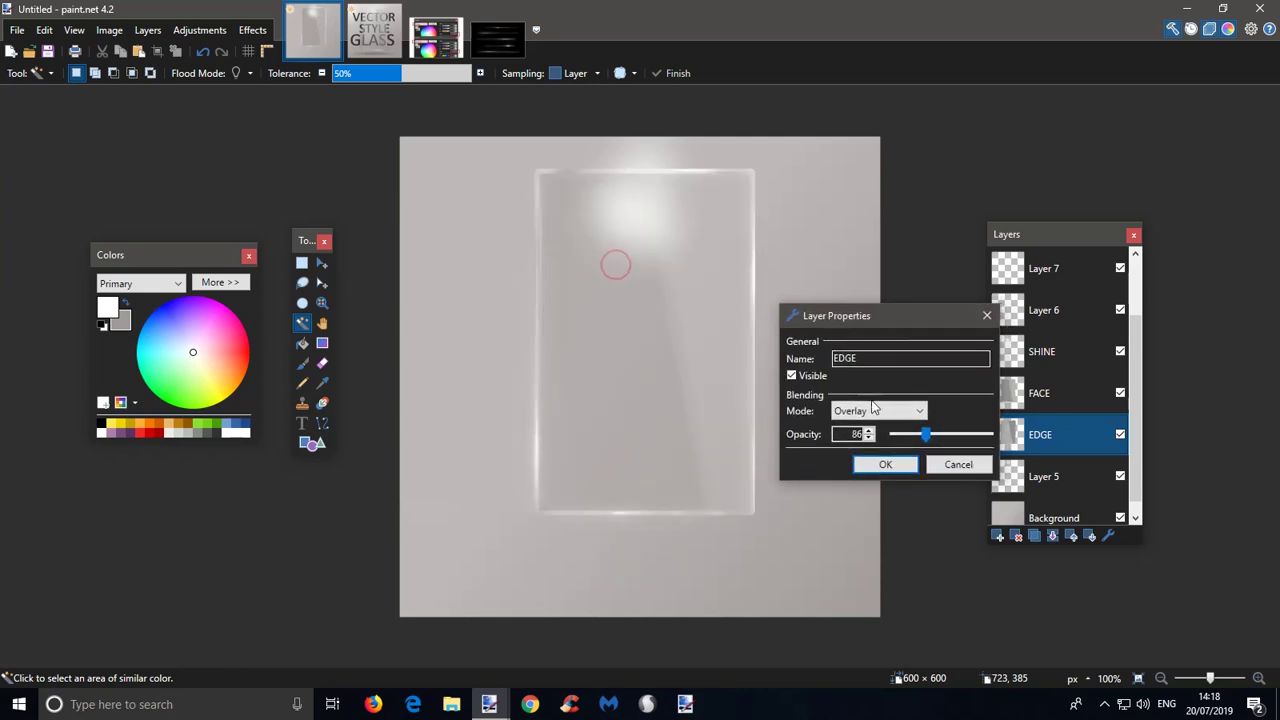
left_click(873, 406)
left_click(850, 443)
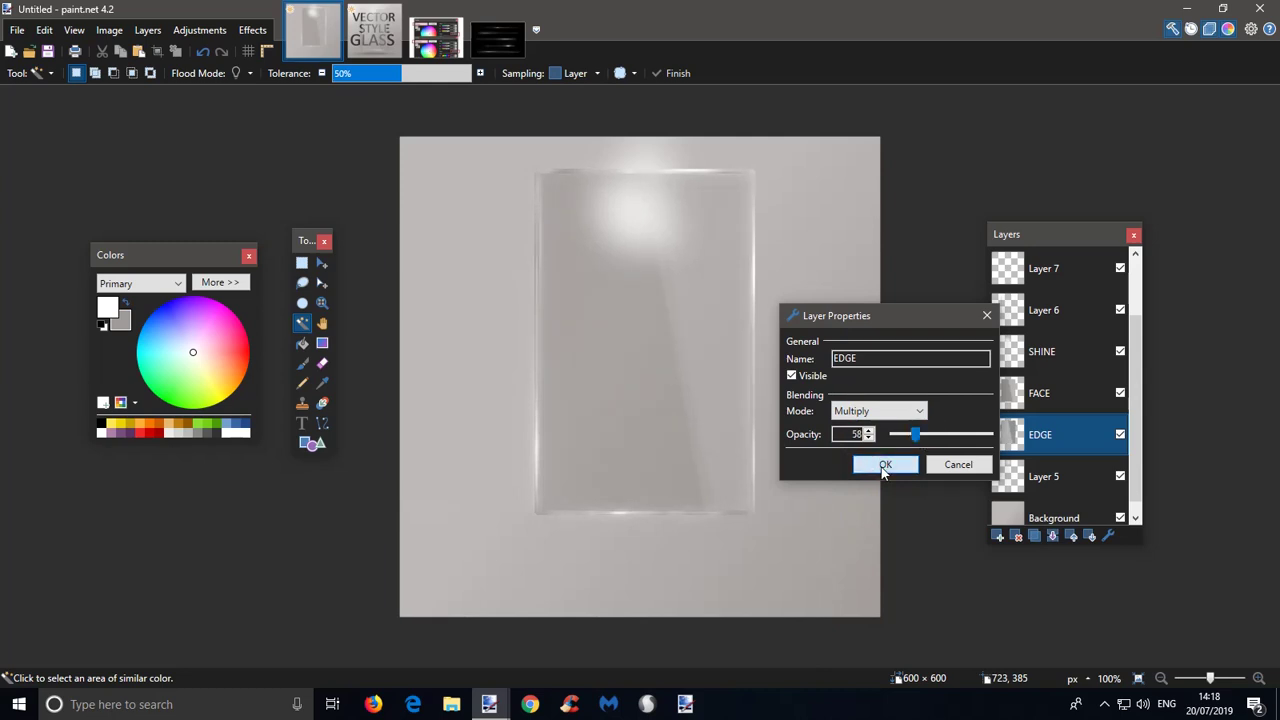
left_click(955, 464)
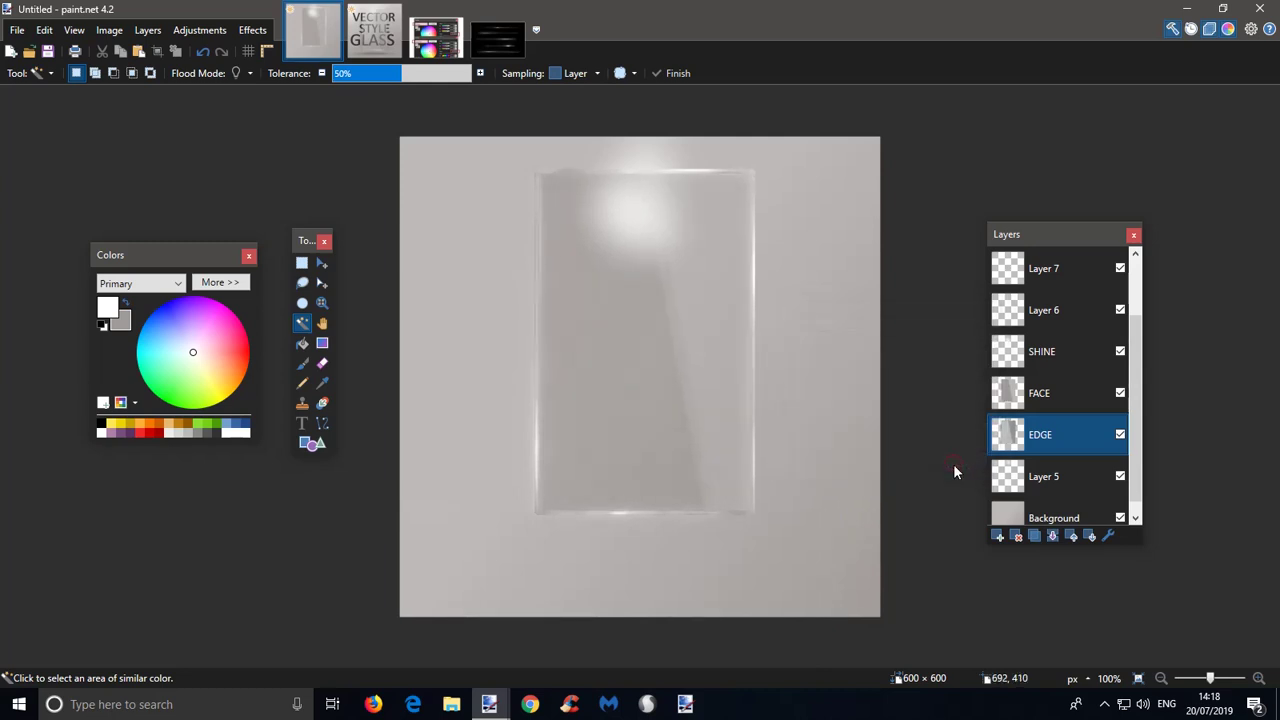
- Set the FACE layer's opacity to 101
double_click(1053, 393)
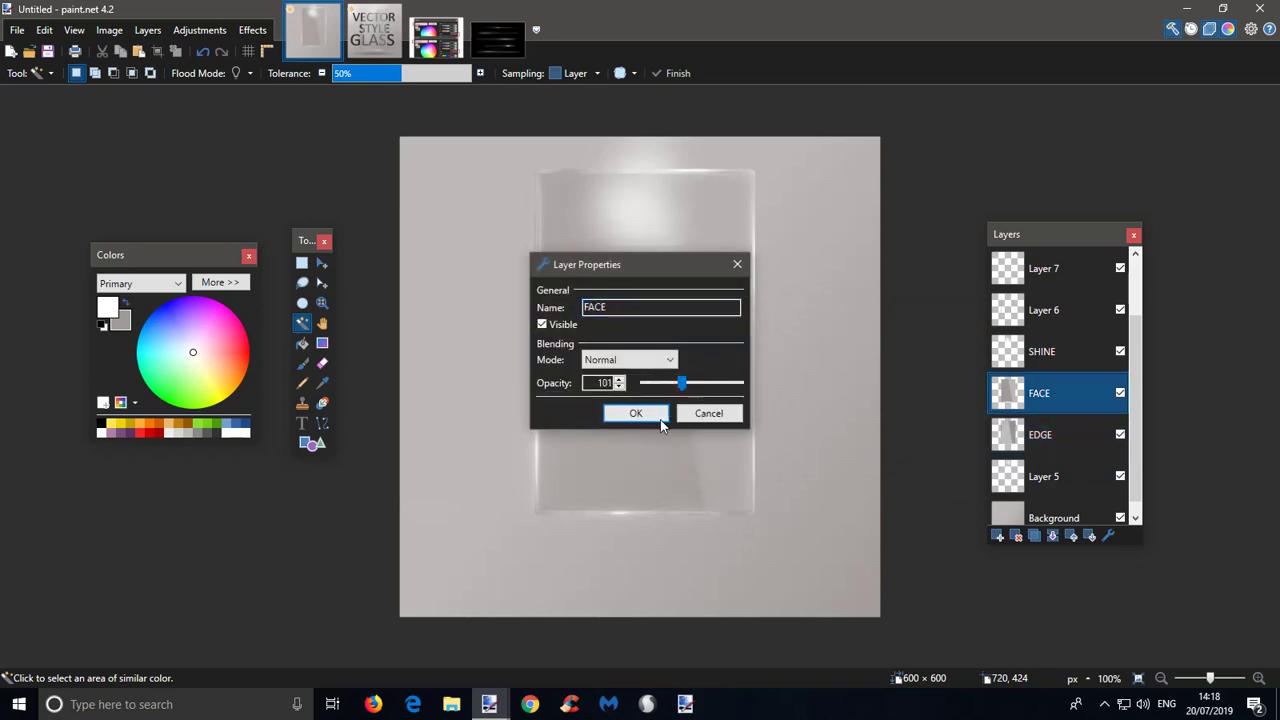
left_click(632, 414)
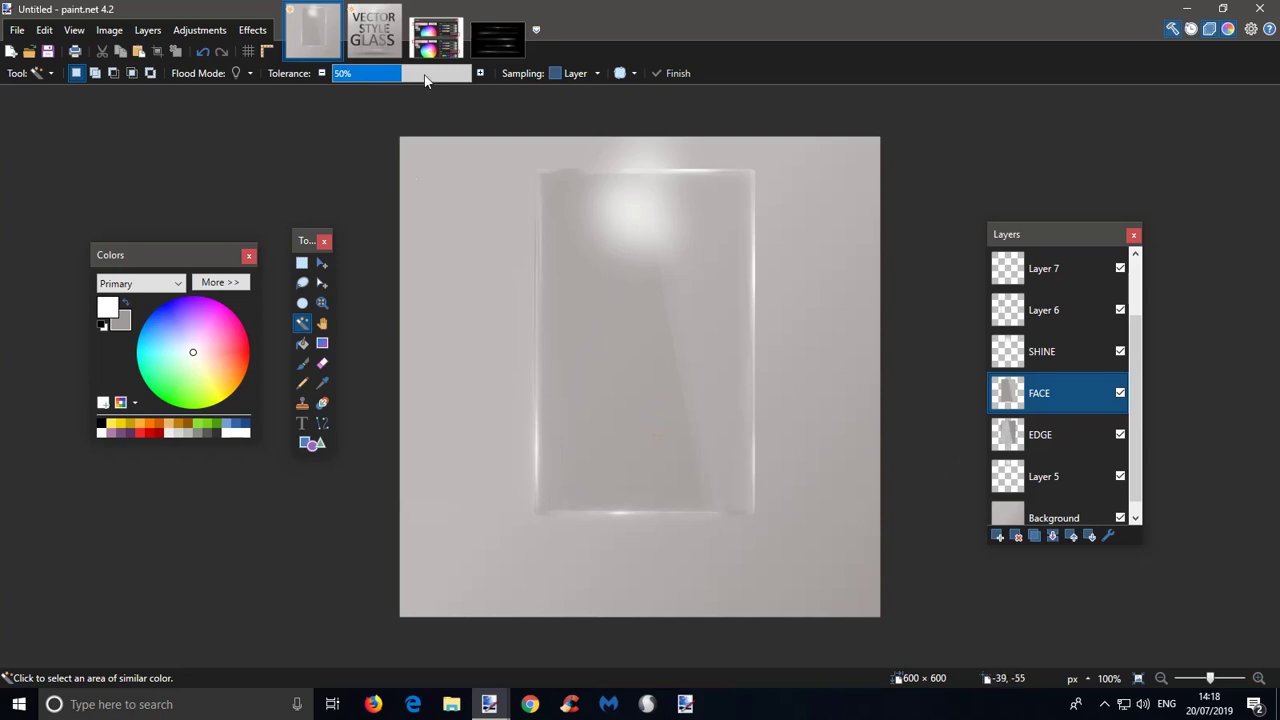
- Select the middle flare in tut lens flares 2.pdn with a rectangle about 597 × 69 px and copy it from layer 3
left_click(507, 62)
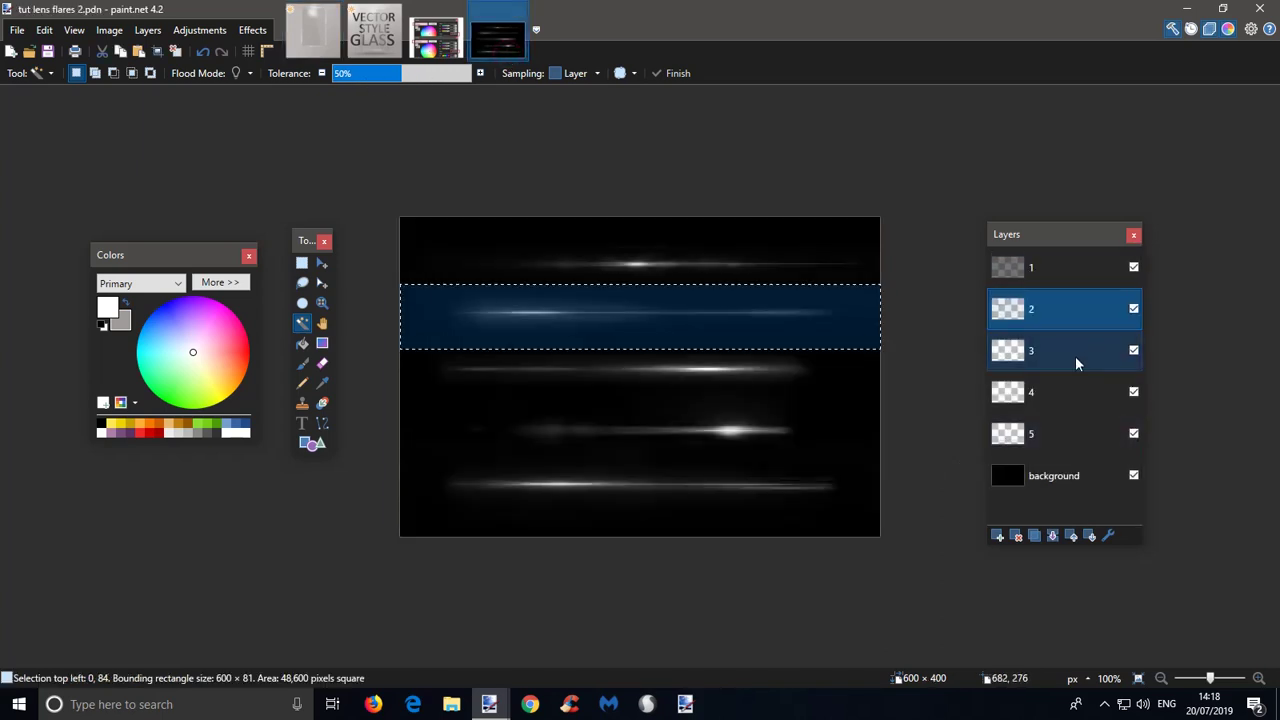
left_click(303, 264)
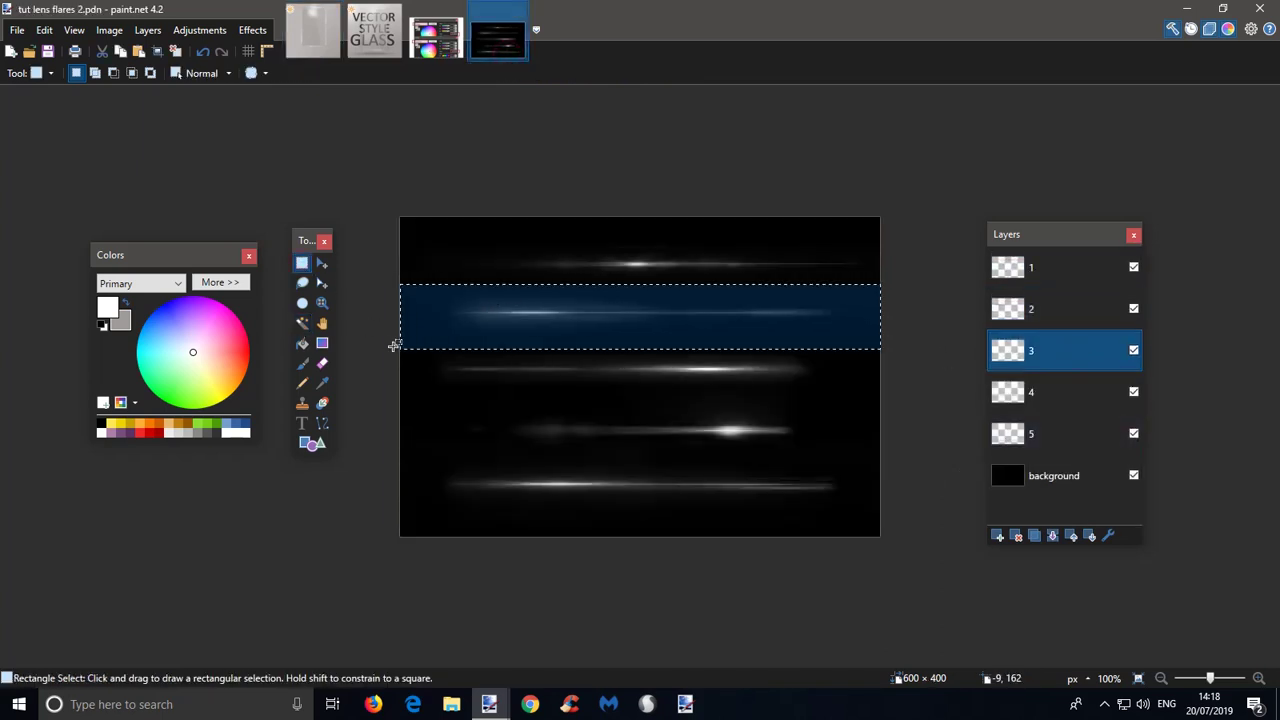
left_click_drag(401, 347, 880, 402)
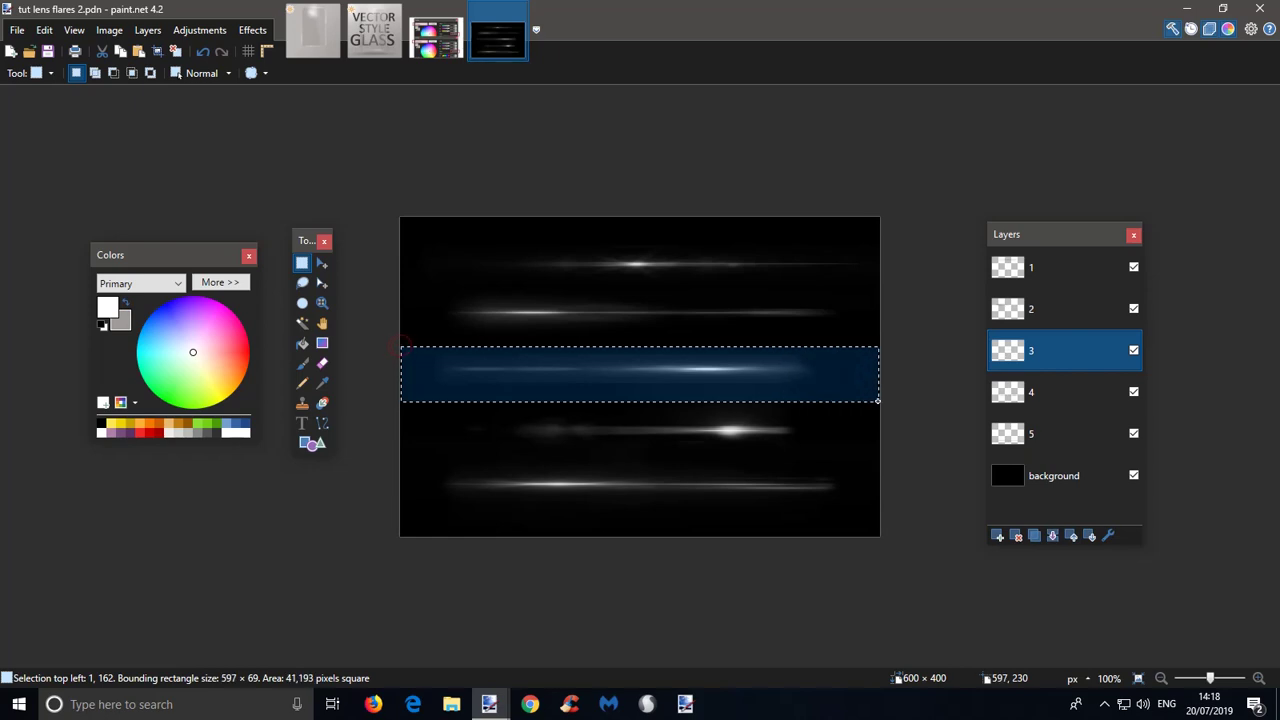
left_click(44, 30)
left_click(100, 116)
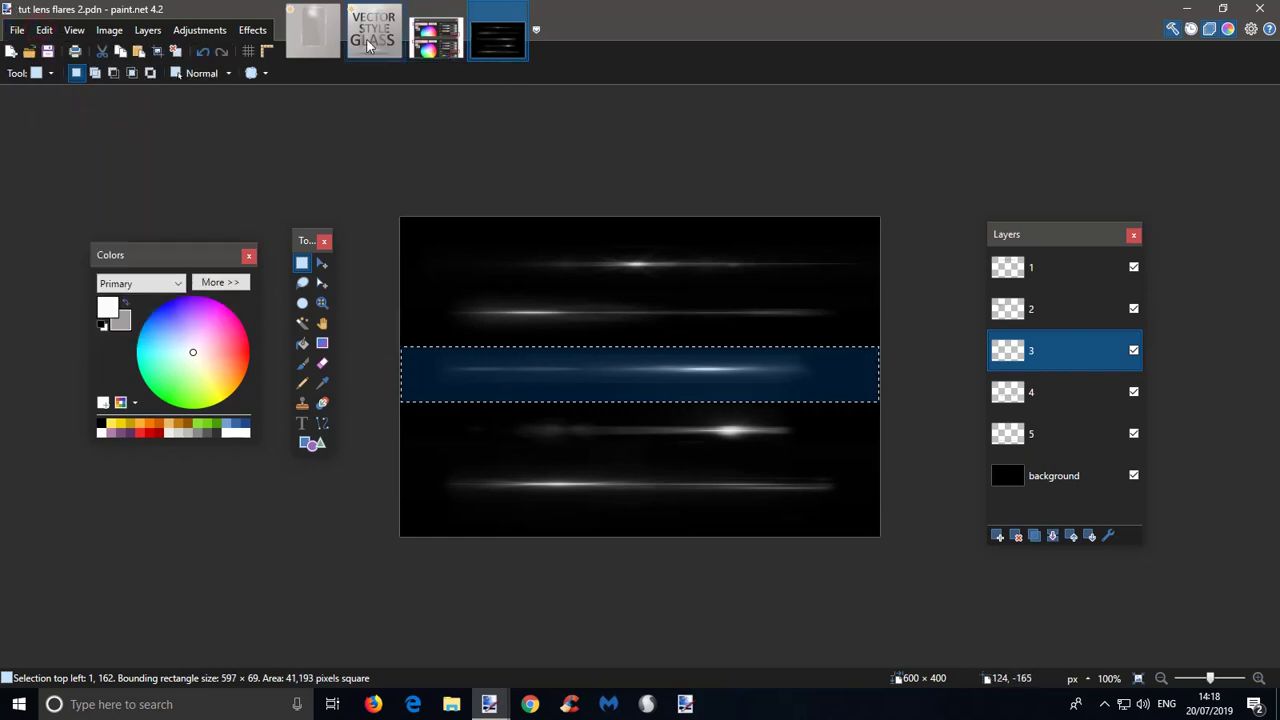
- Paste the middle flare into a new layer above FACE in the glass image
left_click(313, 47)
left_click(44, 30)
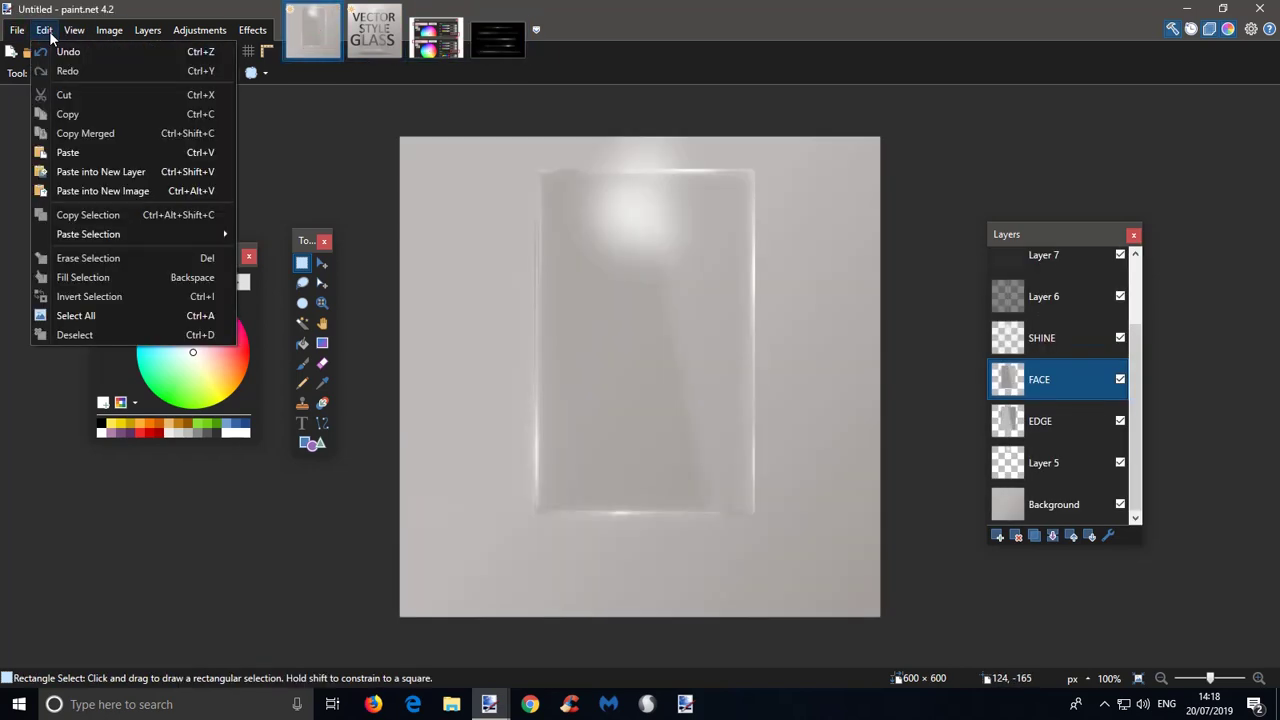
left_click(122, 173)
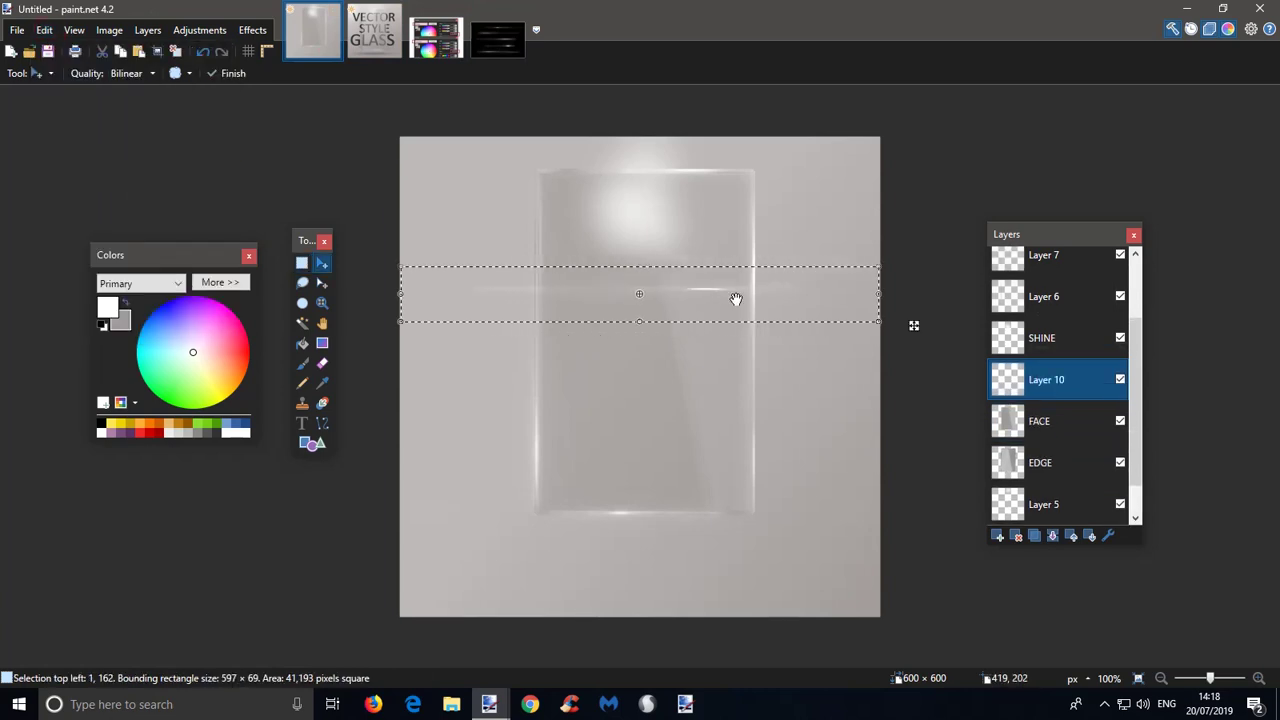
- Rotate the middle flare 90° and place it along the upper part of the pane's left edge
left_click_drag(736, 298, 646, 200)
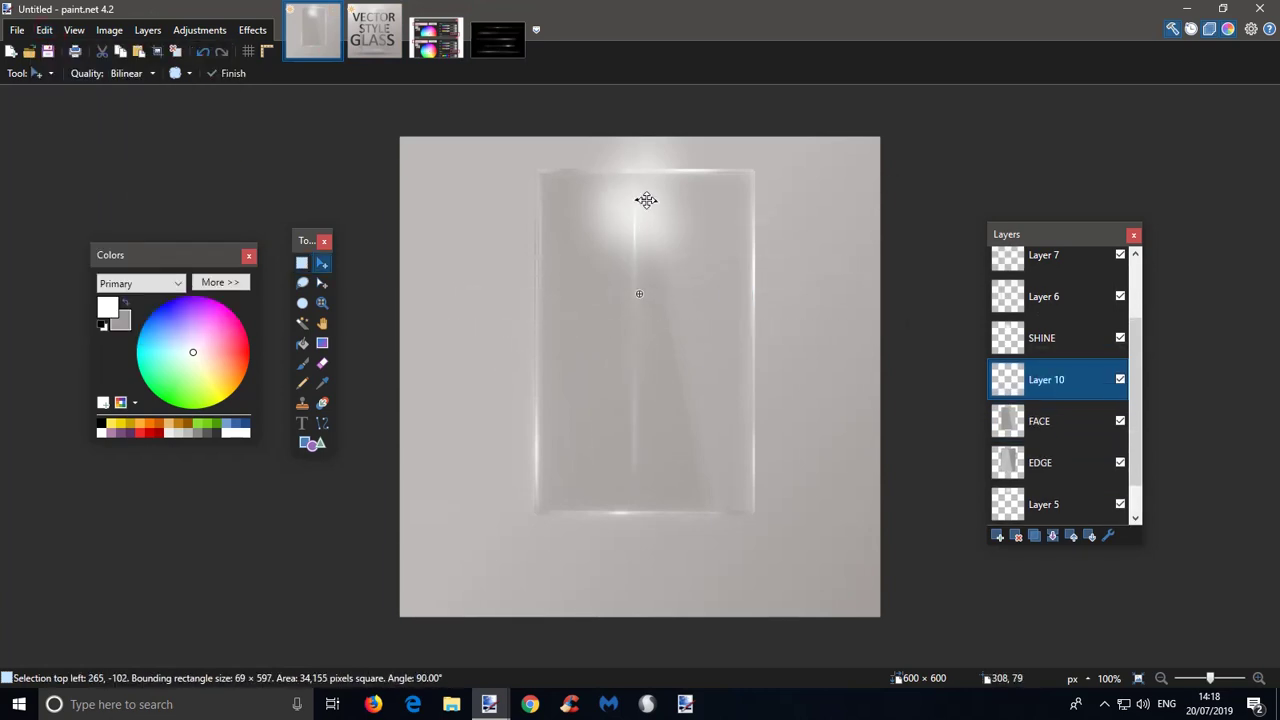
left_click_drag(644, 311, 549, 336)
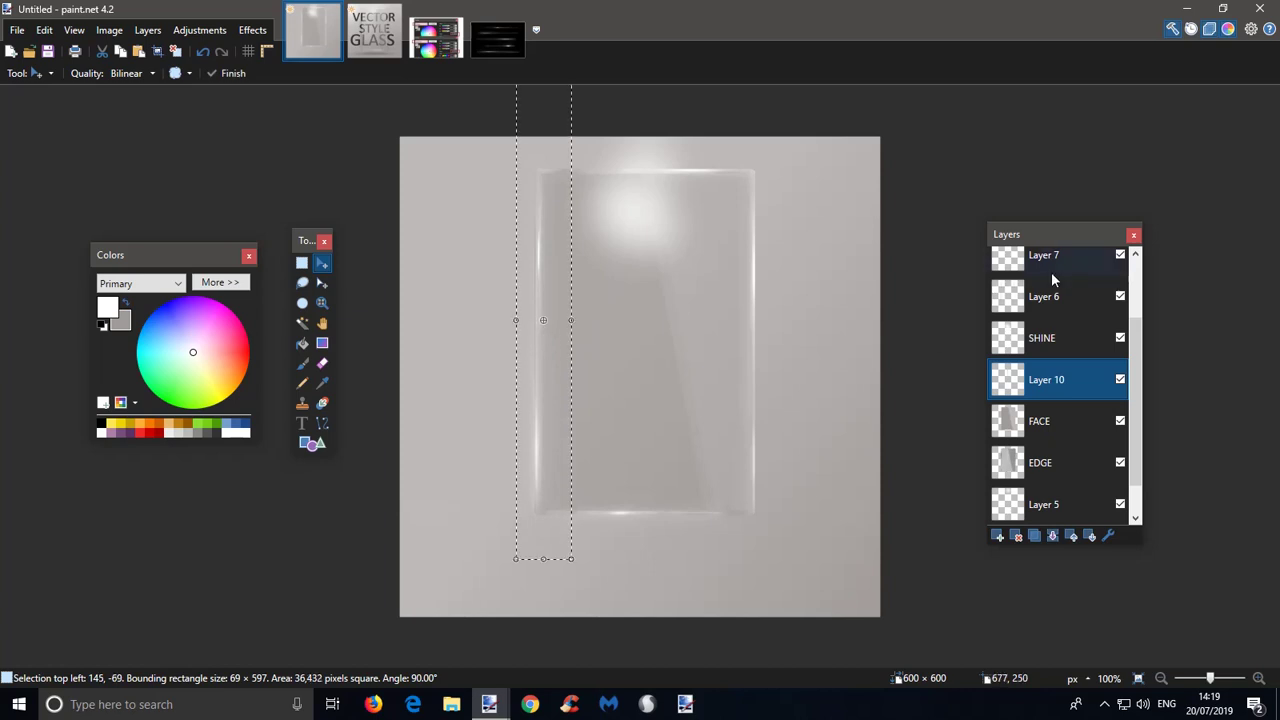
- Set Layer 10's blend mode to Screen, adjust its opacity slightly, and clear the selection around the flare
double_click(1010, 389)
left_click(647, 365)
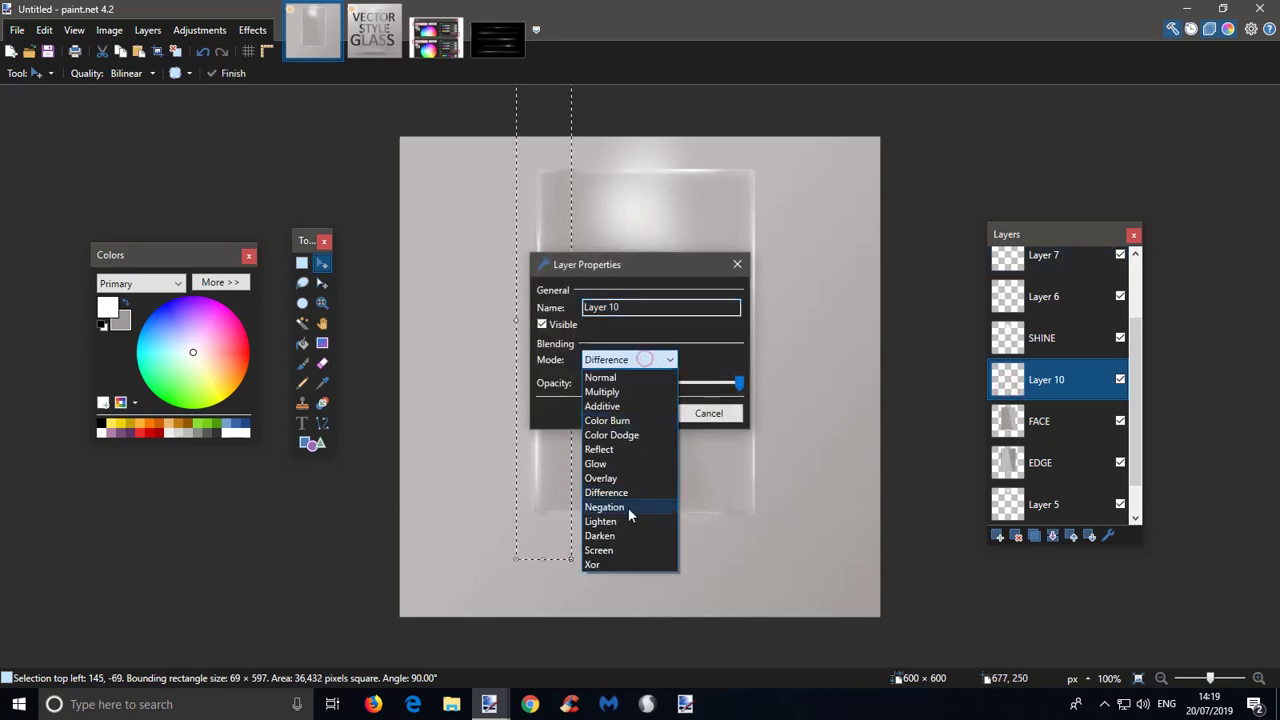
left_click(623, 544)
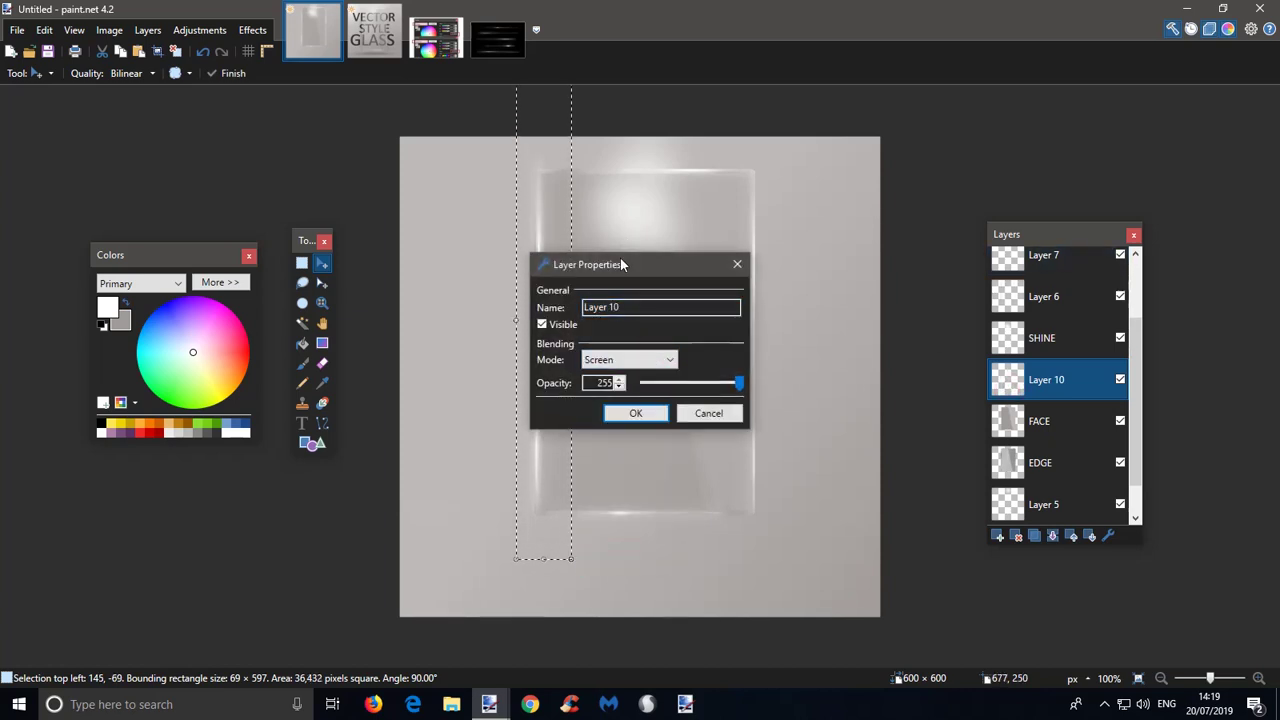
left_click_drag(620, 260, 850, 262)
left_click(843, 358)
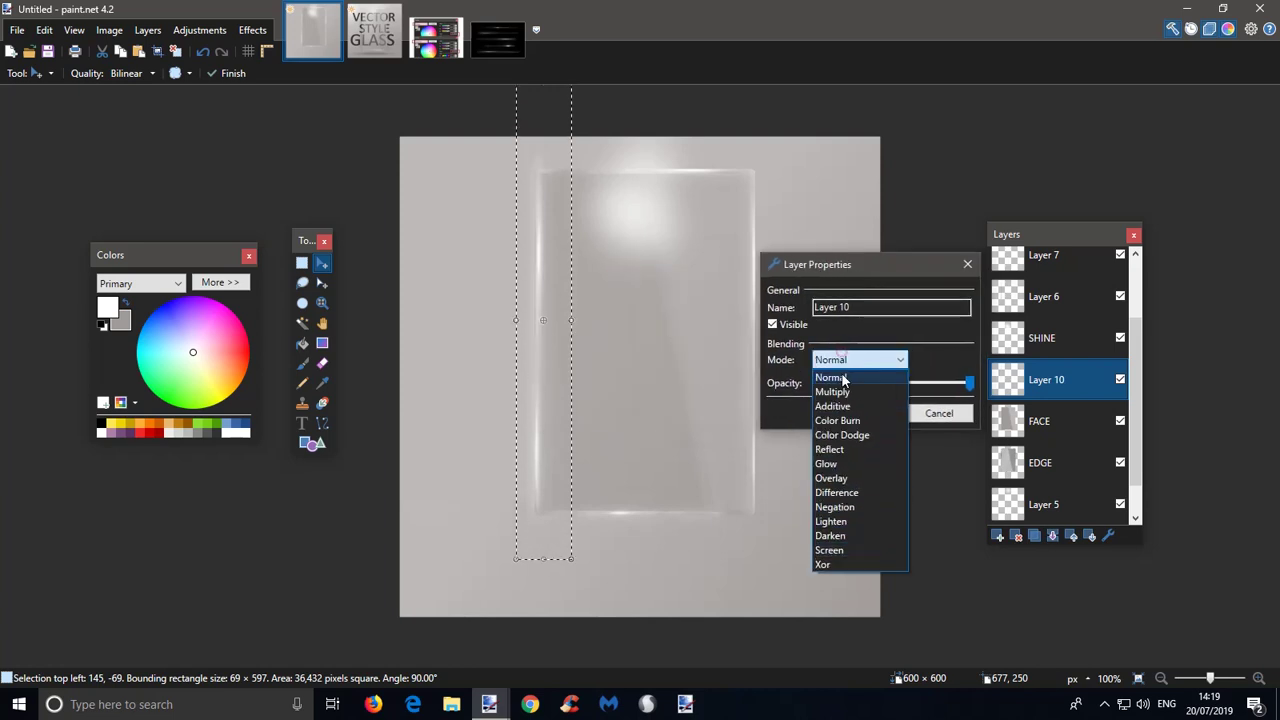
left_click(840, 374)
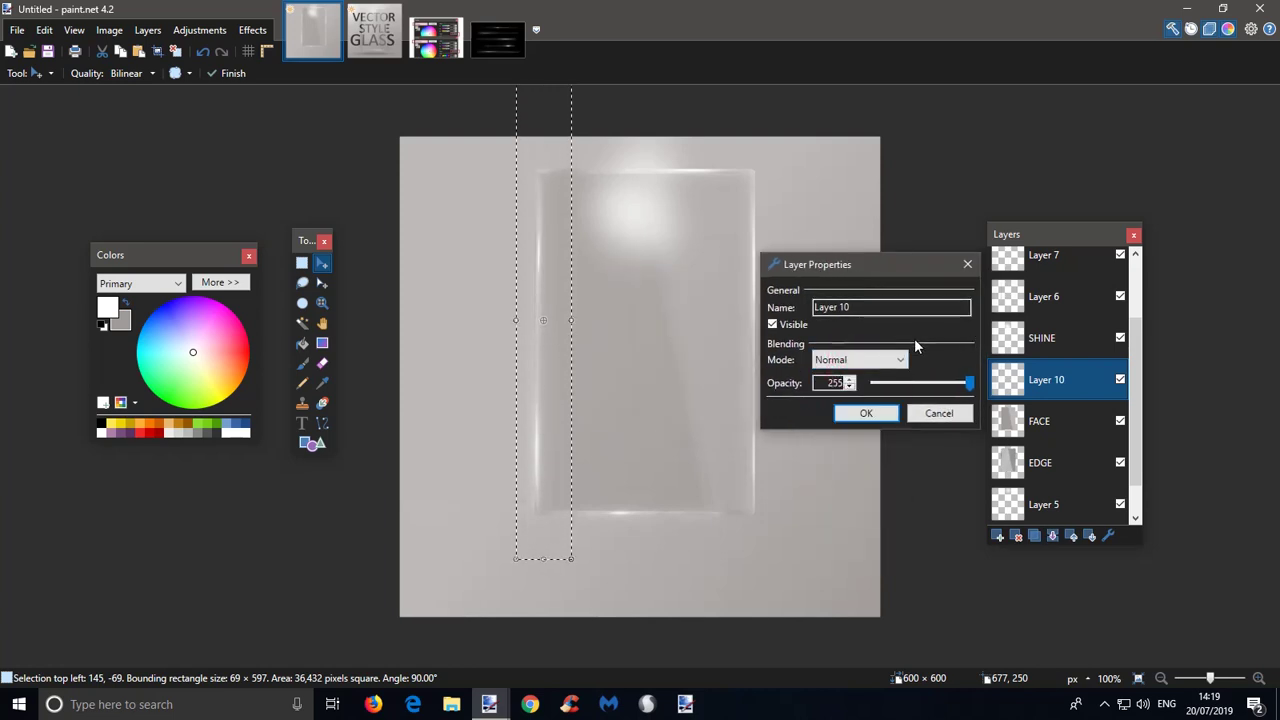
left_click(870, 362)
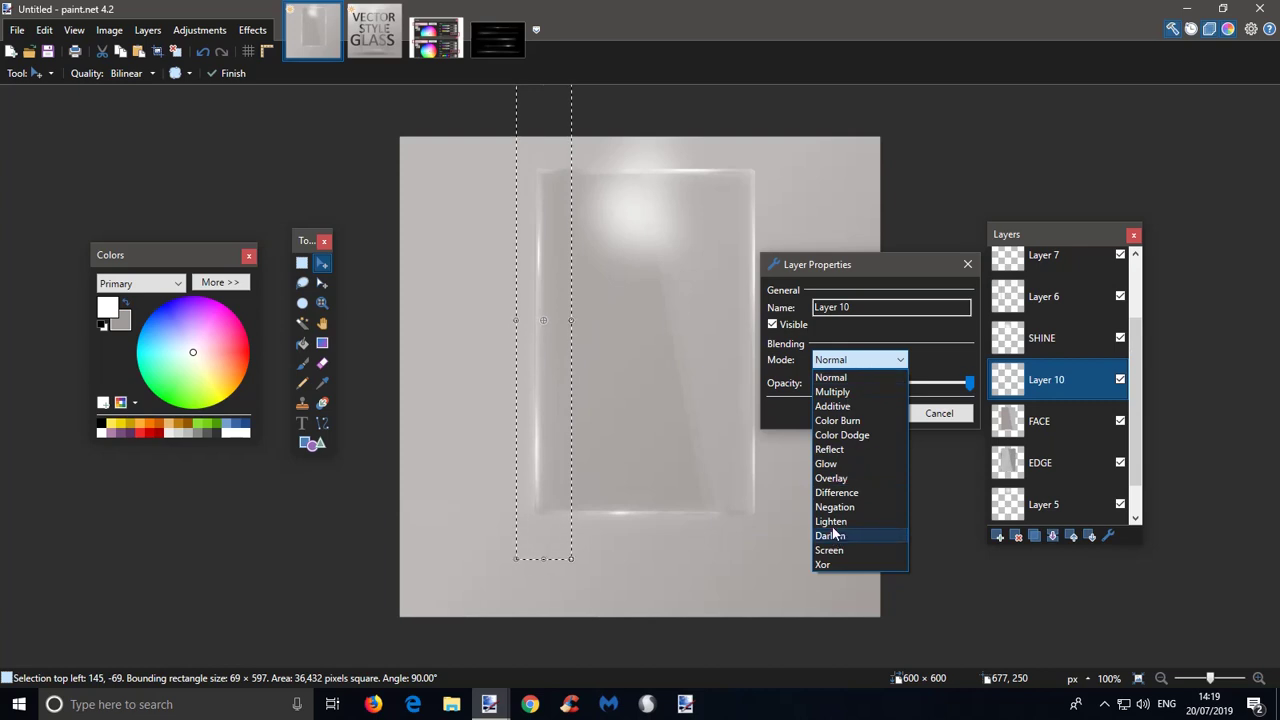
left_click(832, 523)
left_click(856, 359)
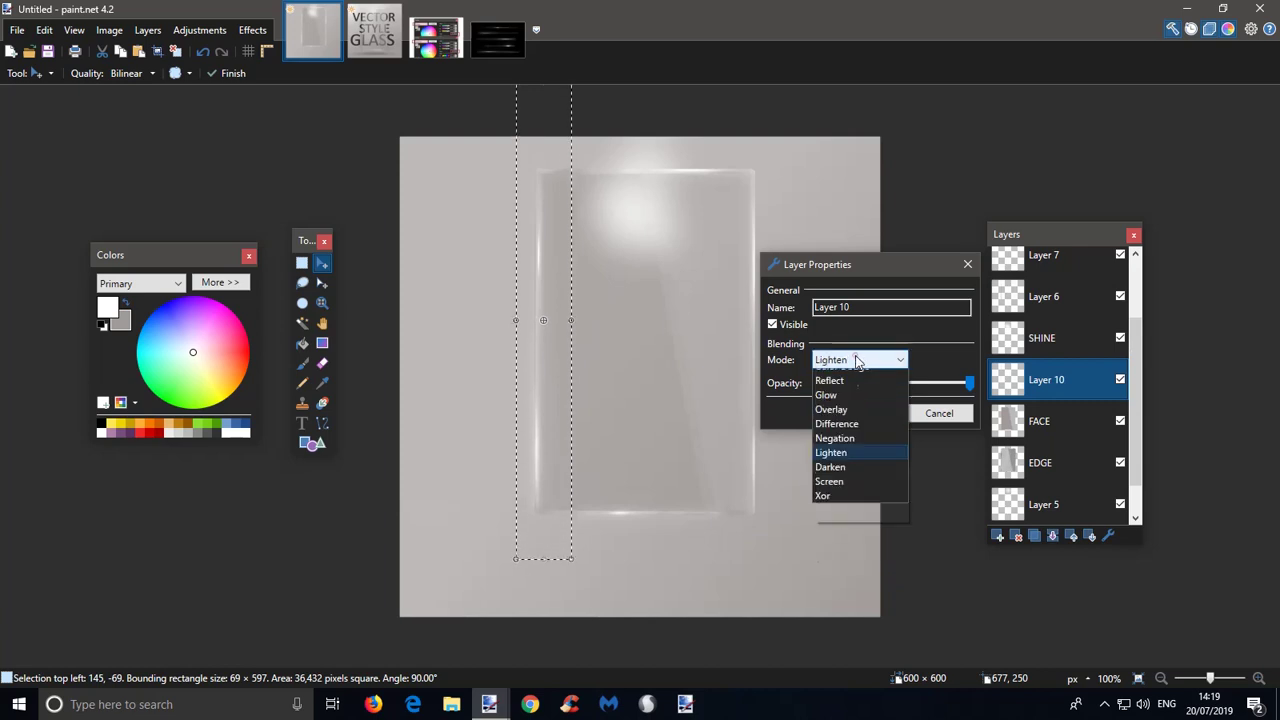
left_click(827, 550)
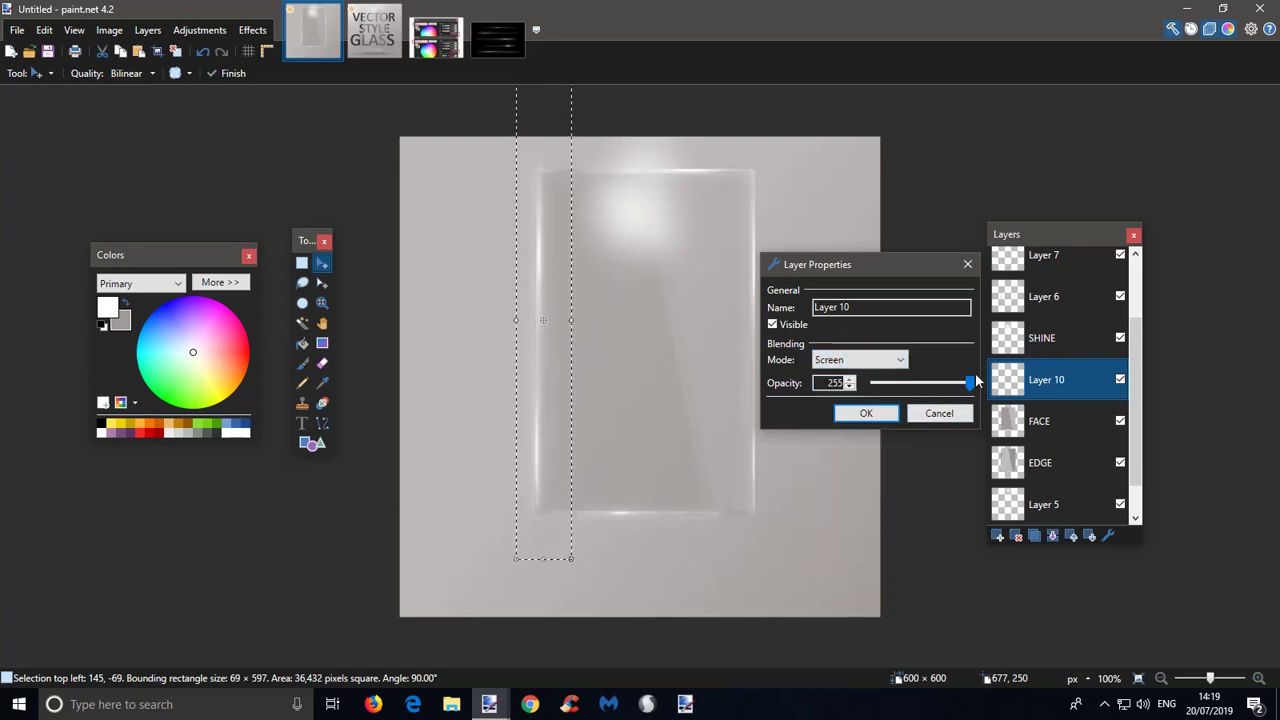
left_click_drag(968, 387, 956, 392)
left_click(860, 413)
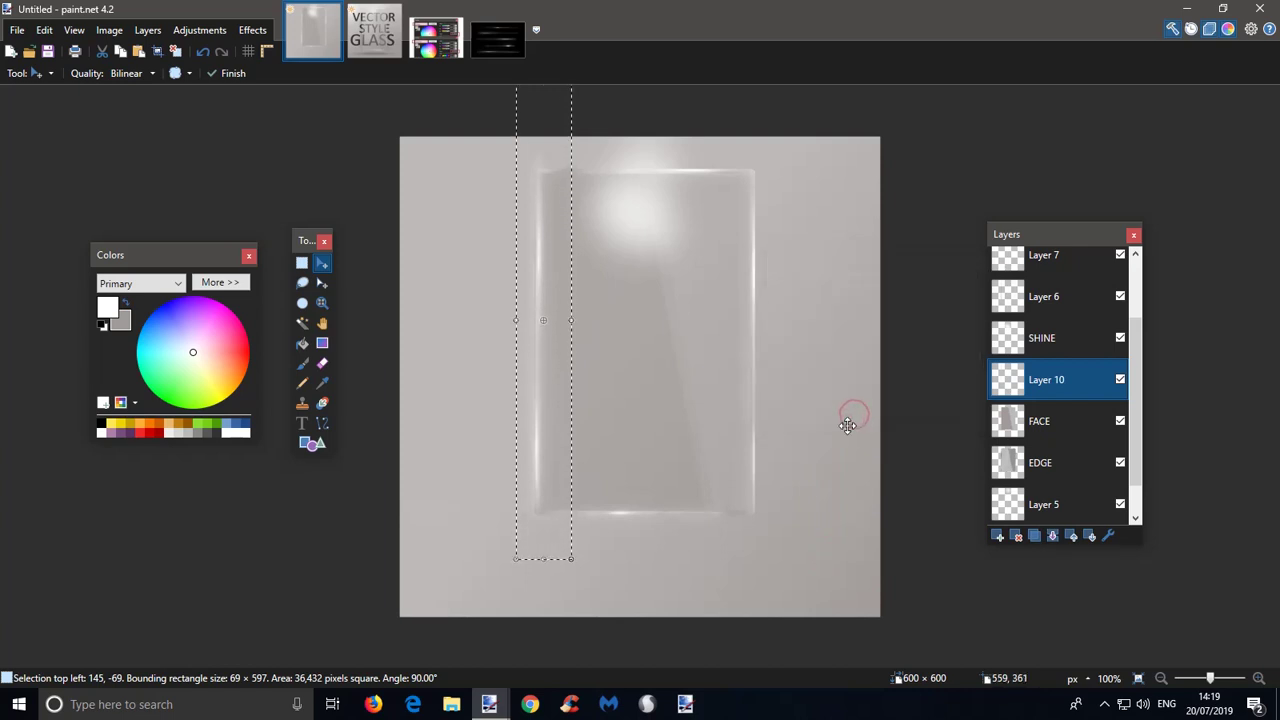
key("ctrl+d")
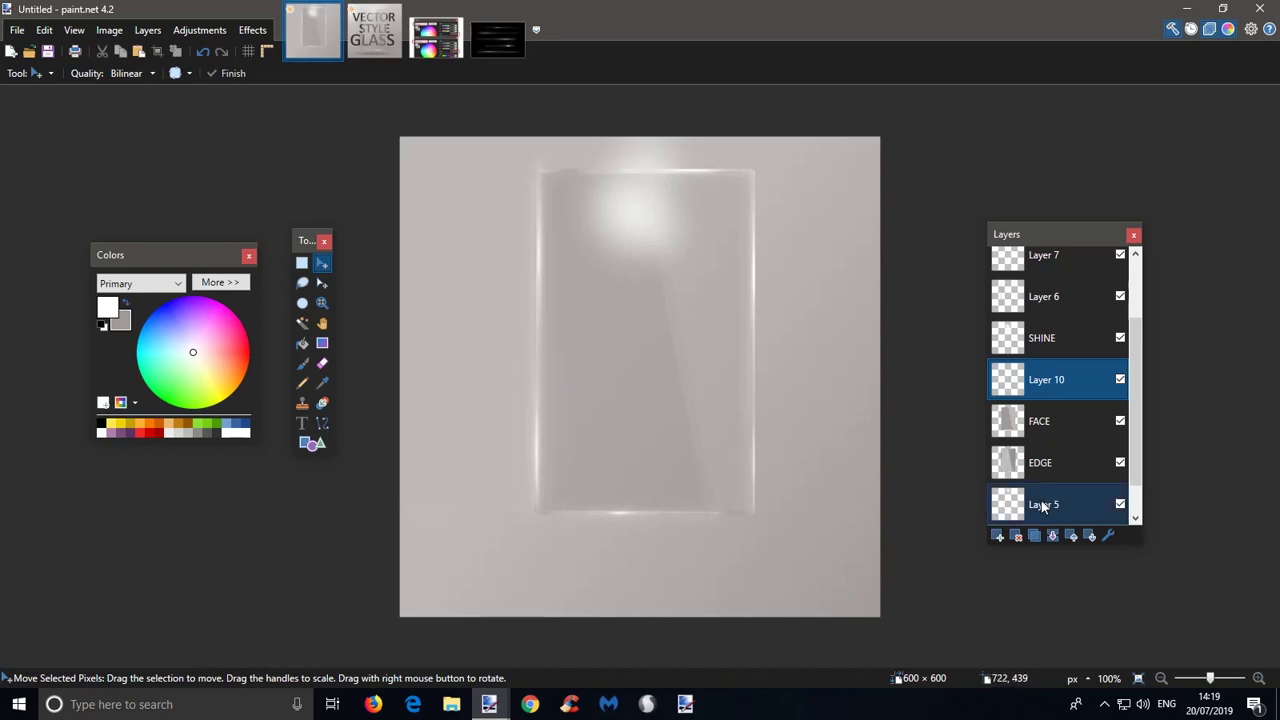
- Trim the Layer 10 flare to the pane using a Magic Wand selection of the area outside the EDGE shape, and deselect
left_click(1040, 462)
left_click(302, 322)
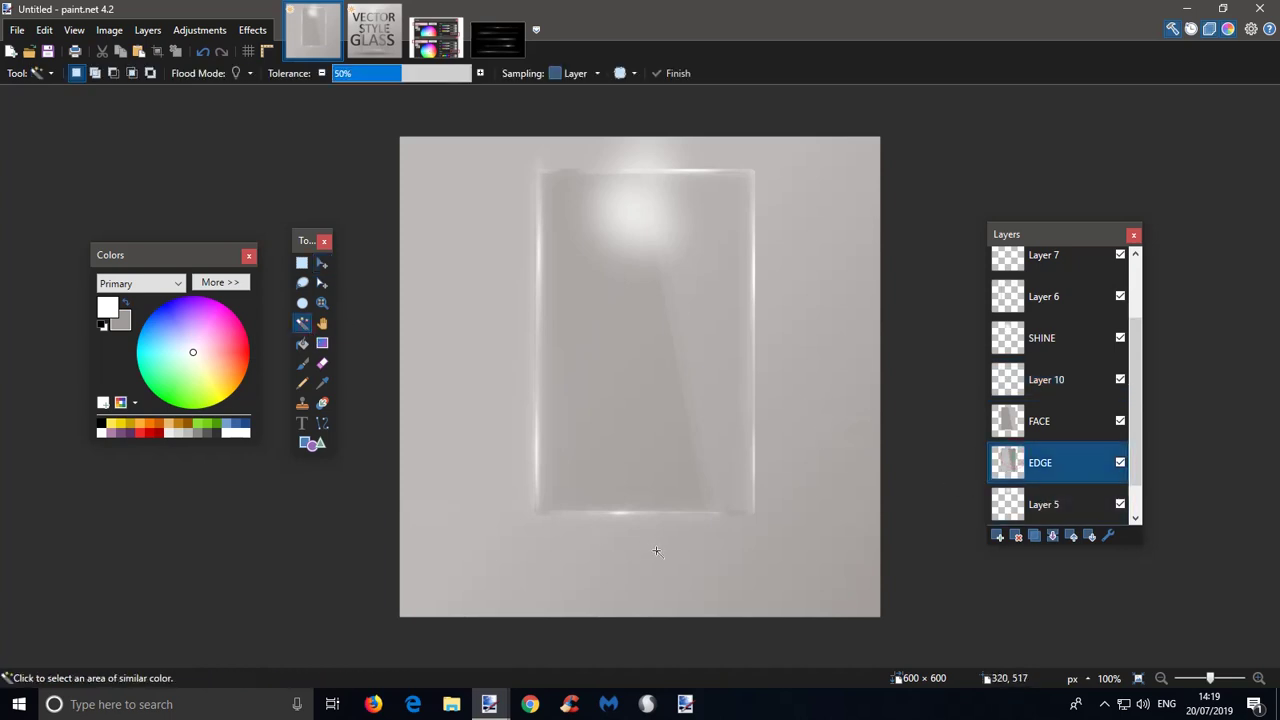
left_click(656, 551)
left_click(1043, 388)
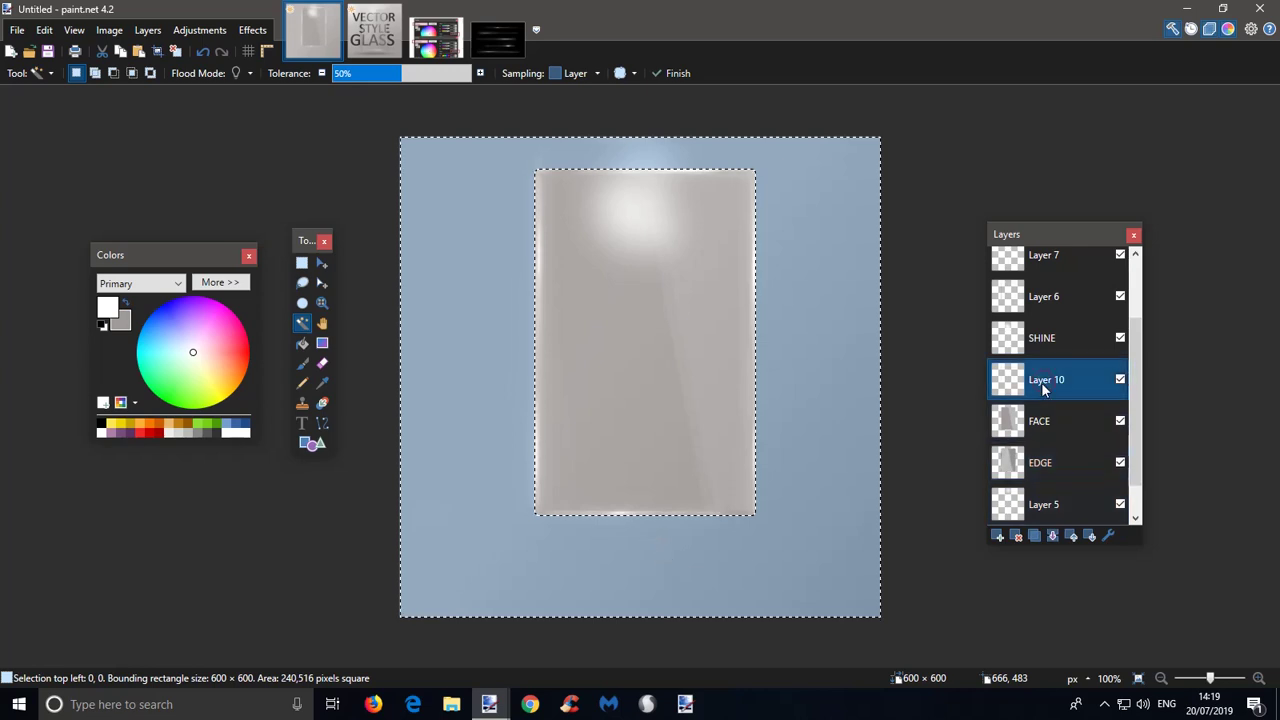
key("ctrl+d")
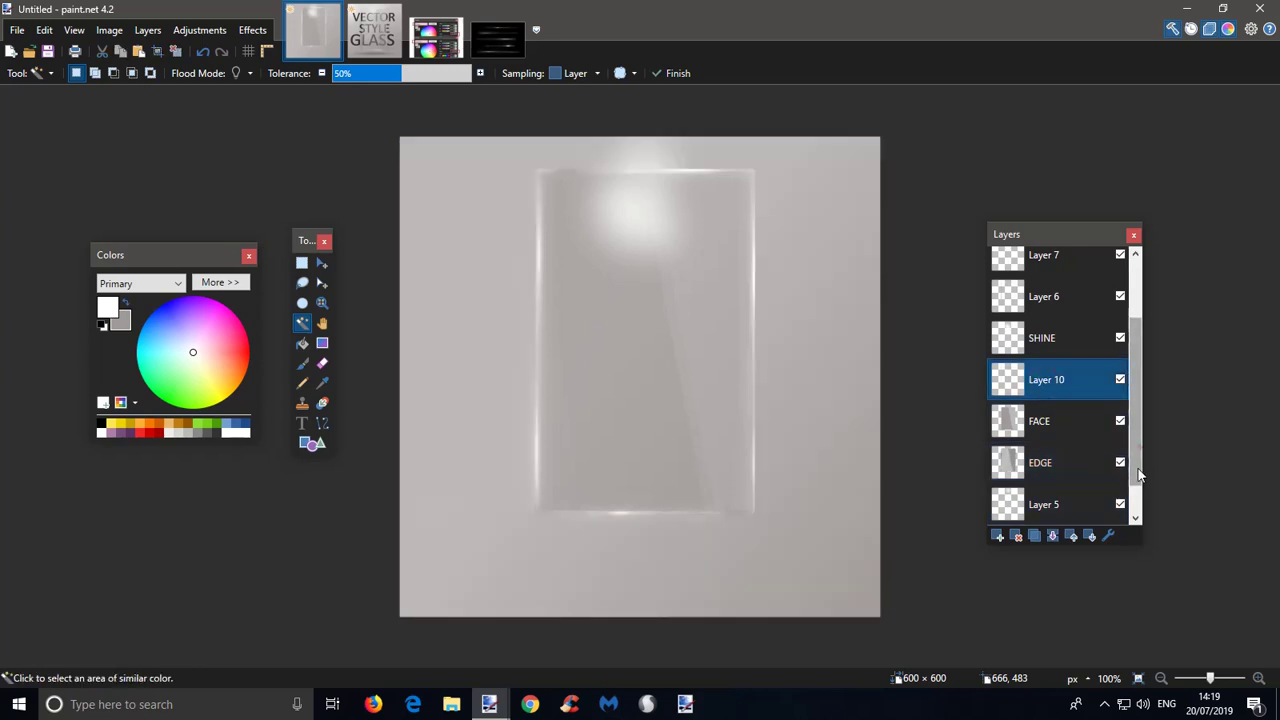
- Add a new layer above Layer 5 and draw a thin dark grey filled rectangle about 190 × 12 px below the pane
scroll(1138, 474, "down", 1)
left_click(1042, 474)
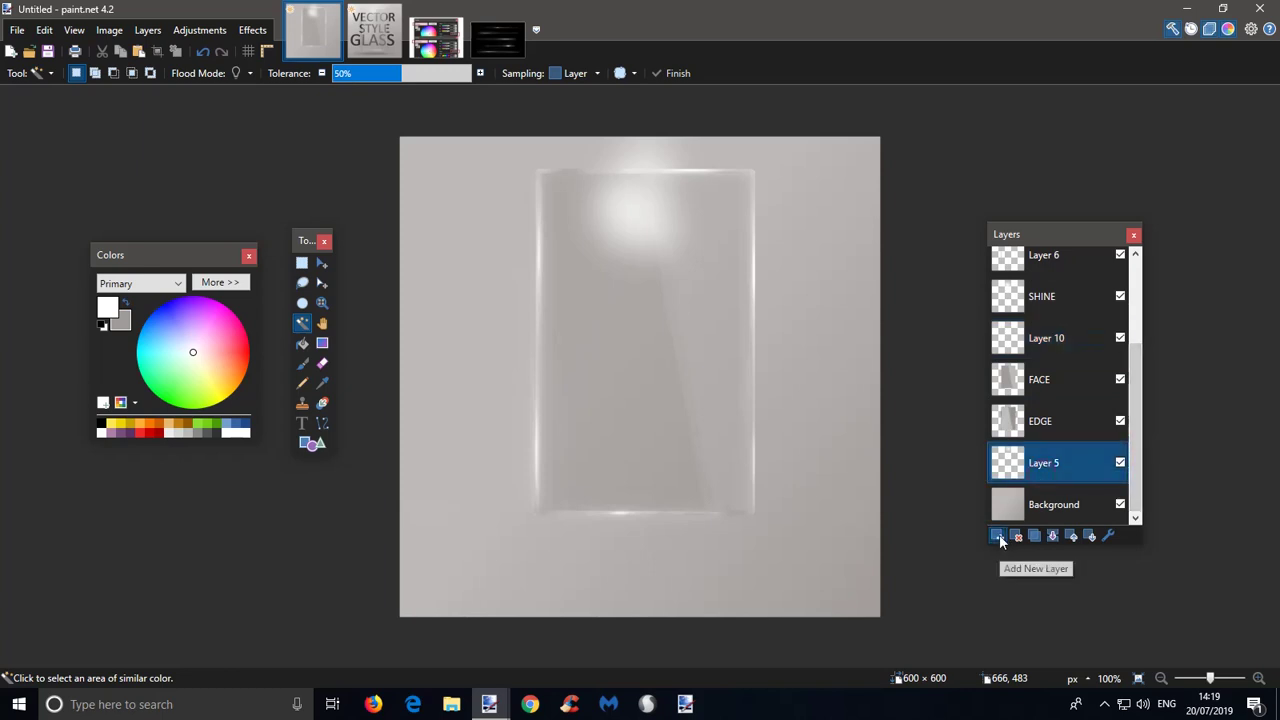
left_click(998, 536)
left_click(214, 434)
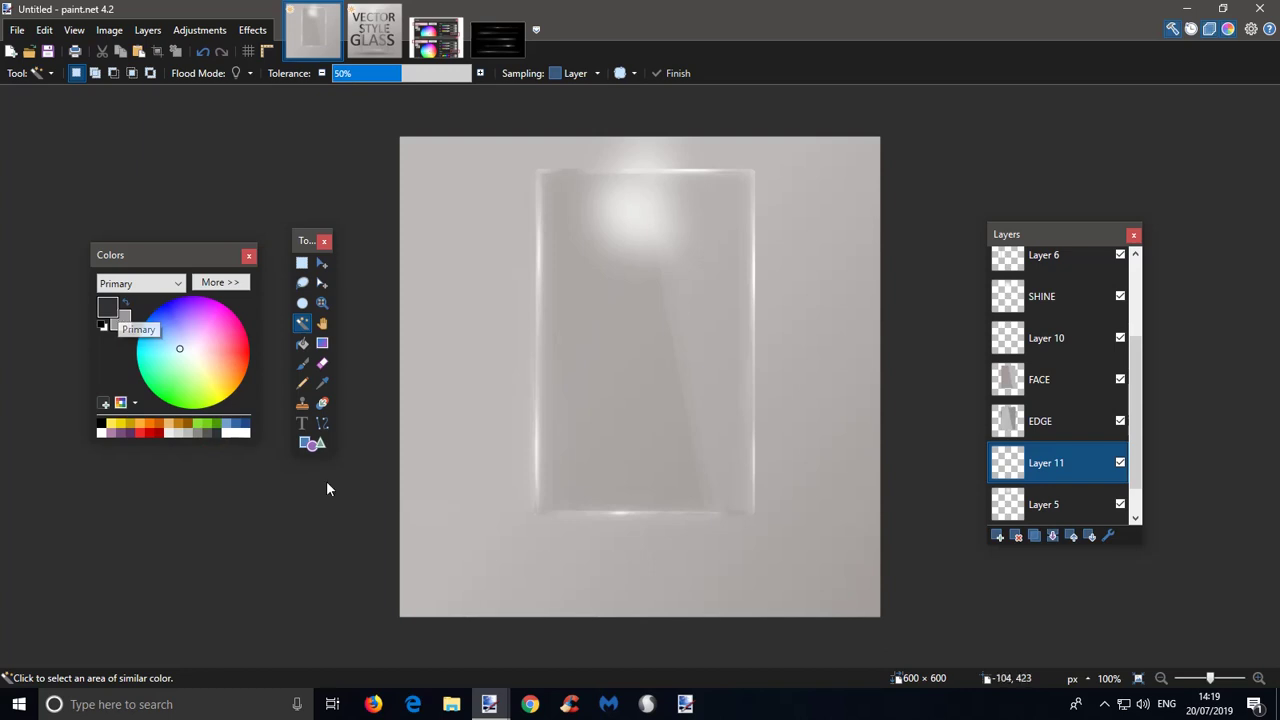
left_click(307, 447)
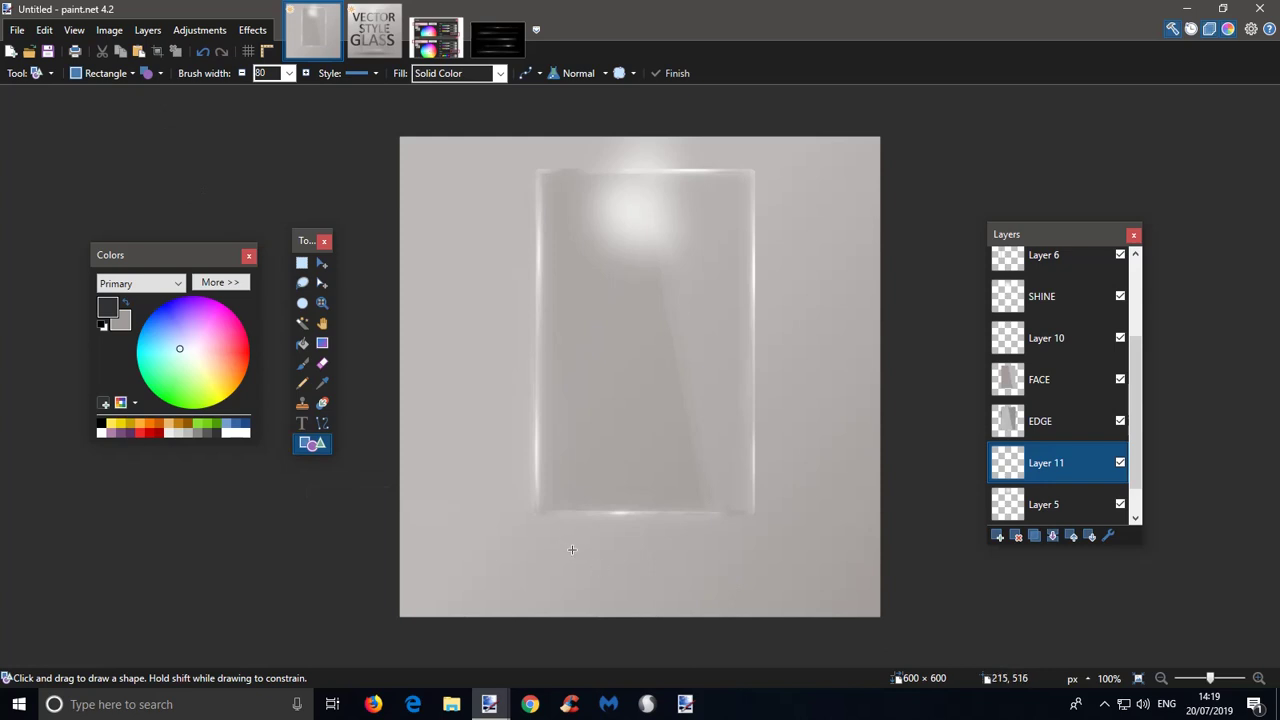
left_click_drag(572, 549, 724, 557)
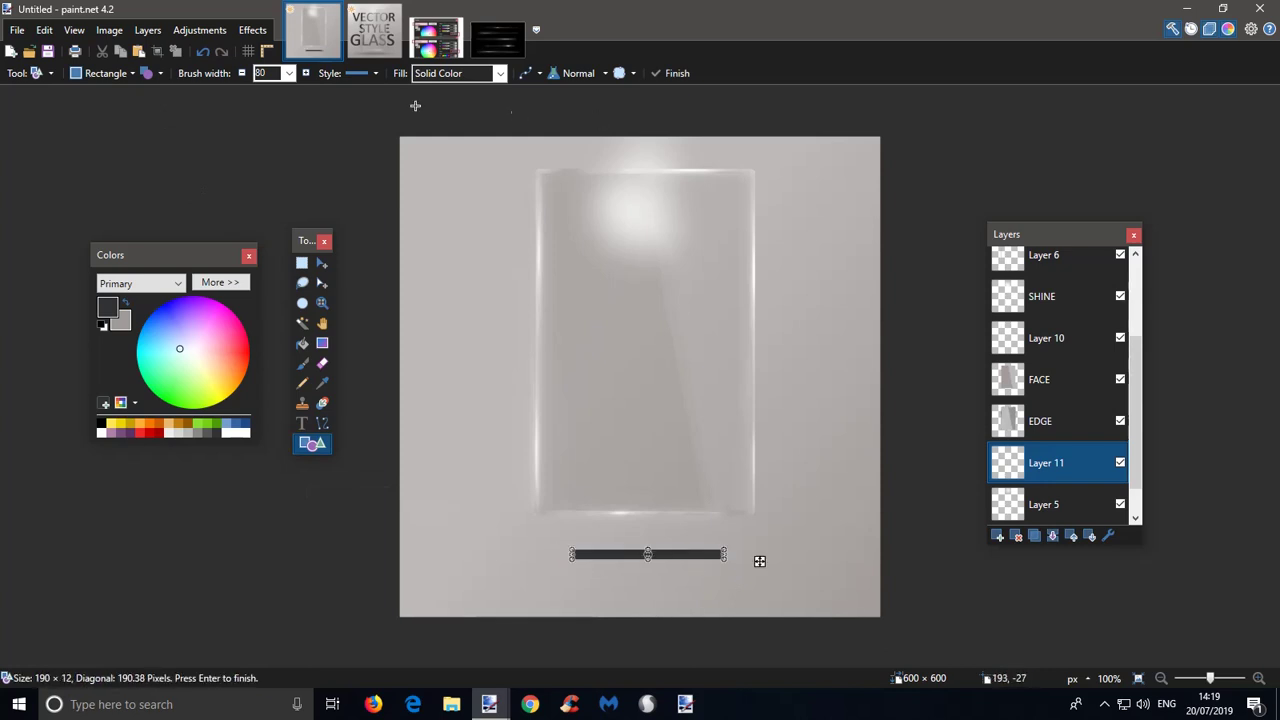
- Apply a Gaussian Blur with radius 15 to the dark bar below the pane
left_click(250, 31)
mouse_move(341, 82)
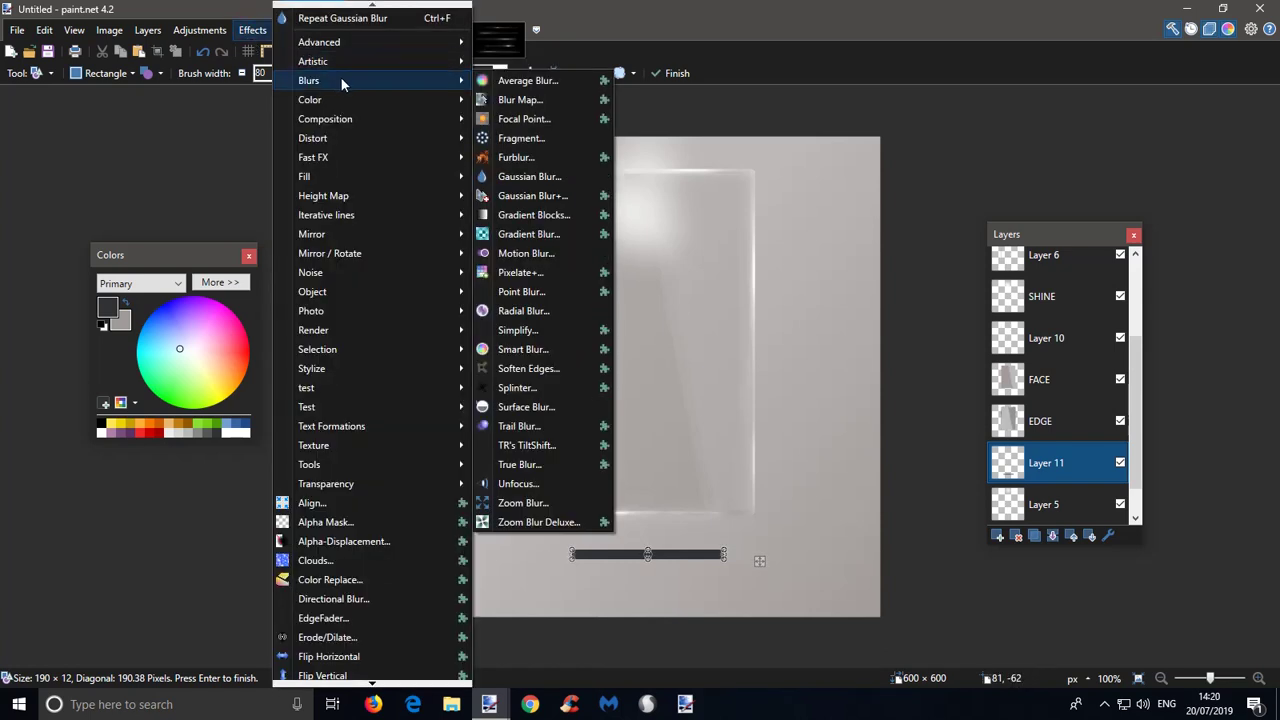
left_click(506, 176)
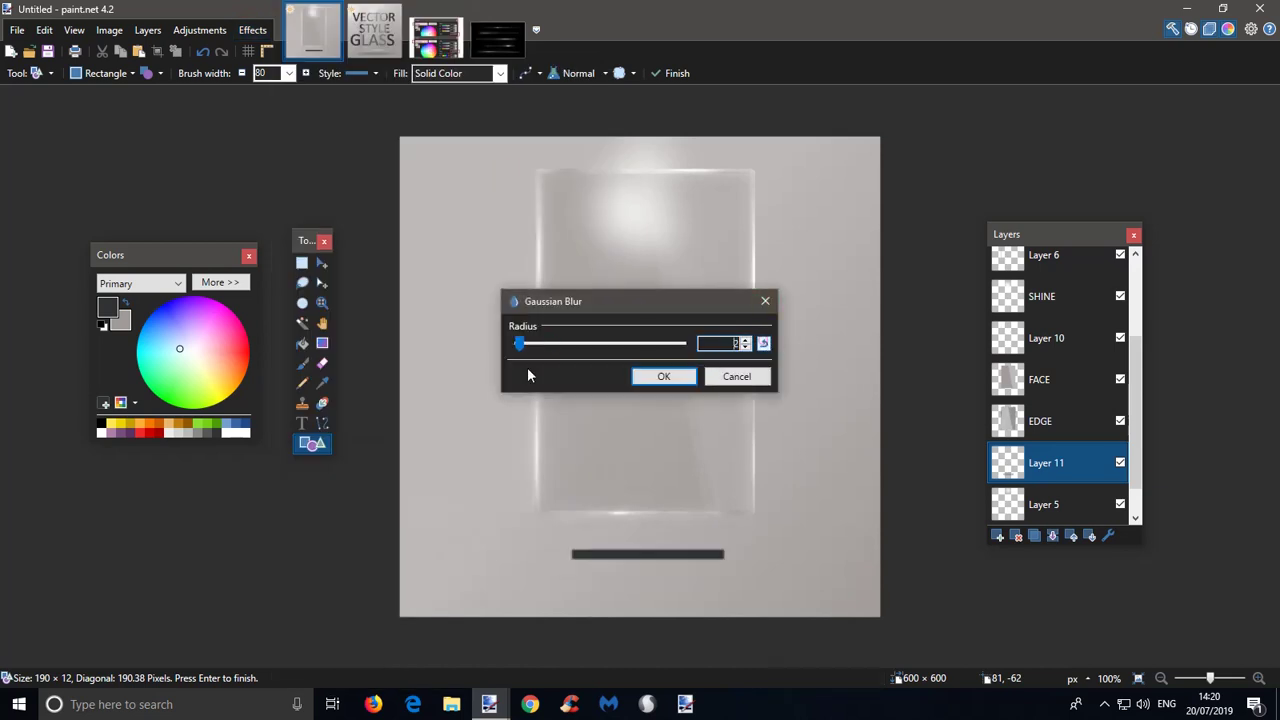
left_click_drag(519, 347, 531, 347)
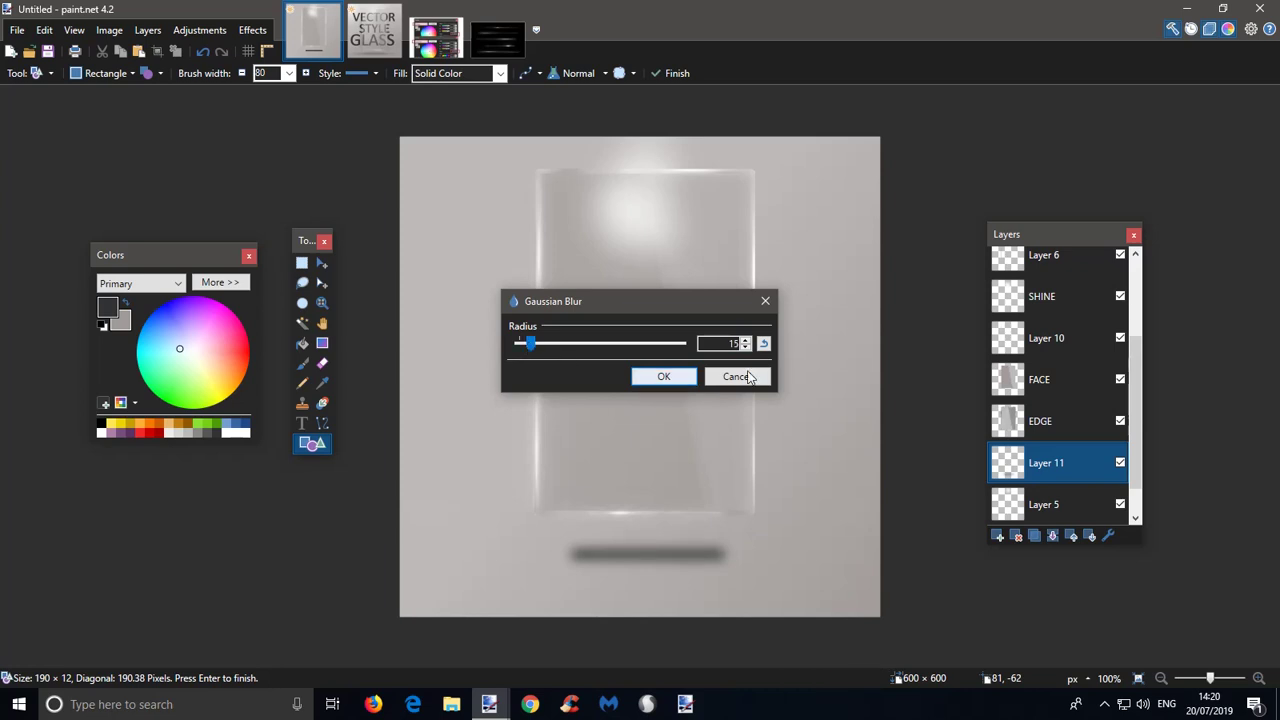
key("Return")
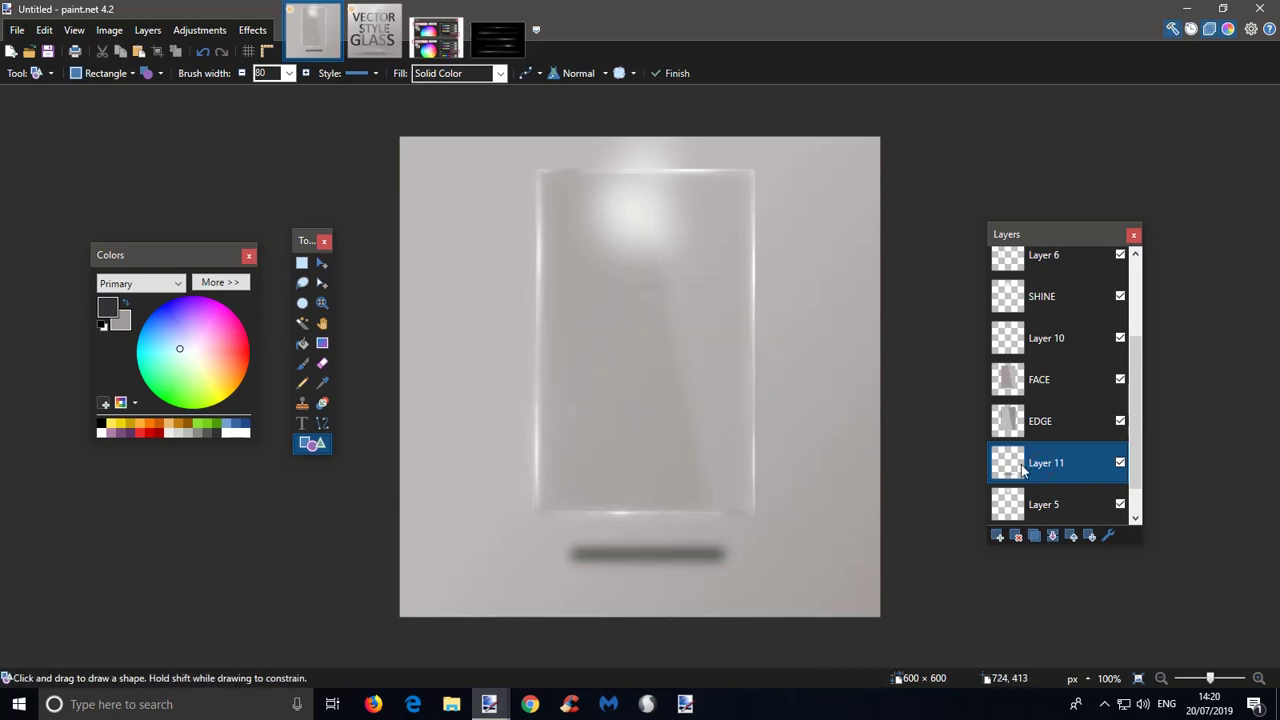
- Set the blend mode of the blurred bar's layer, Layer 11, to Overlay
double_click(1021, 464)
left_click(622, 358)
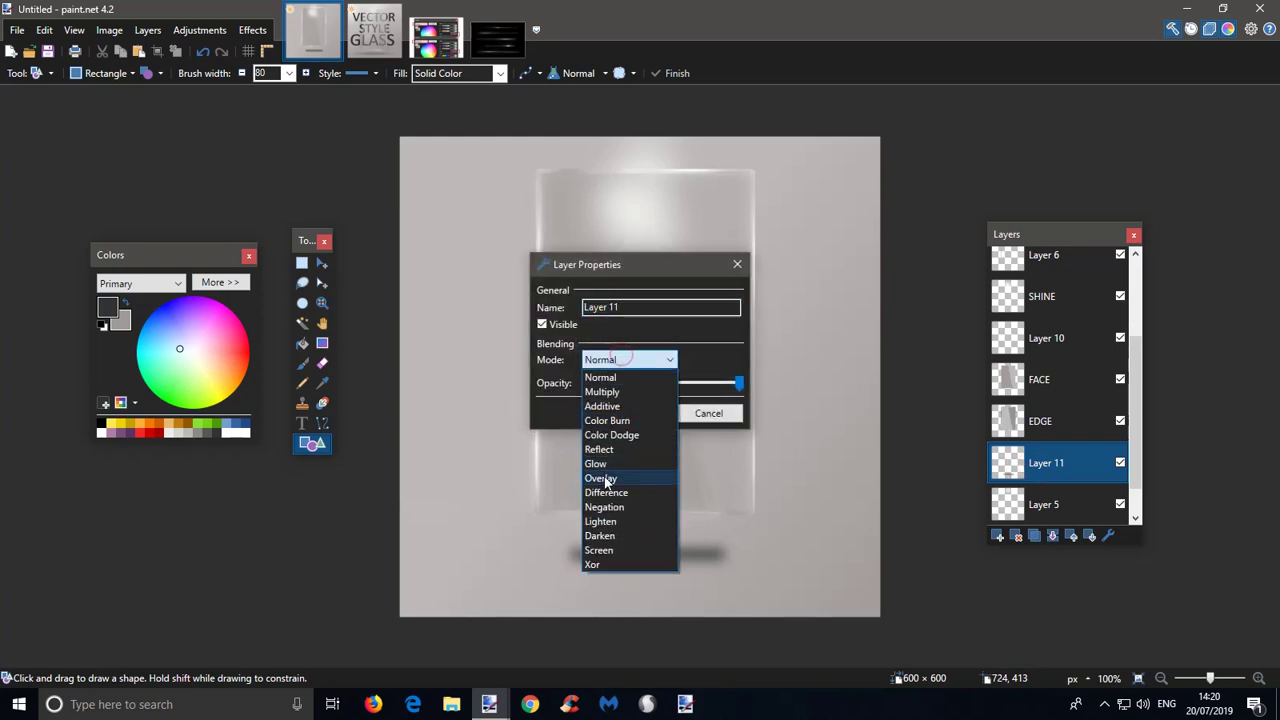
left_click(605, 479)
left_click(635, 413)
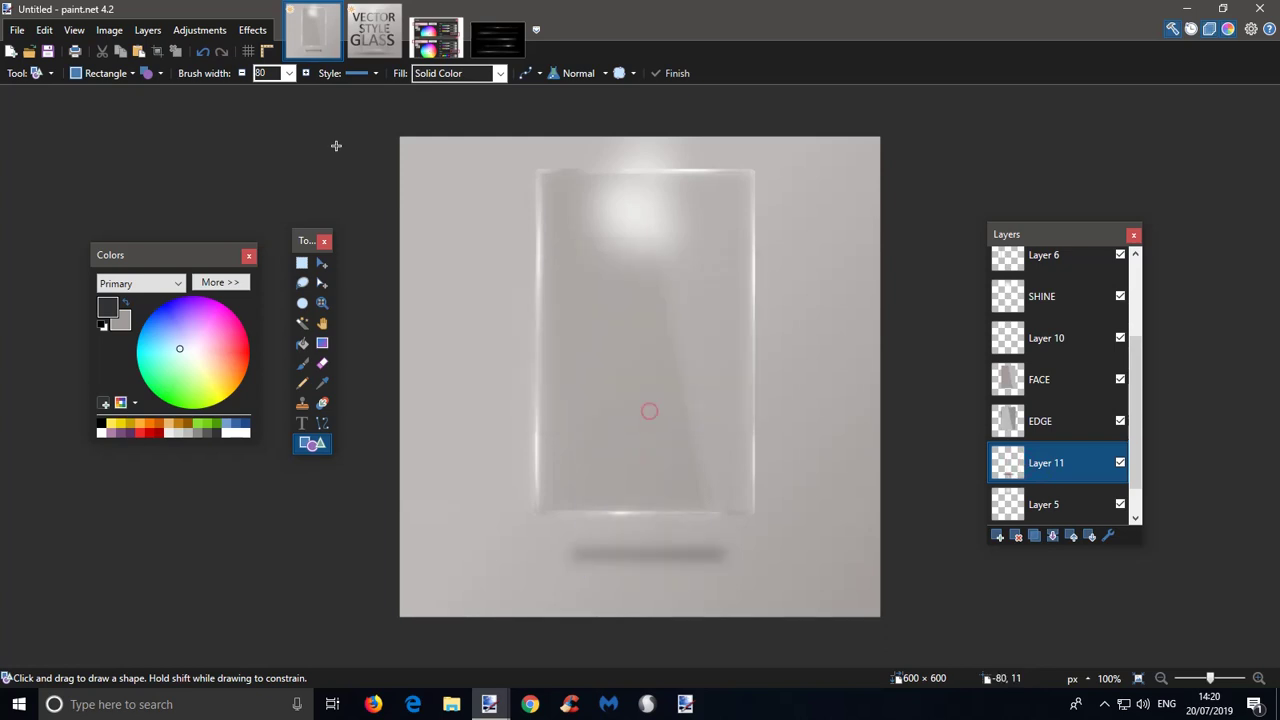
- Apply a centred Motion Blur at angle 0 and distance 137 to the shadow bar, and duplicate its layer
left_click(254, 30)
mouse_move(315, 82)
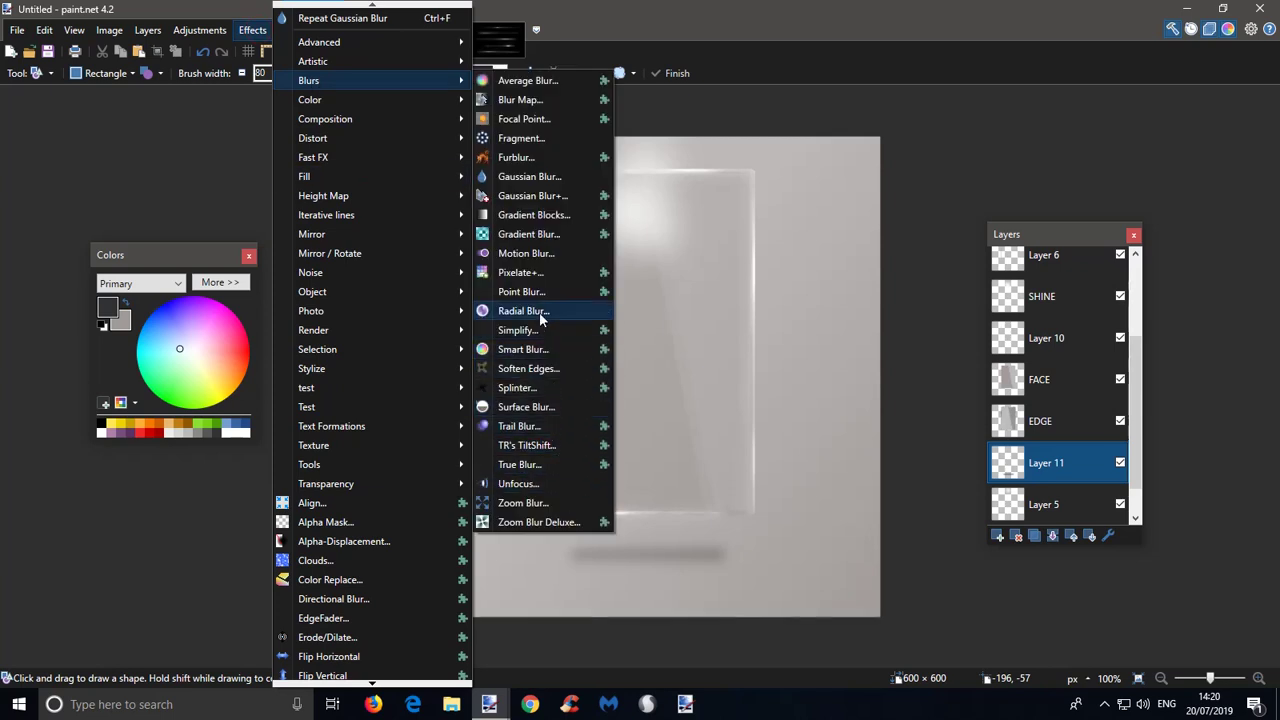
left_click(537, 255)
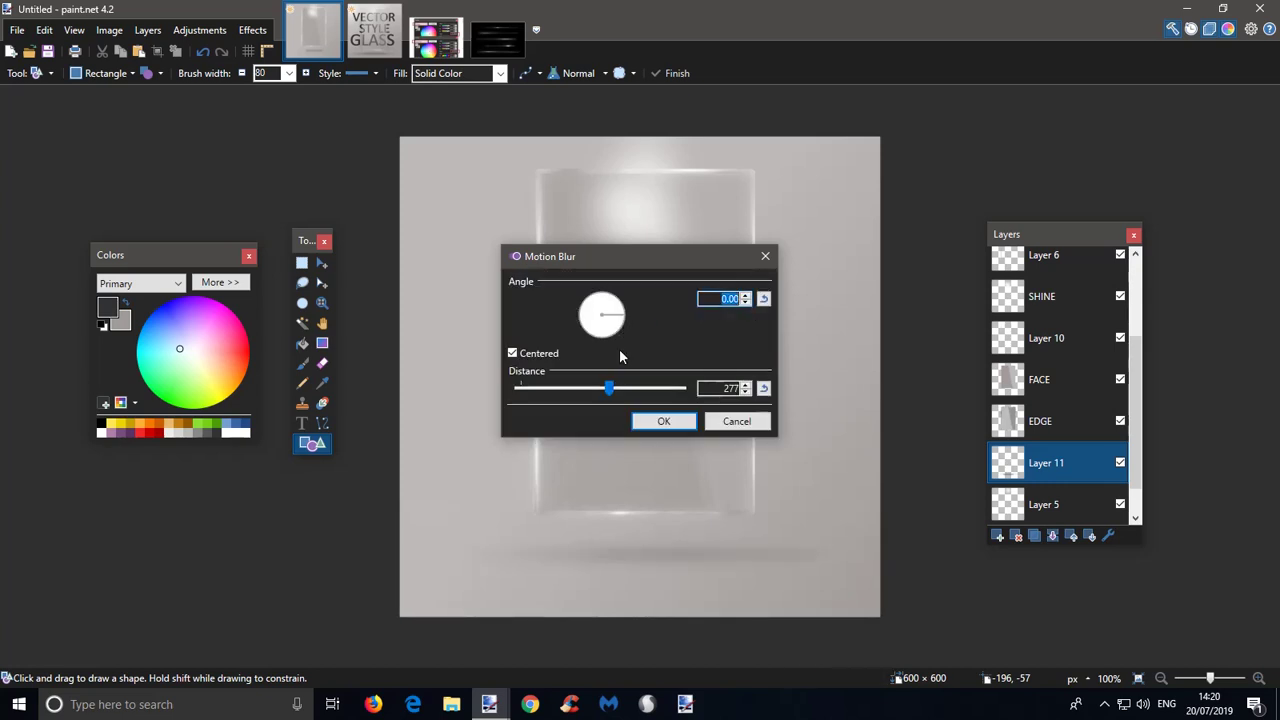
left_click_drag(600, 394, 563, 398)
left_click(660, 423)
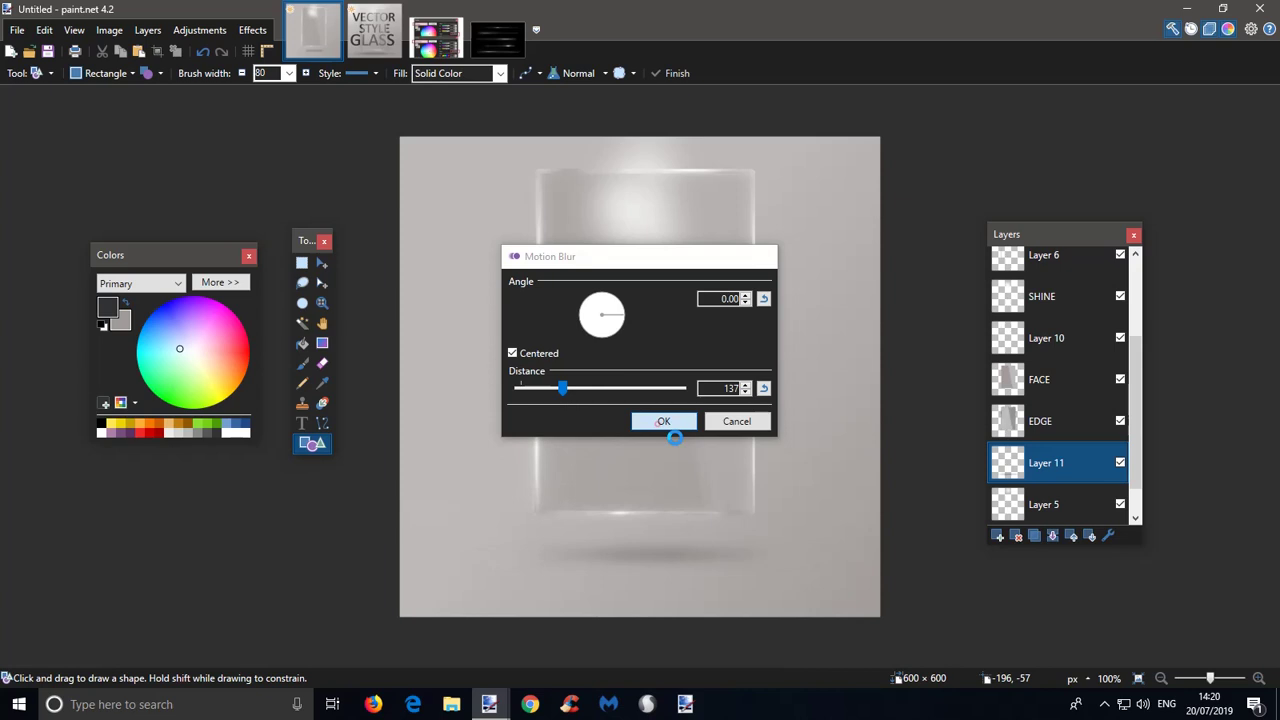
left_click(1031, 535)
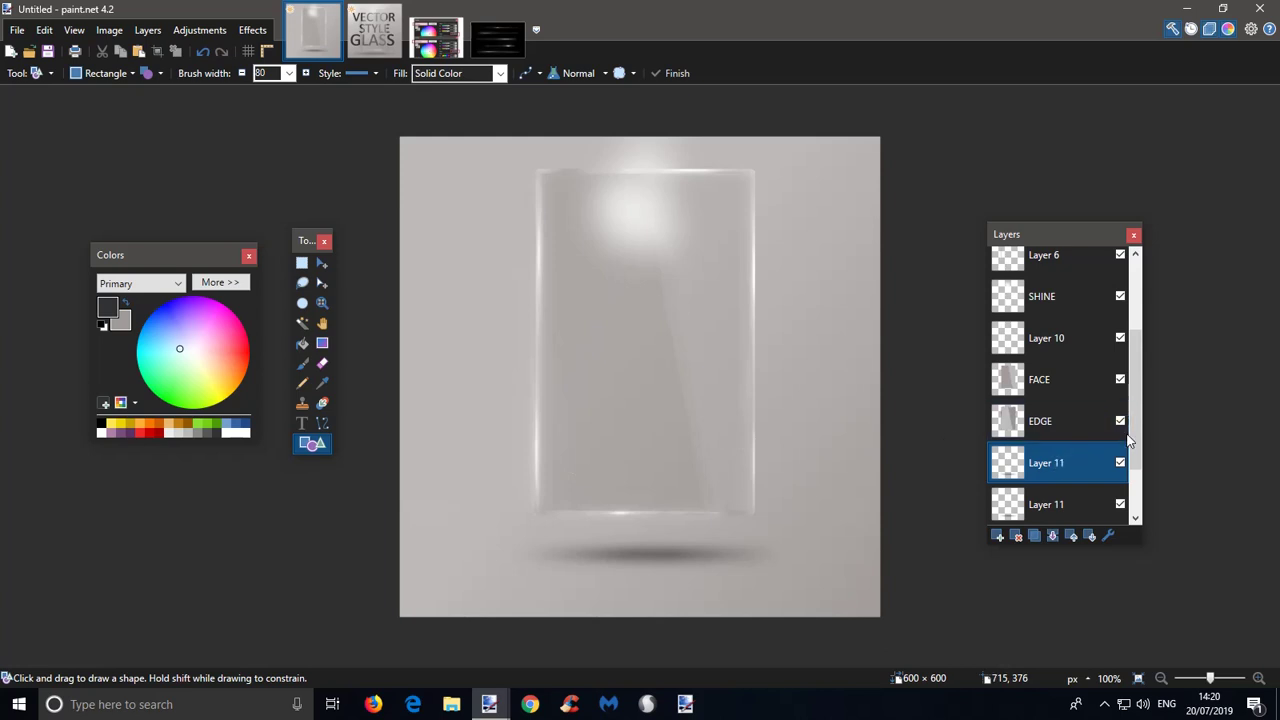
- Add a new layer between EDGE and the shadow layers and enter the text GLASS in dark grey Calibri
left_click_drag(1134, 436, 1137, 417)
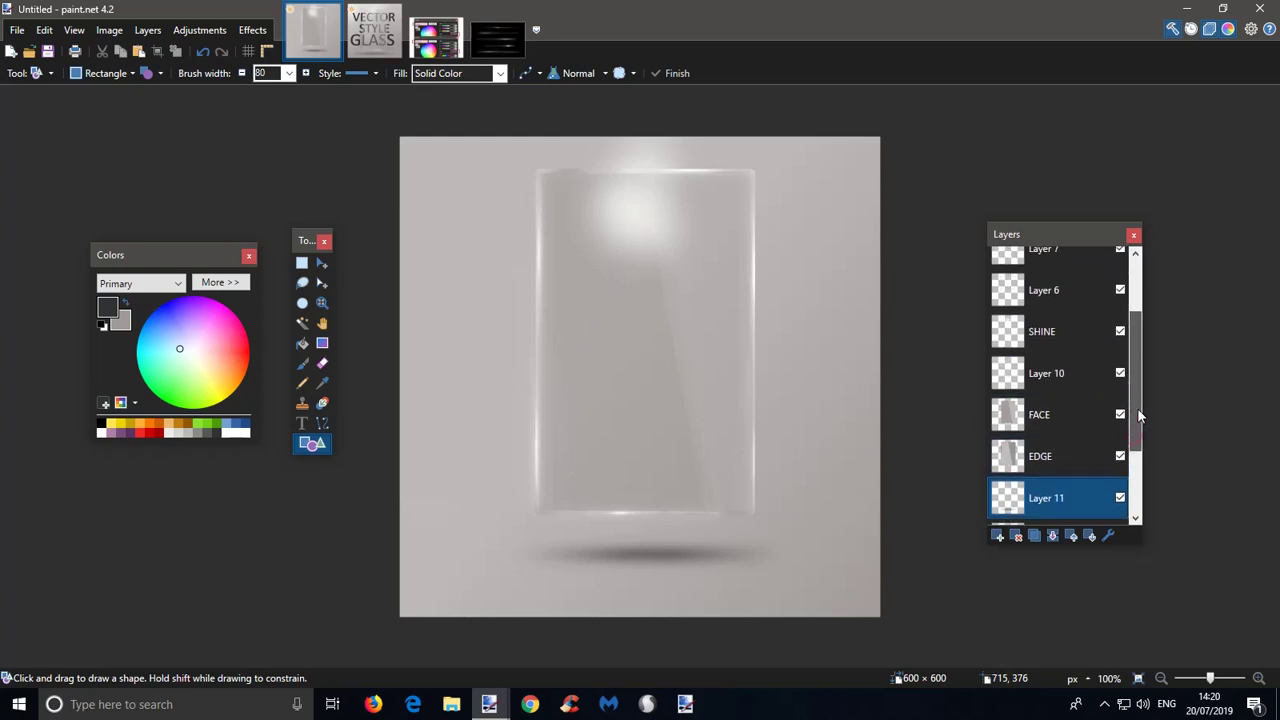
left_click(999, 536)
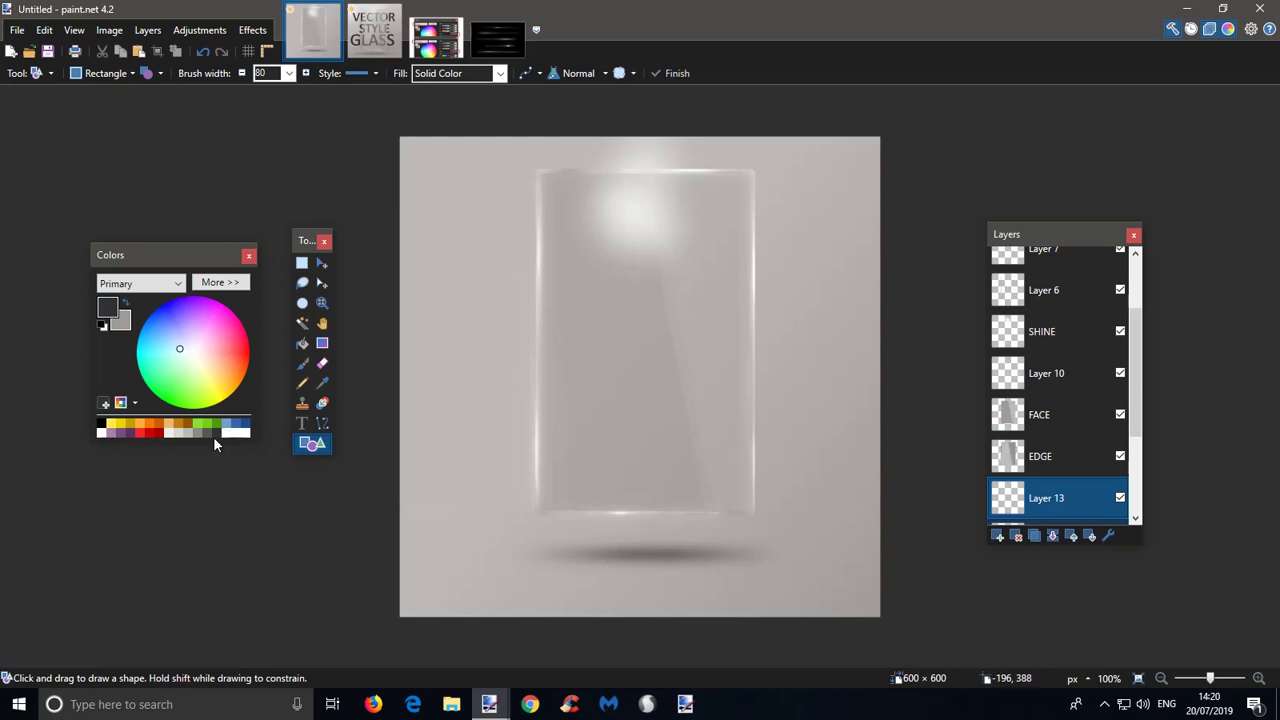
left_click(302, 423)
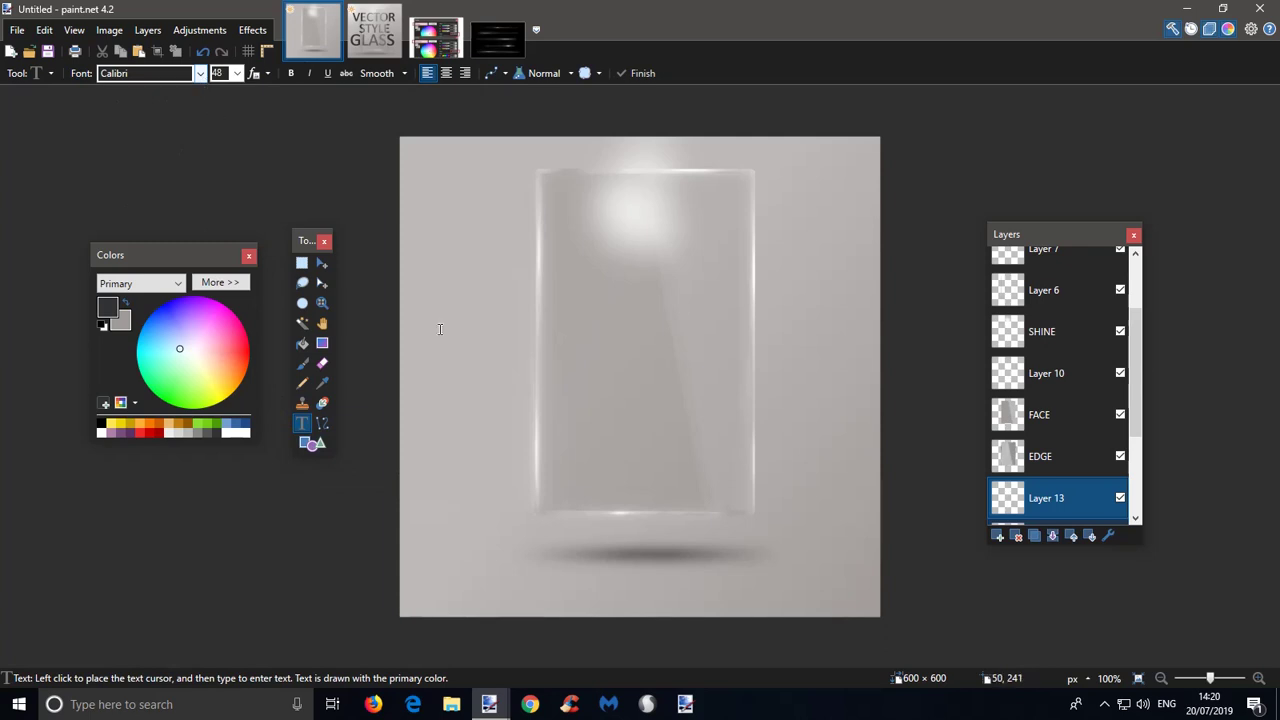
left_click(438, 370)
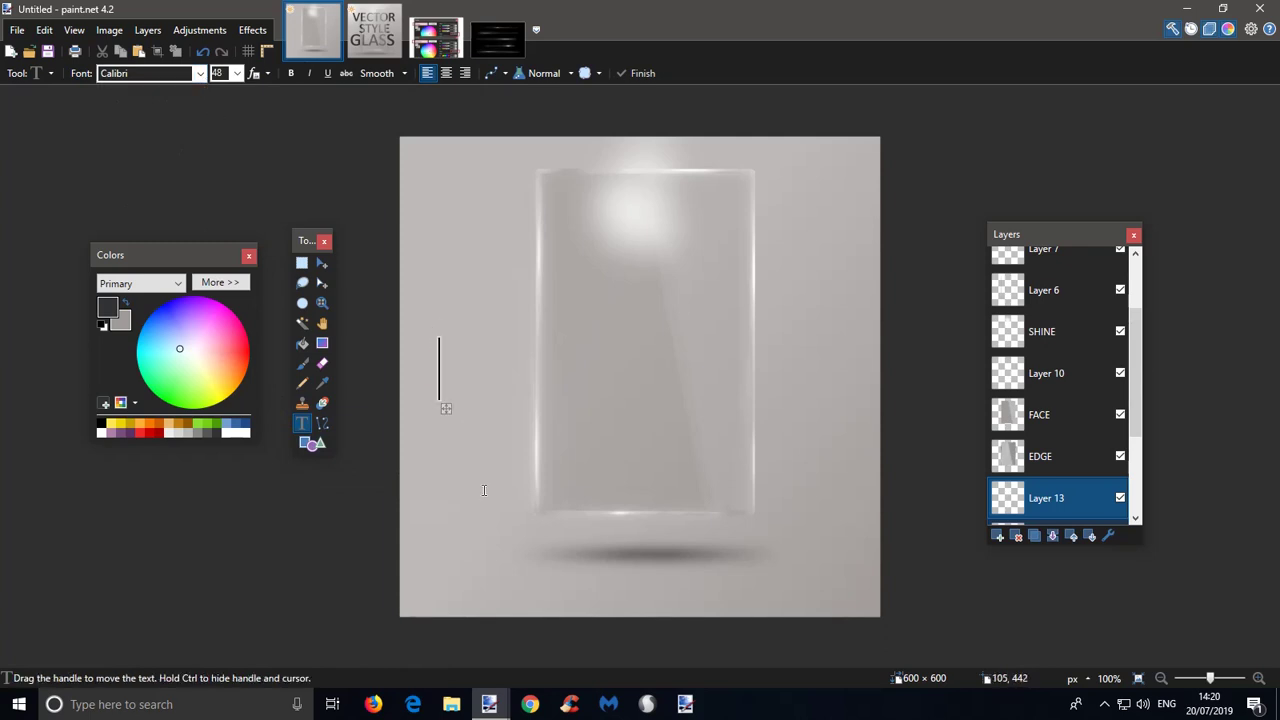
type("GLASS")
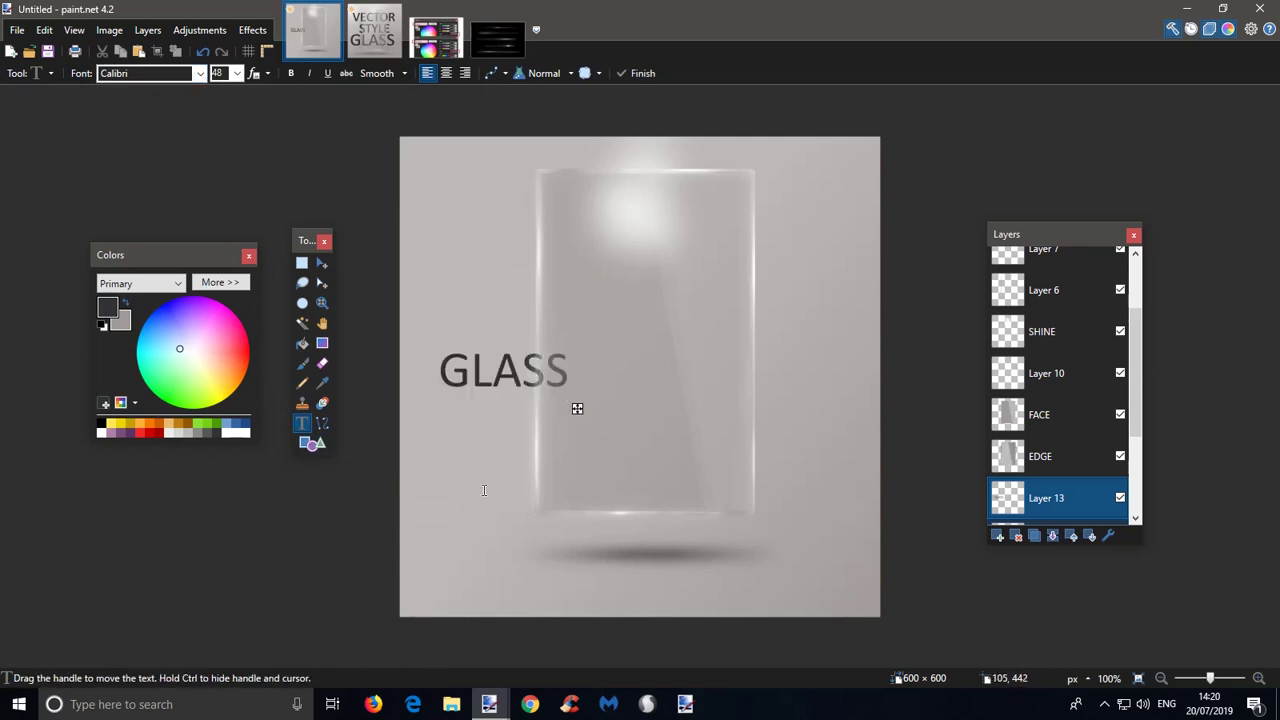
- Set the GLASS text to size 144 and position it across the lower part of the pane
left_click(237, 73)
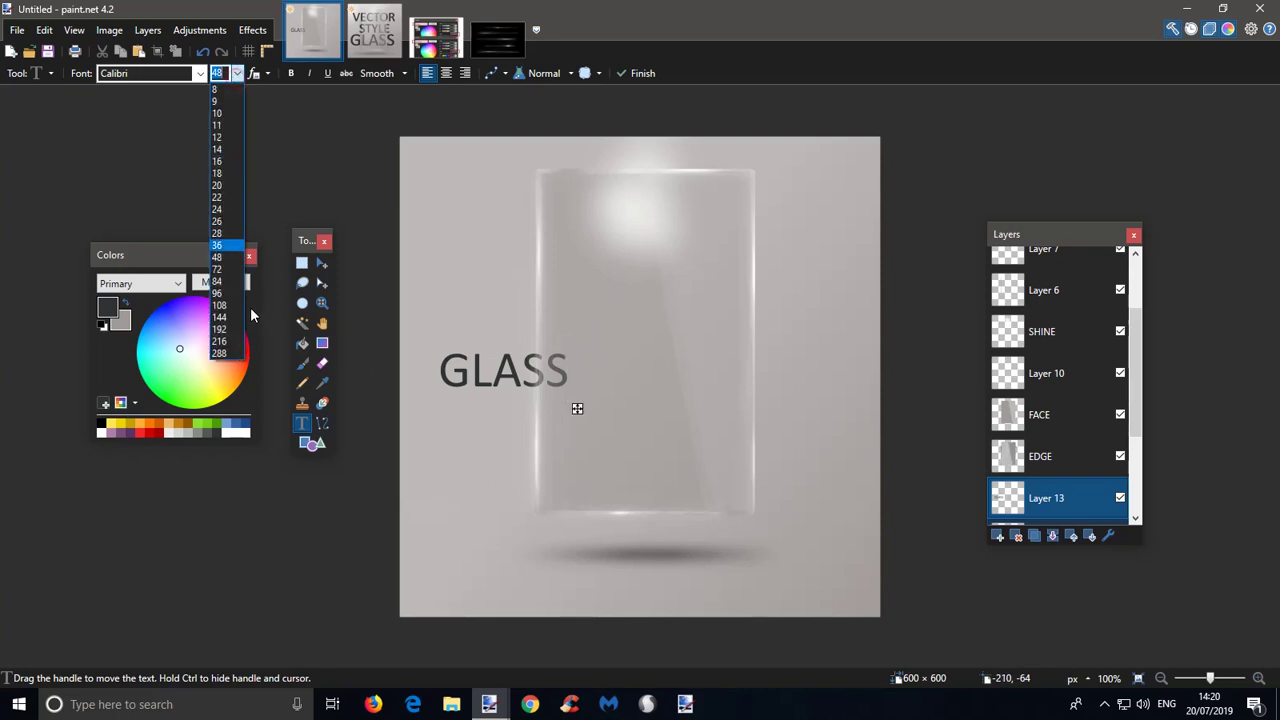
left_click(220, 253)
left_click(237, 73)
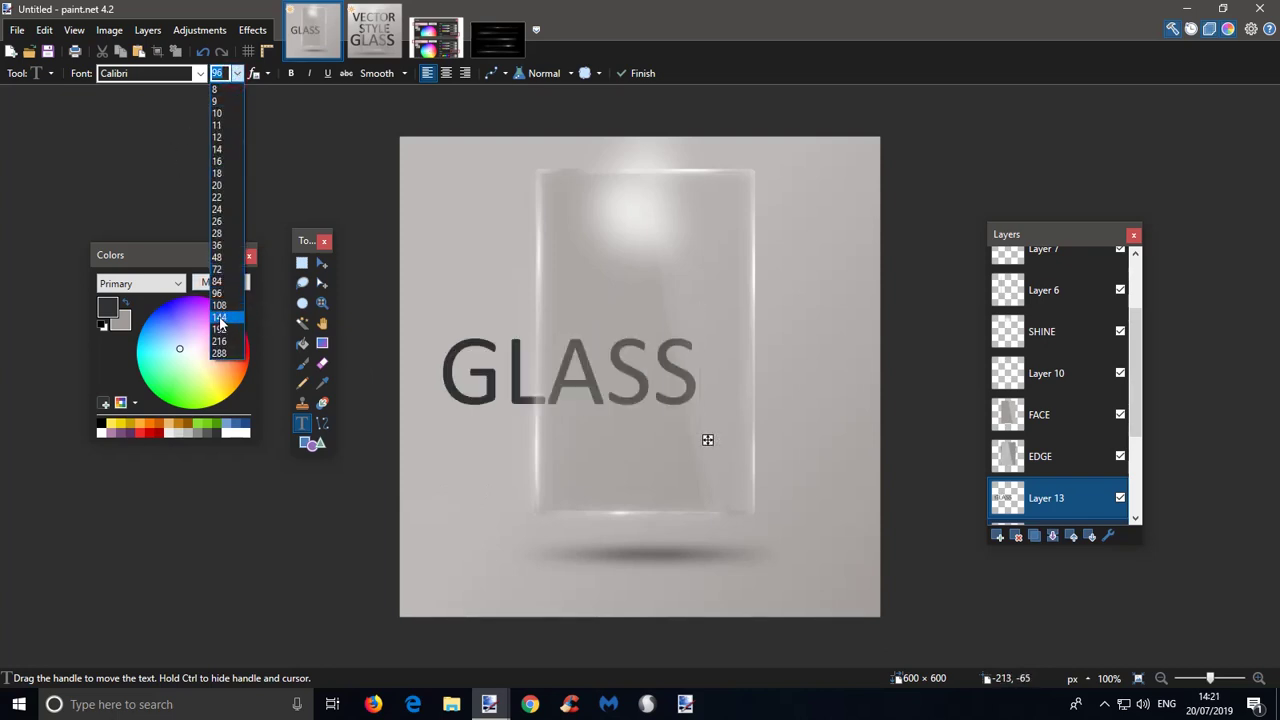
left_click(220, 317)
left_click_drag(837, 466, 830, 537)
left_click_drag(826, 537, 831, 534)
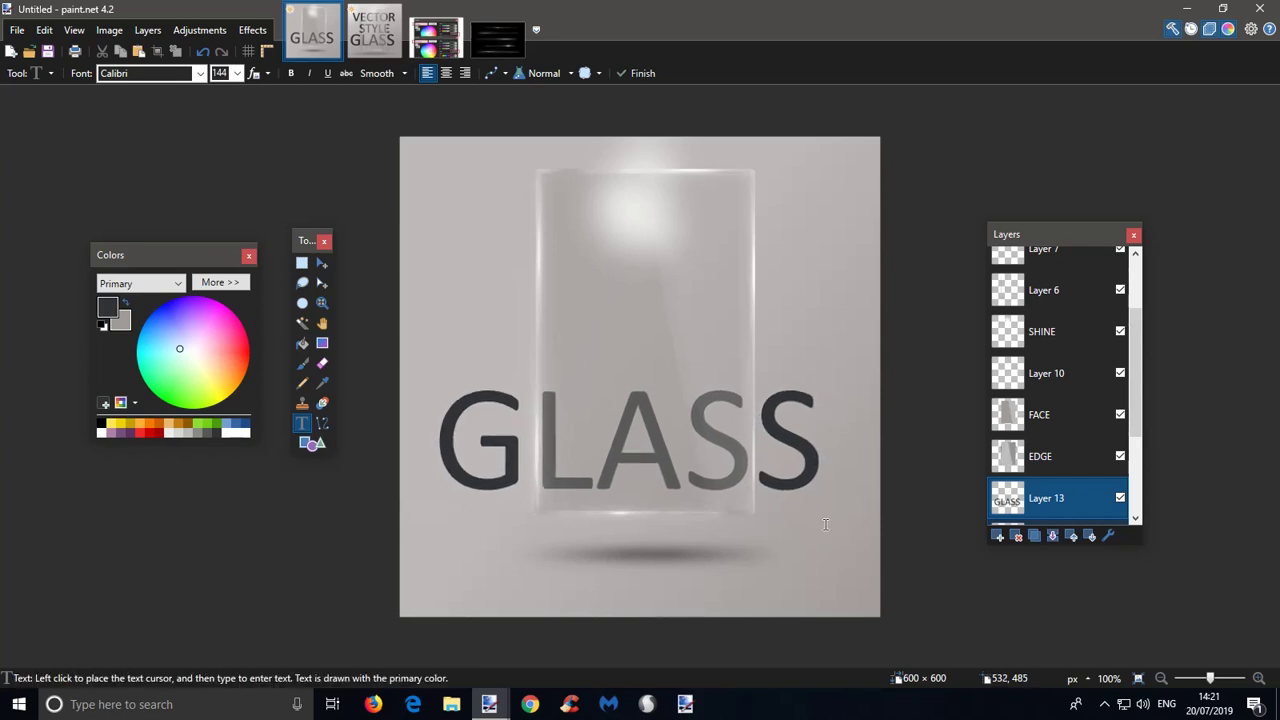
- Set the FACE layer's blend mode to Screen and lower its opacity slightly
left_click(1056, 417)
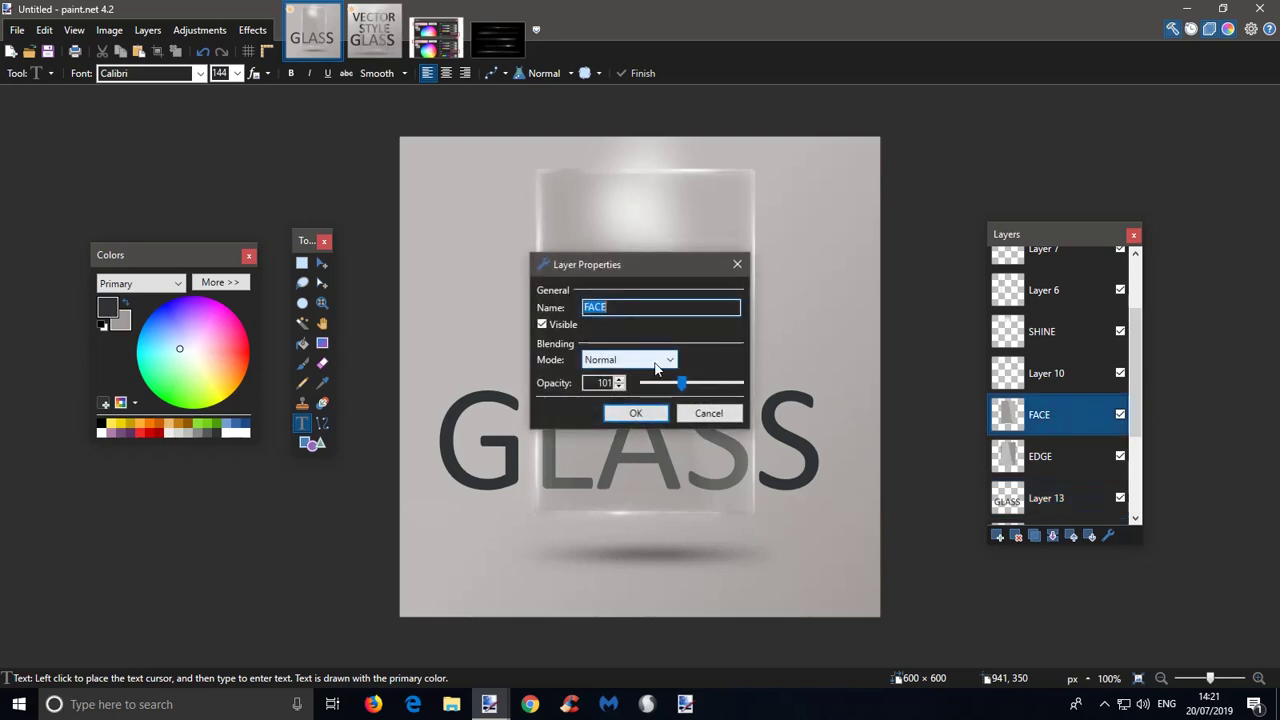
left_click(628, 360)
left_click(614, 549)
left_click_drag(661, 273, 929, 235)
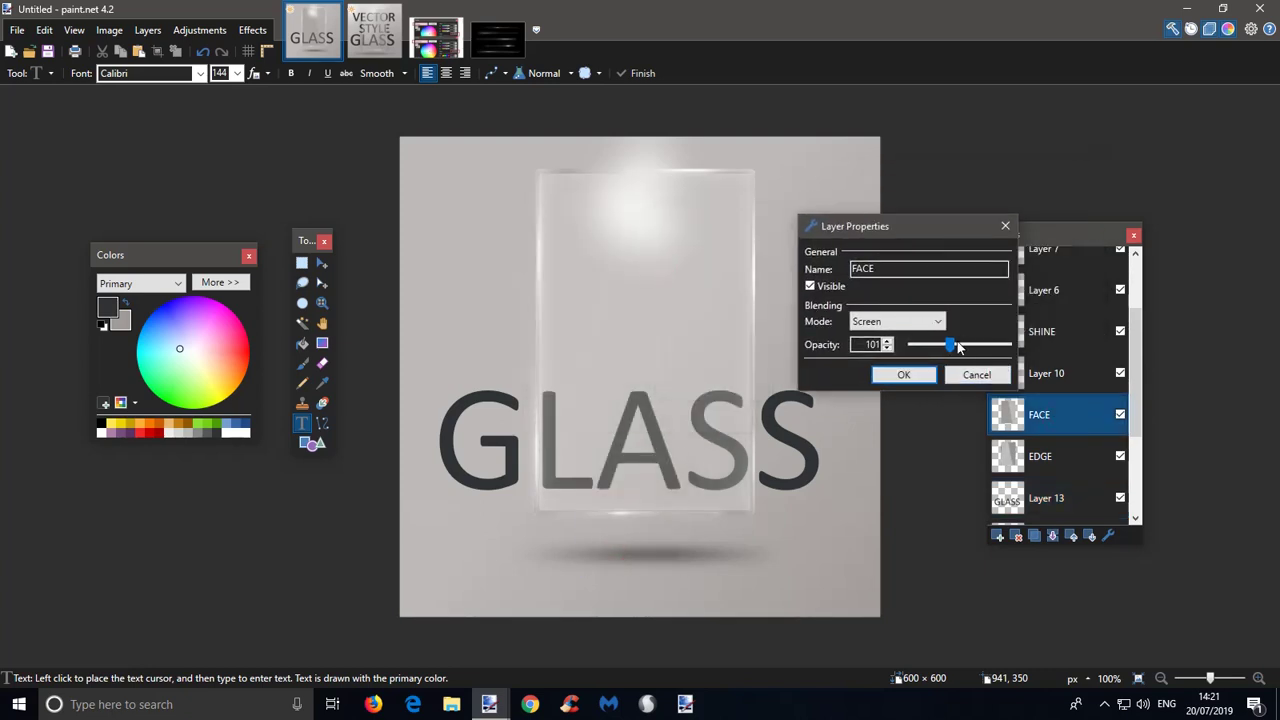
mouse_move(953, 346)
left_mouse_down()
mouse_move(968, 346)
mouse_move(941, 349)
left_mouse_up()
left_click(917, 375)
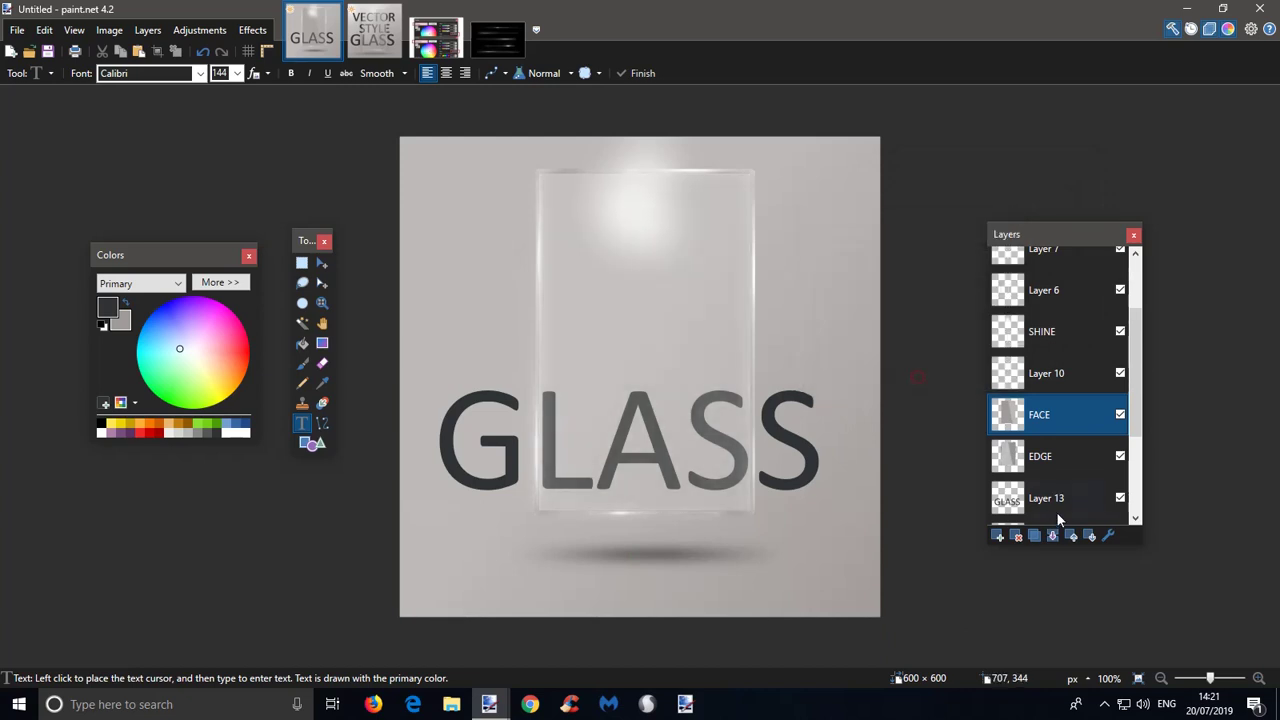
- Duplicate the FACE layer and give the copy Normal blending with an opacity of about 81
left_click(1036, 538)
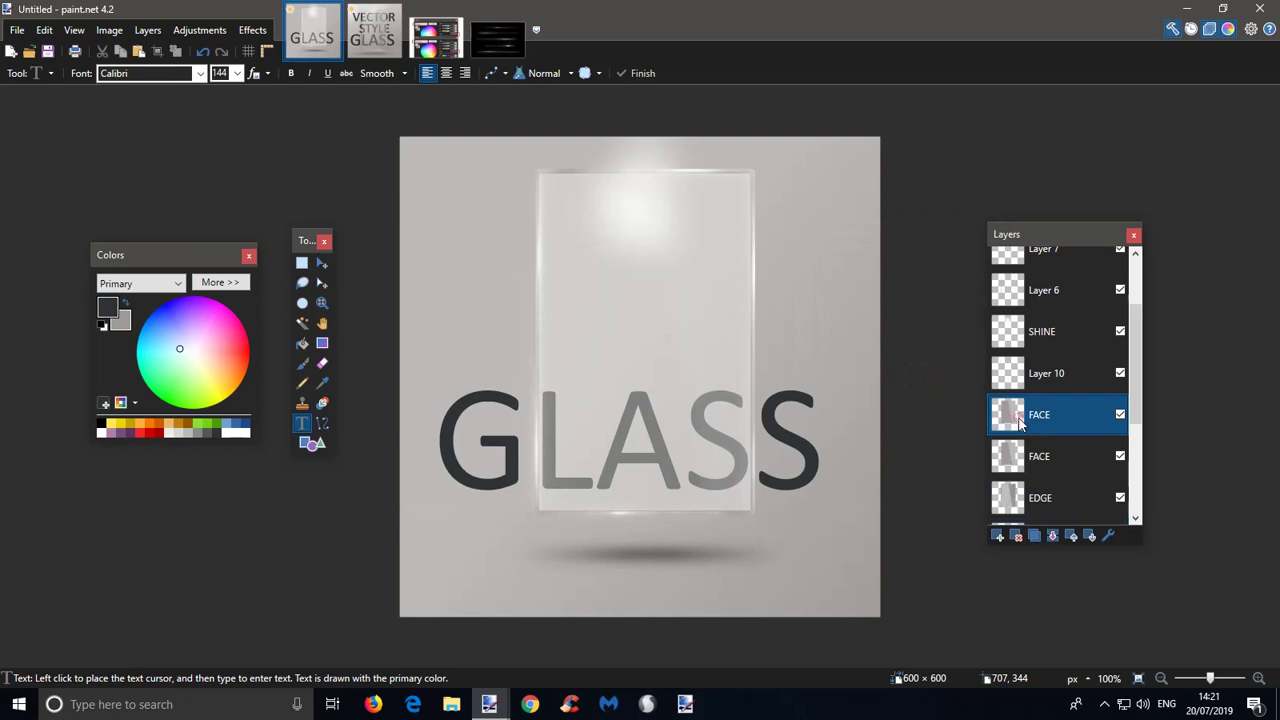
double_click(1015, 414)
left_click(630, 359)
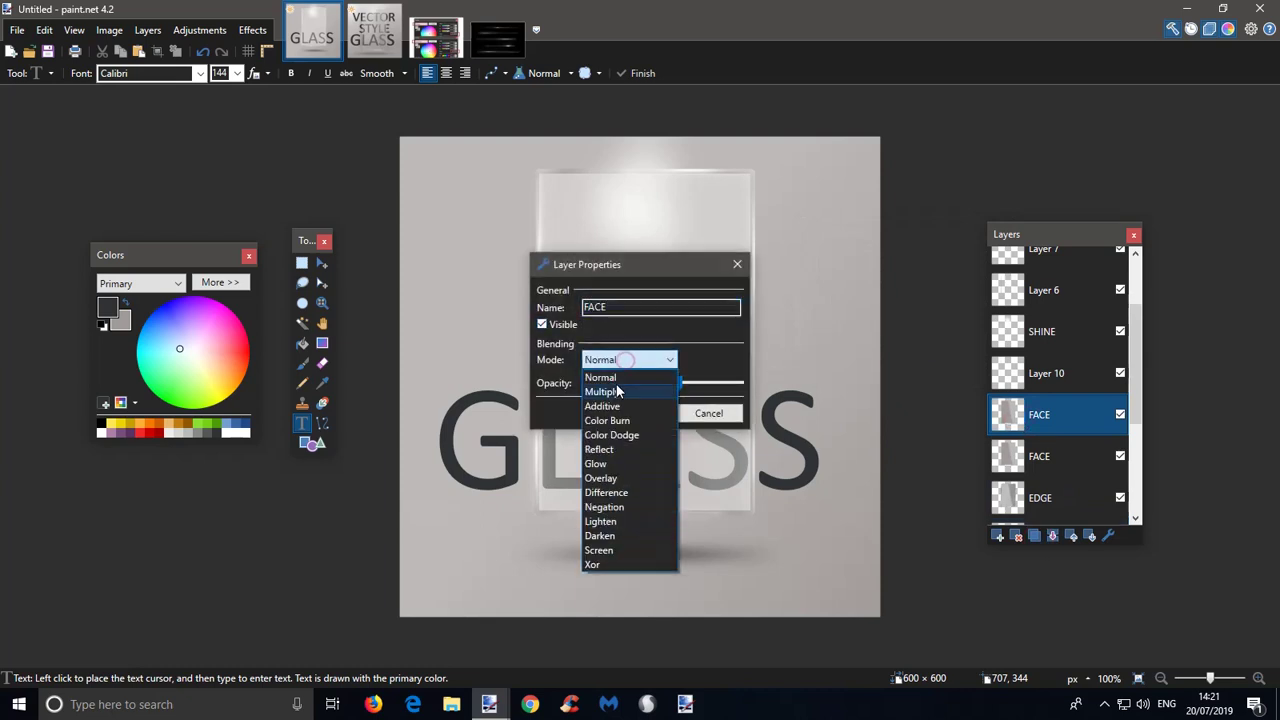
left_click(617, 394)
left_click_drag(632, 264, 867, 219)
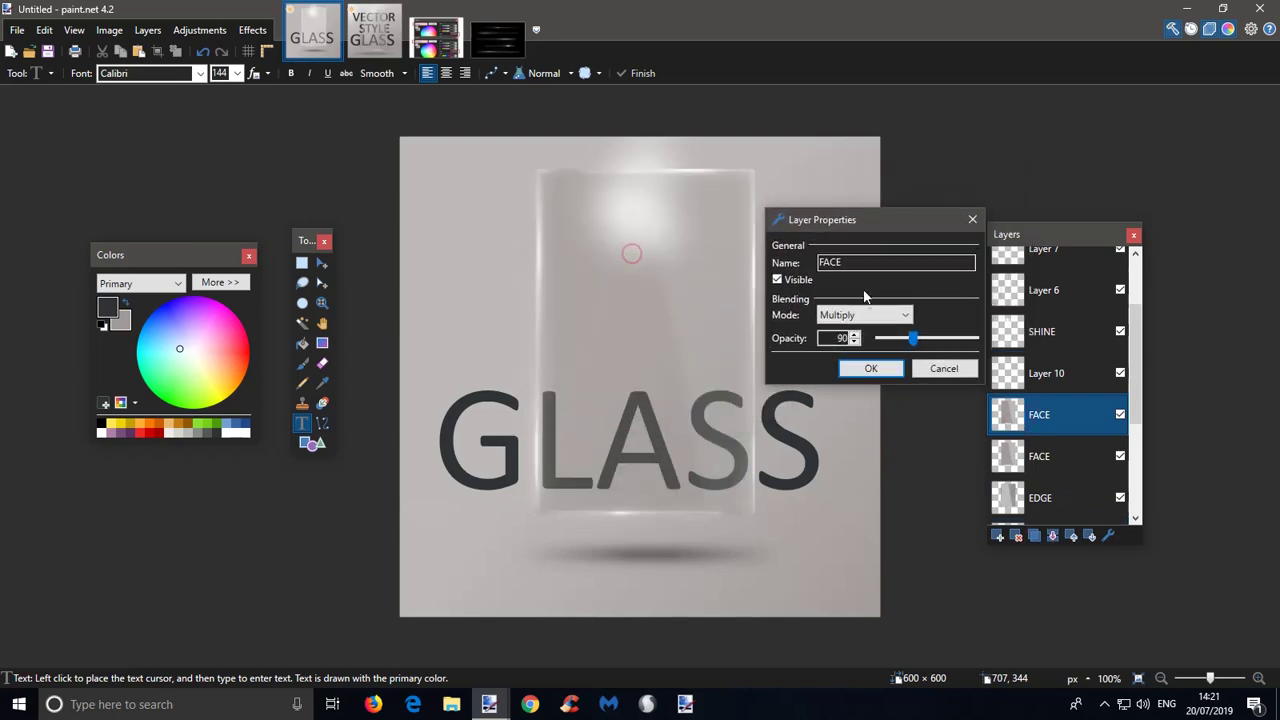
left_click(866, 315)
left_click(846, 333)
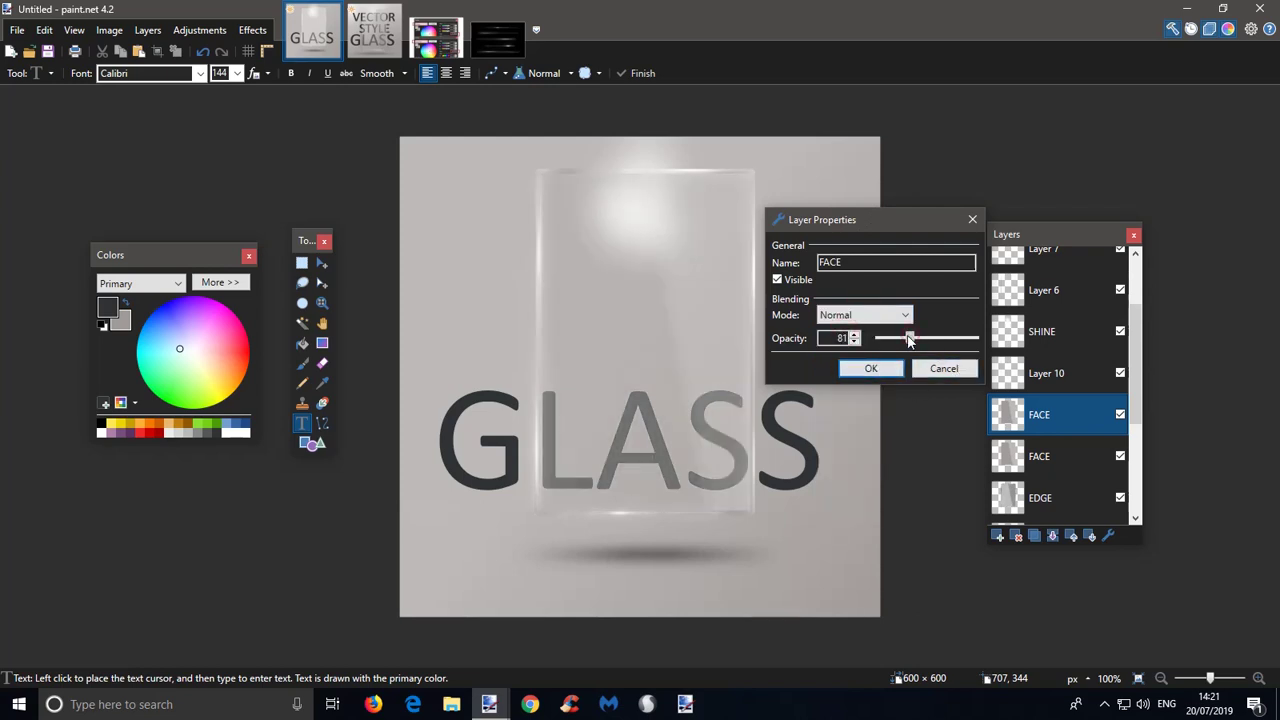
left_click(860, 370)
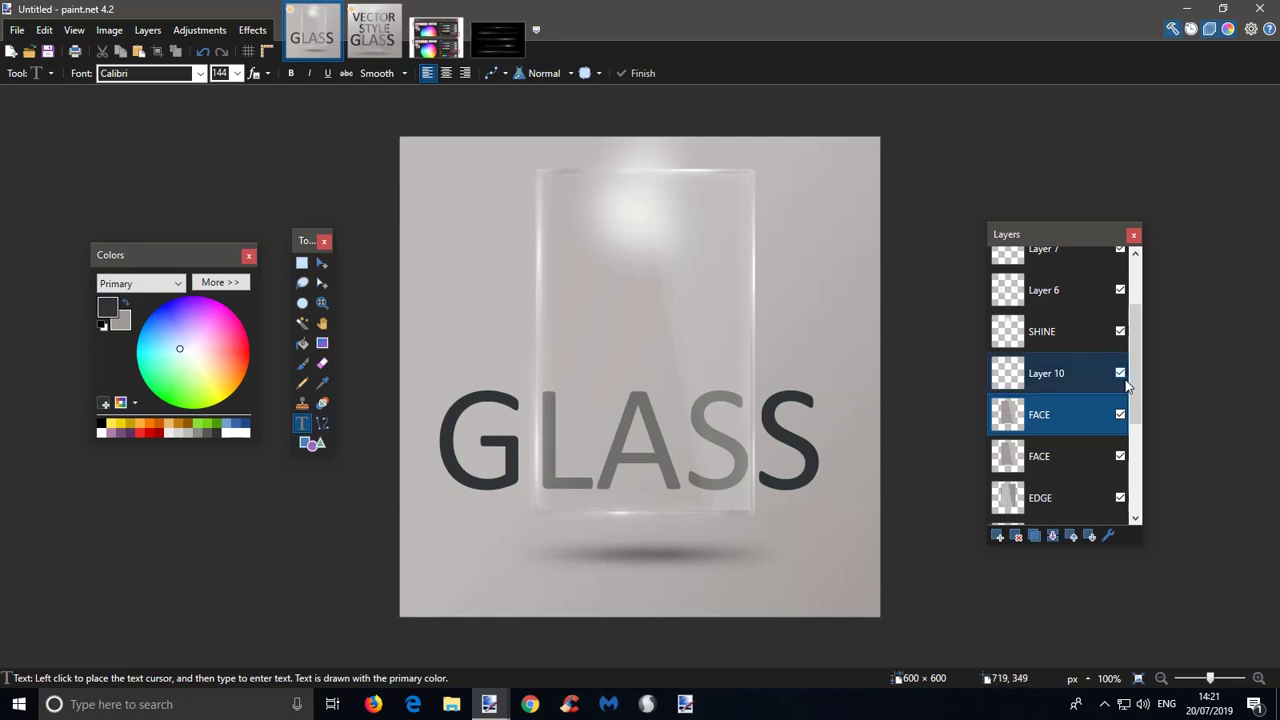
- On Layer 13, apply a Transparency adjustment of -52 to the part of the GLASS text behind the pane, leaving nothing selected
left_click_drag(1136, 395, 1139, 431)
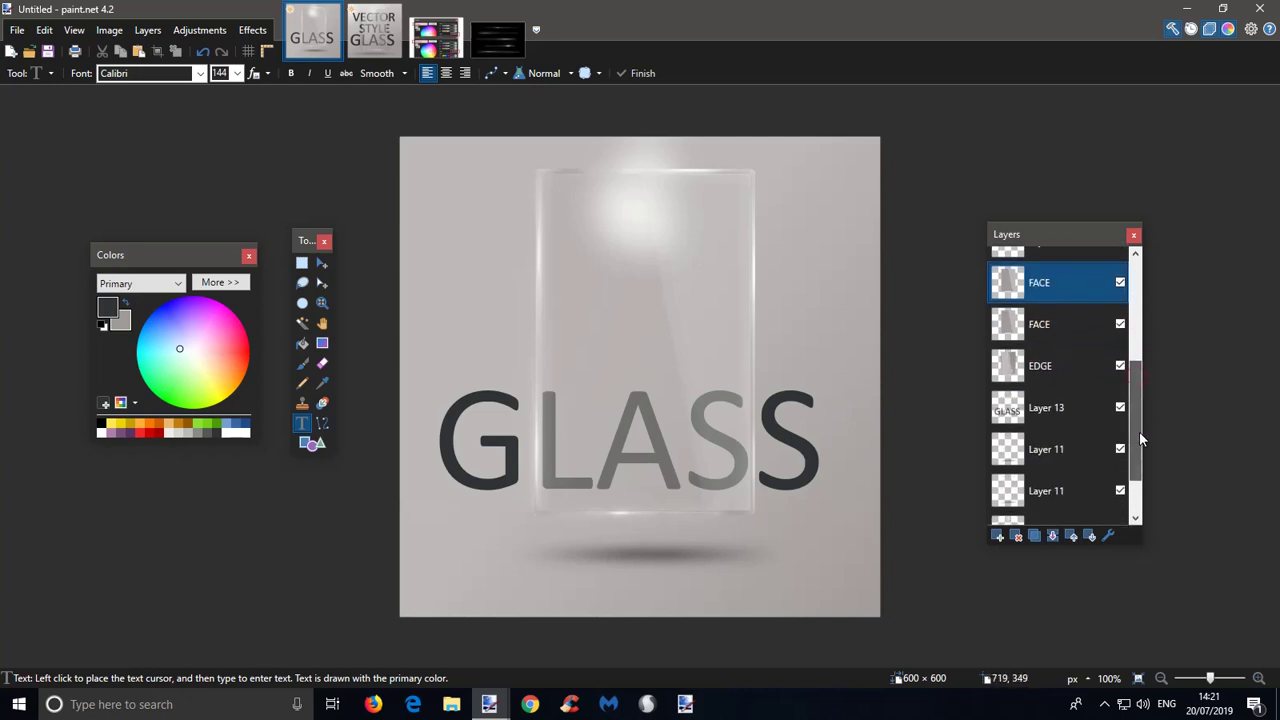
left_click(1048, 406)
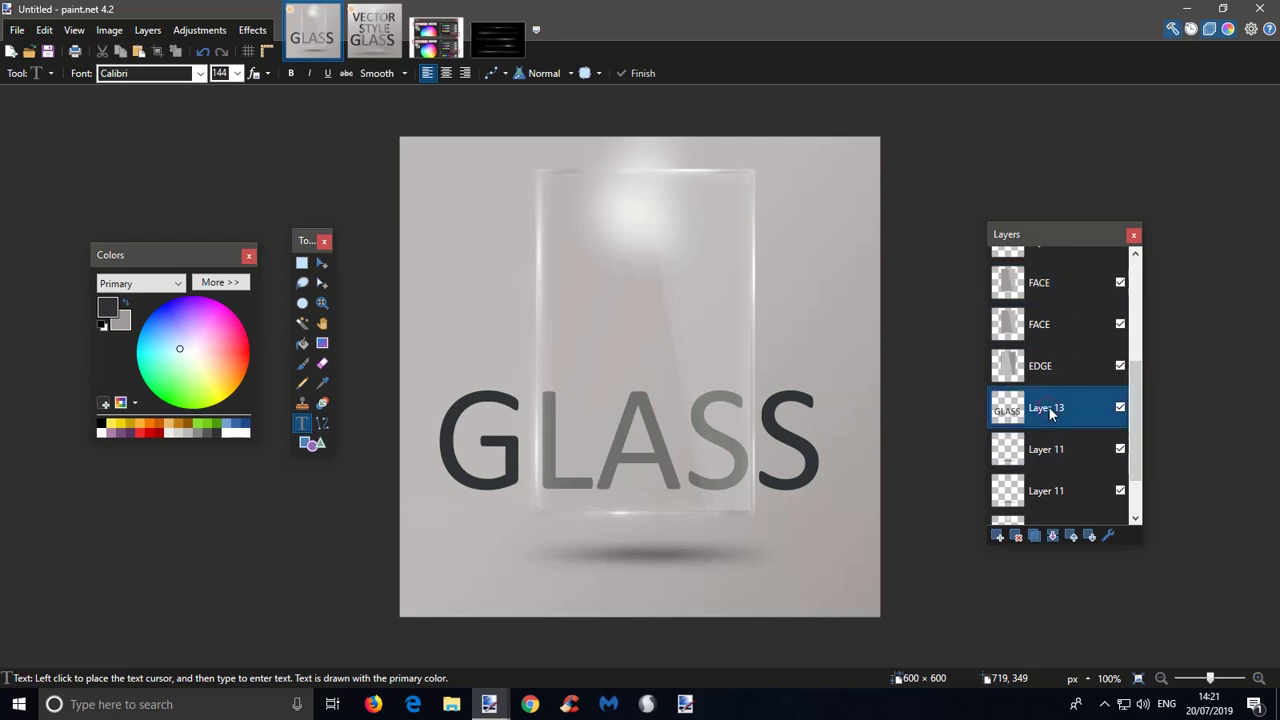
left_click(302, 263)
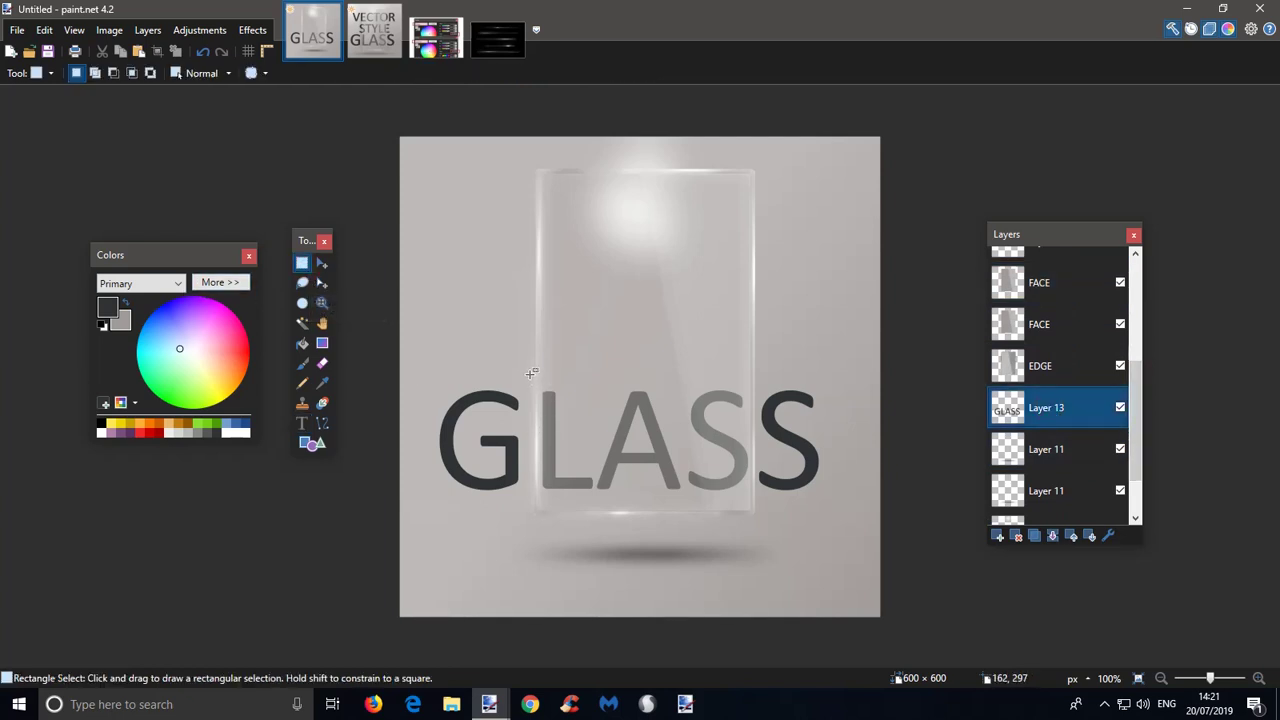
left_click_drag(531, 373, 752, 504)
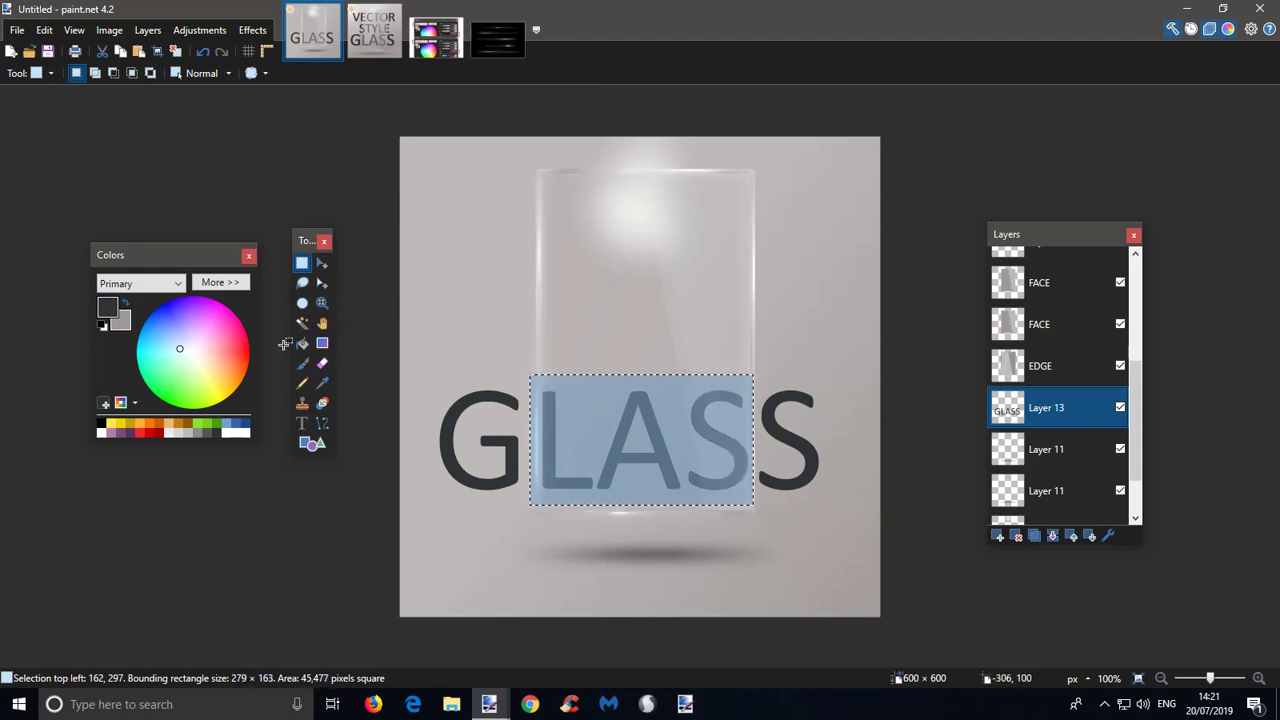
left_click(192, 30)
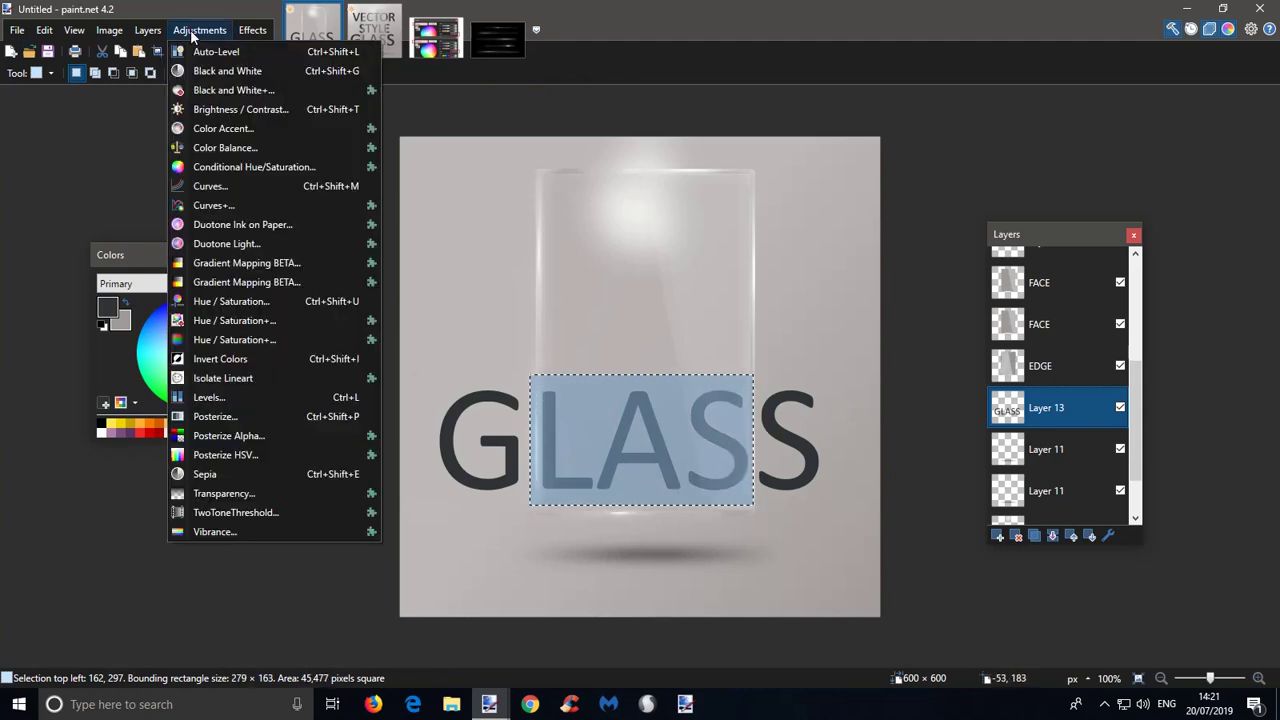
left_click(210, 494)
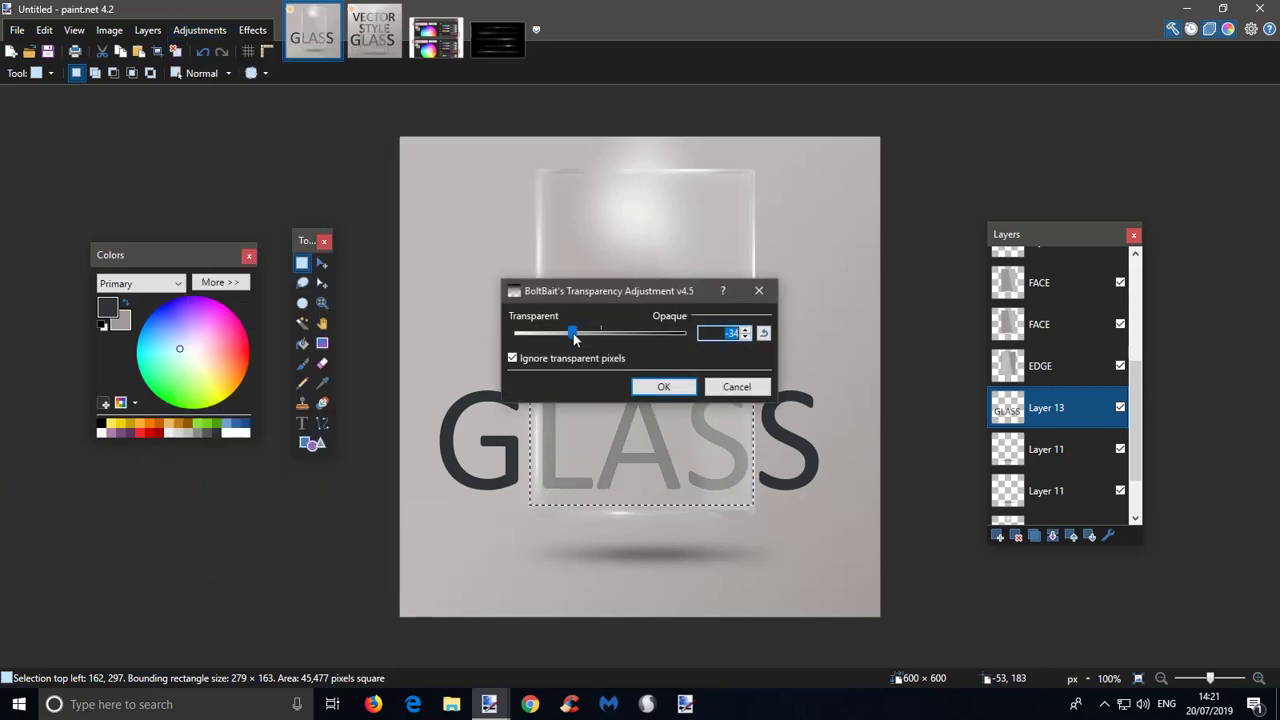
left_click_drag(574, 338, 560, 341)
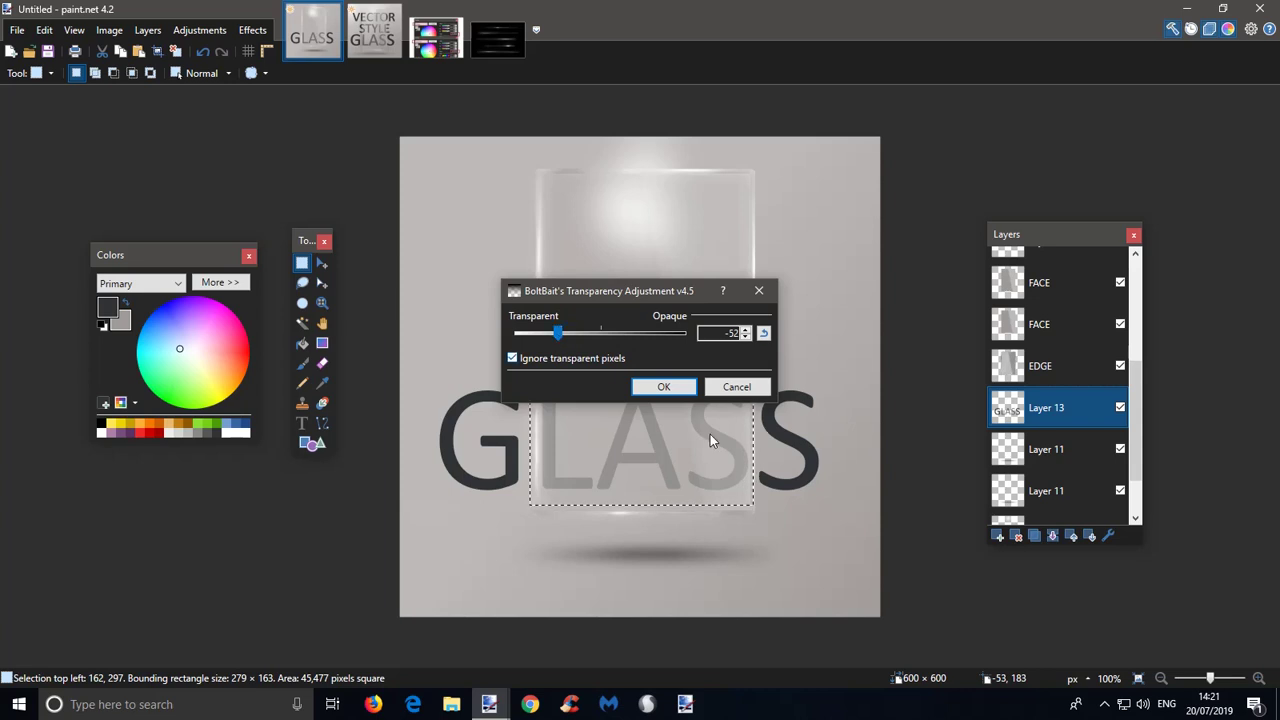
left_click(663, 387)
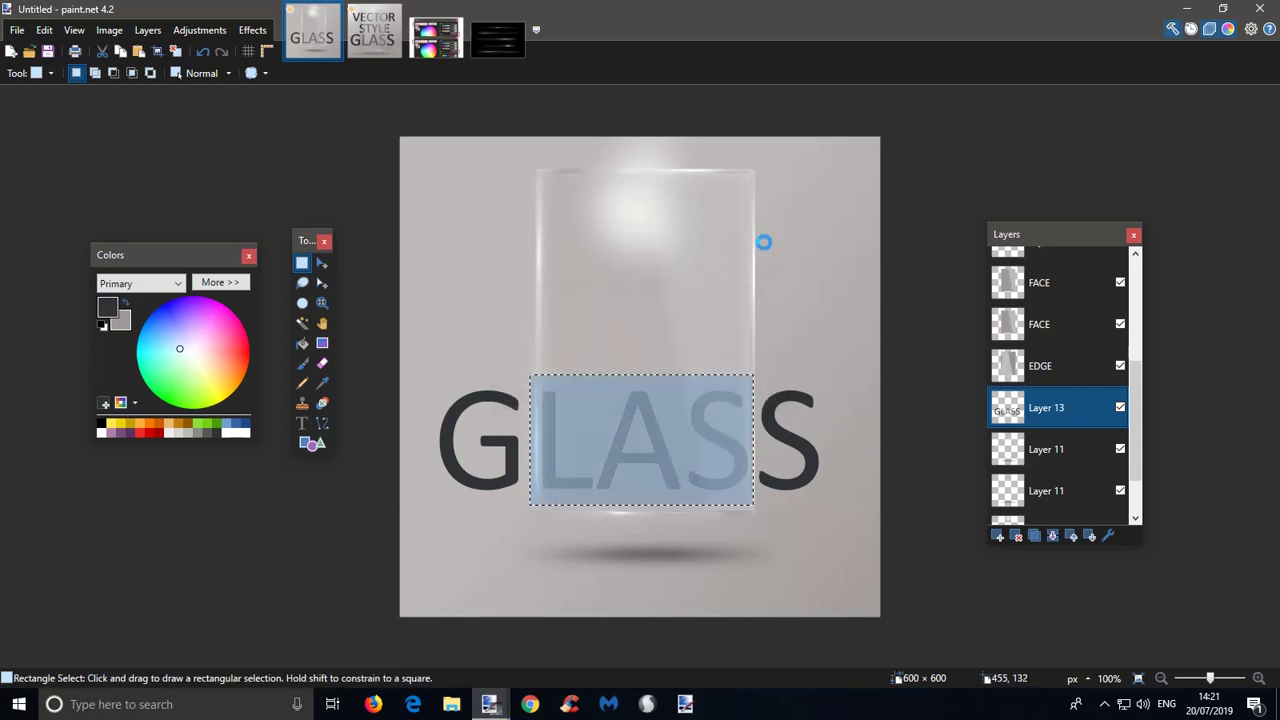
key("ctrl+d")
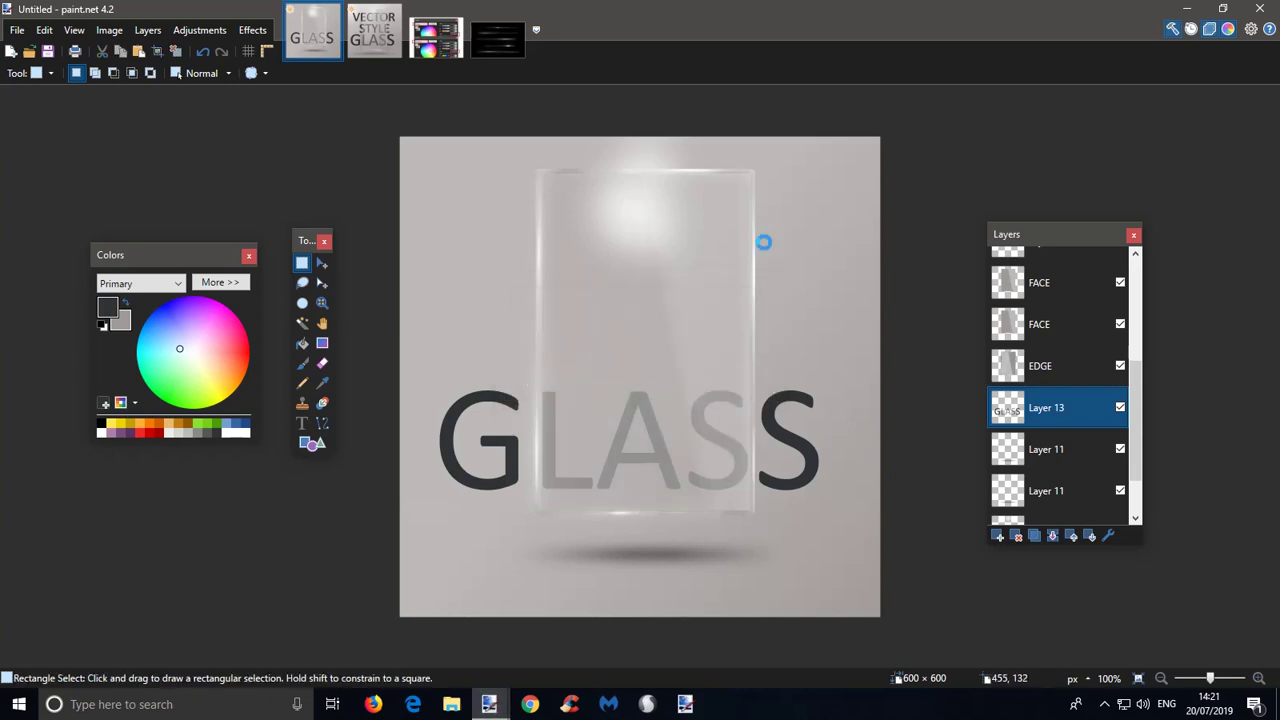
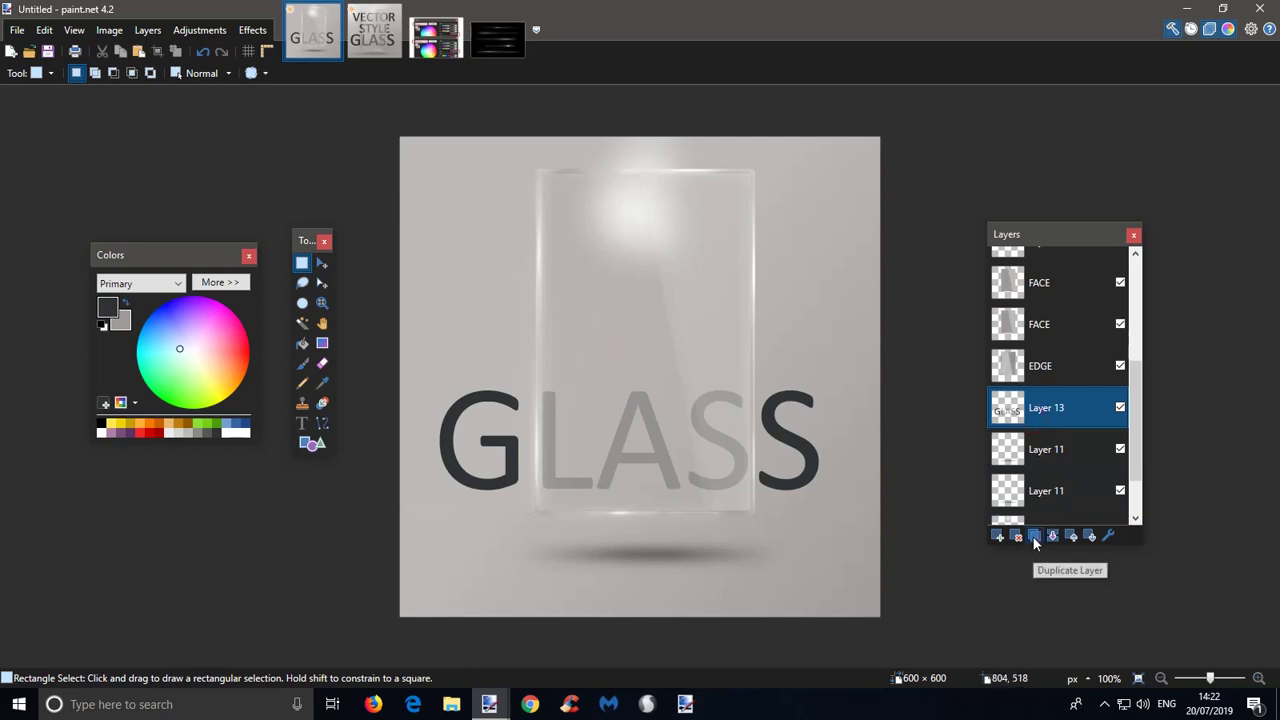
- Set the EDGE layer's opacity to 75, keeping its Multiply blend mode
double_click(1022, 418)
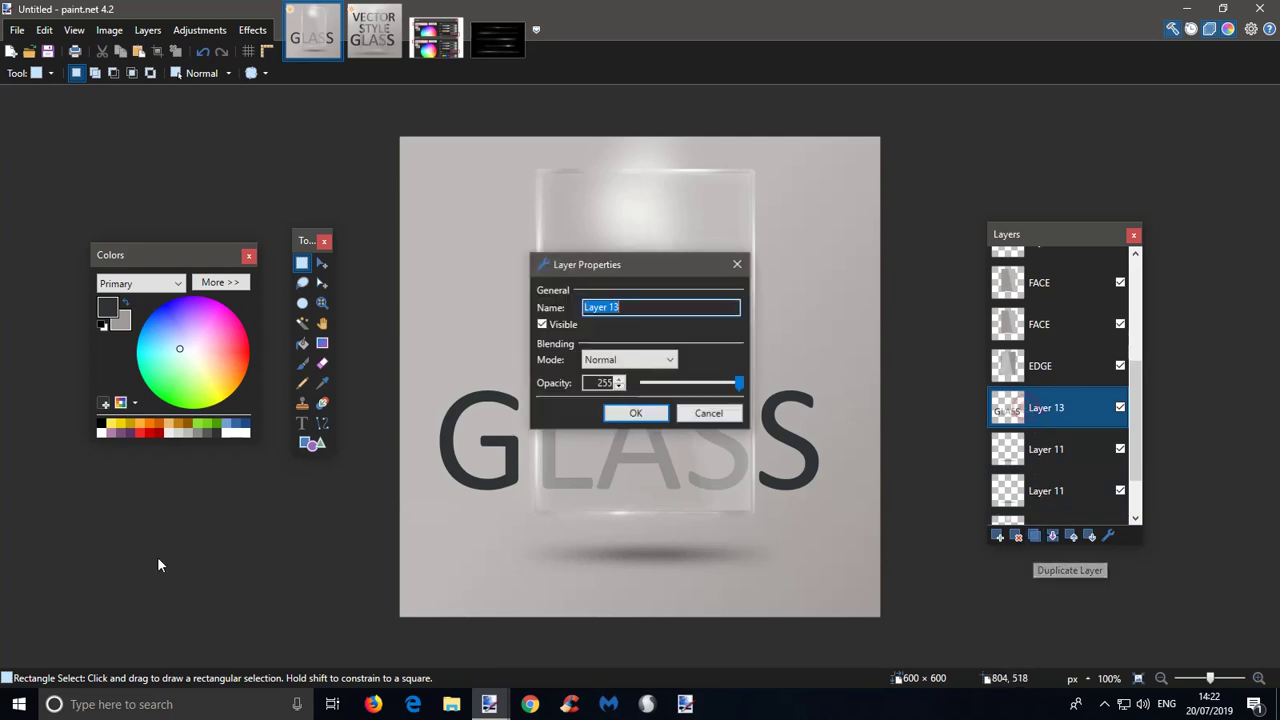
left_click(712, 416)
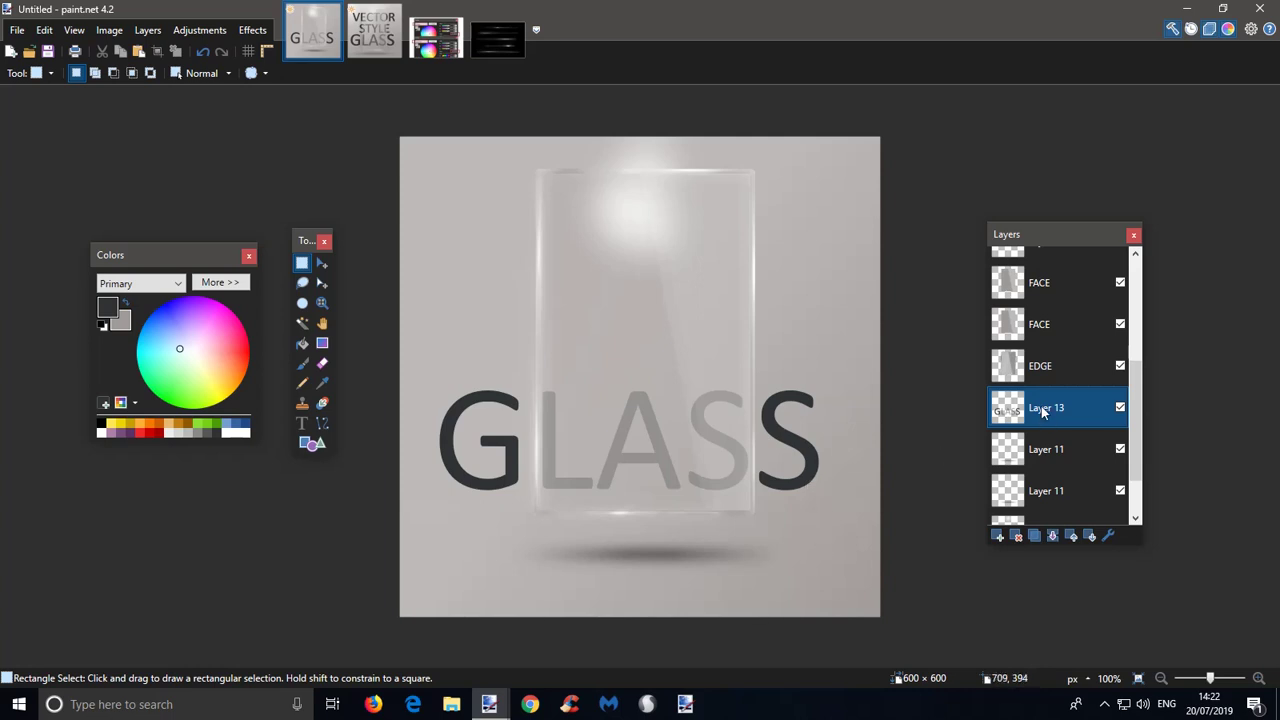
double_click(1040, 366)
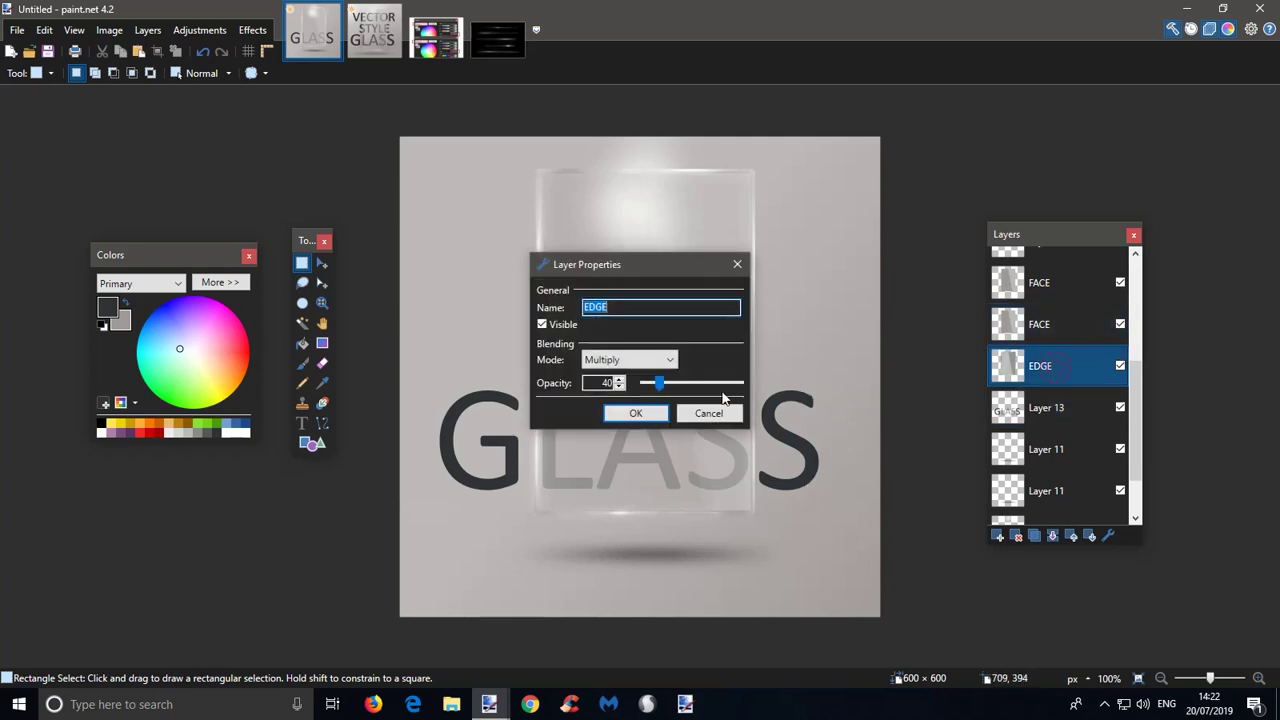
left_click_drag(660, 386, 674, 382)
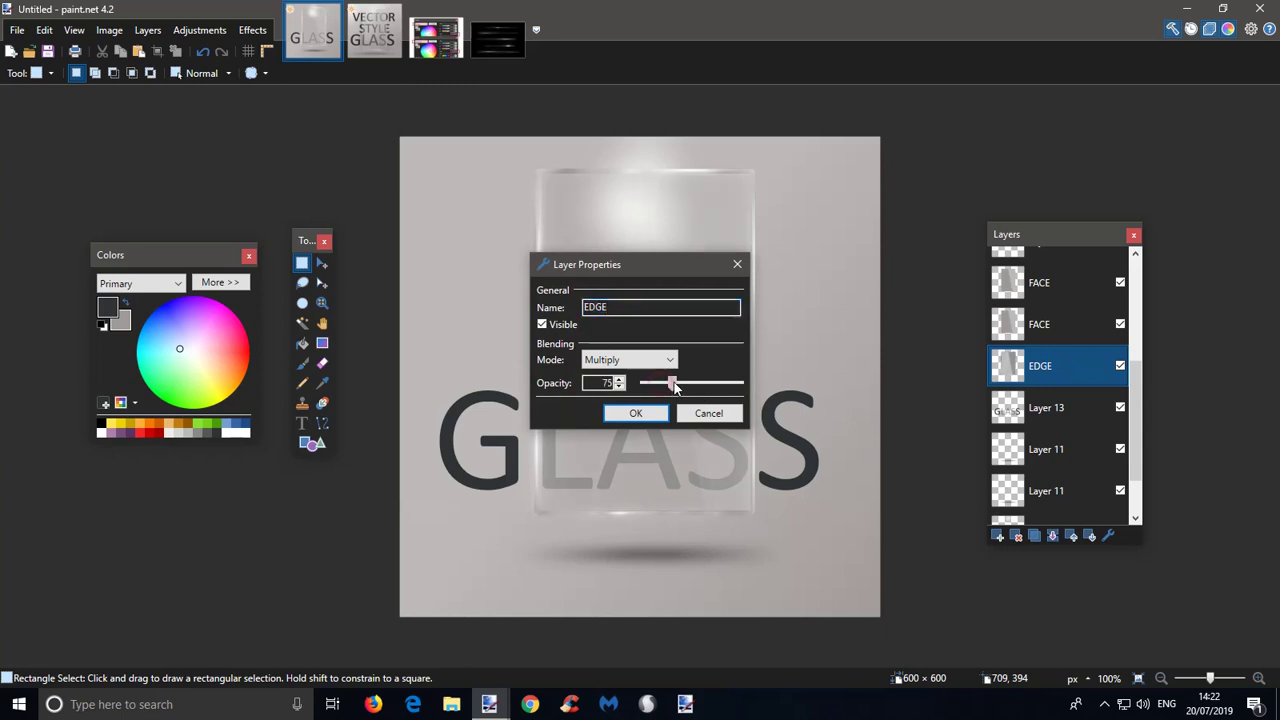
left_click(640, 413)
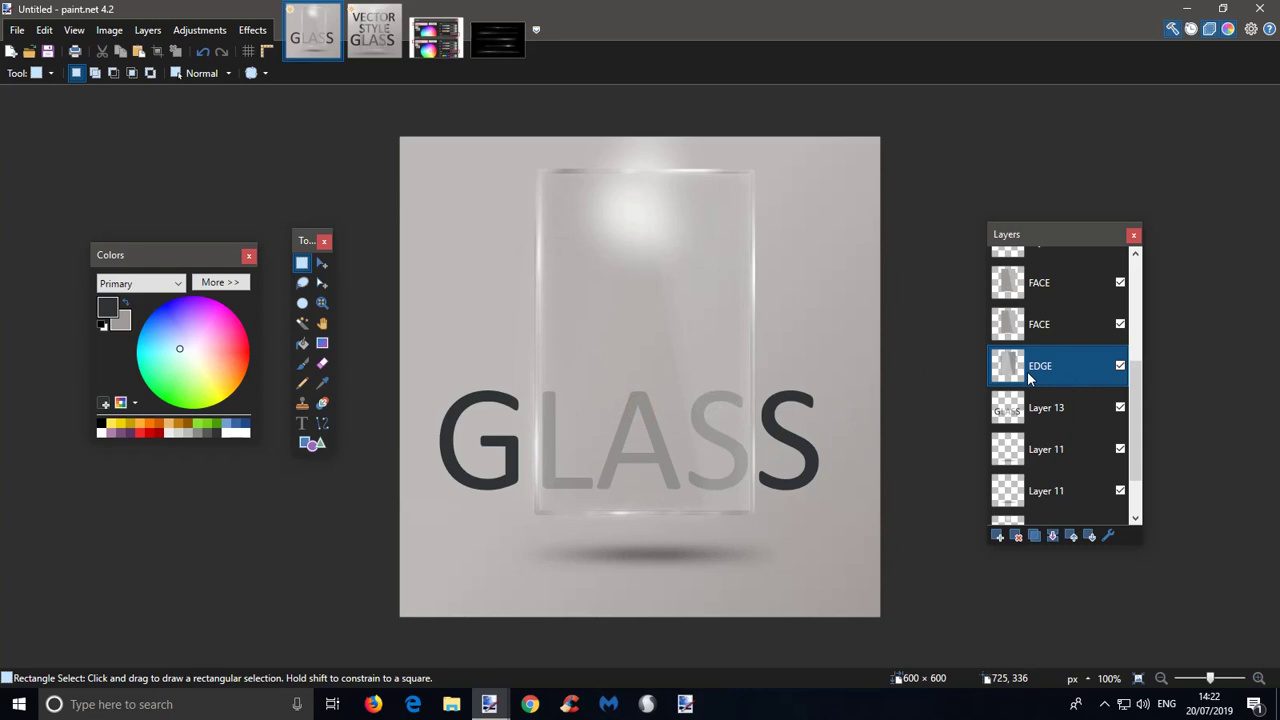
- Add a new layer directly above Background and fill it with solid dark red
left_click_drag(1137, 410, 1137, 442)
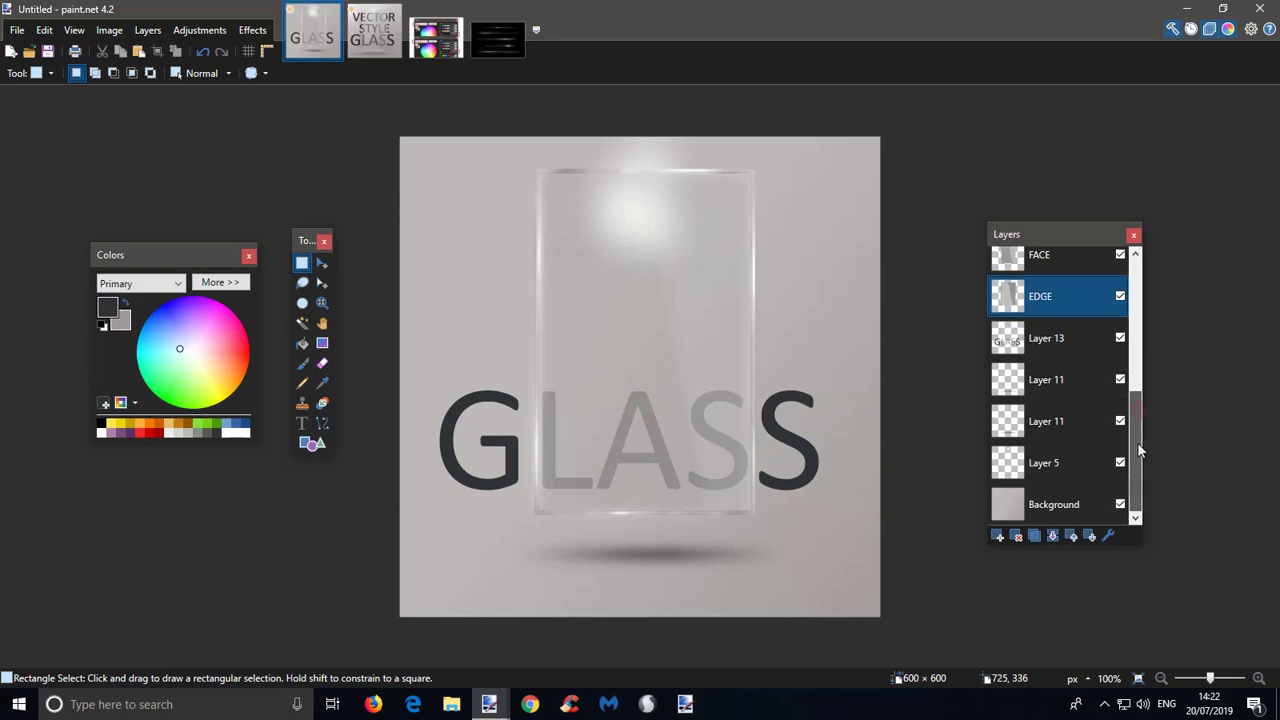
left_click(1050, 510)
left_click(998, 536)
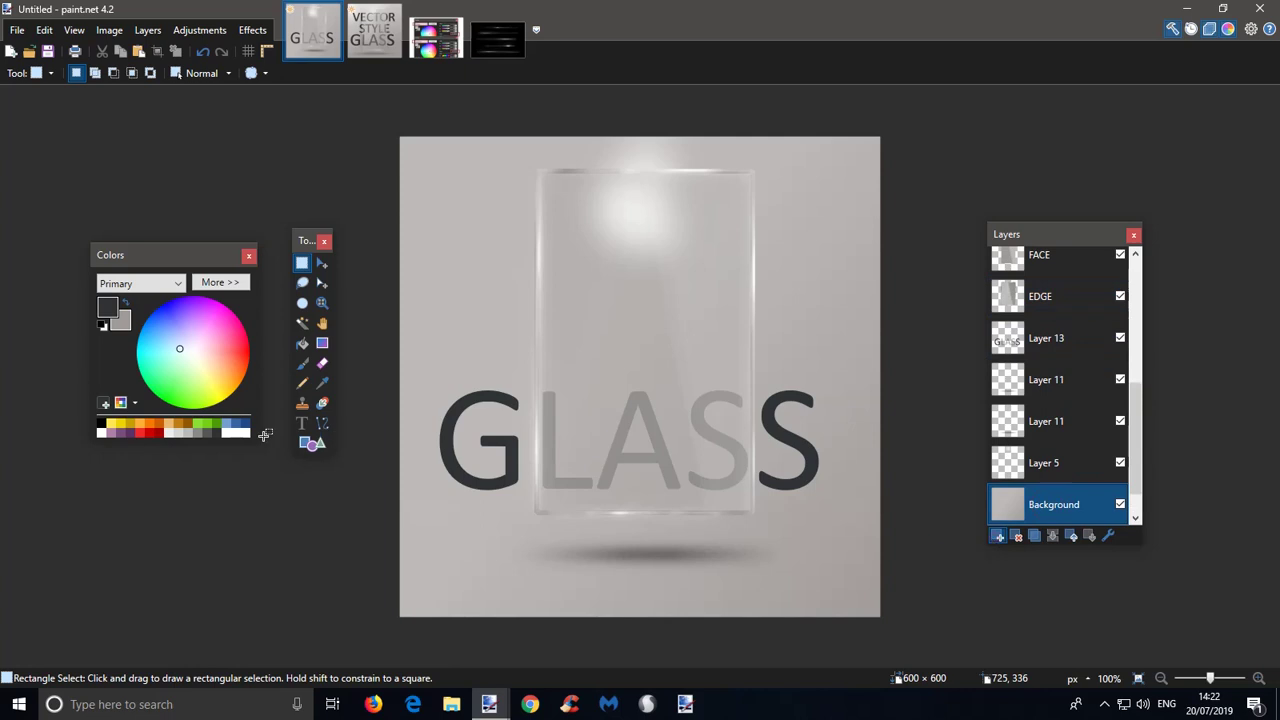
left_click(163, 434)
left_click(302, 343)
left_click(522, 398)
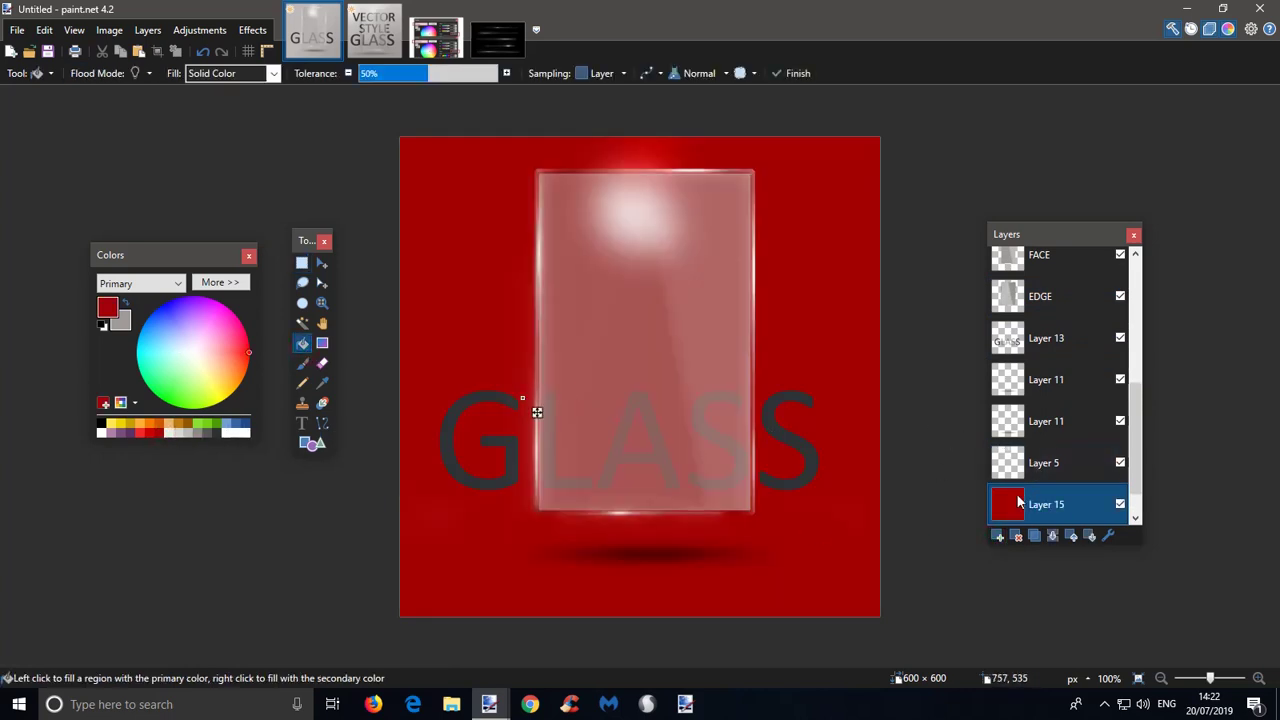
- Try Color Burn and Multiply on the red layer, Layer 15, and settle on the Overlay blend mode
left_click(640, 361)
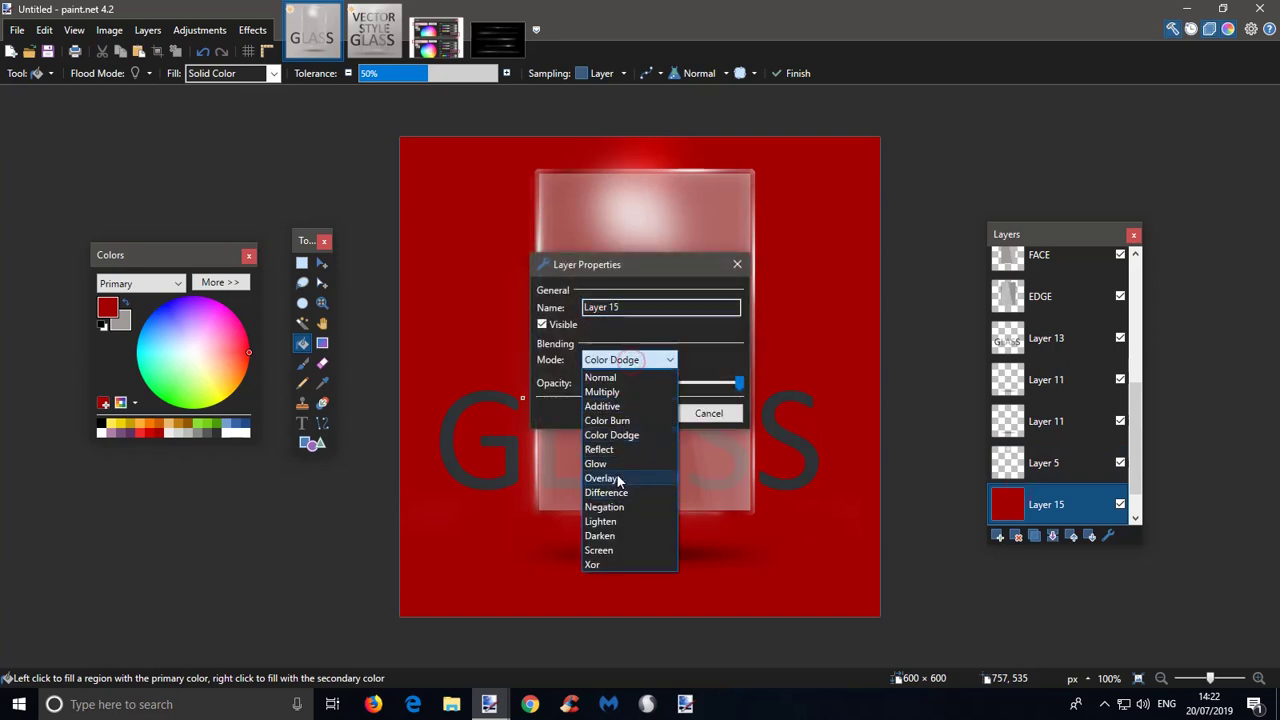
left_click(607, 420)
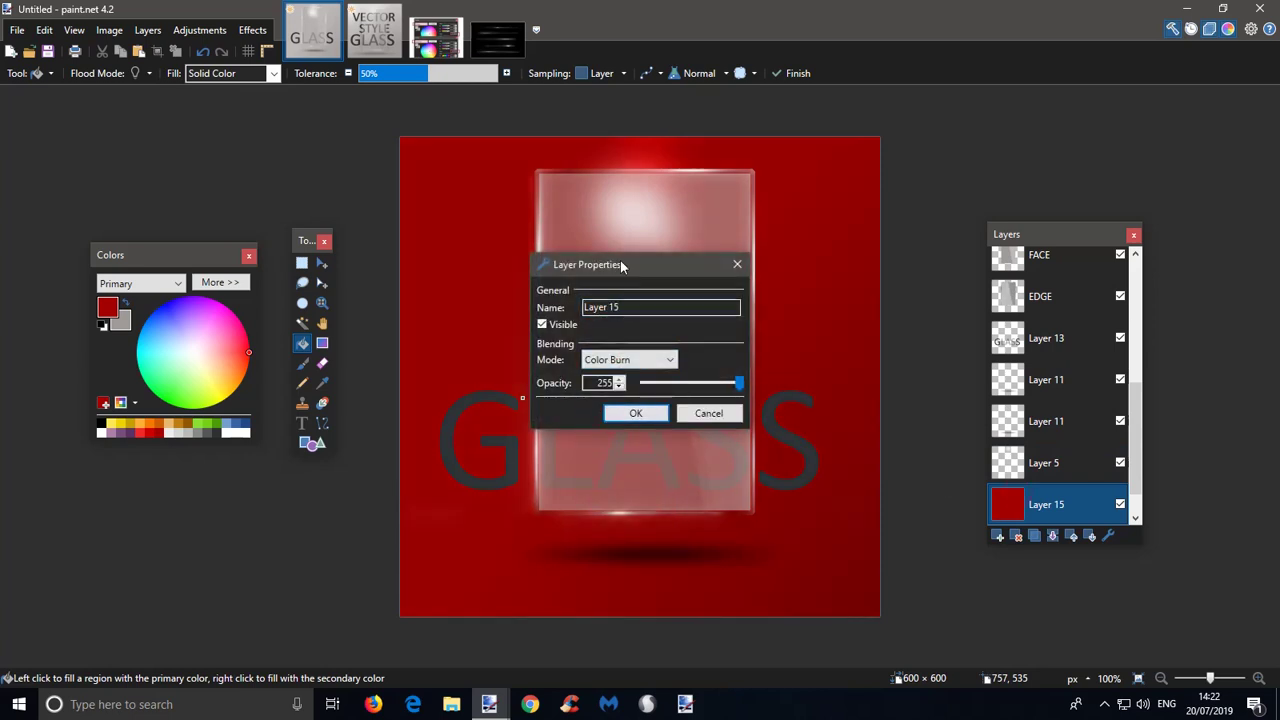
left_click_drag(623, 266, 835, 248)
left_click(830, 340)
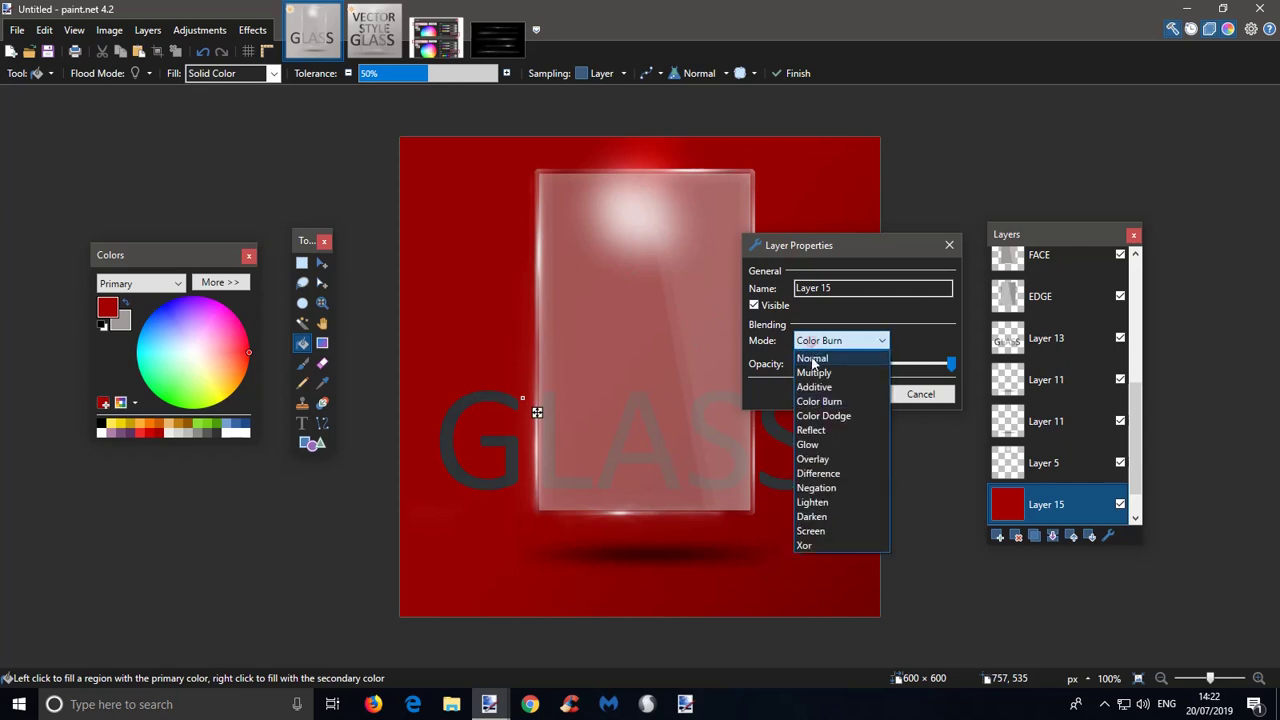
left_click(813, 373)
left_click(830, 340)
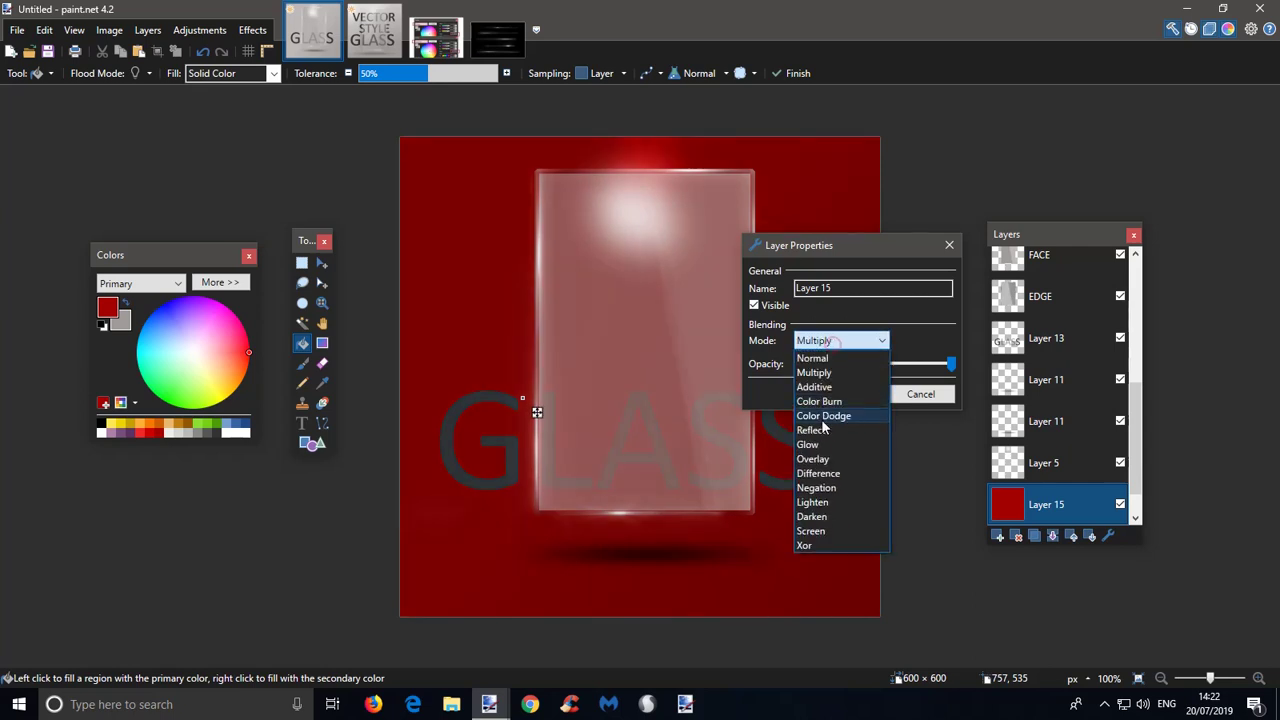
left_click(813, 459)
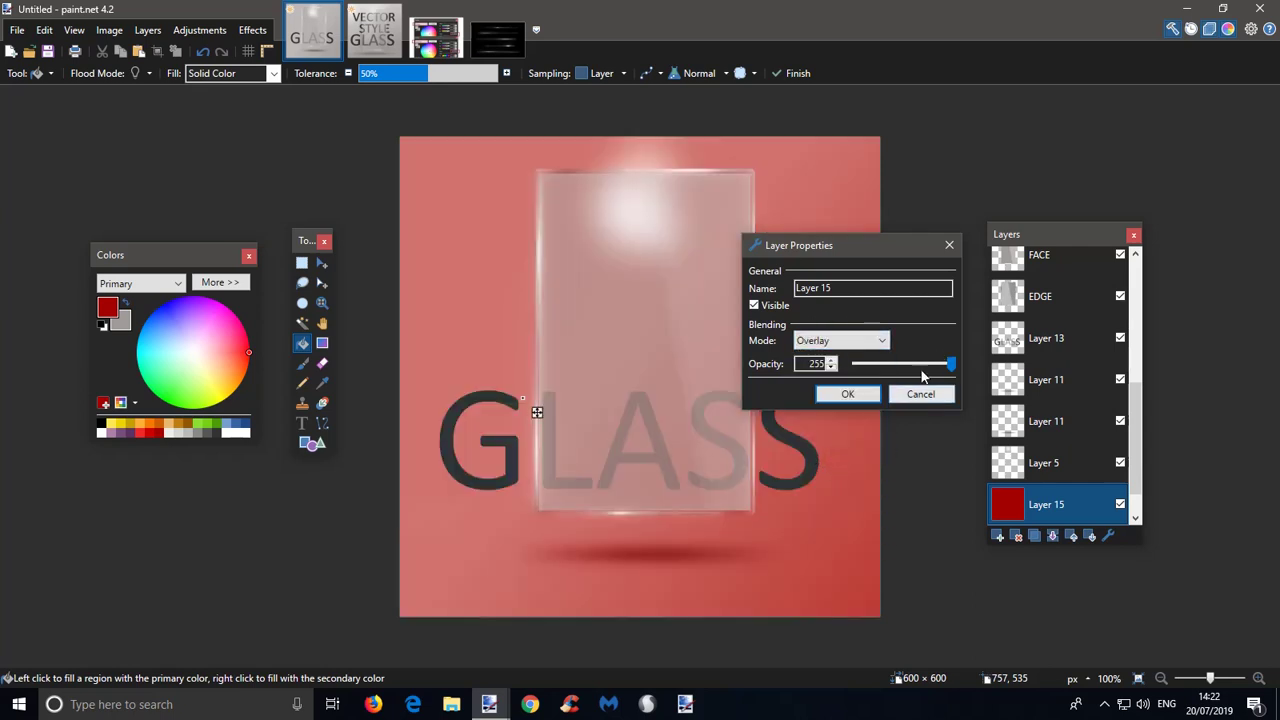
left_click(848, 394)
scroll(1040, 500, "down", 1)
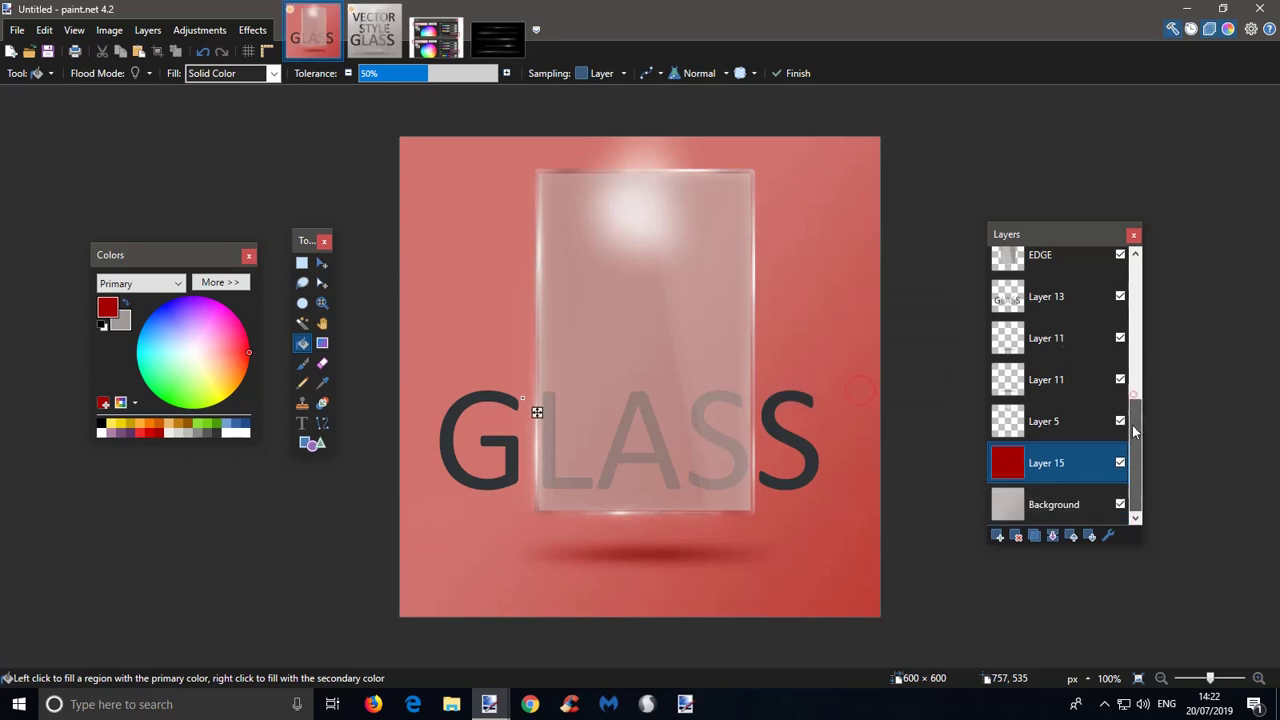
left_click(1052, 490)
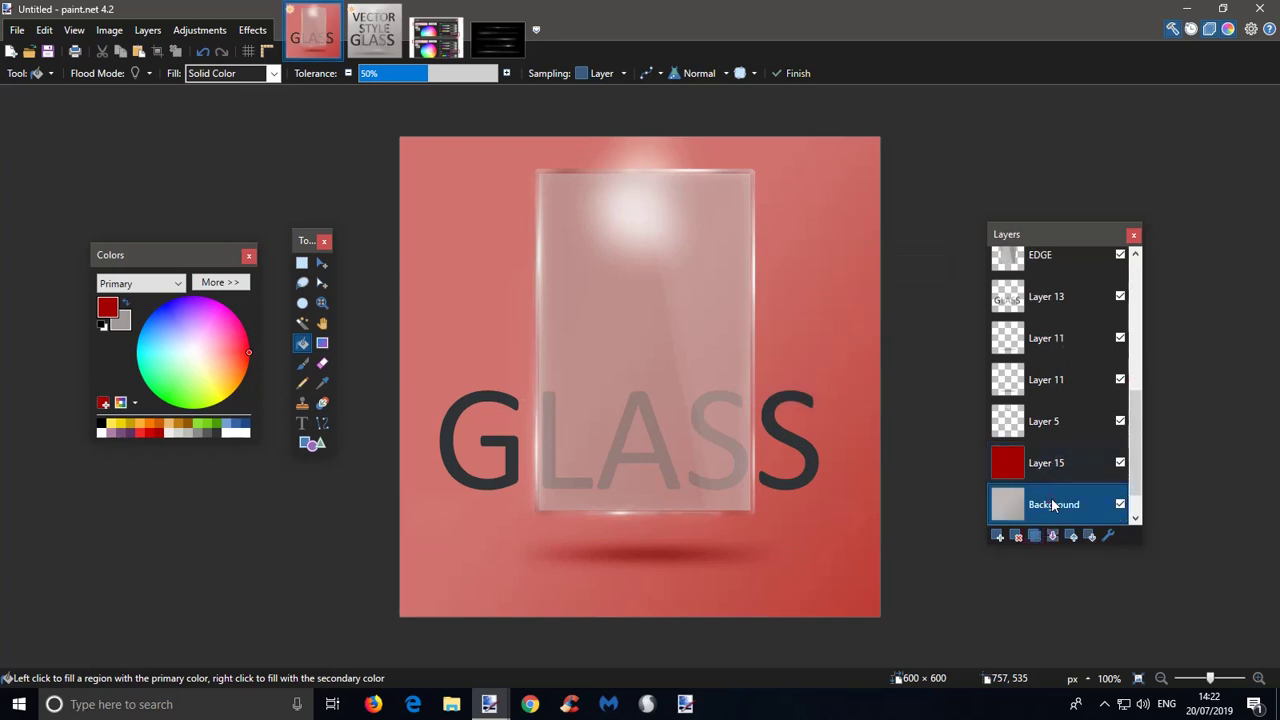
double_click(1051, 497)
left_click(628, 360)
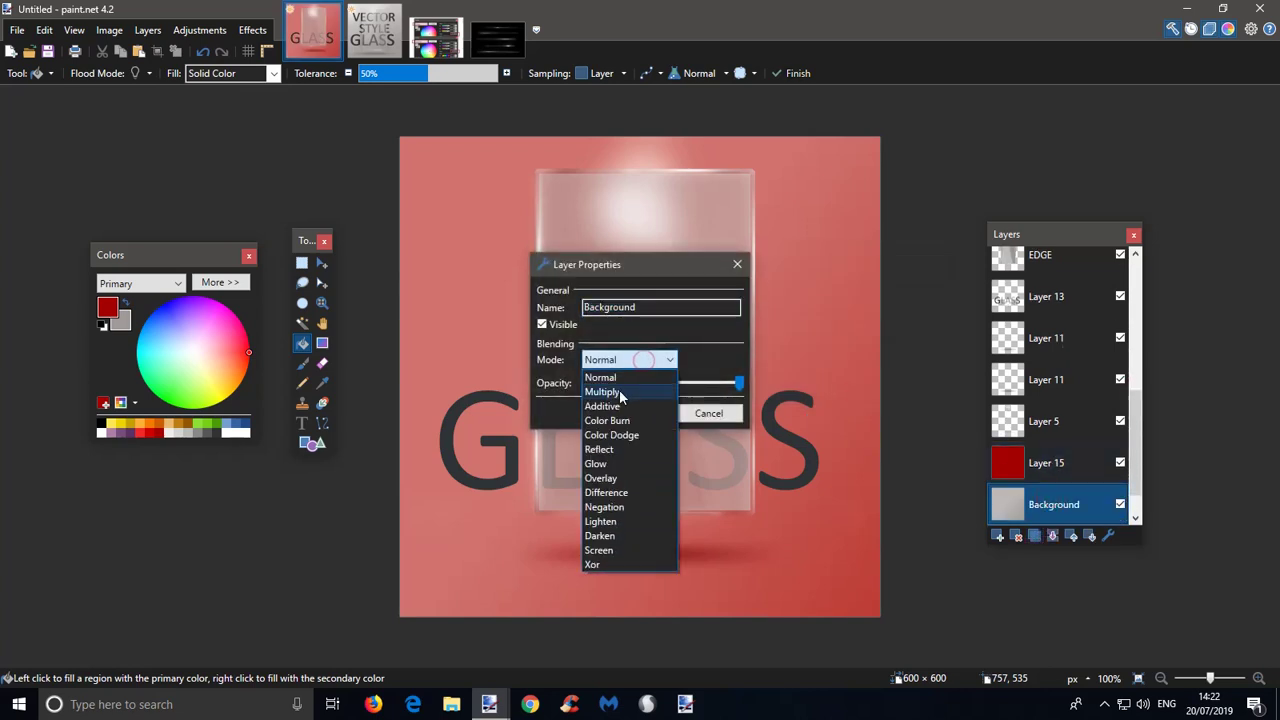
left_click(619, 391)
left_click(734, 415)
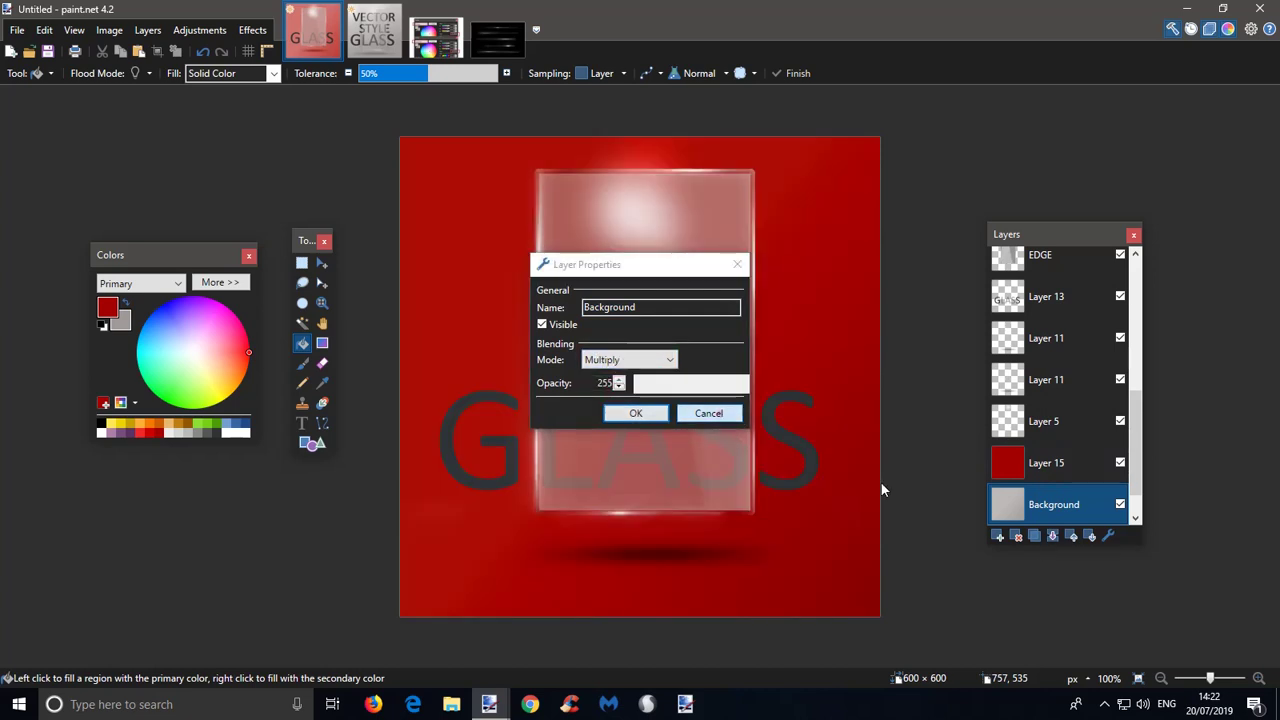
- Delete the red Layer 15 and the duplicate Background layer, keeping the original grey Background
left_click(1016, 537)
left_click(1016, 537)
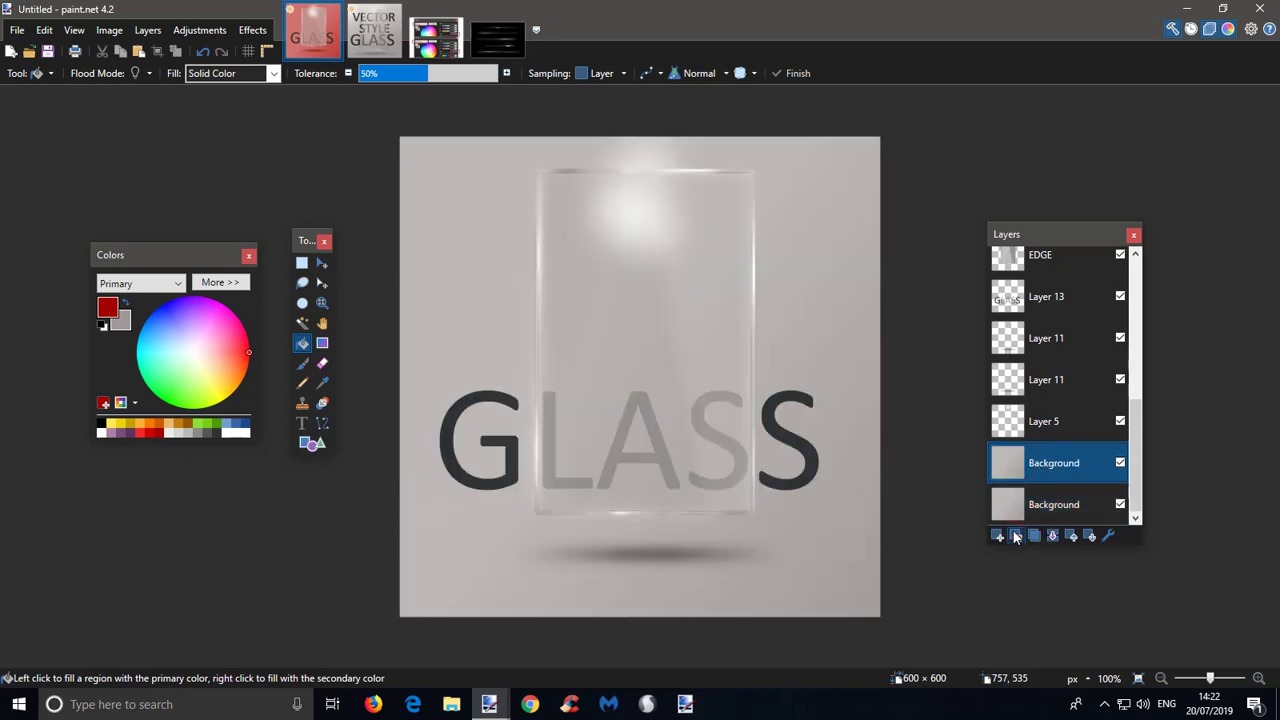
left_click(1016, 537)
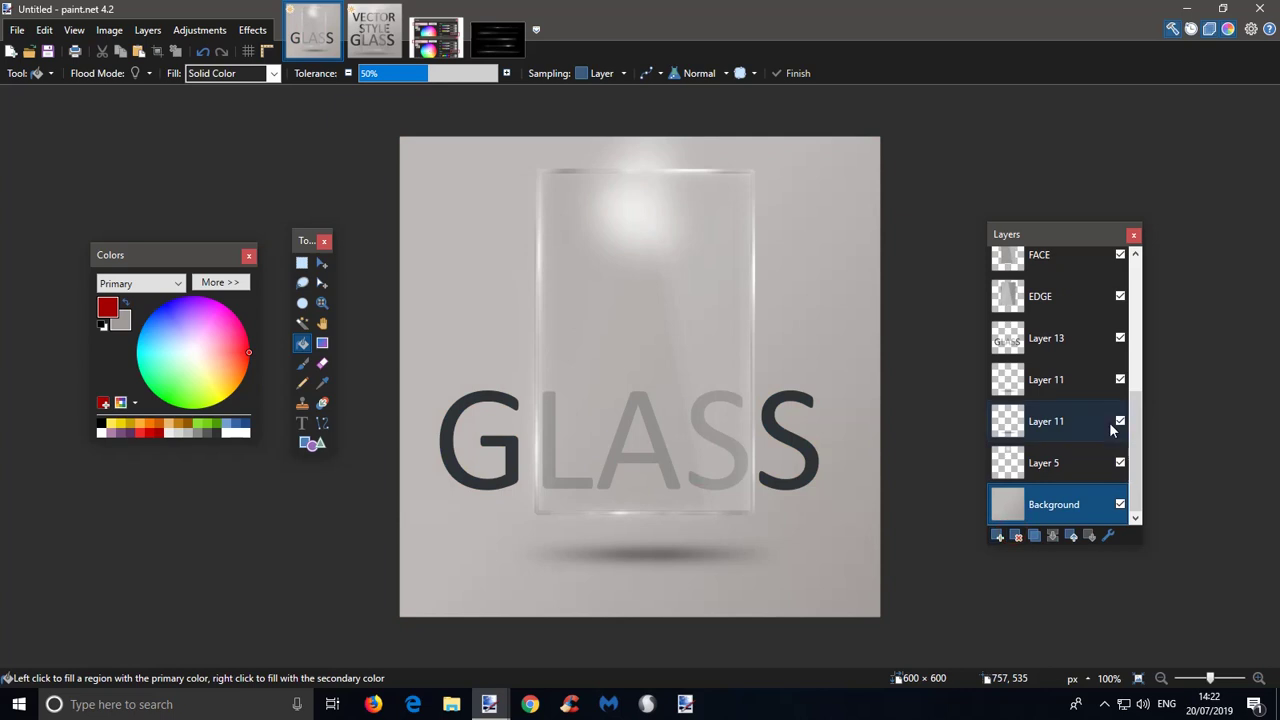
- Add a new layer directly above the upper FACE layer
left_click_drag(1135, 446, 1142, 362)
left_click(1050, 400)
left_click(998, 536)
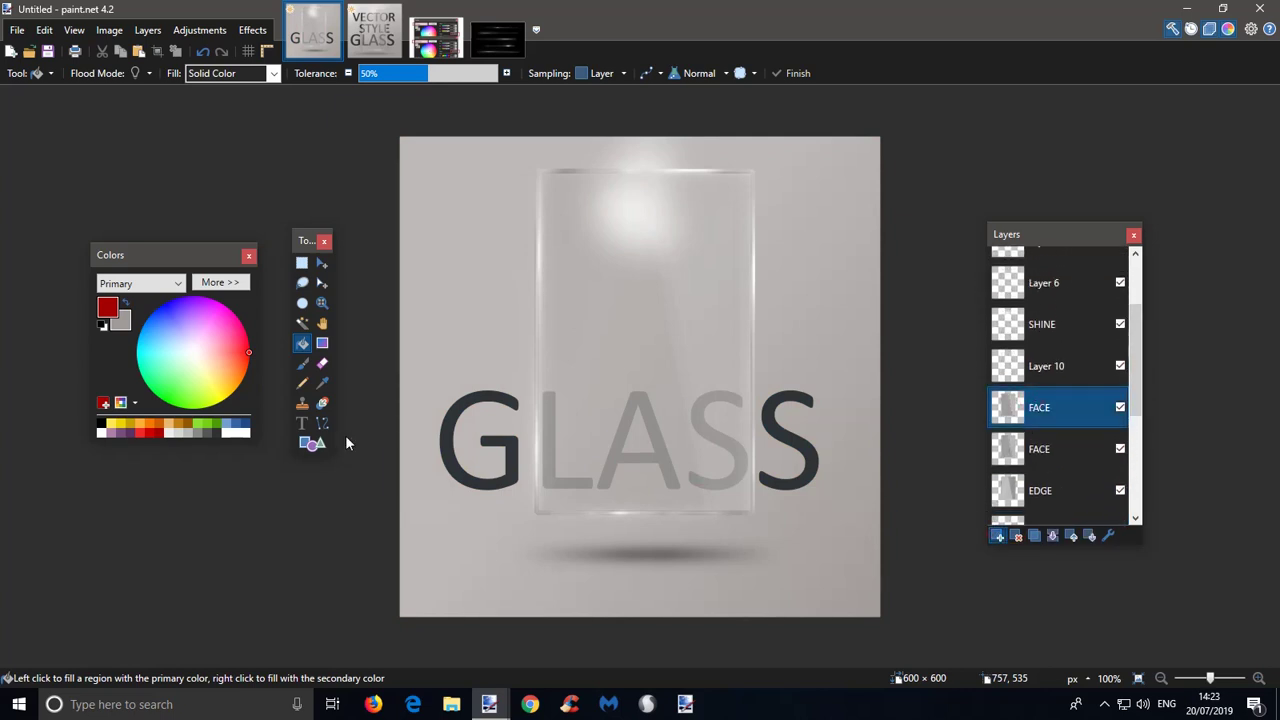
- Draw a white horizontal line, 4 px wide and about 29 px long, along the pane's bottom edge, to the right of its existing flare
left_click(322, 425)
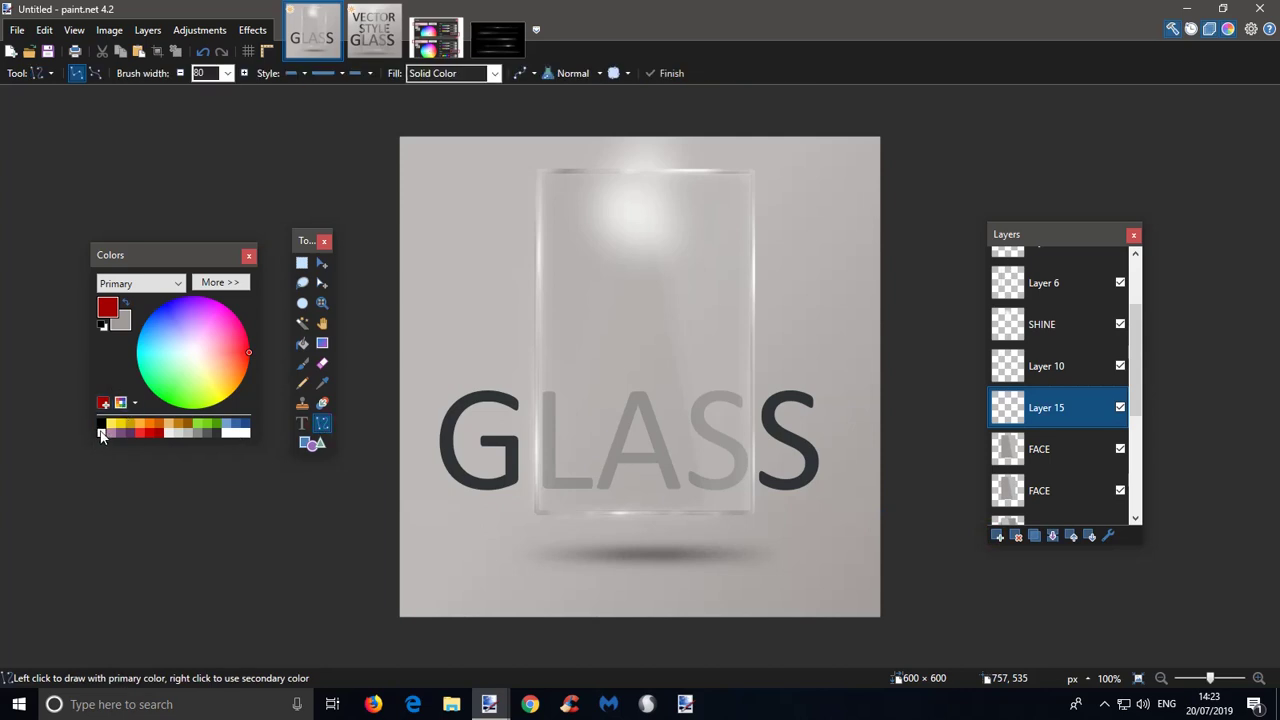
left_click(101, 433)
left_click(228, 73)
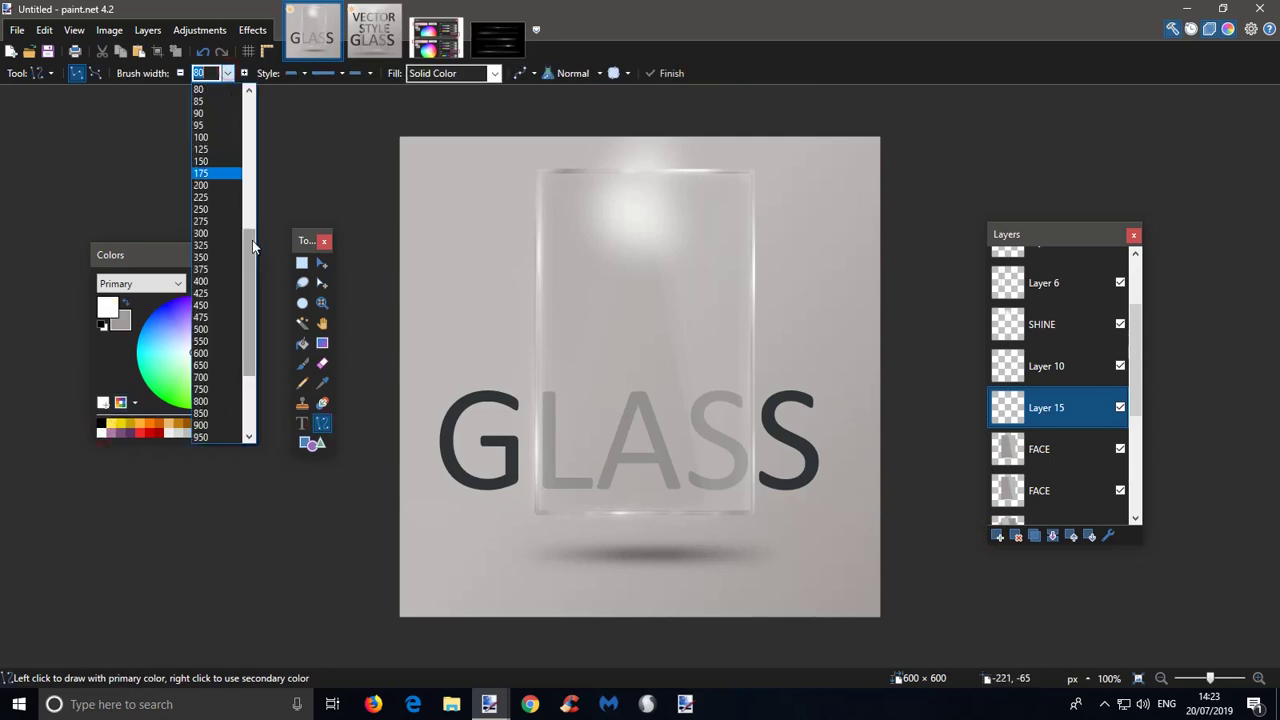
left_click_drag(252, 240, 250, 110)
left_click(221, 118)
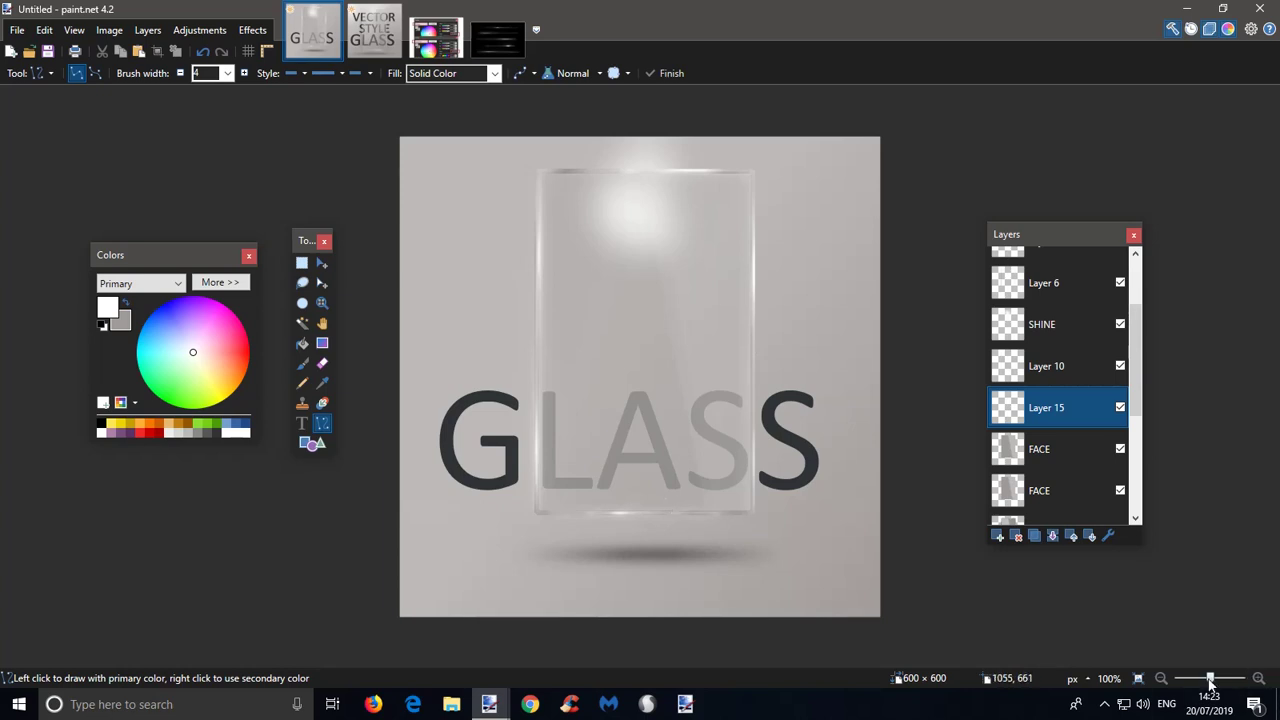
left_click_drag(1209, 679, 1212, 679)
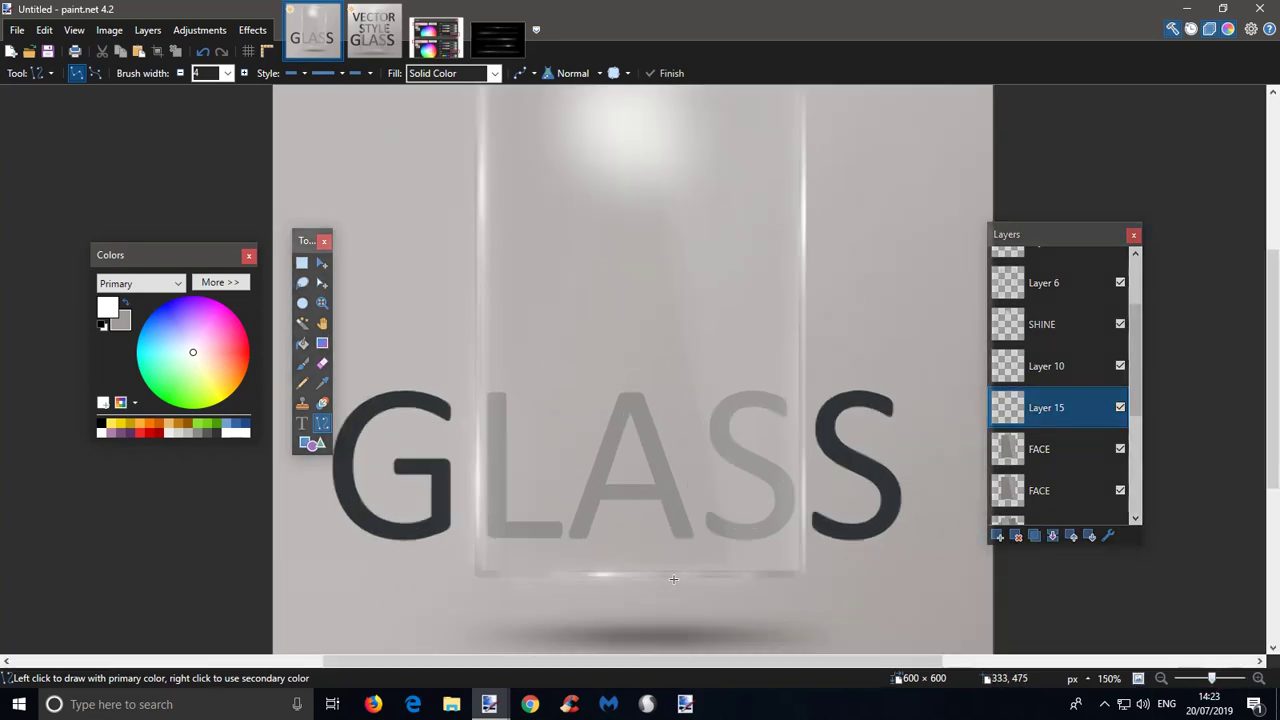
mouse_move(678, 573)
left_mouse_down()
mouse_move(749, 573)
mouse_move(710, 573)
left_mouse_up()
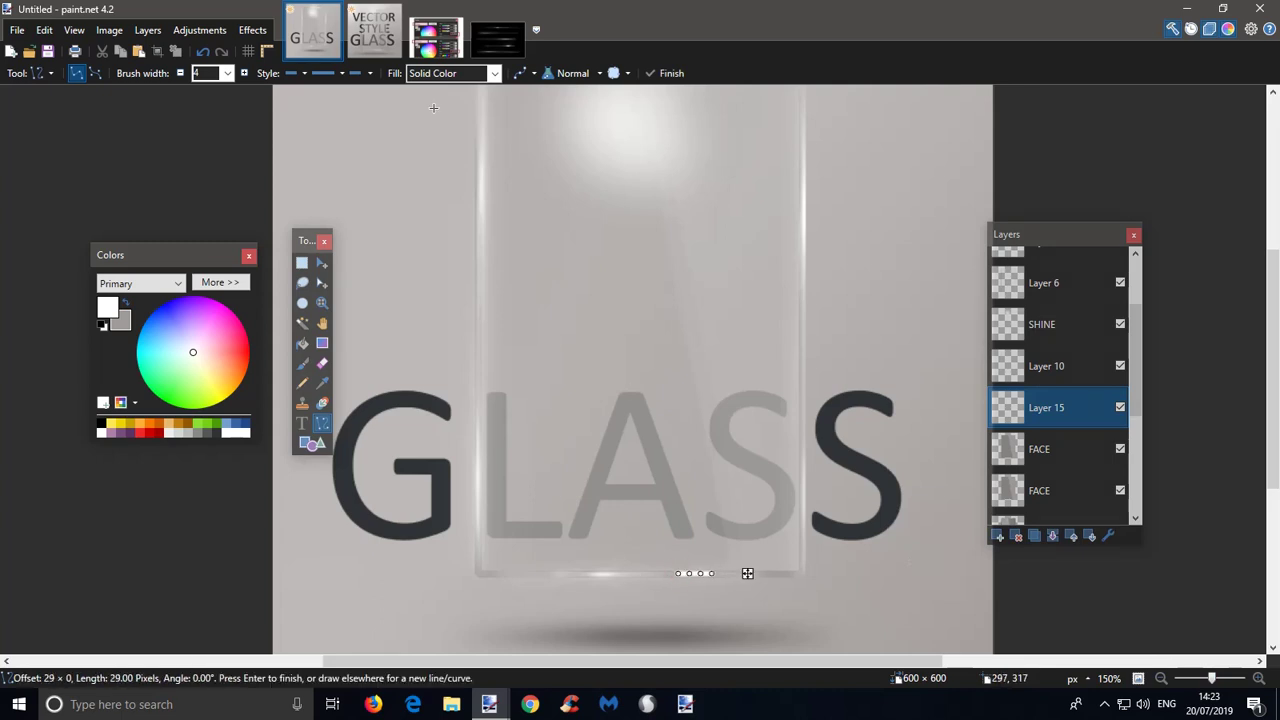
- Repeat the Motion Blur effect on the short white line and fit the whole image in view
left_click(252, 29)
left_click(310, 20)
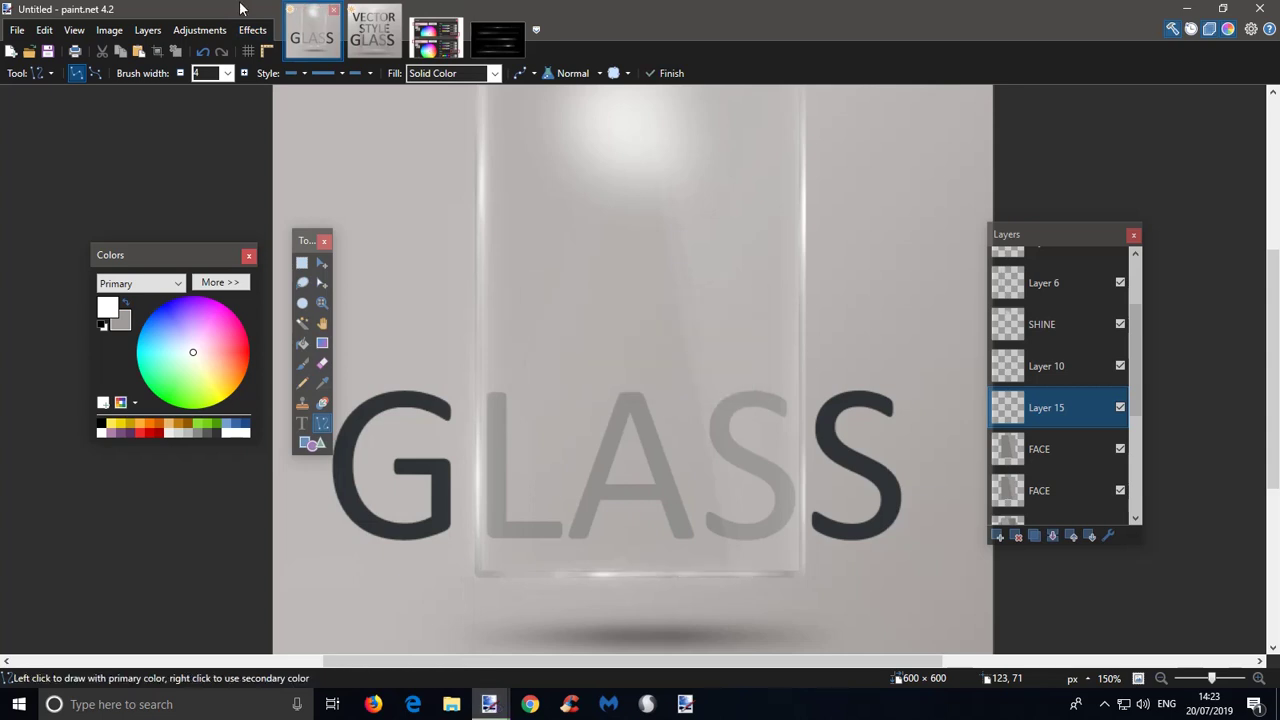
left_click(1136, 681)
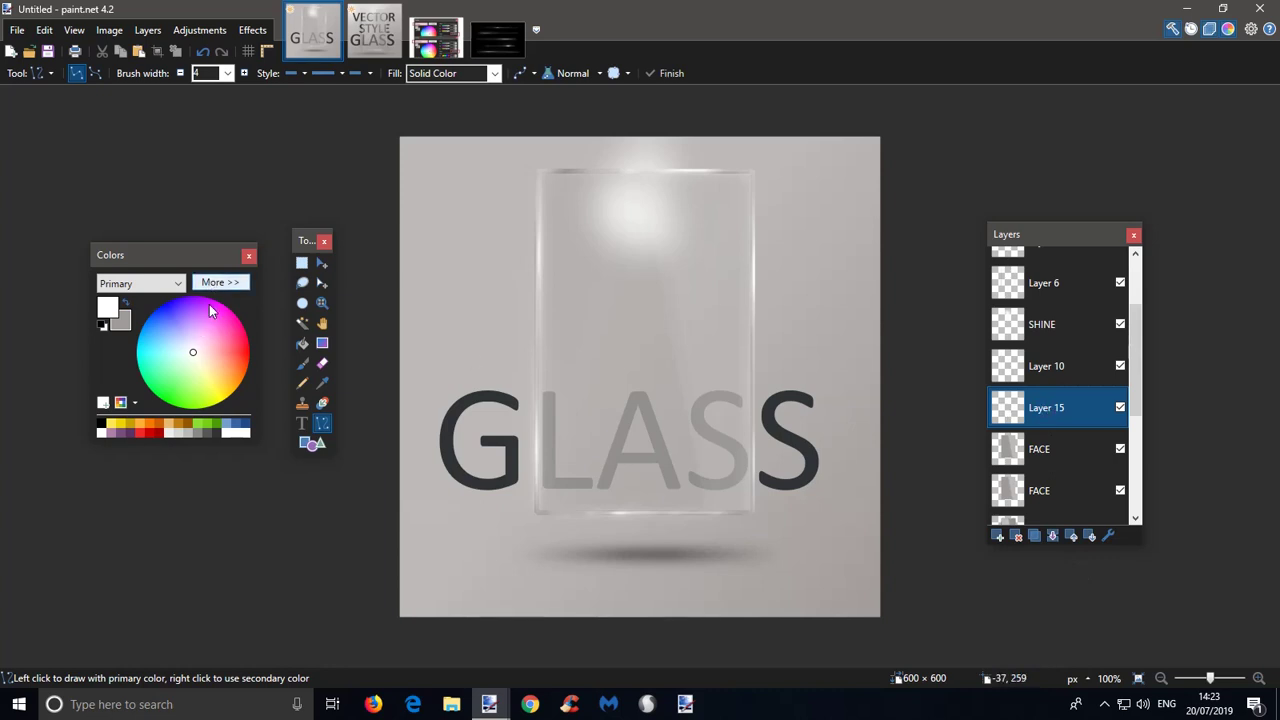
- Select a rectangle around the blurred flare on Layer 15, squeeze its pixels to about 216 px wide, and deselect
left_click(302, 263)
left_click_drag(511, 450, 791, 563)
left_click(322, 263)
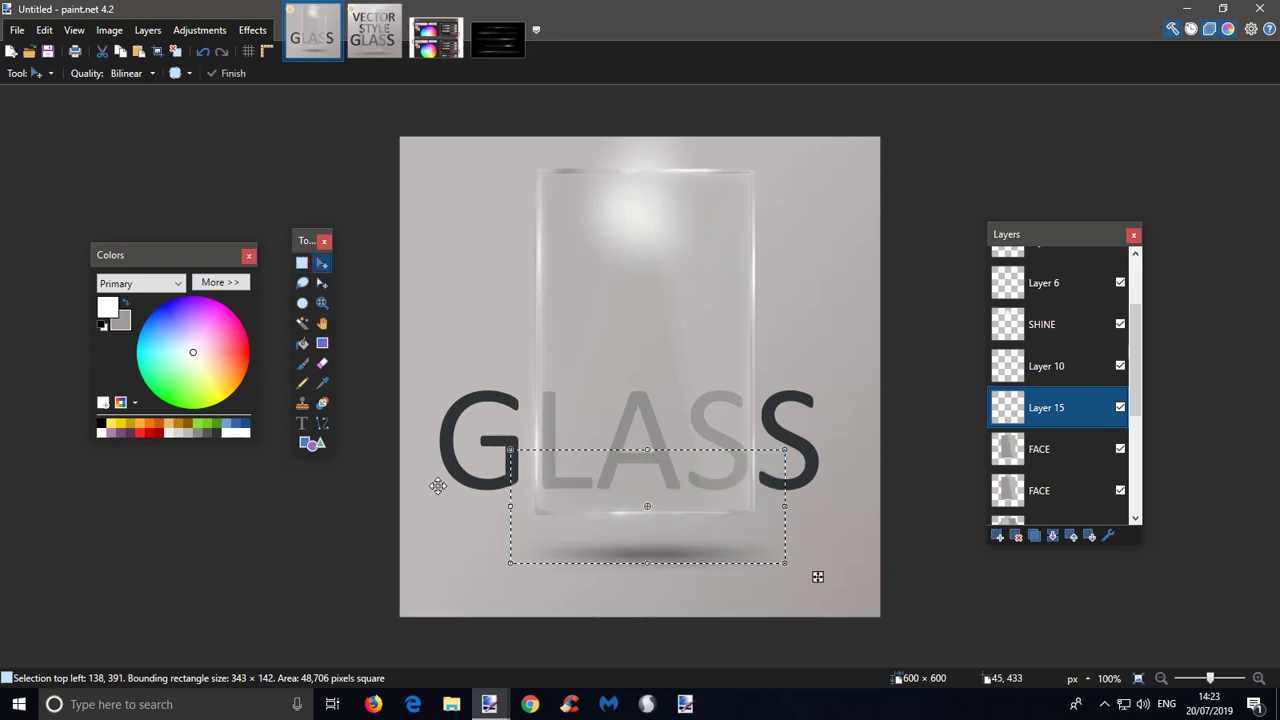
left_click_drag(502, 510, 586, 512)
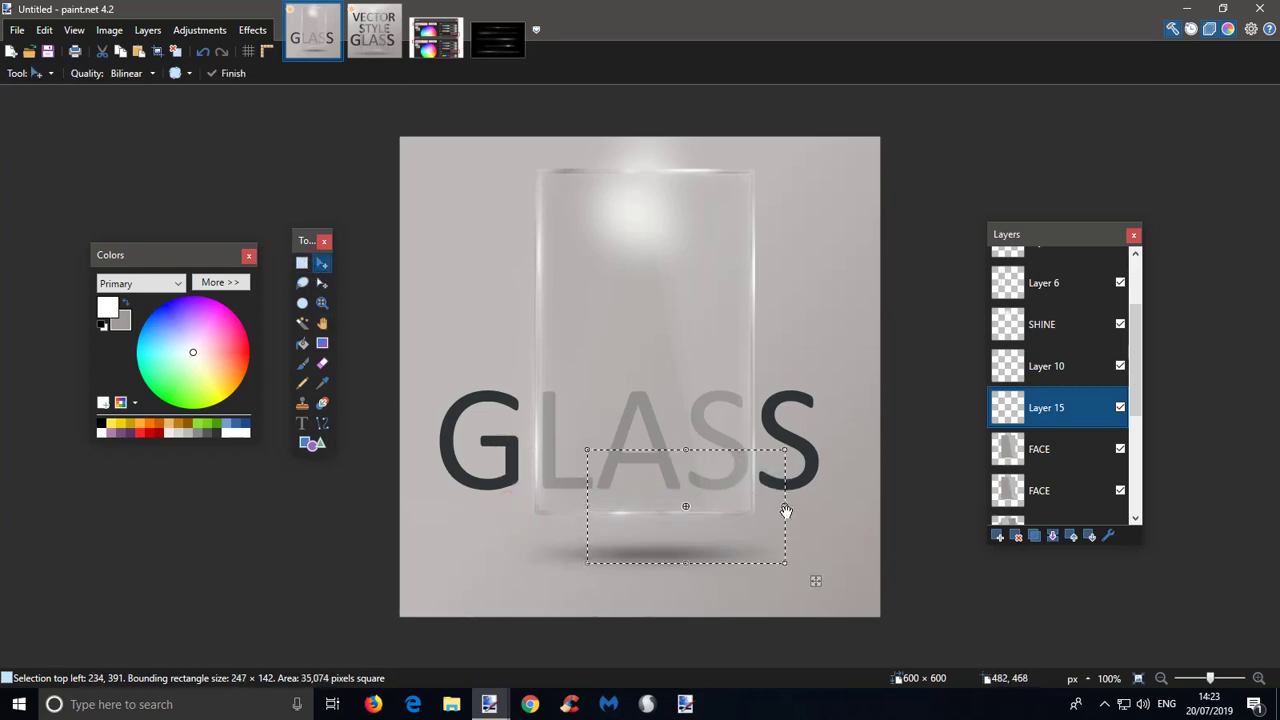
left_click_drag(785, 512, 760, 521)
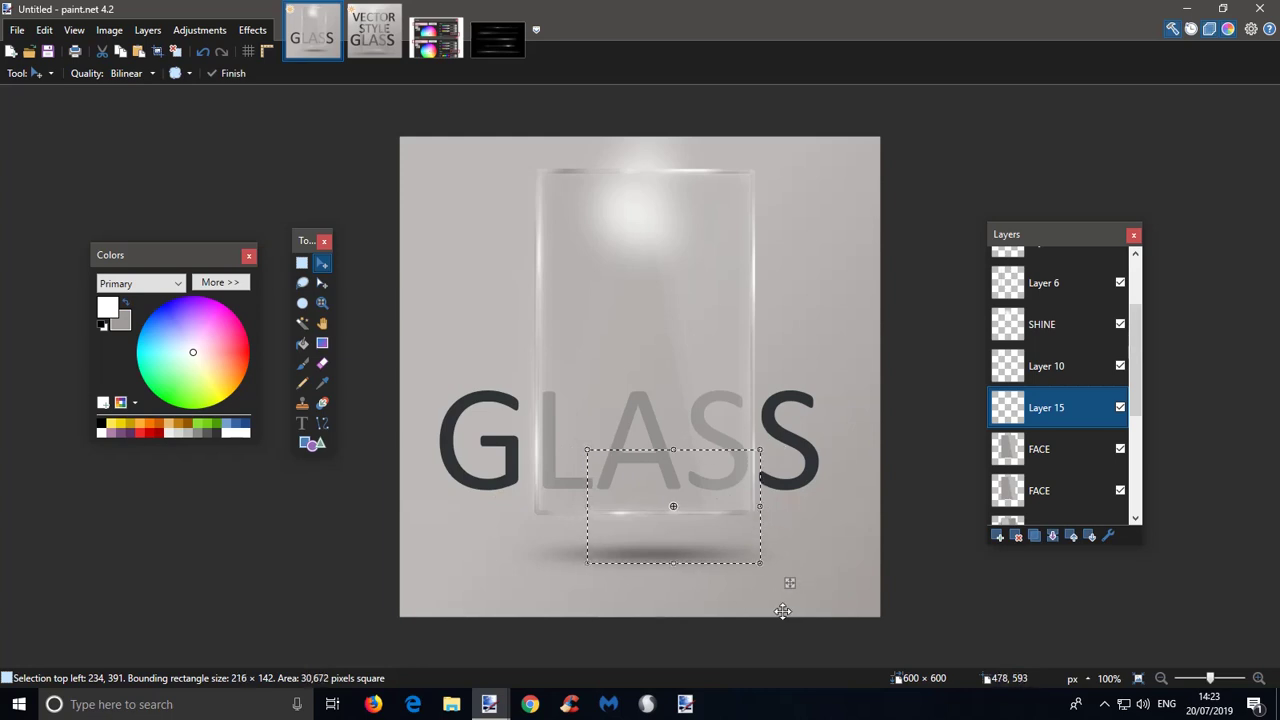
key("ctrl+d")
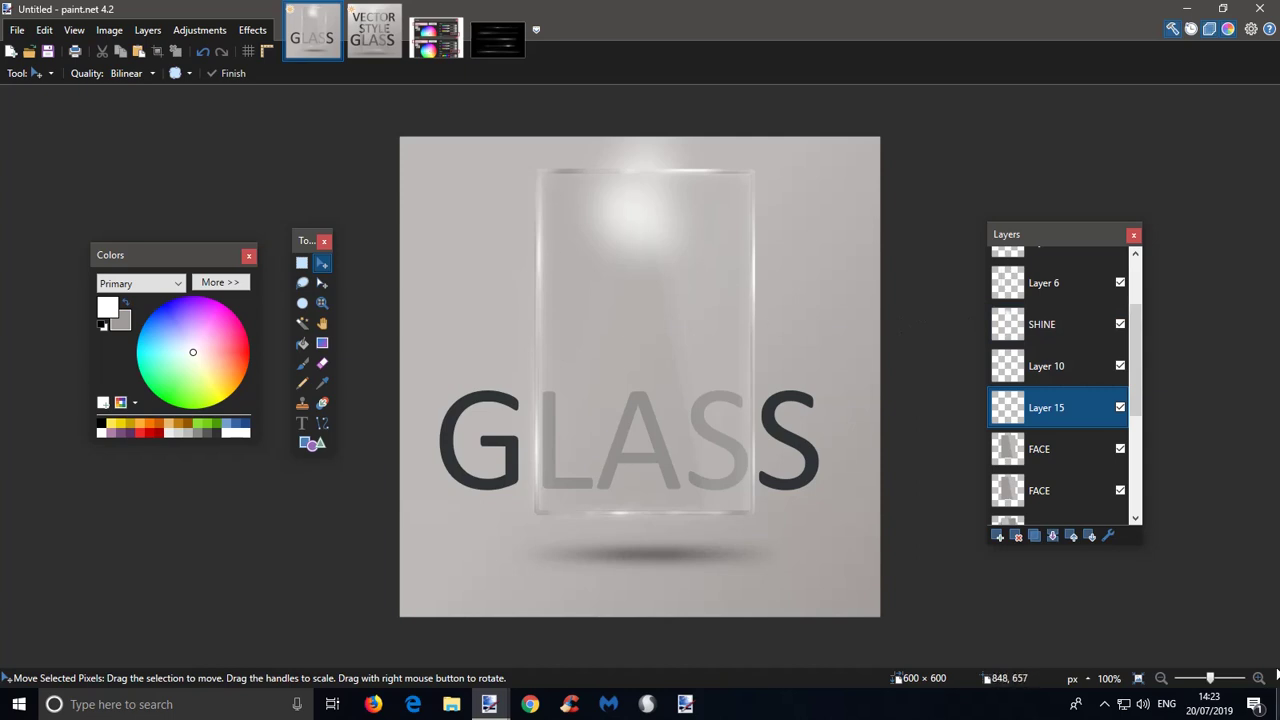
- Merge the topmost Layers 9, 8 and 7 down into Layer 6
left_click(1213, 683)
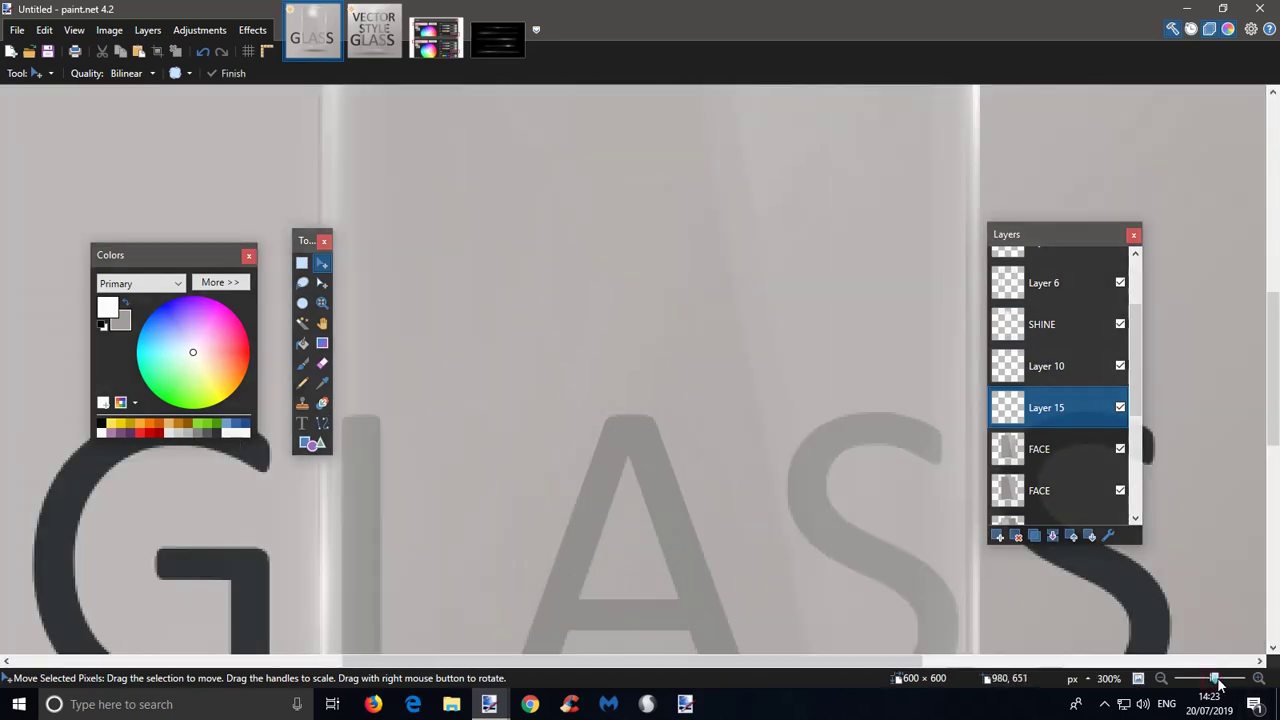
scroll(420, 245, "up", 5)
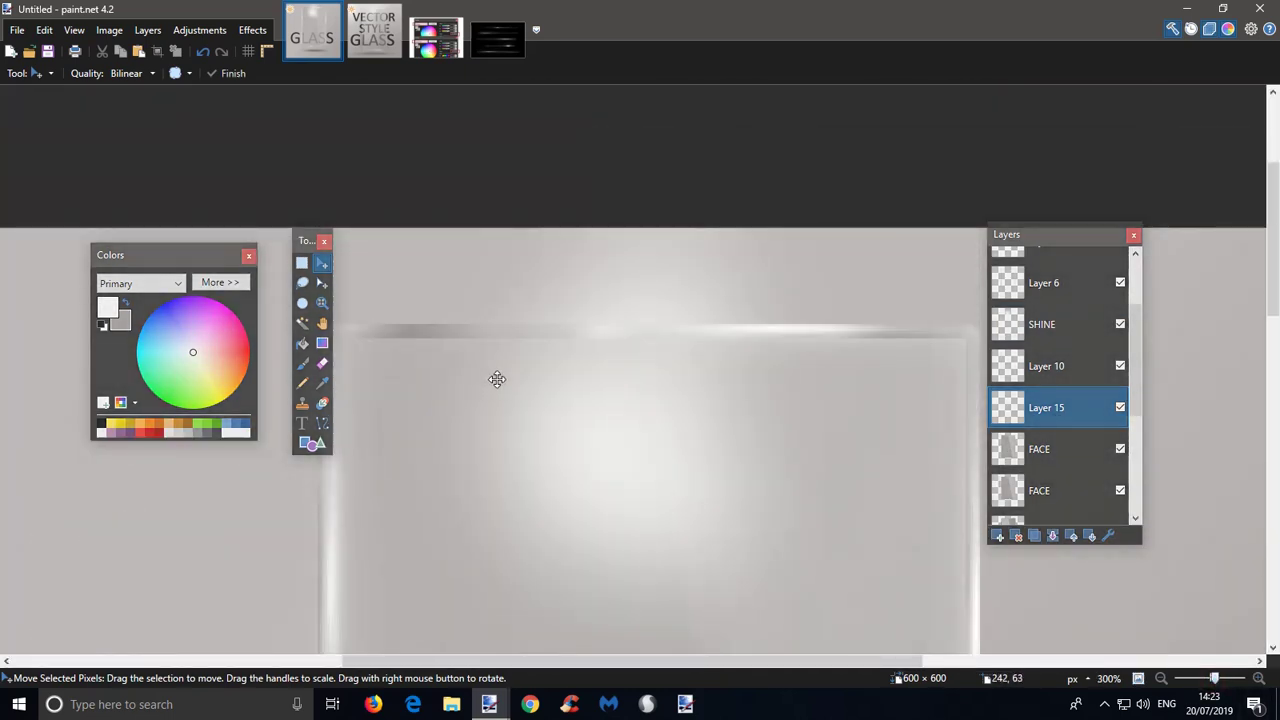
left_click_drag(1131, 330, 1140, 290)
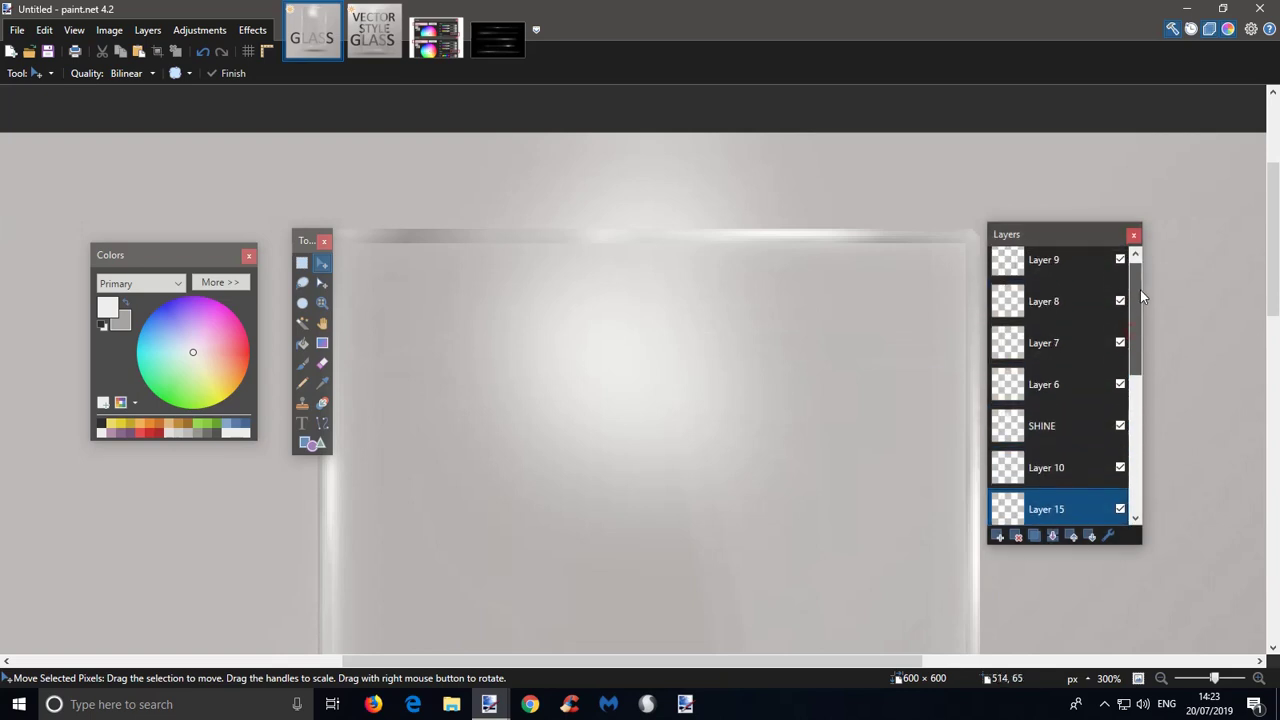
left_click(1058, 267)
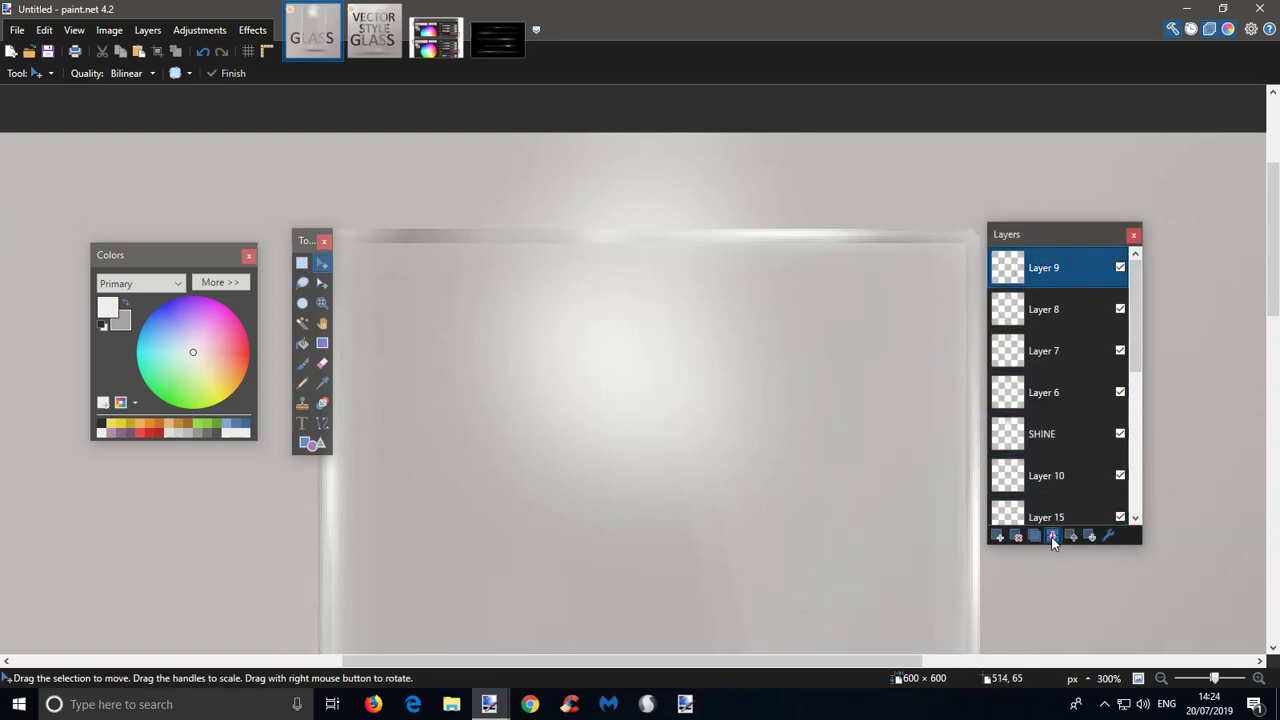
left_click(1052, 537)
left_click(1052, 537)
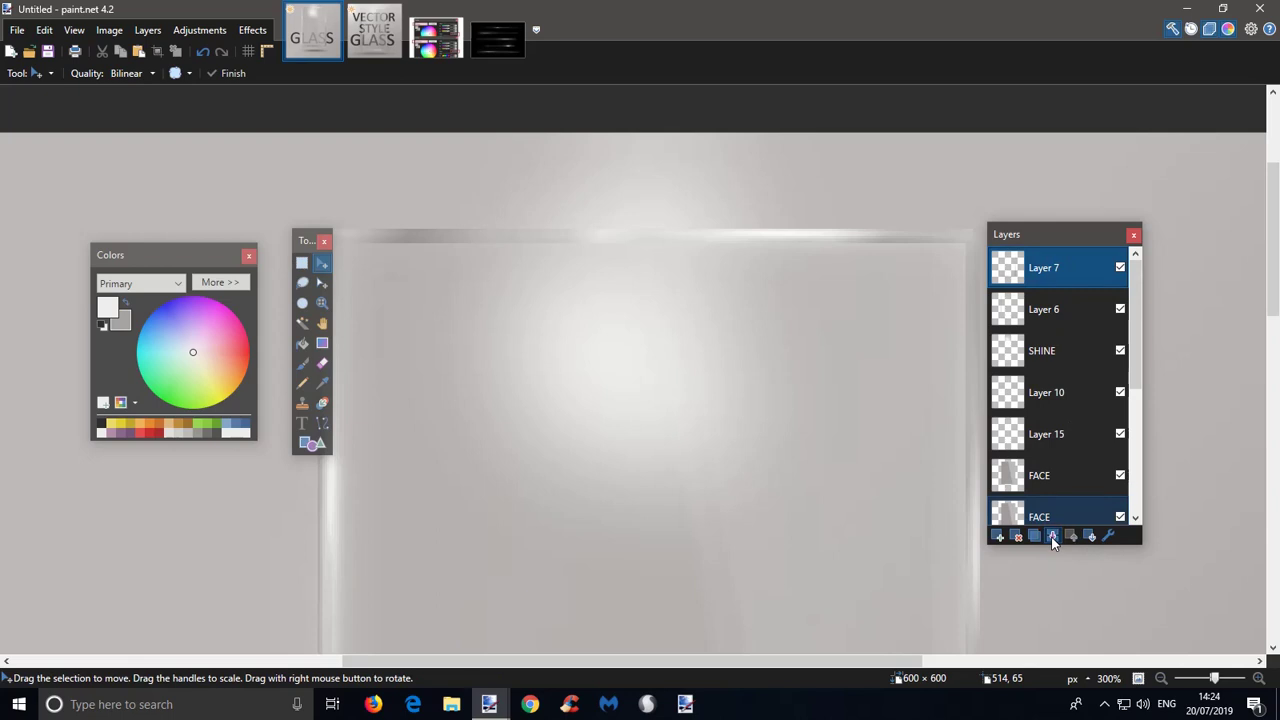
left_click(1052, 537)
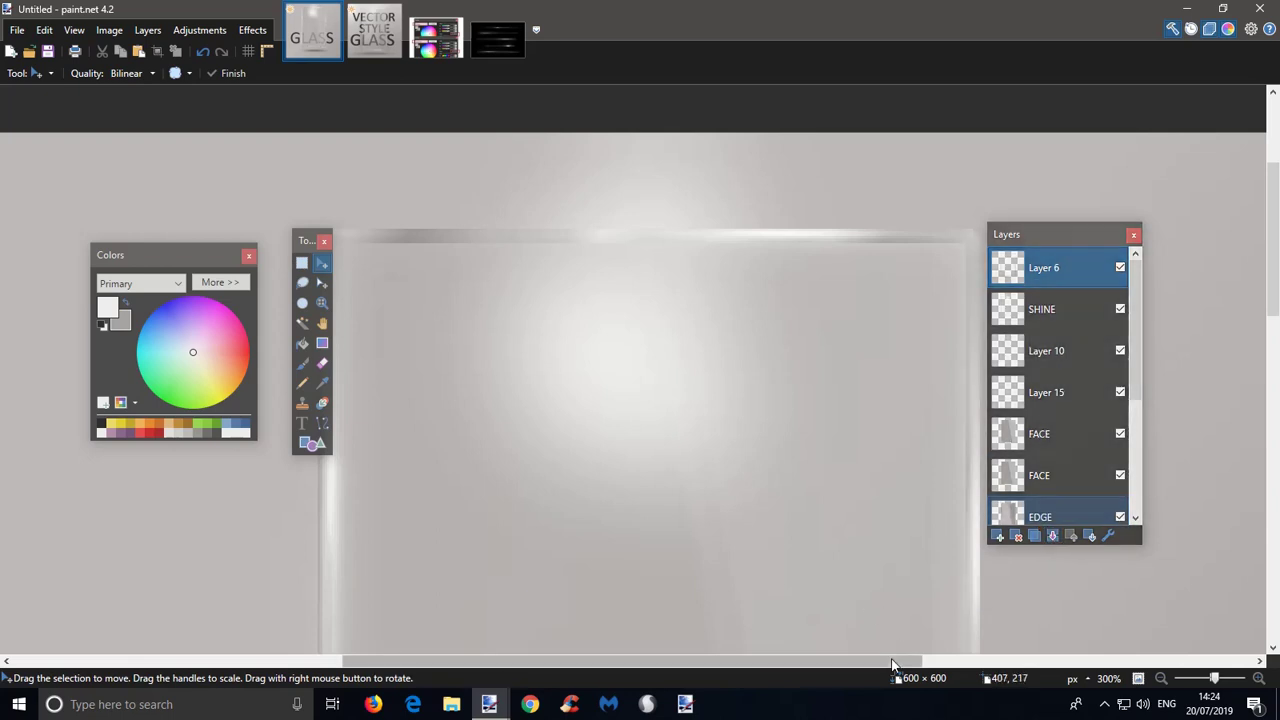
- Check Layer 10 by hiding and showing it, and soften it inside the pane's left edge with the Eraser at width 30 and 10% hardness
left_click_drag(892, 661, 794, 661)
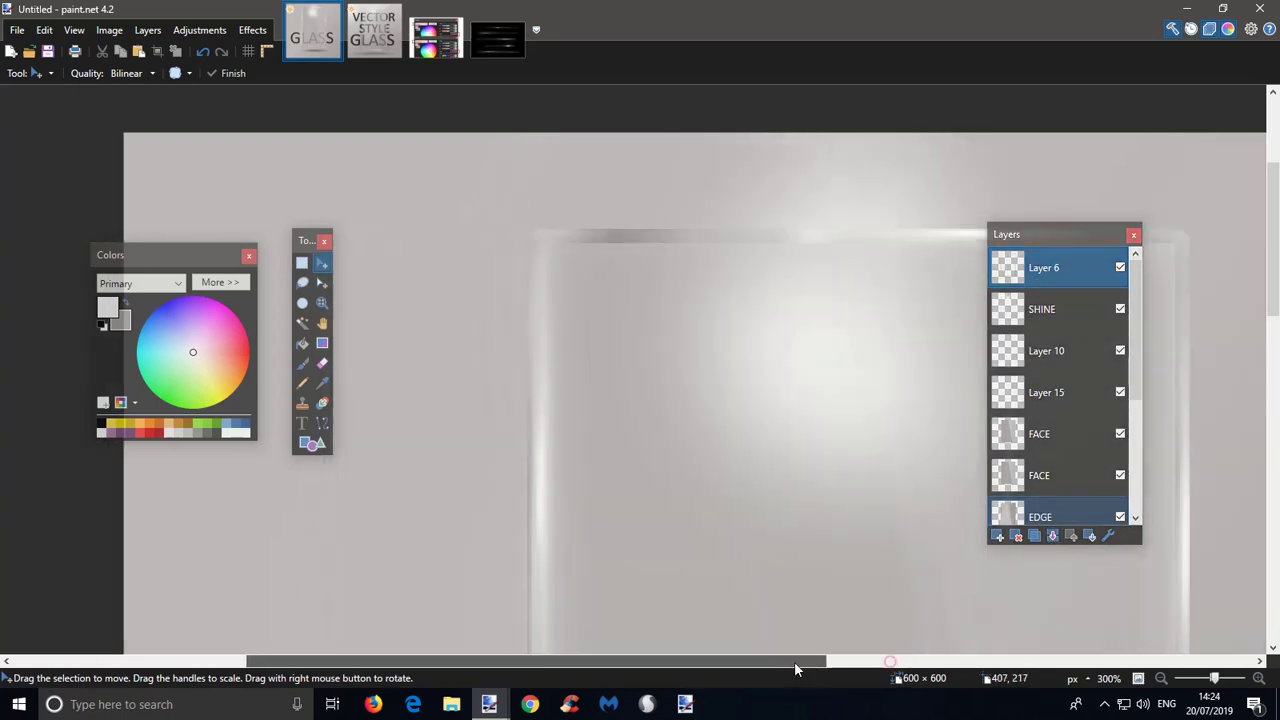
left_click(1120, 351)
left_click(1120, 351)
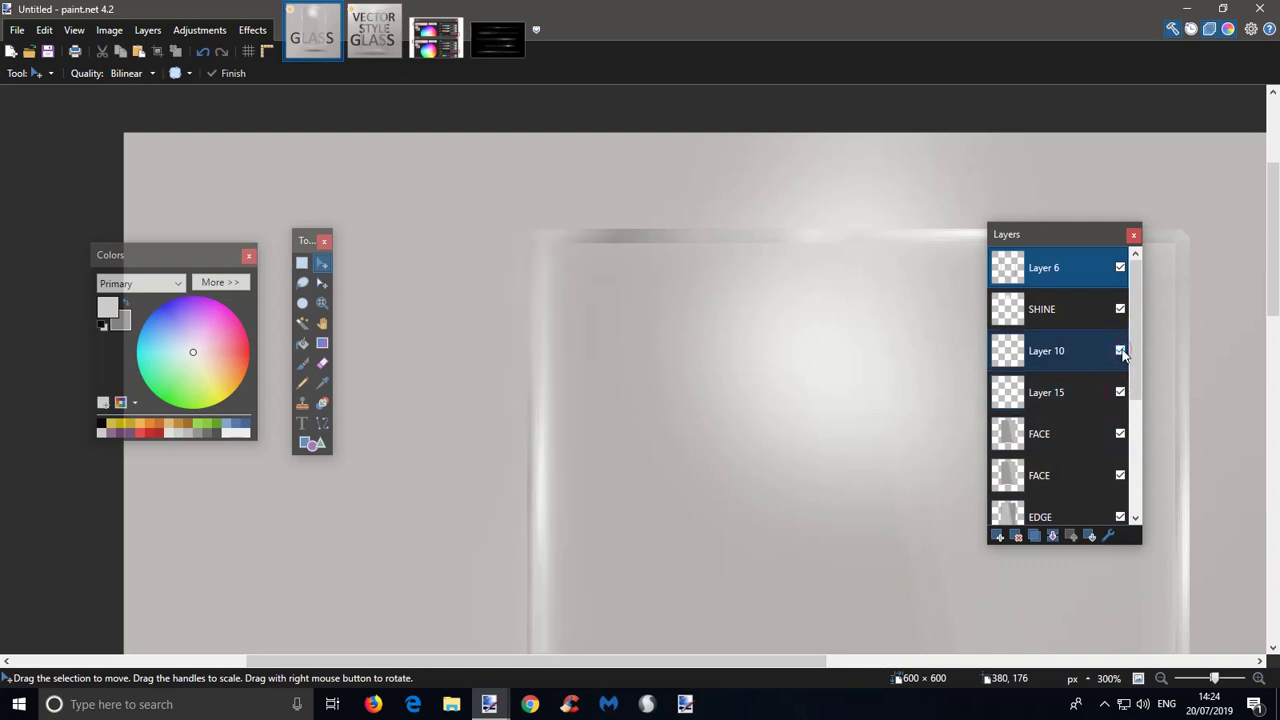
left_click(1067, 350)
left_click(322, 363)
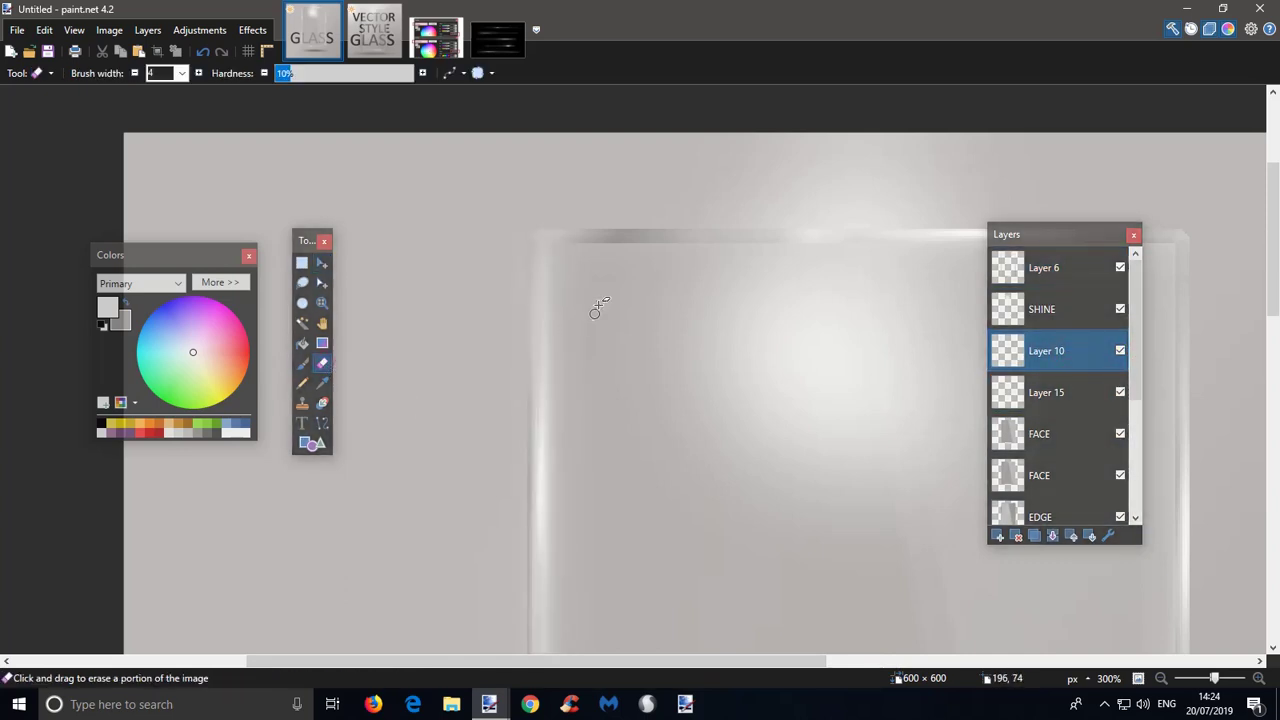
left_click(182, 73)
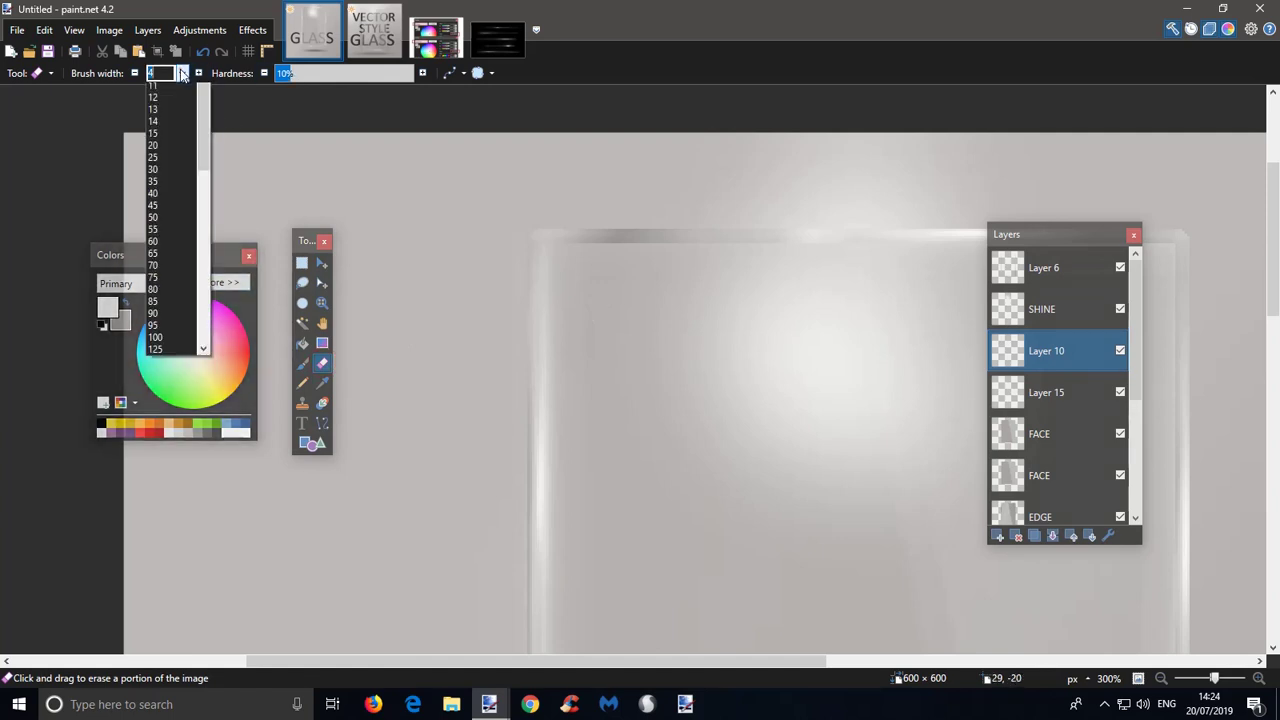
left_click(155, 262)
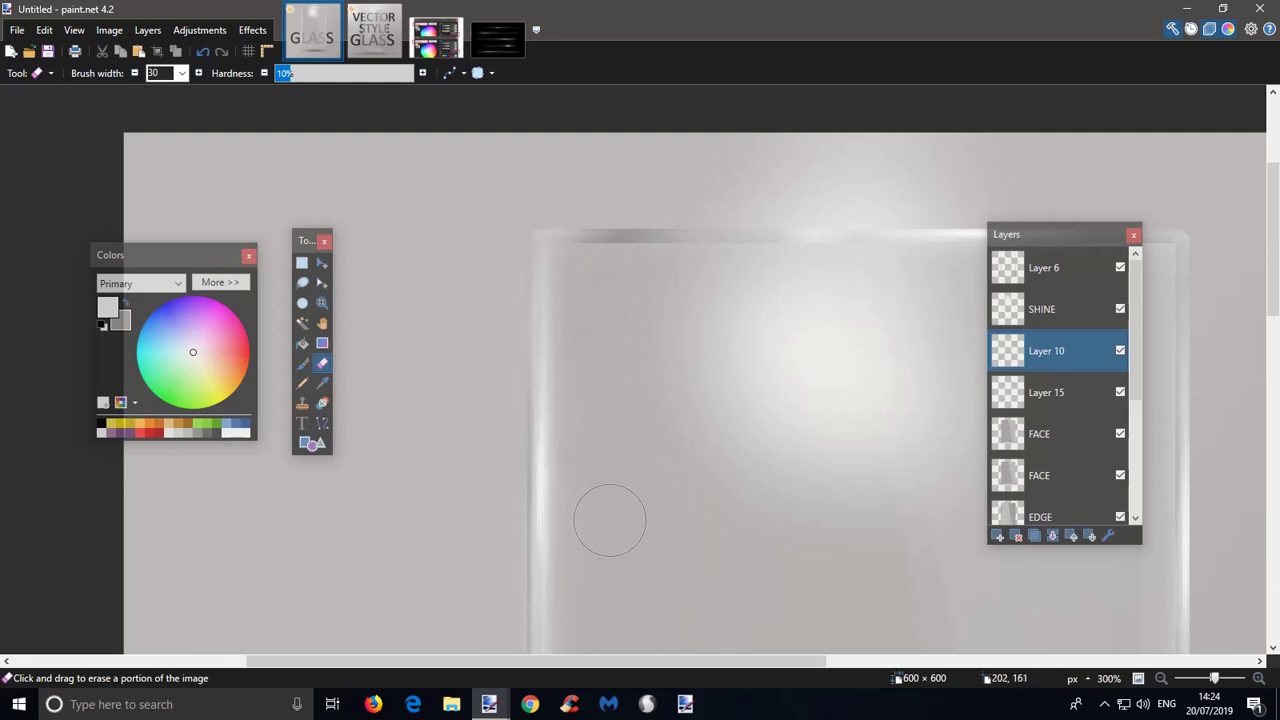
scroll(714, 331, "down", 3)
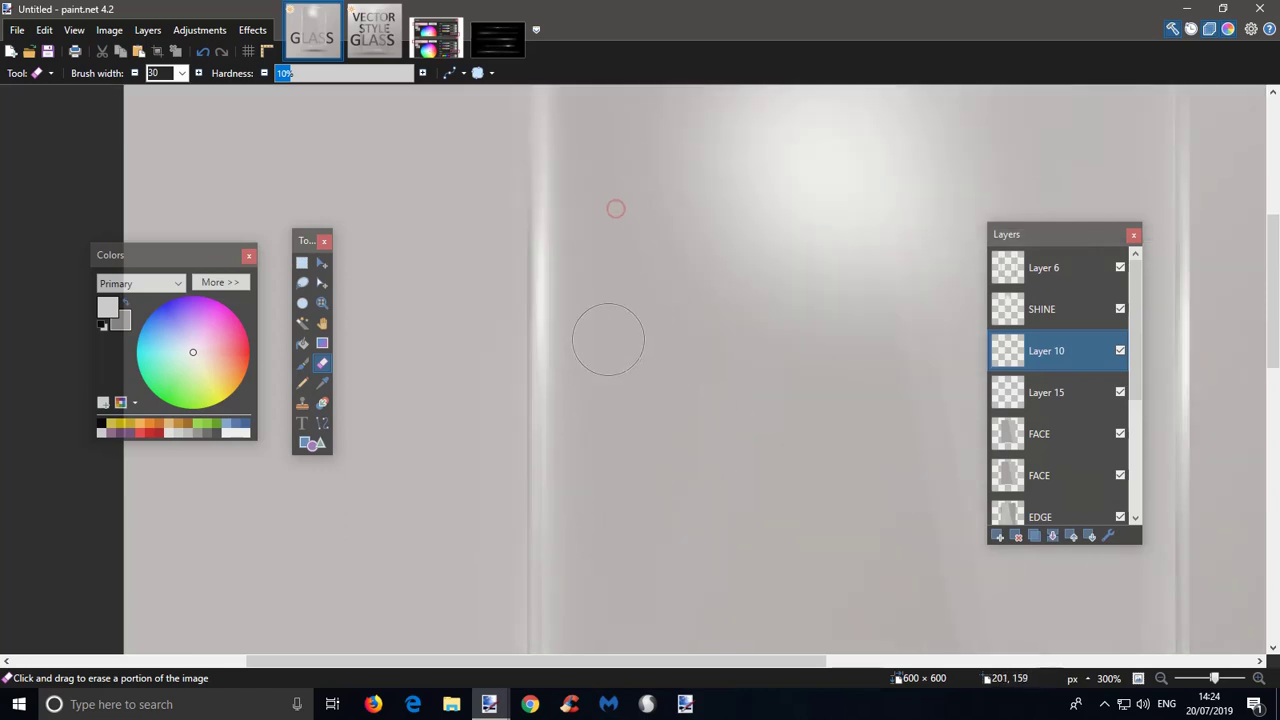
scroll(690, 326, "down", 2)
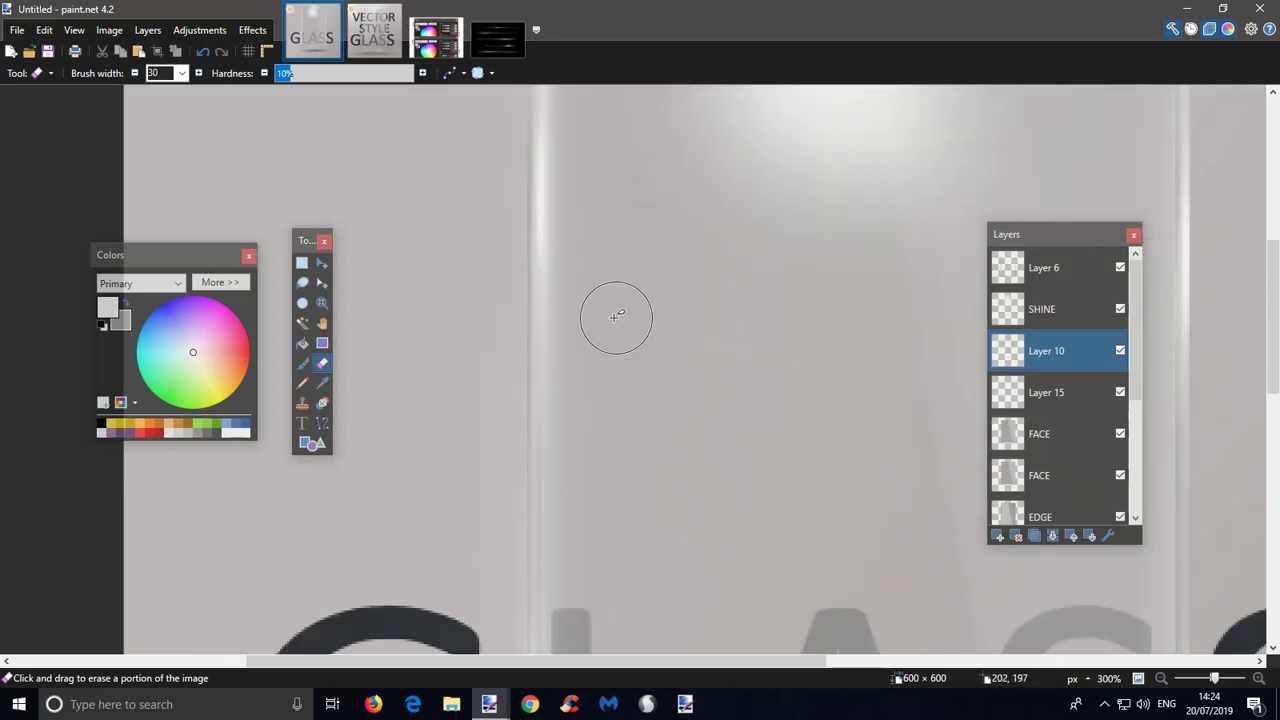
scroll(702, 368, "down", 2)
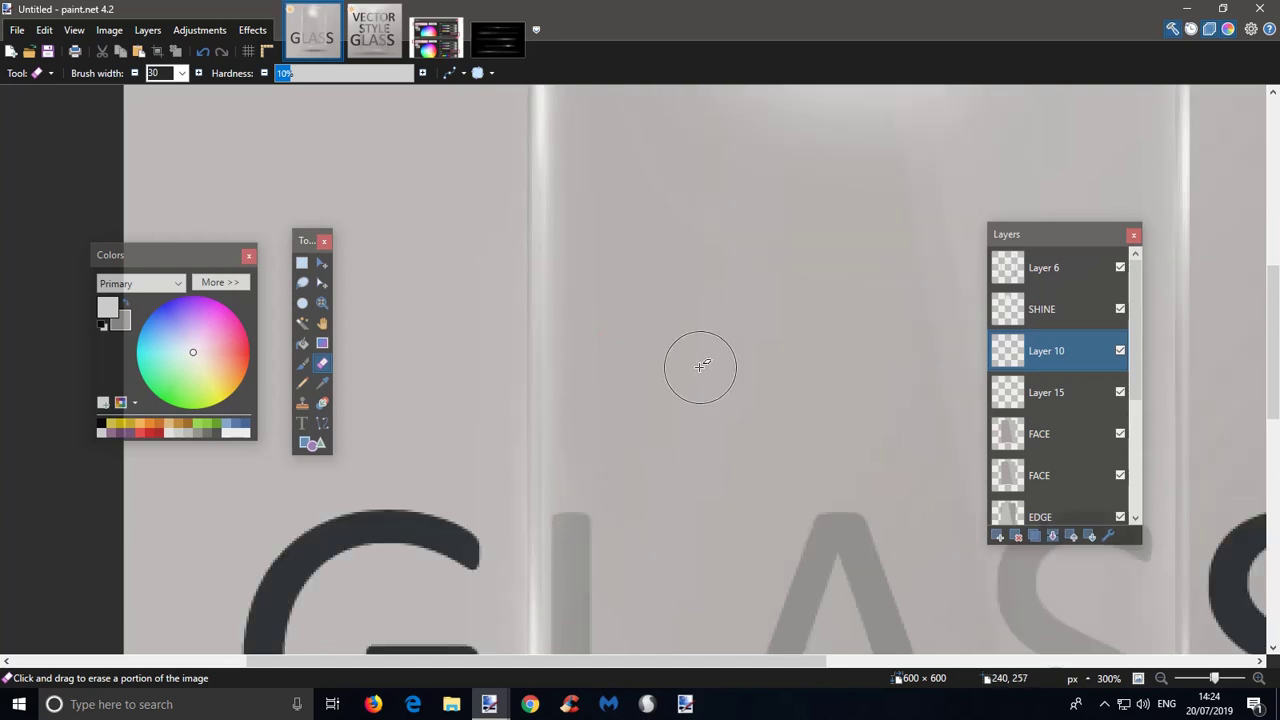
scroll(703, 372, "down", 3)
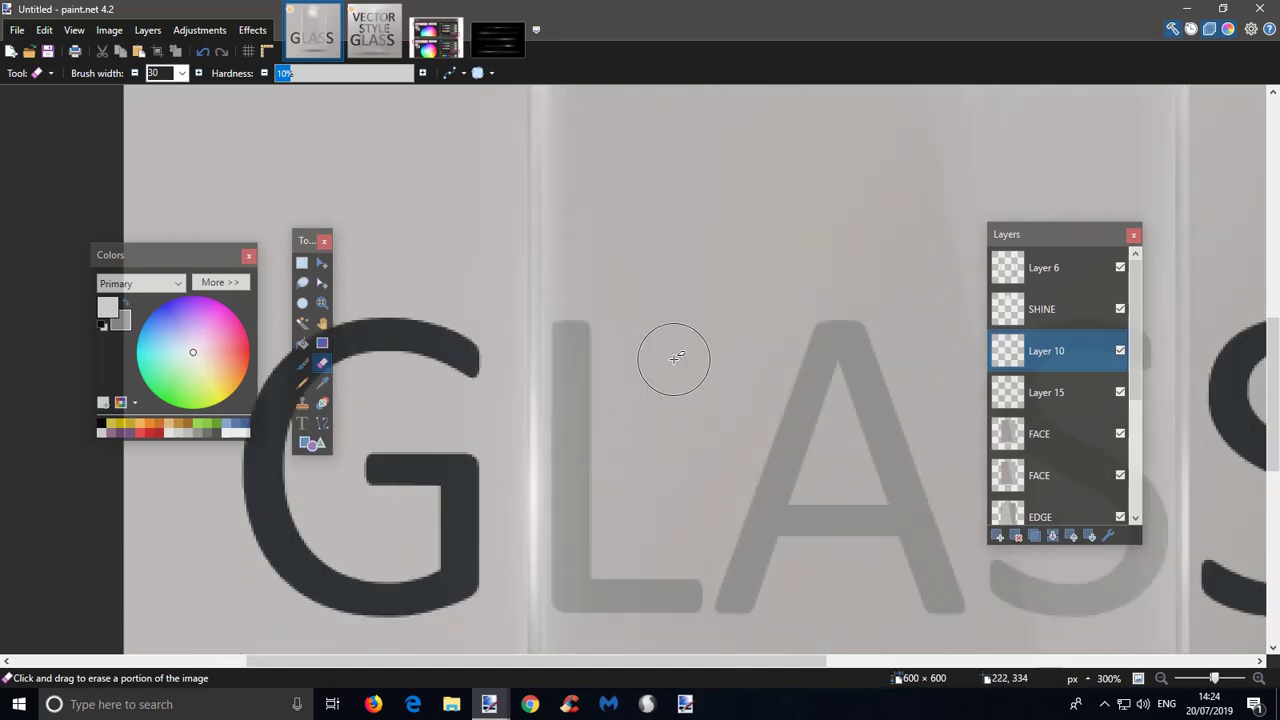
scroll(630, 437, "down", 3)
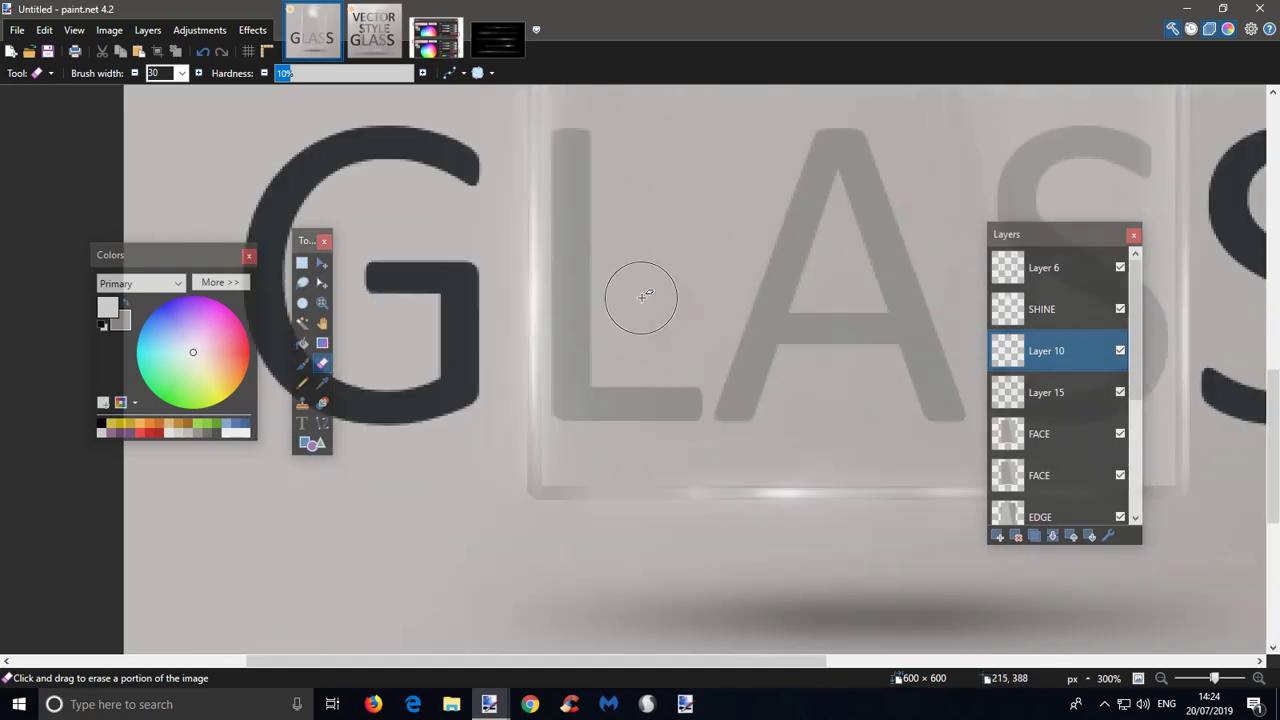
left_click(1139, 679)
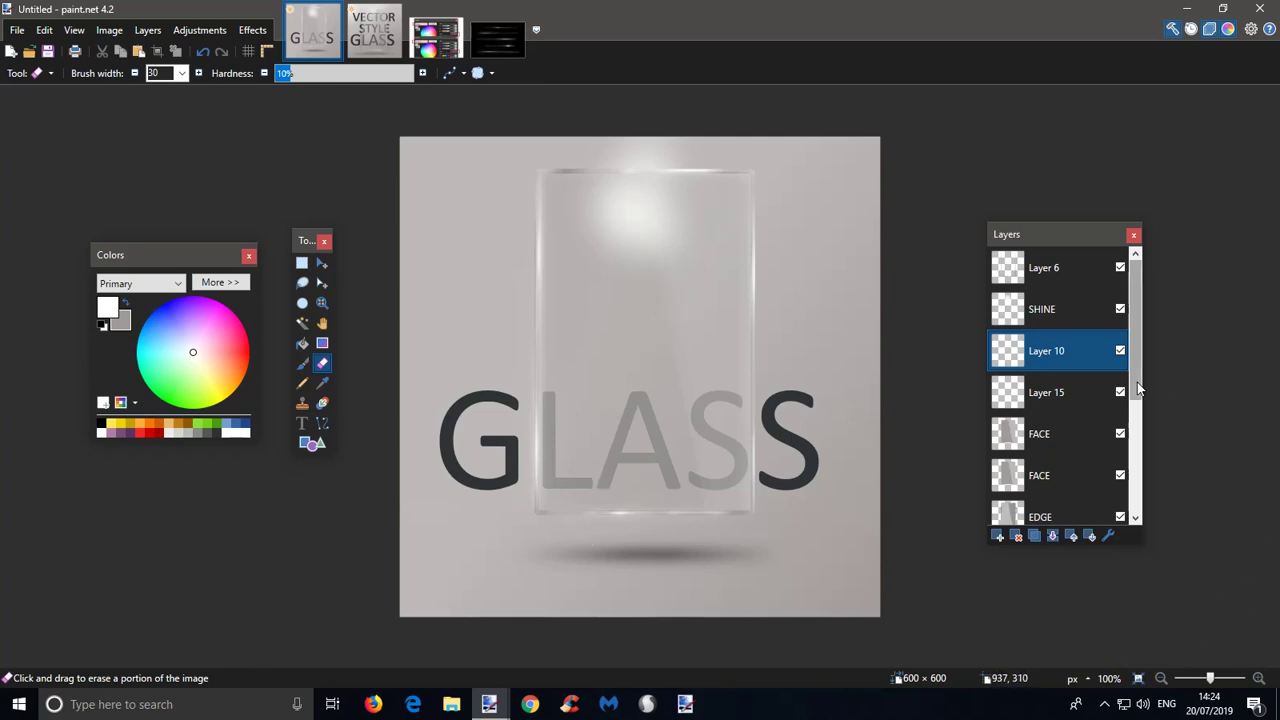
- Add a new layer directly above Background
left_click_drag(1137, 382, 1138, 503)
left_click(1031, 504)
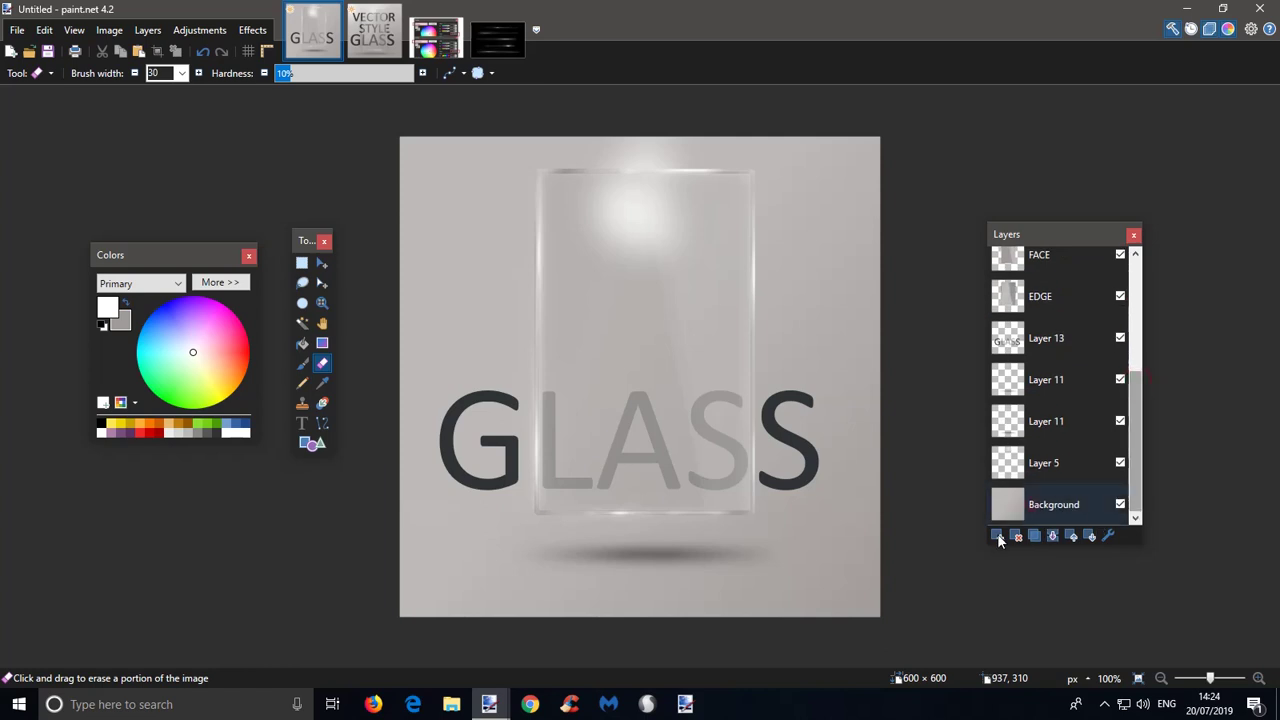
left_click(997, 536)
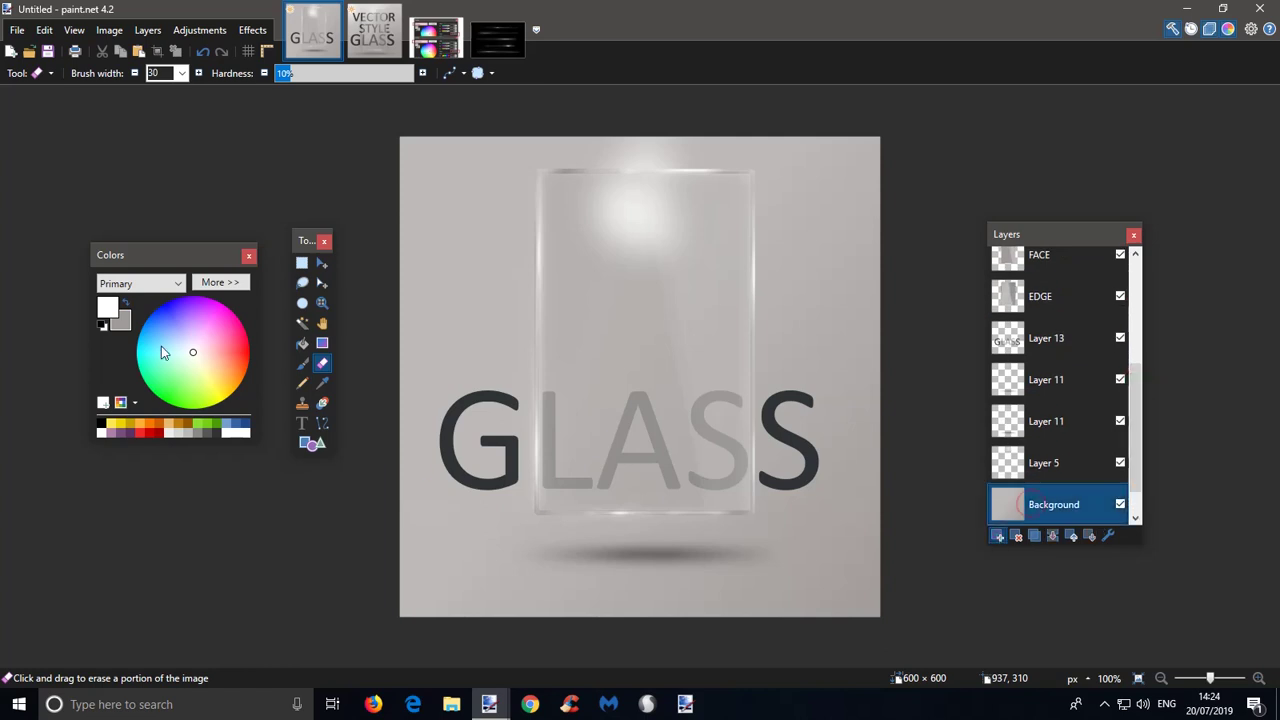
- Paint a soft white blob left of the glass pane on the new layer with the Paintbrush at width 100 and 10% hardness
left_click(302, 363)
left_click(182, 73)
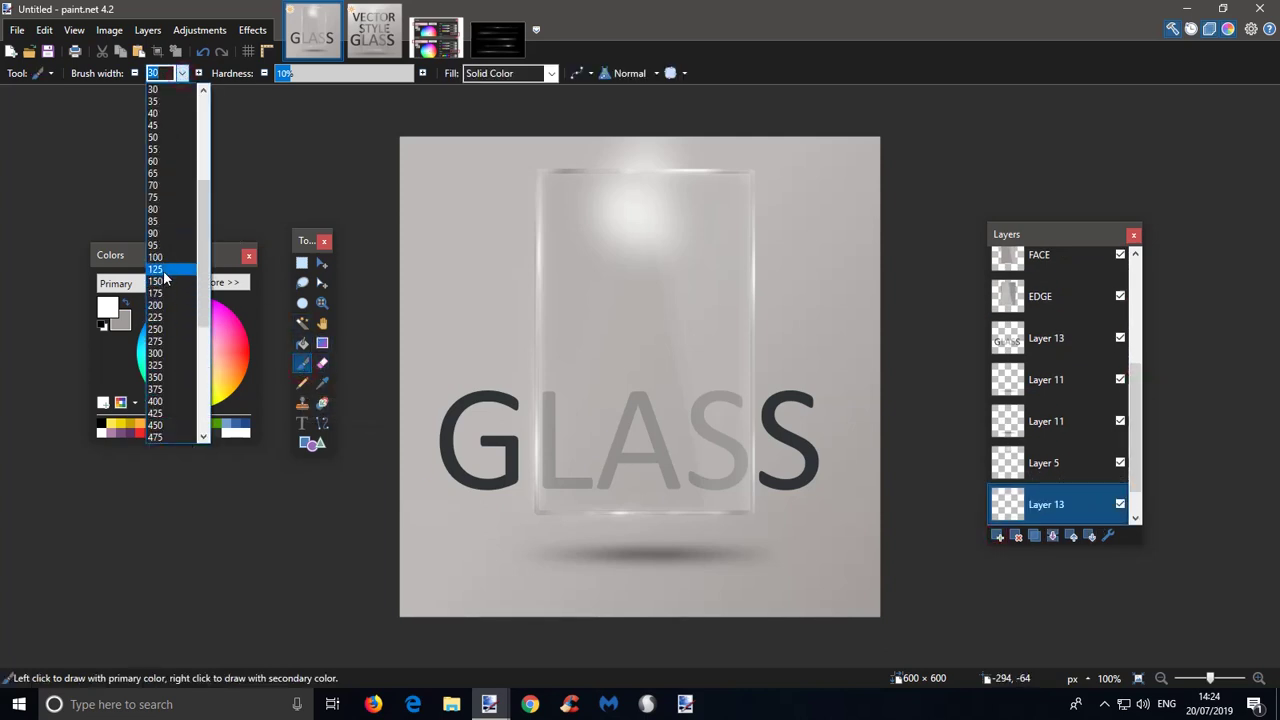
left_click(155, 257)
mouse_move(462, 262)
left_mouse_down()
mouse_move(466, 249)
mouse_move(480, 269)
mouse_move(480, 251)
mouse_move(482, 278)
left_mouse_up()
- Apply a Gaussian Blur with a radius of about 73 to the white blob
left_click(260, 30)
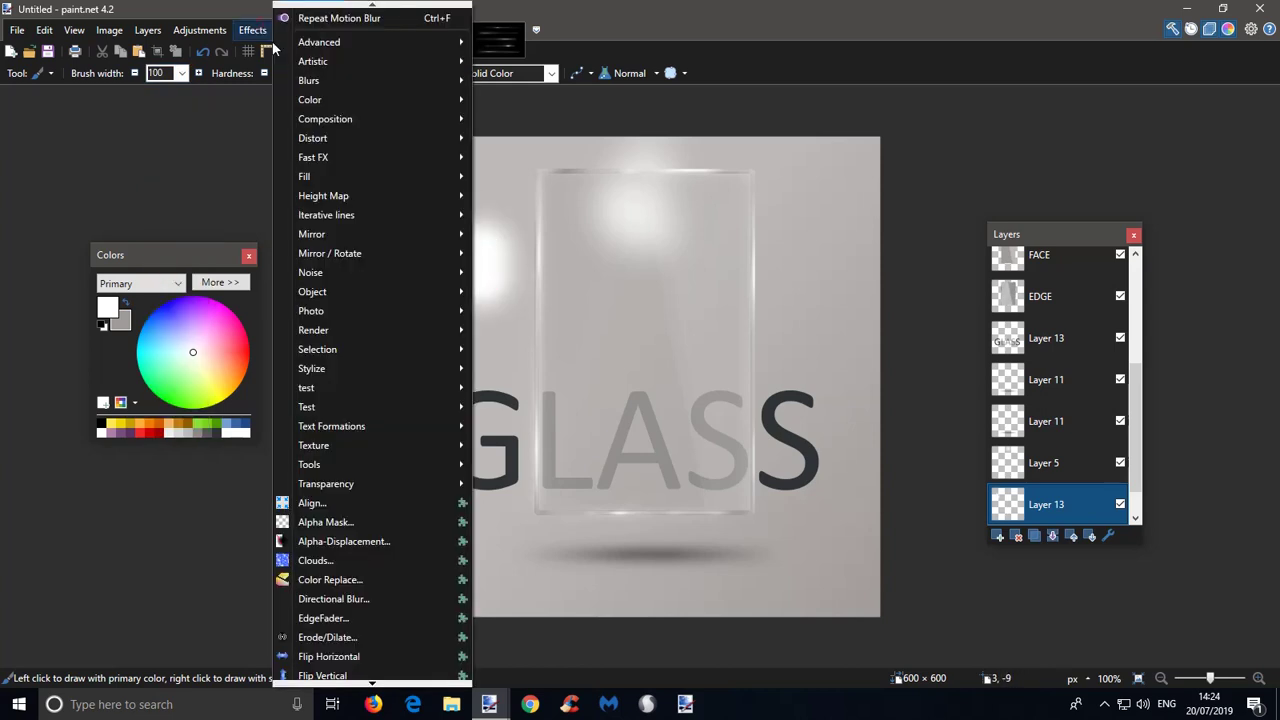
mouse_move(315, 82)
left_click(536, 180)
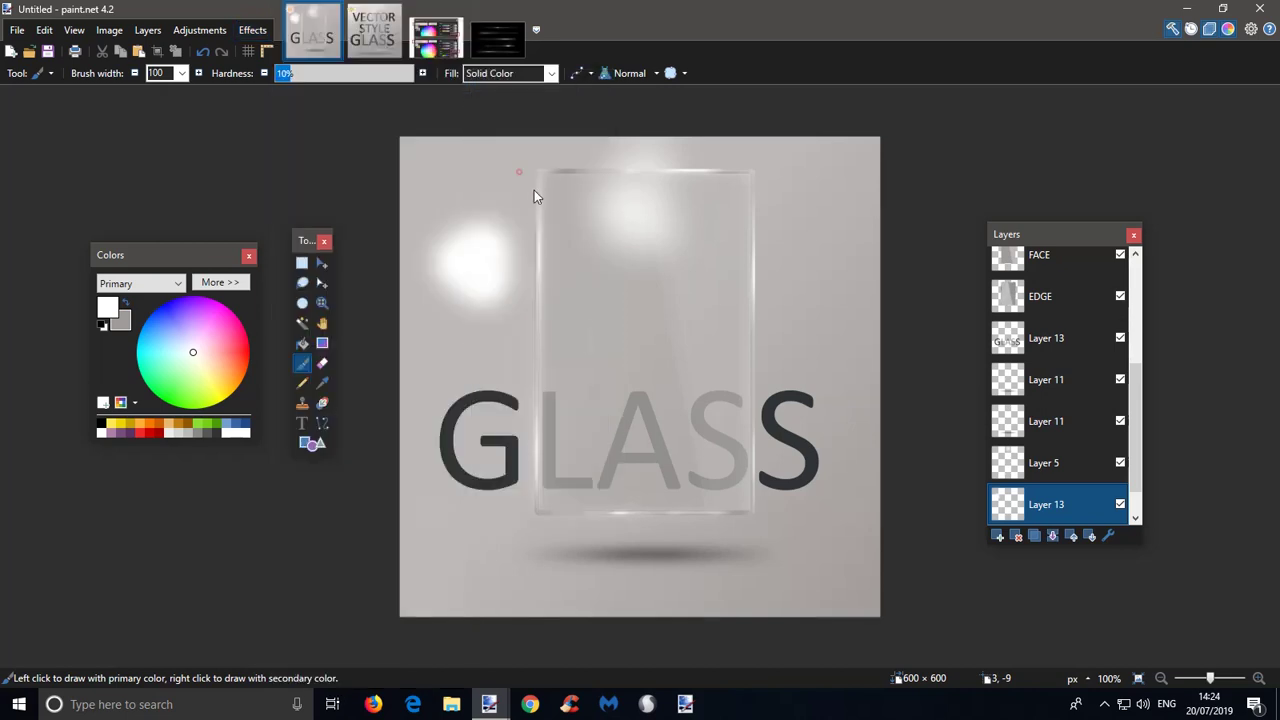
left_click_drag(518, 343, 588, 339)
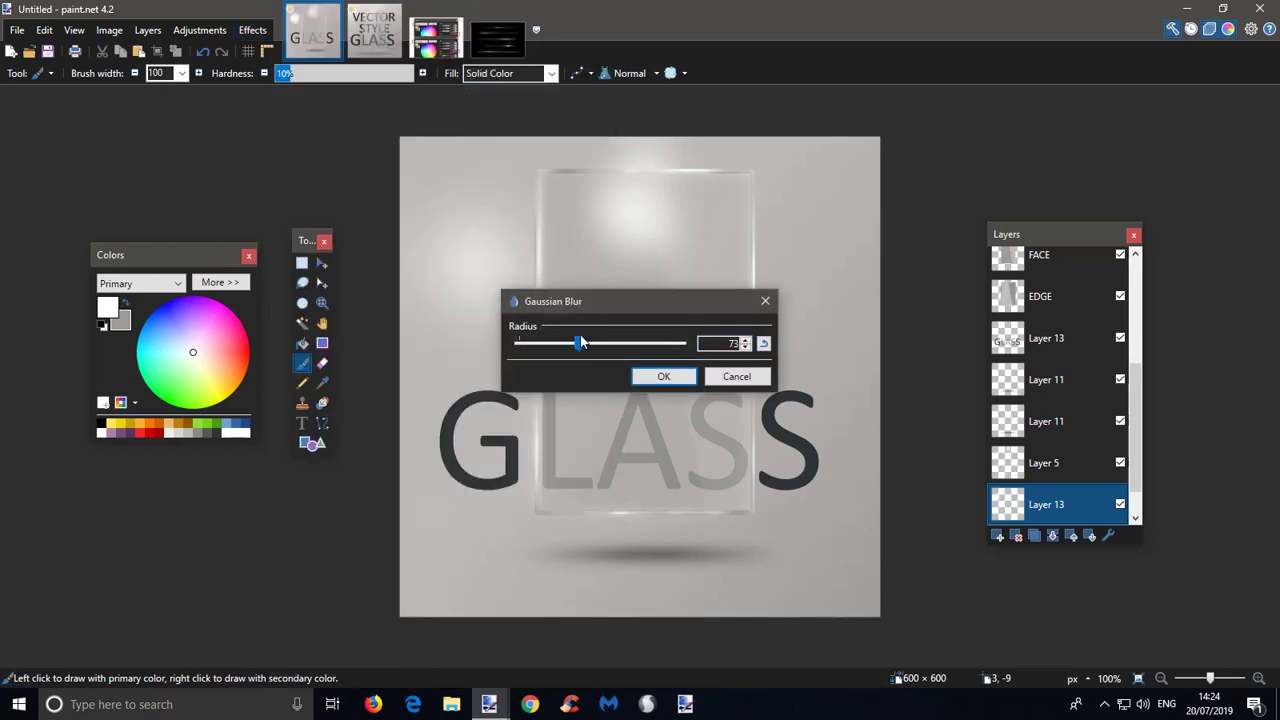
left_click(663, 376)
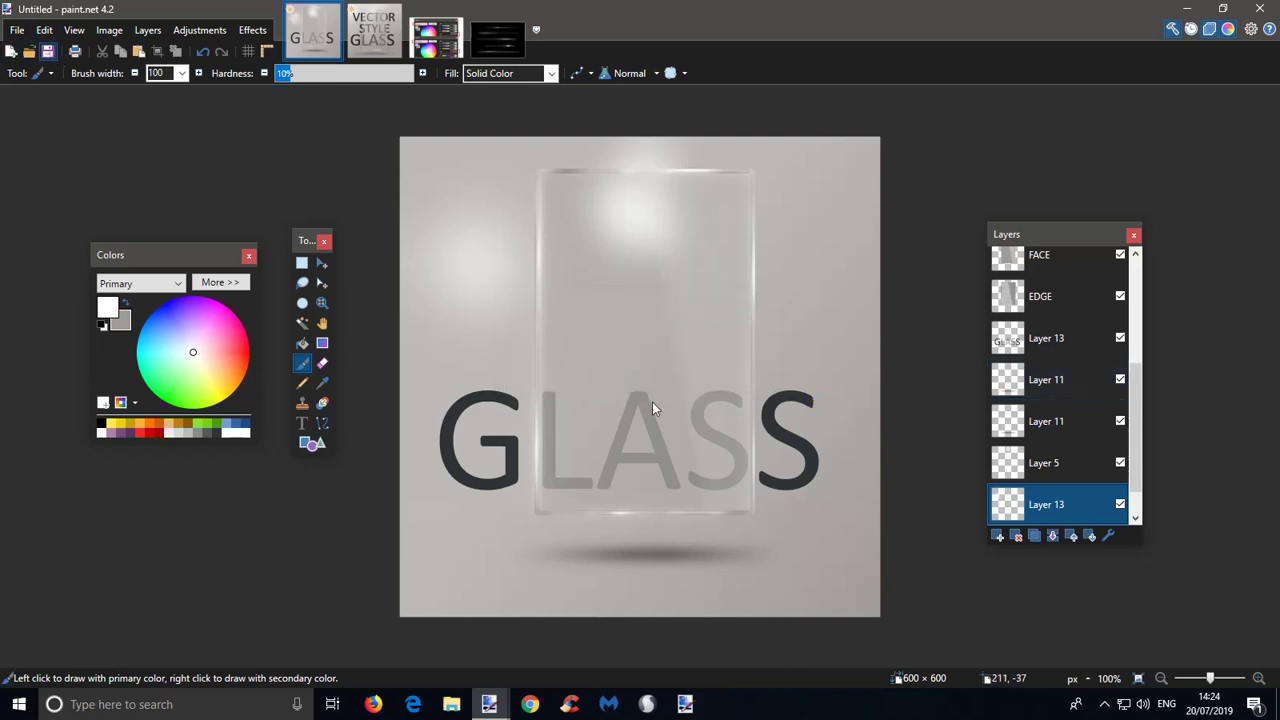
key("ctrl+s")
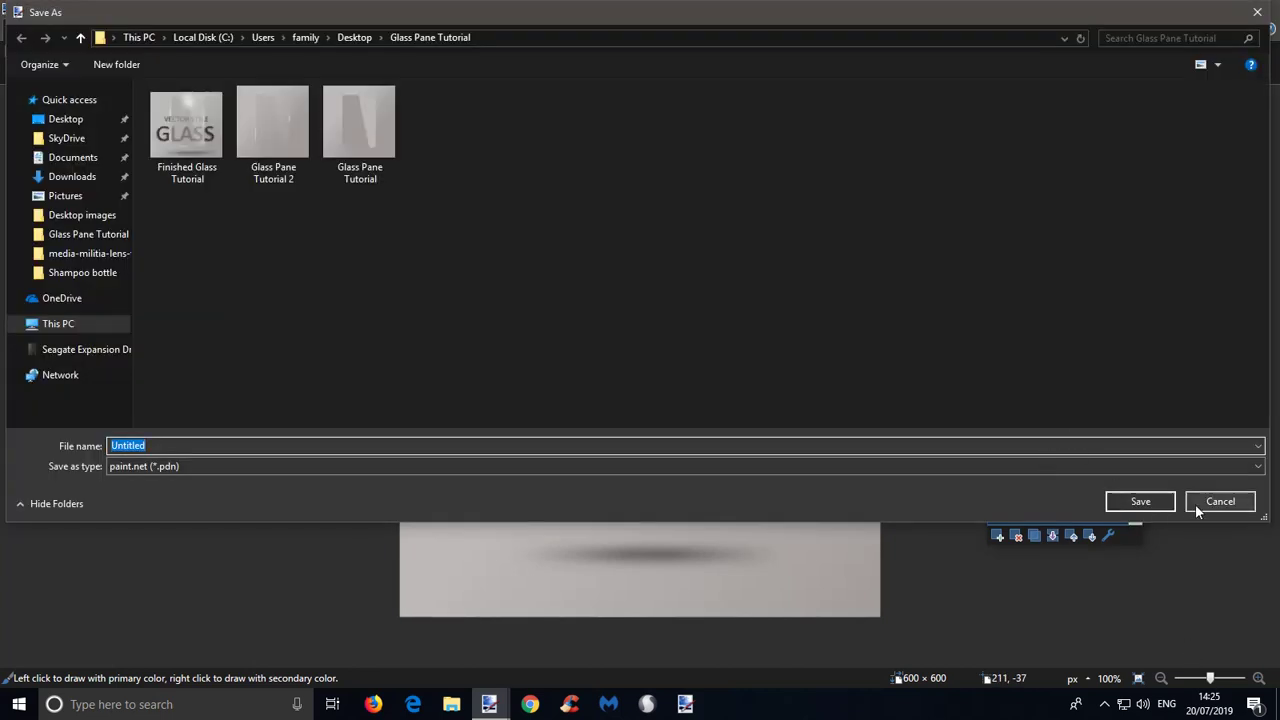
left_click(1143, 503)
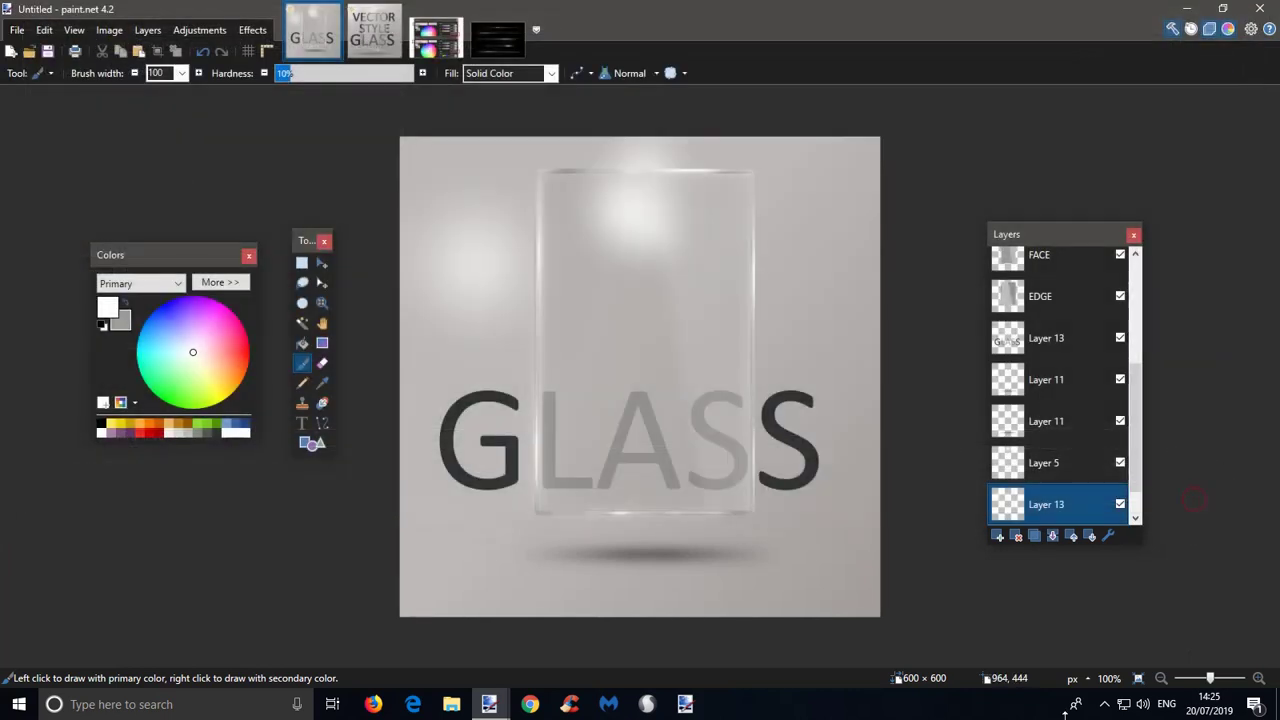
left_click(1105, 705)
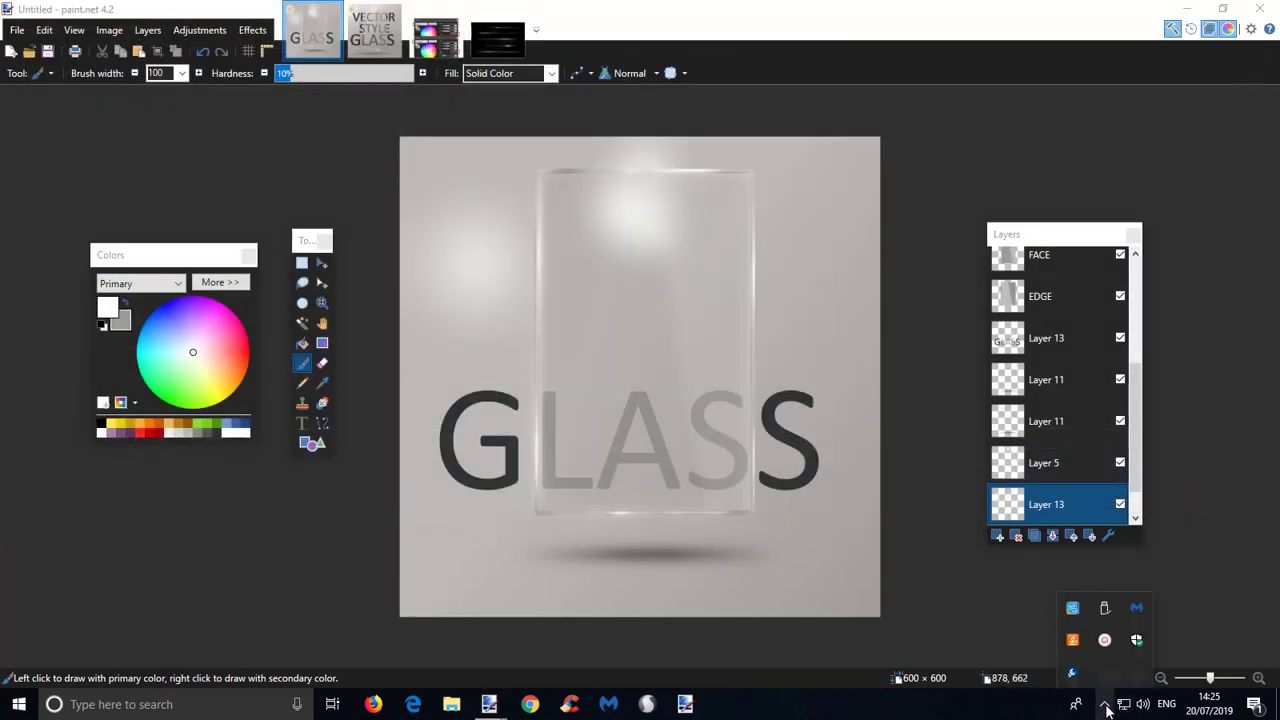
left_click(1104, 640)
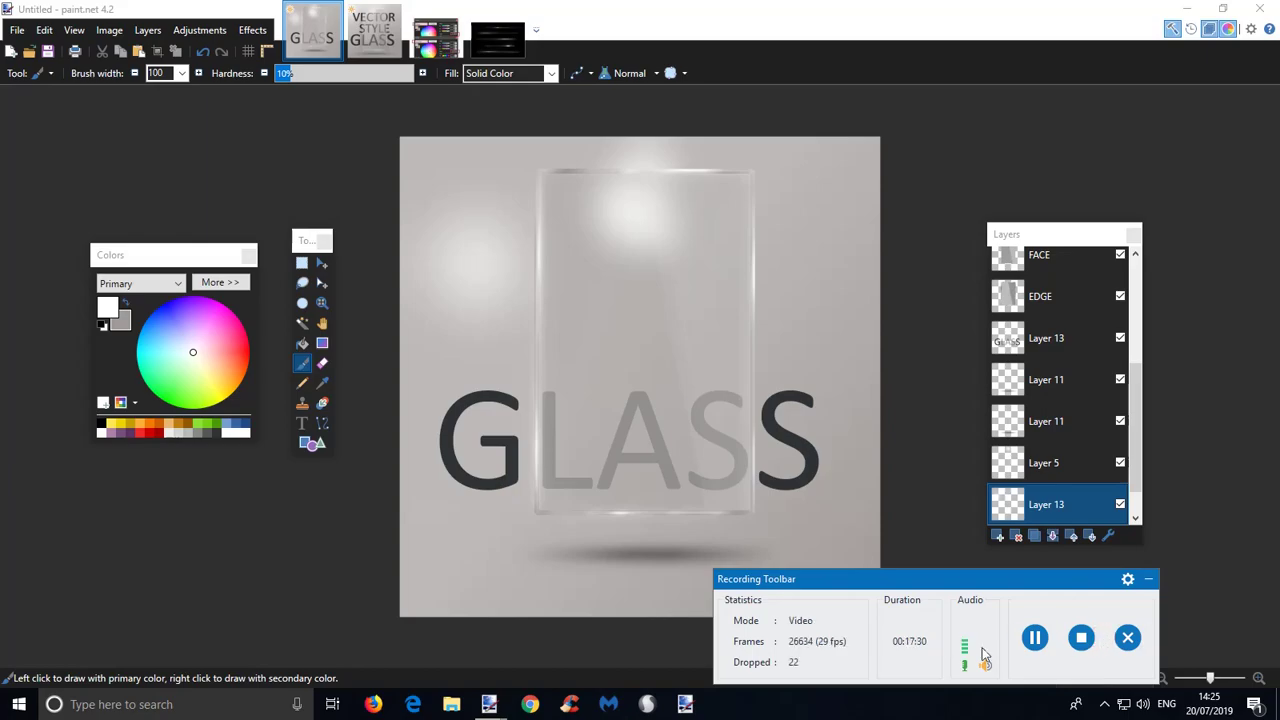